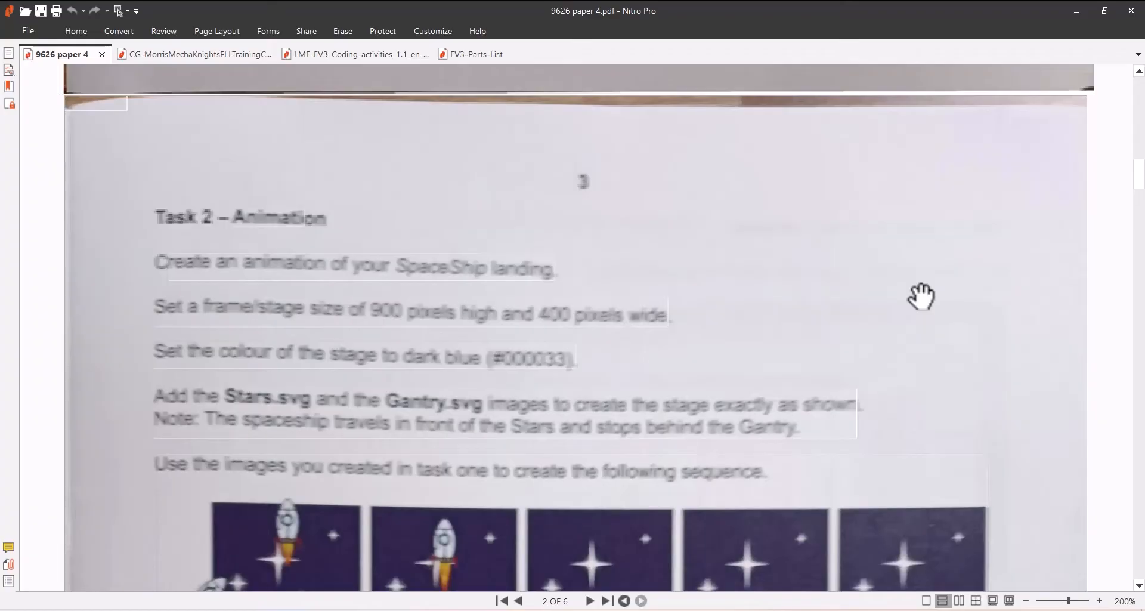
- Read through the Task 2 animation requirements and the example frames in the exam paper
{"action": "scroll", "coordinate": [921, 297], "scroll_direction": "down", "scroll_amount": 5}
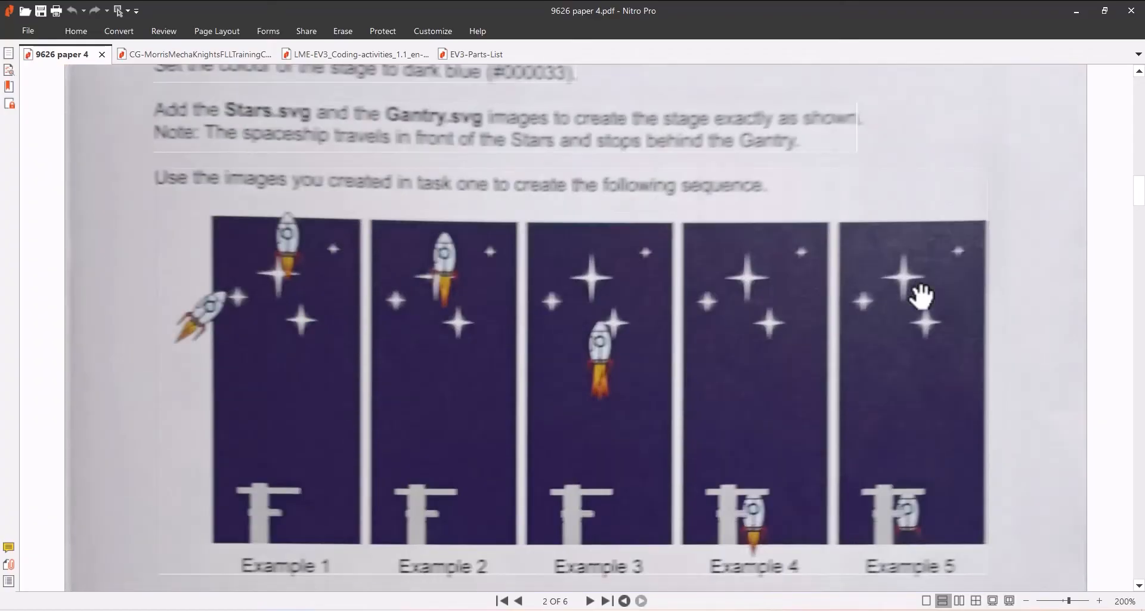
{"action": "scroll", "coordinate": [921, 297], "scroll_direction": "down", "scroll_amount": 1}
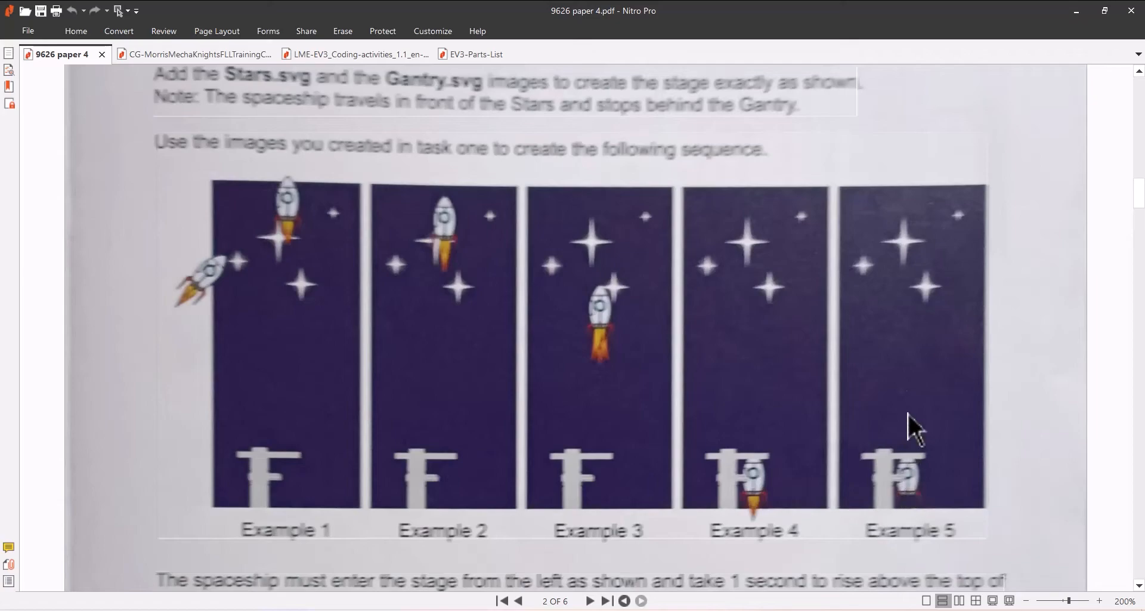
{"action": "scroll", "coordinate": [909, 414], "scroll_direction": "down", "scroll_amount": 10}
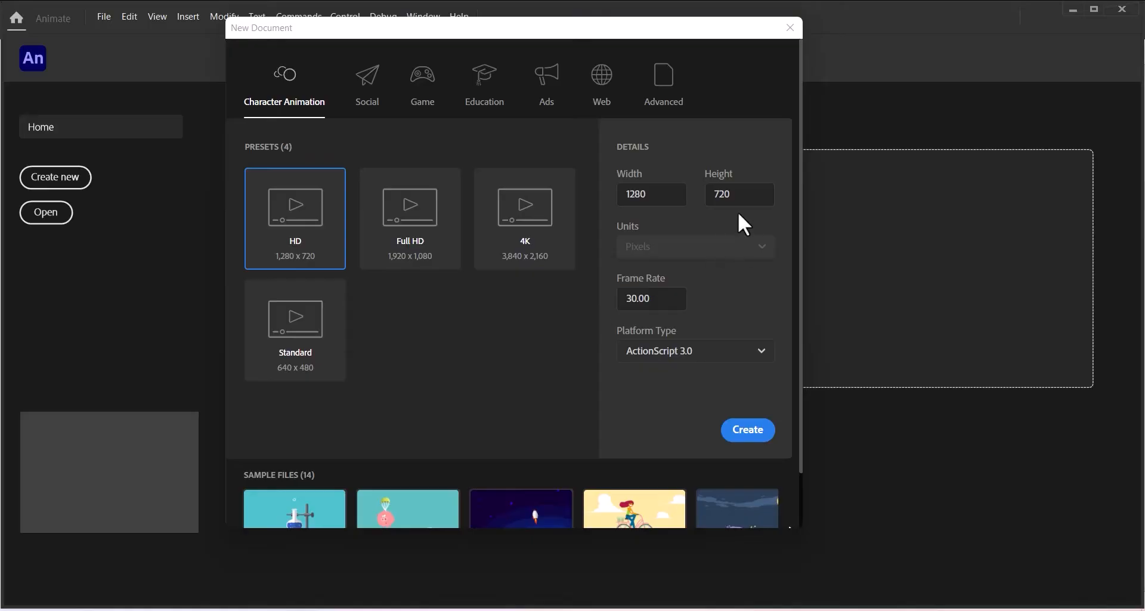
- In Animate, create a new ActionScript 3.0 document 400 pixels wide and 900 pixels high
{"action": "left_click", "coordinate": [677, 200]}
{"action": "key", "text": "BackSpace"}
{"action": "key", "text": "BackSpace"}
{"action": "key", "text": "BackSpace"}
{"action": "key", "text": "BackSpace"}
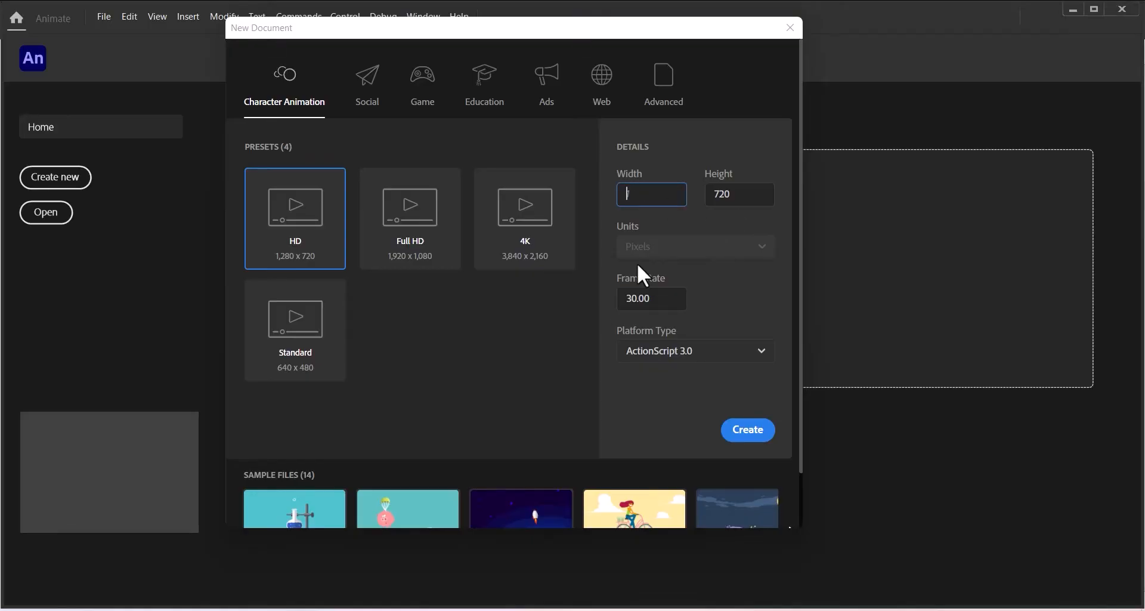
{"action": "type", "text": "400"}
{"action": "left_click_drag", "start_coordinate": [747, 194], "coordinate": [708, 197]}
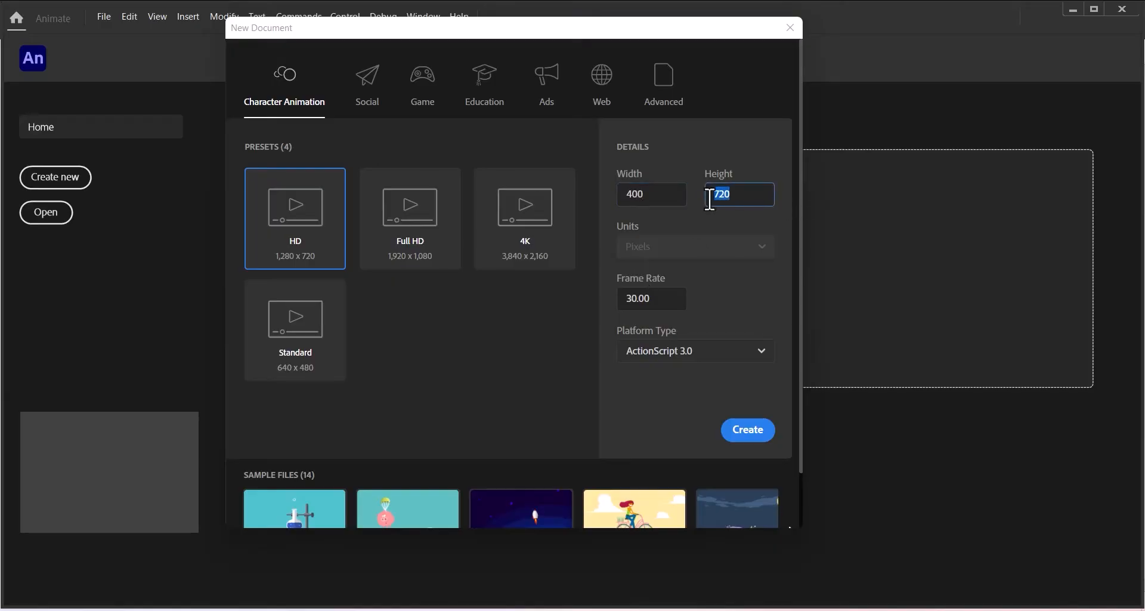
{"action": "type", "text": "900"}
{"action": "key", "text": "Return"}
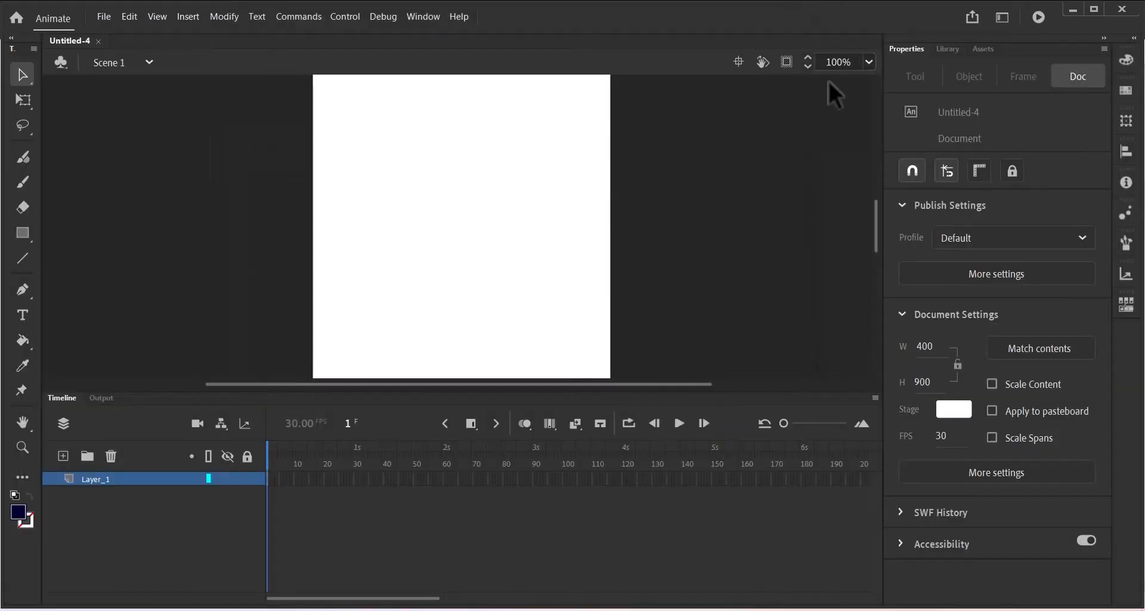
- Draw a rectangle about 221 by 530 pixels on the stage with the dark blue fill #000033
{"action": "left_click", "coordinate": [866, 63]}
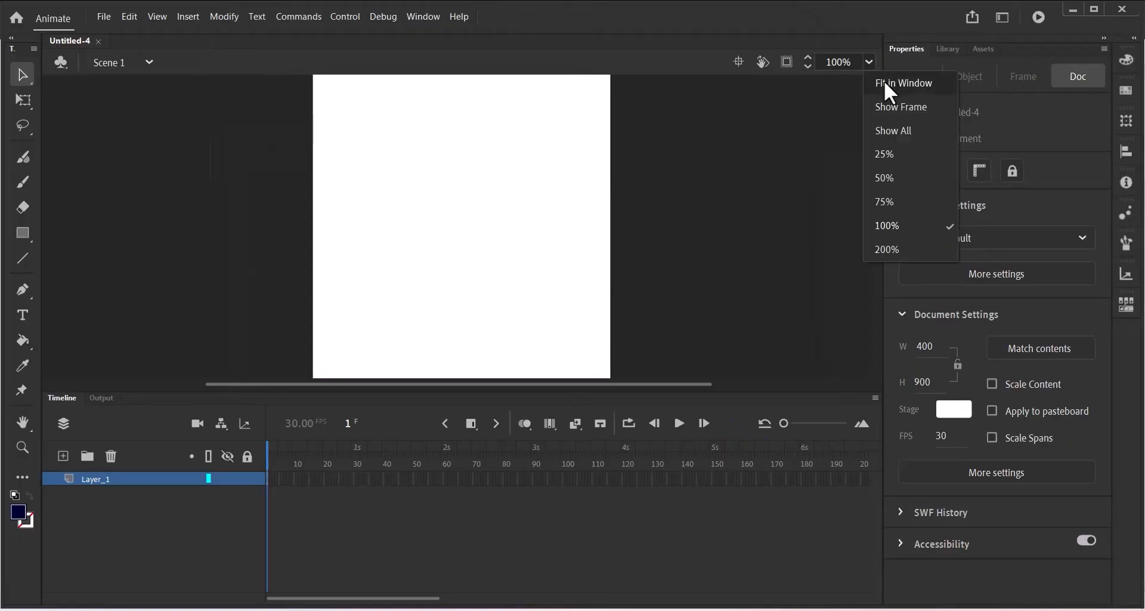
{"action": "left_click", "coordinate": [883, 81]}
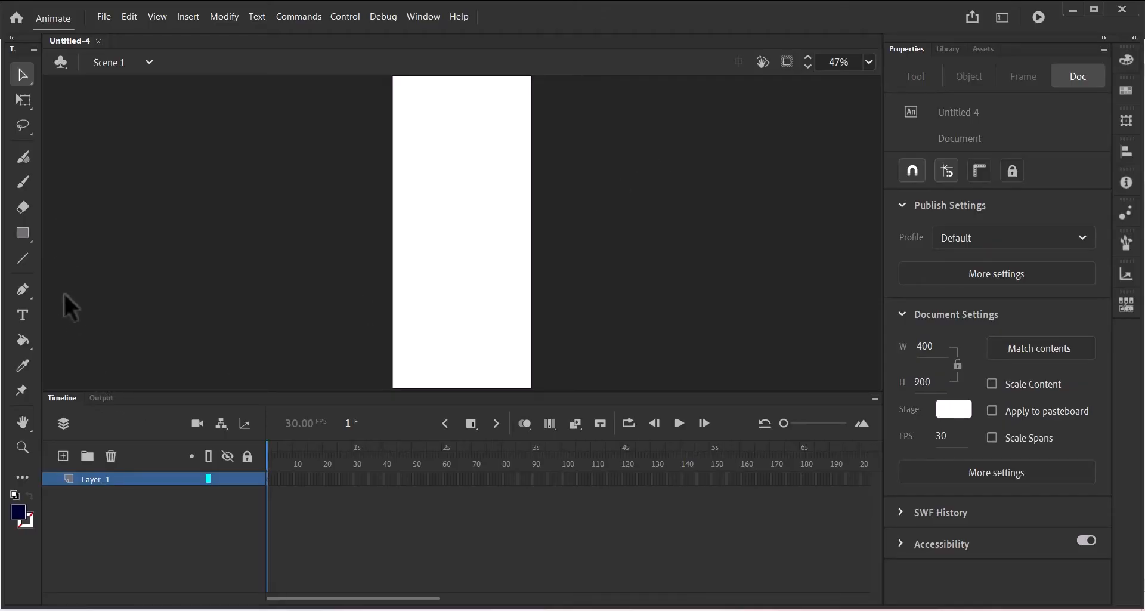
{"action": "left_click", "coordinate": [22, 234]}
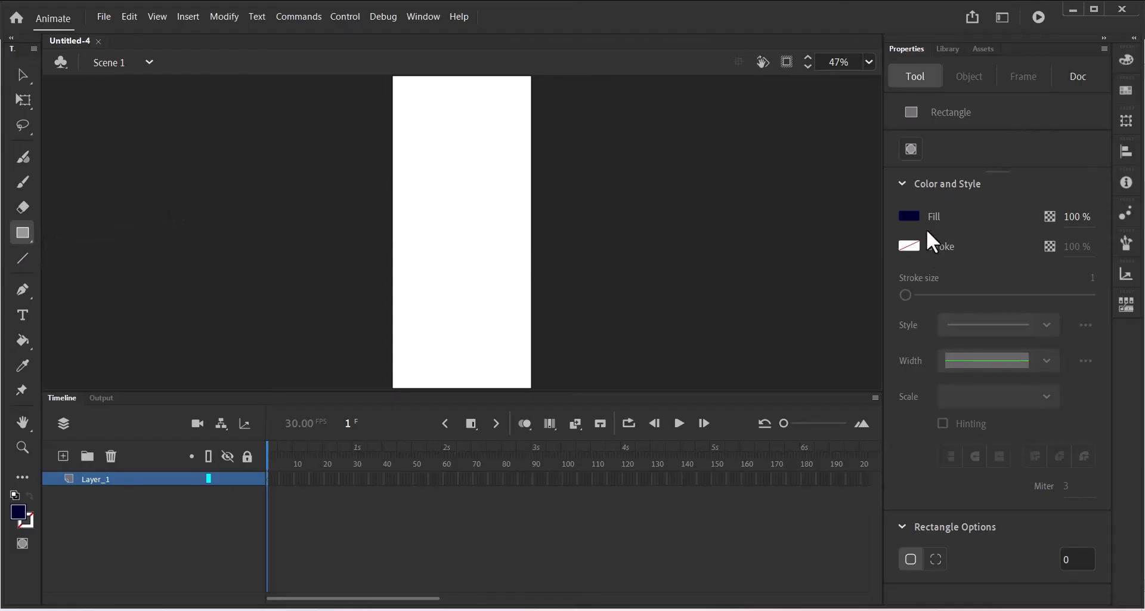
{"action": "left_click", "coordinate": [909, 216]}
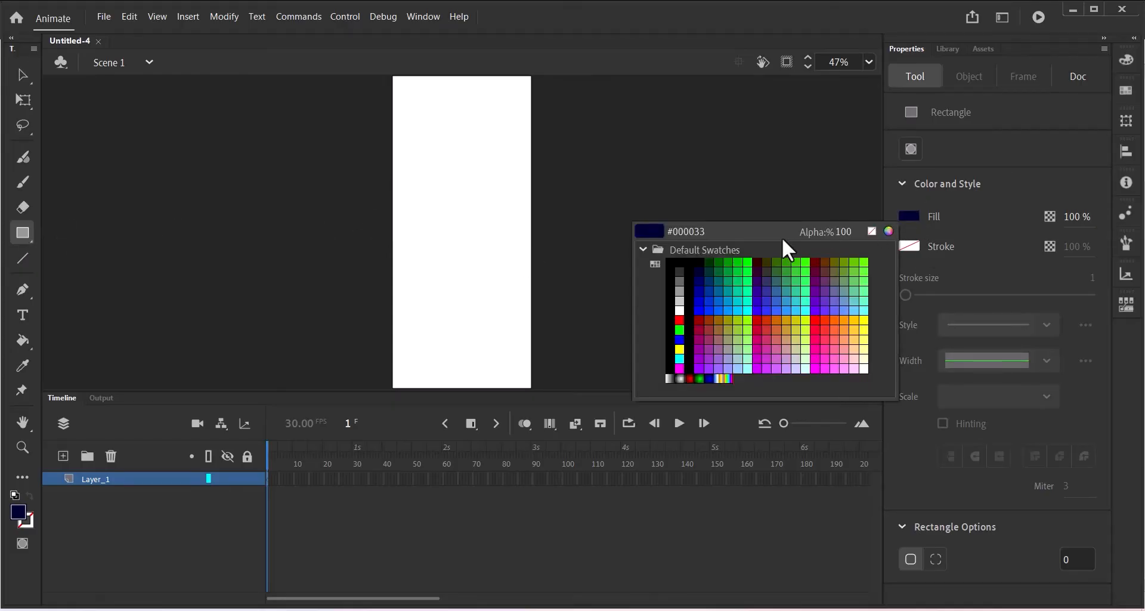
{"action": "left_click", "coordinate": [710, 232]}
{"action": "type", "text": "0000"}
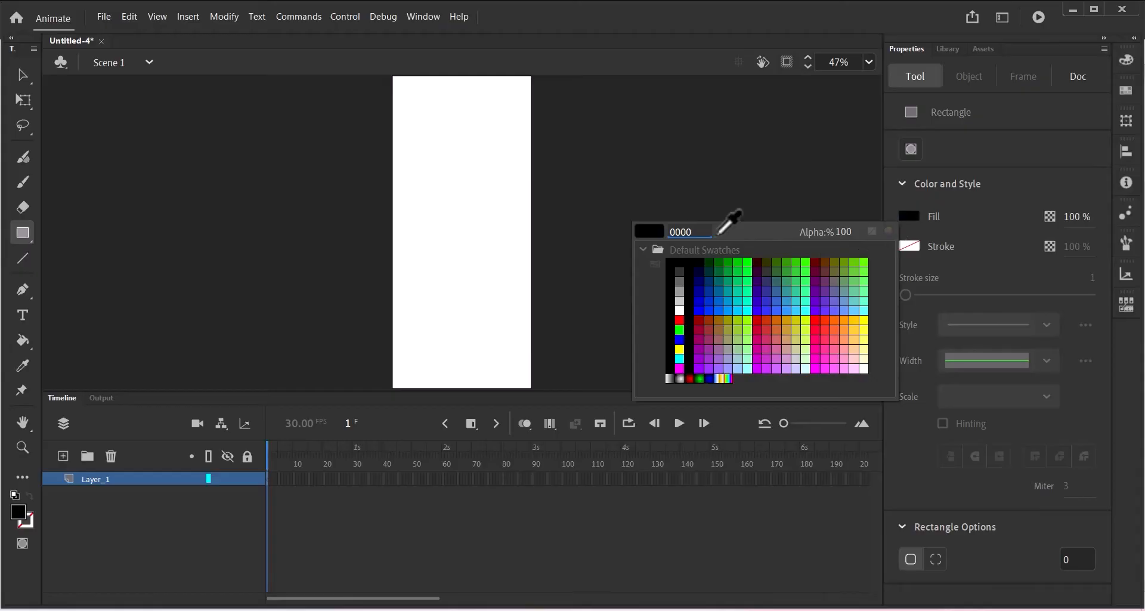
{"action": "type", "text": "33"}
{"action": "key", "text": "Return"}
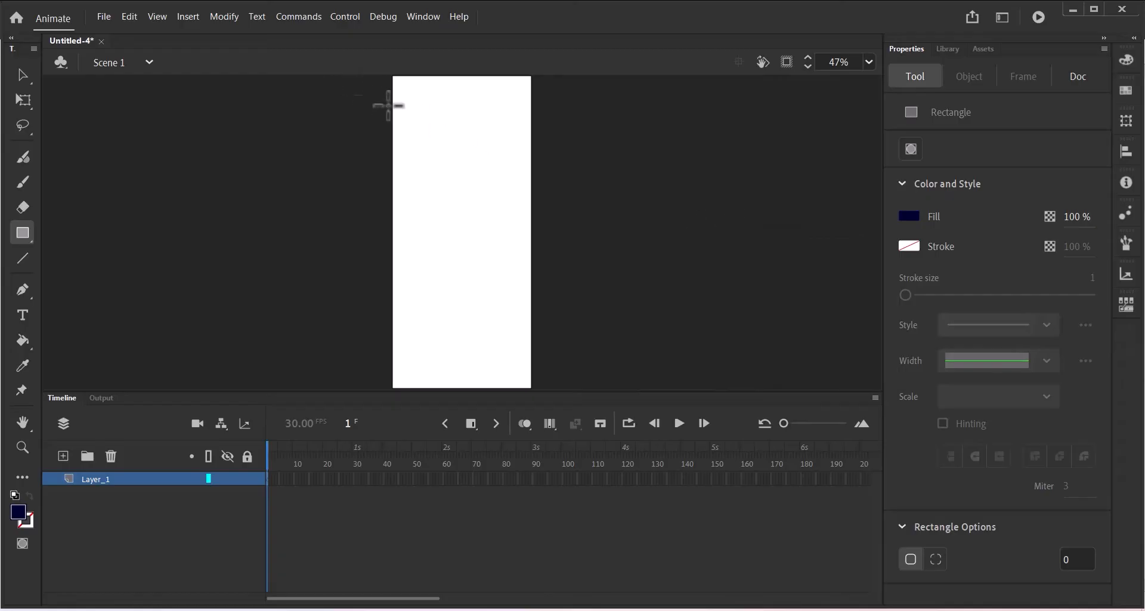
{"action": "left_click_drag", "start_coordinate": [421, 115], "coordinate": [499, 299]}
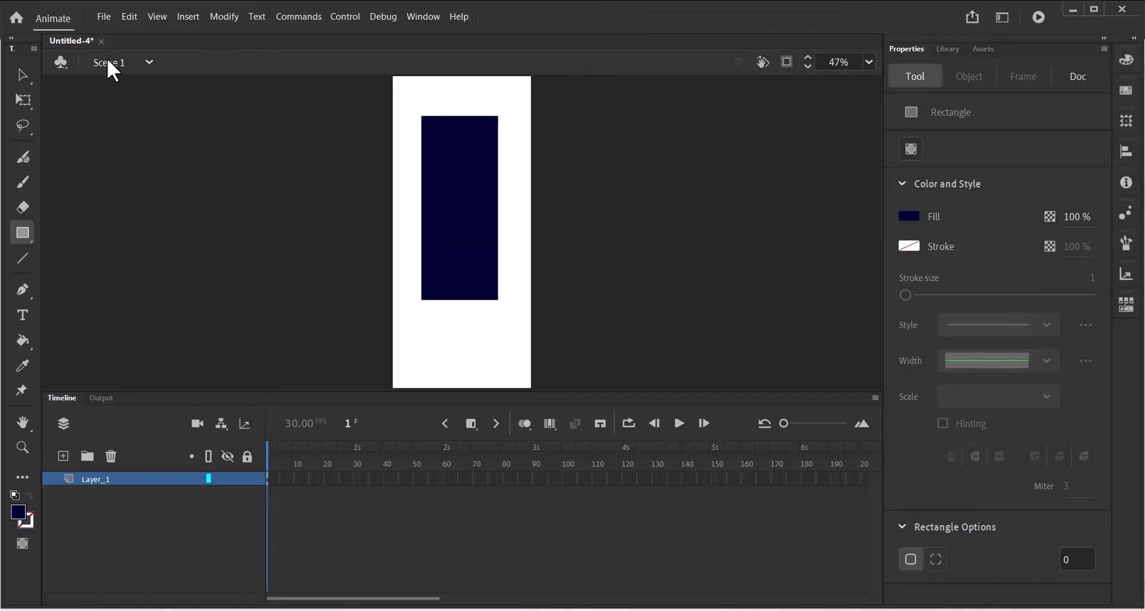
- Resize the dark blue rectangle to 400 pixels wide and 900 pixels high
{"action": "left_click", "coordinate": [20, 78]}
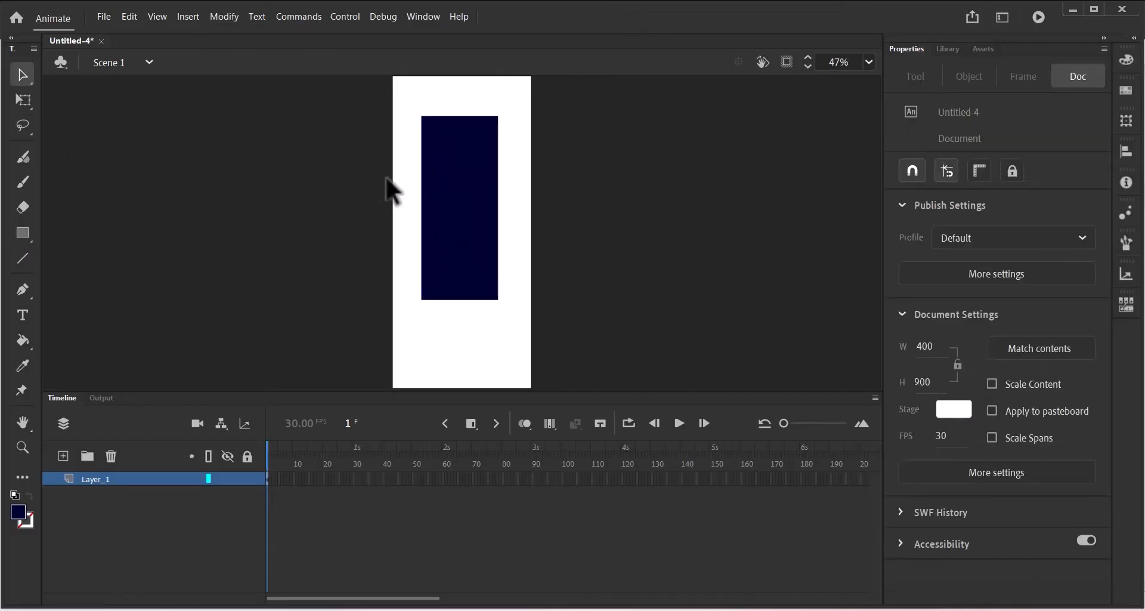
{"action": "left_click", "coordinate": [454, 187]}
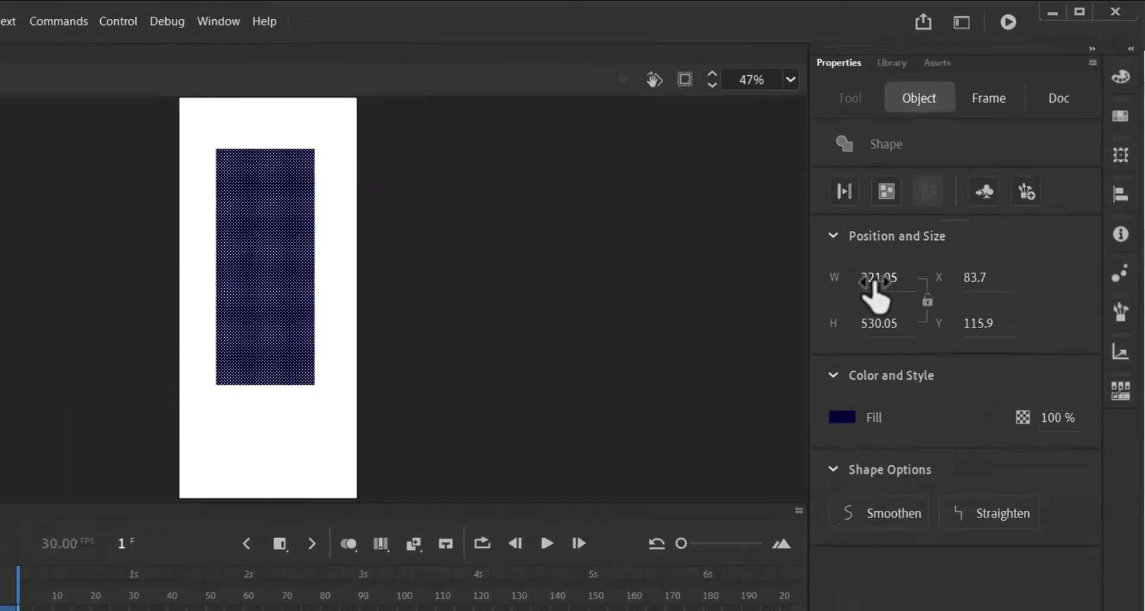
{"action": "left_click", "coordinate": [938, 218]}
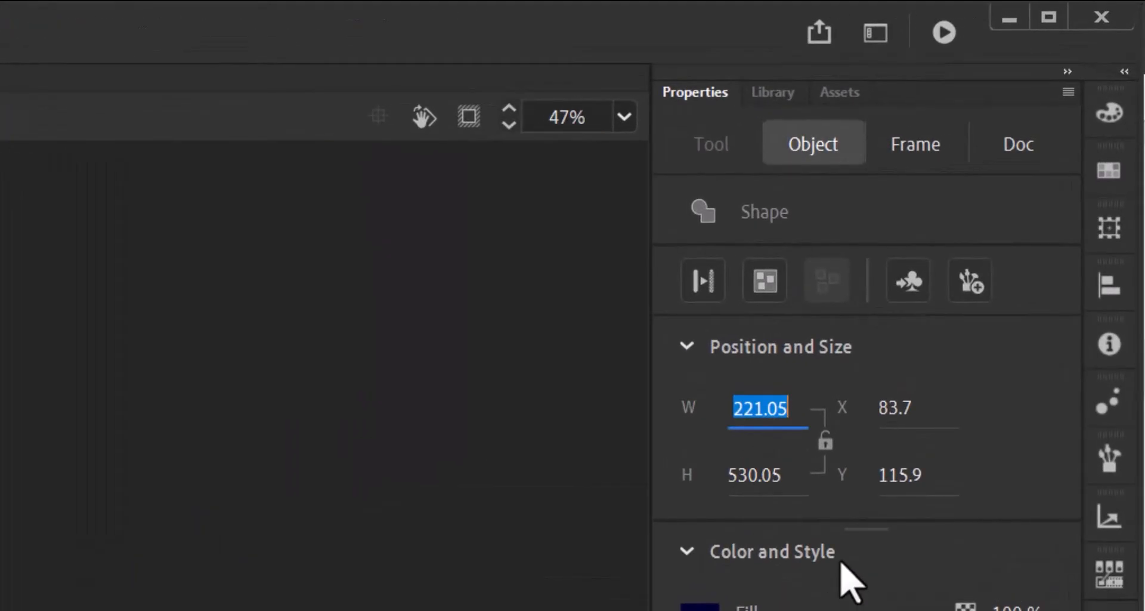
{"action": "type", "text": "400"}
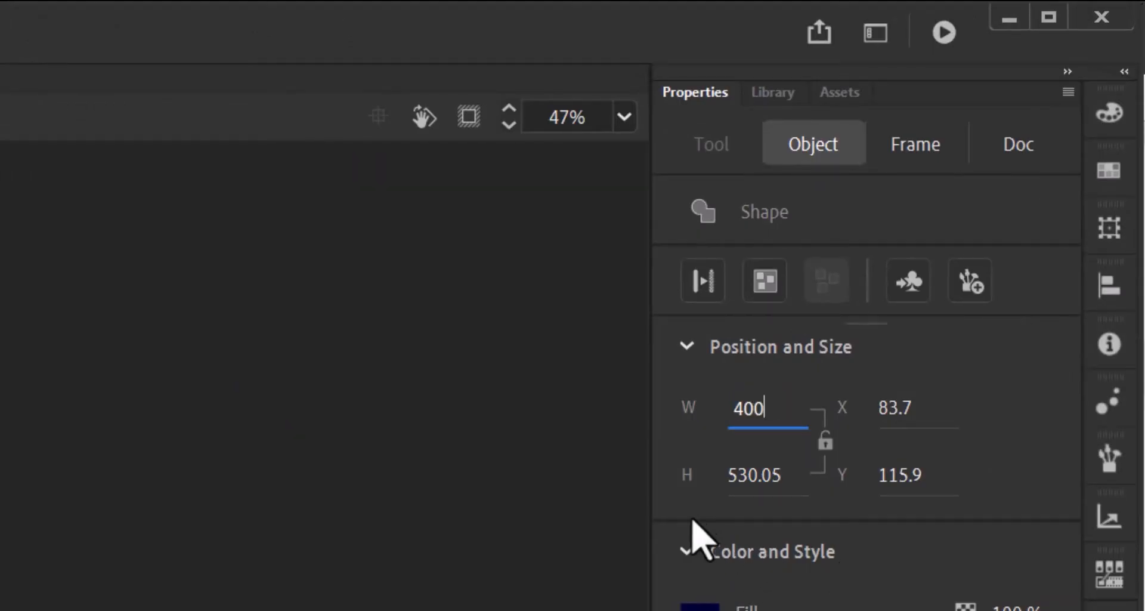
{"action": "left_click", "coordinate": [744, 479]}
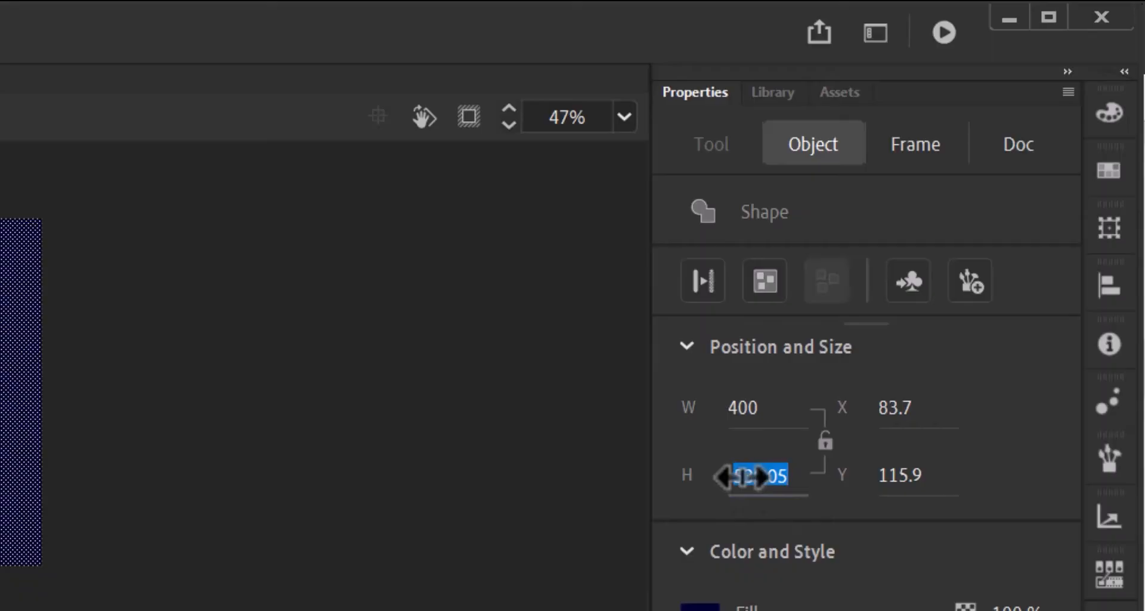
{"action": "type", "text": "900"}
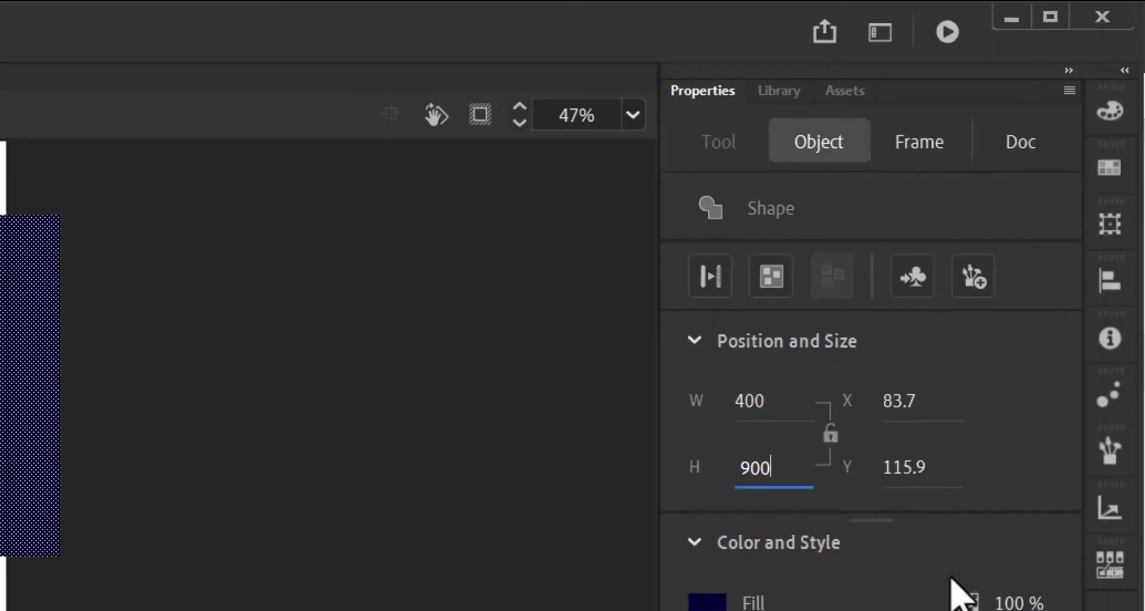
{"action": "key", "text": "Return"}
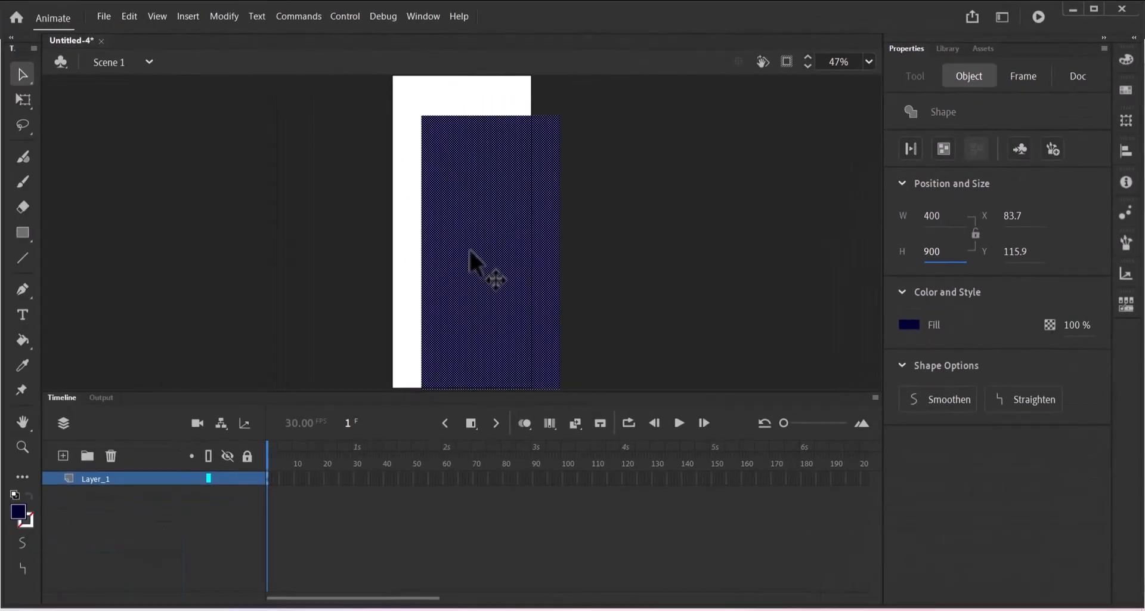
- Move the rectangle to X 0, Y 0 so it covers the whole stage, and deselect it
{"action": "left_click_drag", "start_coordinate": [498, 272], "coordinate": [487, 233]}
{"action": "left_click_drag", "start_coordinate": [480, 234], "coordinate": [472, 235]}
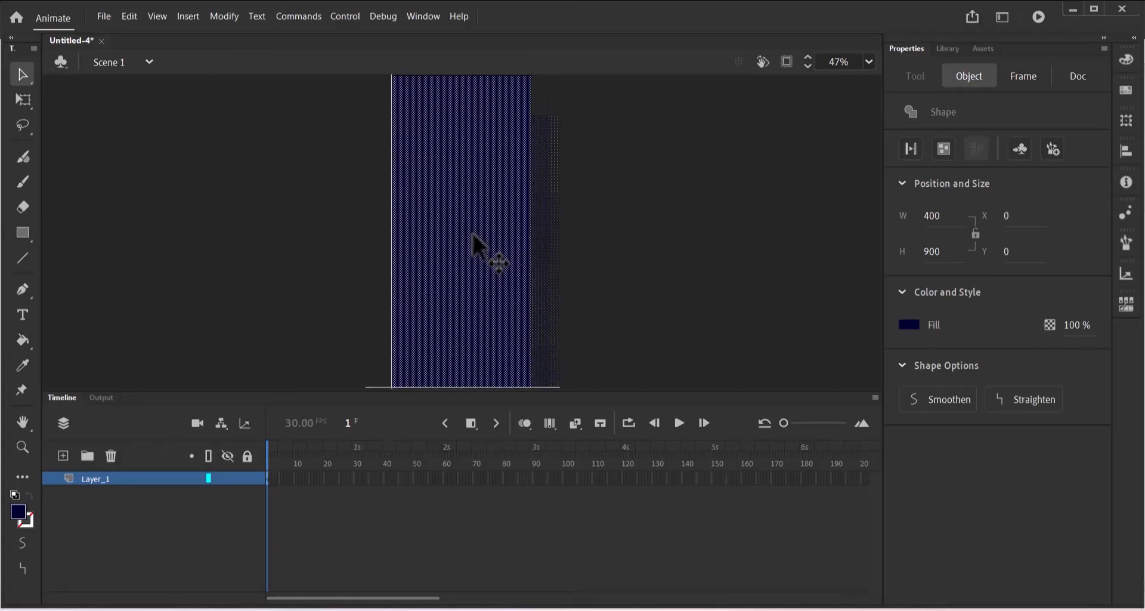
{"action": "left_click", "coordinate": [649, 234]}
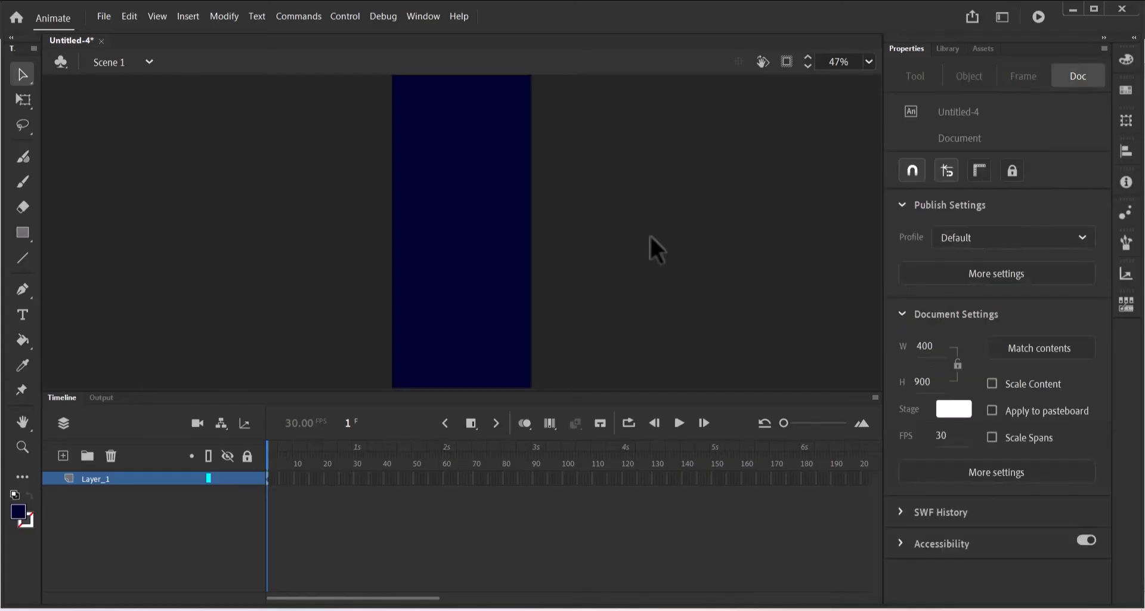
- Rename the rectangle's layer as BG
{"action": "double_click", "coordinate": [99, 482]}
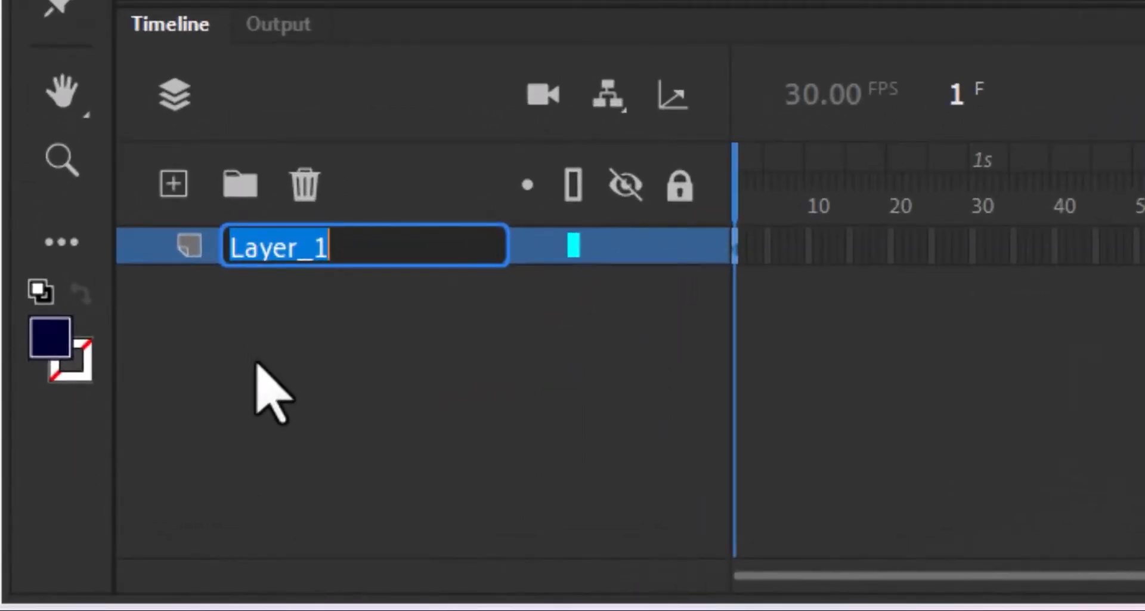
{"action": "type", "text": "BG"}
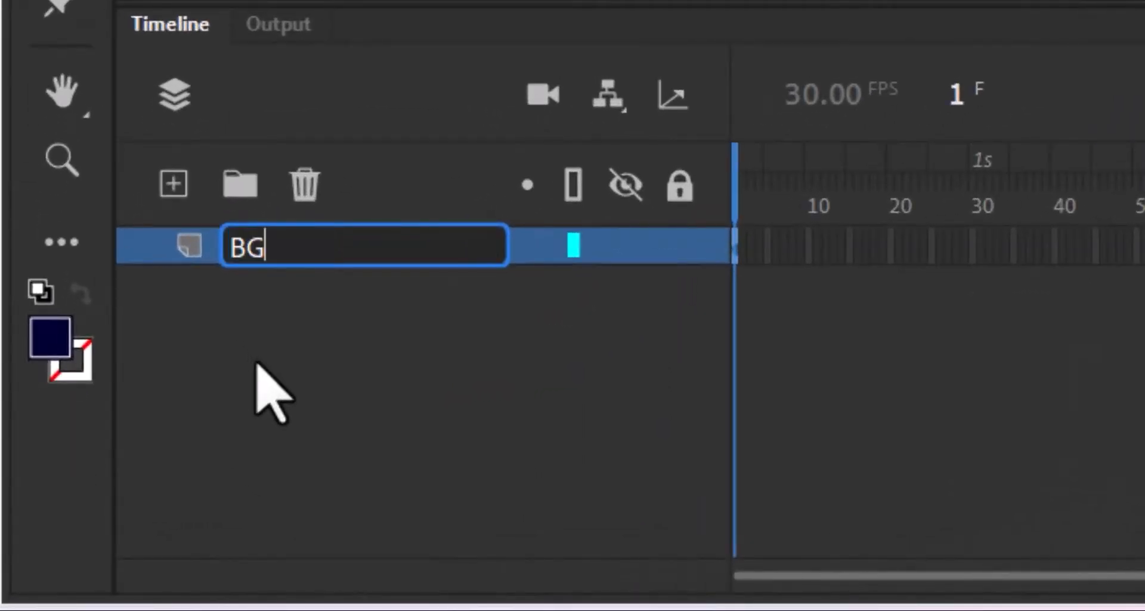
{"action": "key", "text": "Return"}
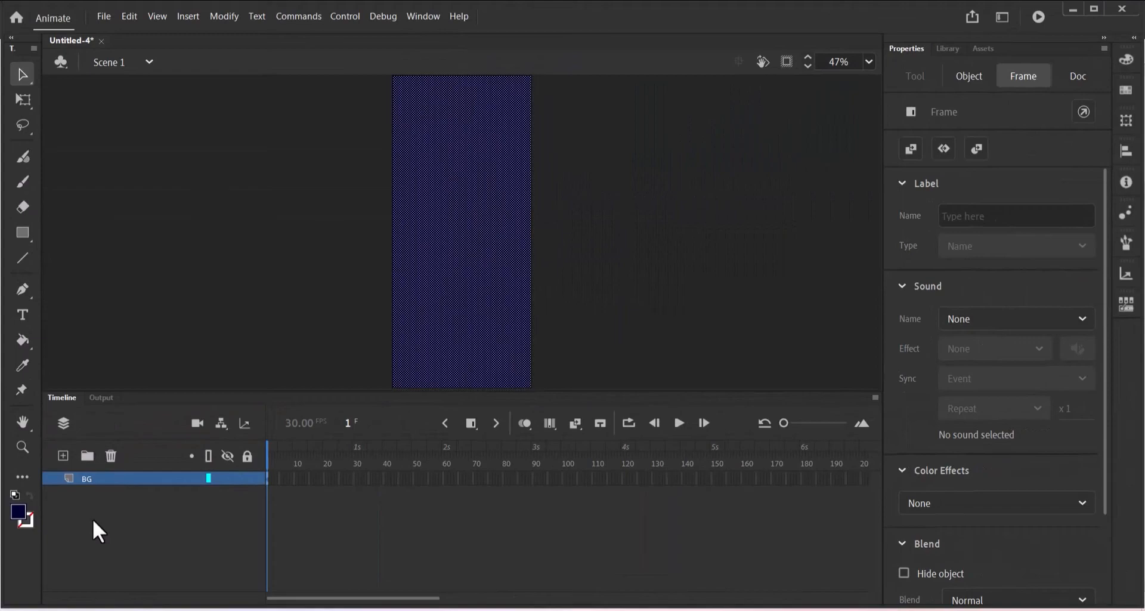
{"action": "left_click", "coordinate": [107, 539]}
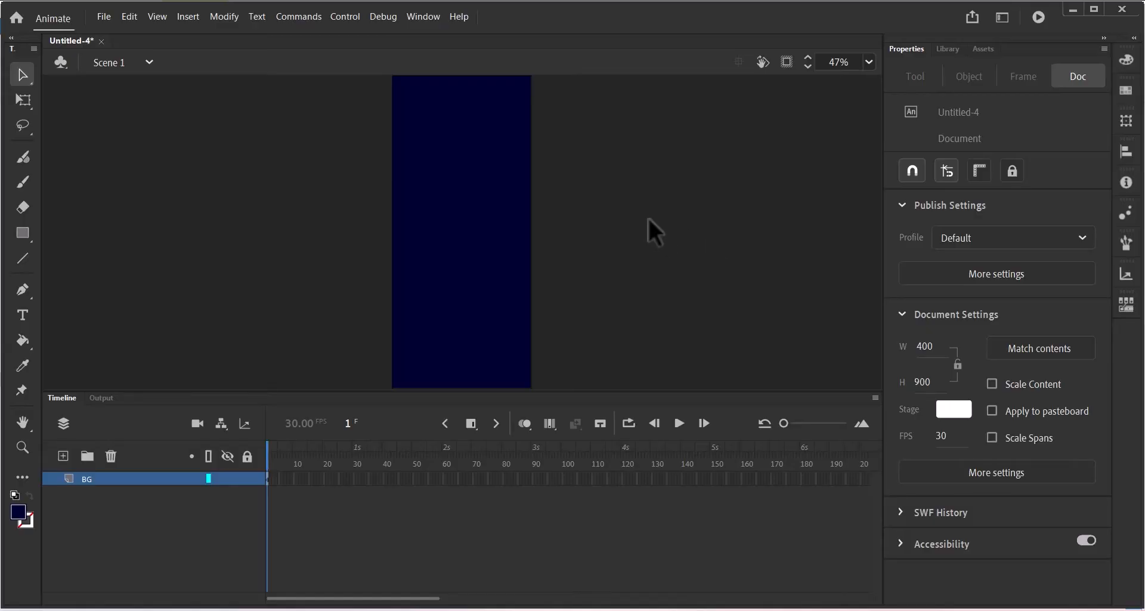
- Start importing the Gantry and Stars files from the FEB-MAR 23 P4 ANIMATION folder into the library
{"action": "left_click", "coordinate": [99, 17]}
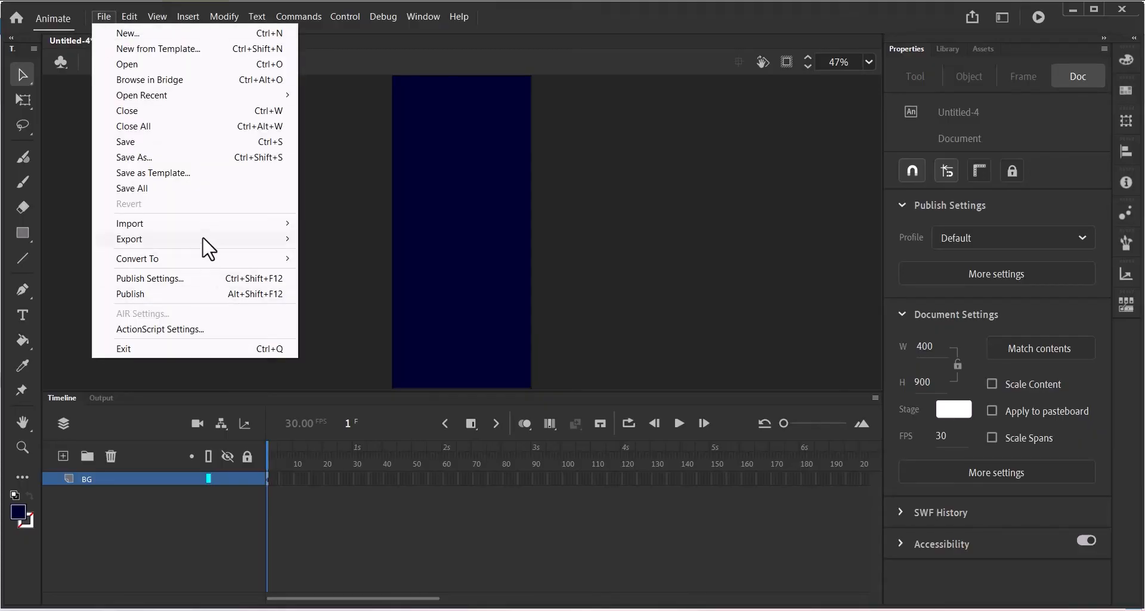
{"action": "mouse_move", "coordinate": [204, 225]}
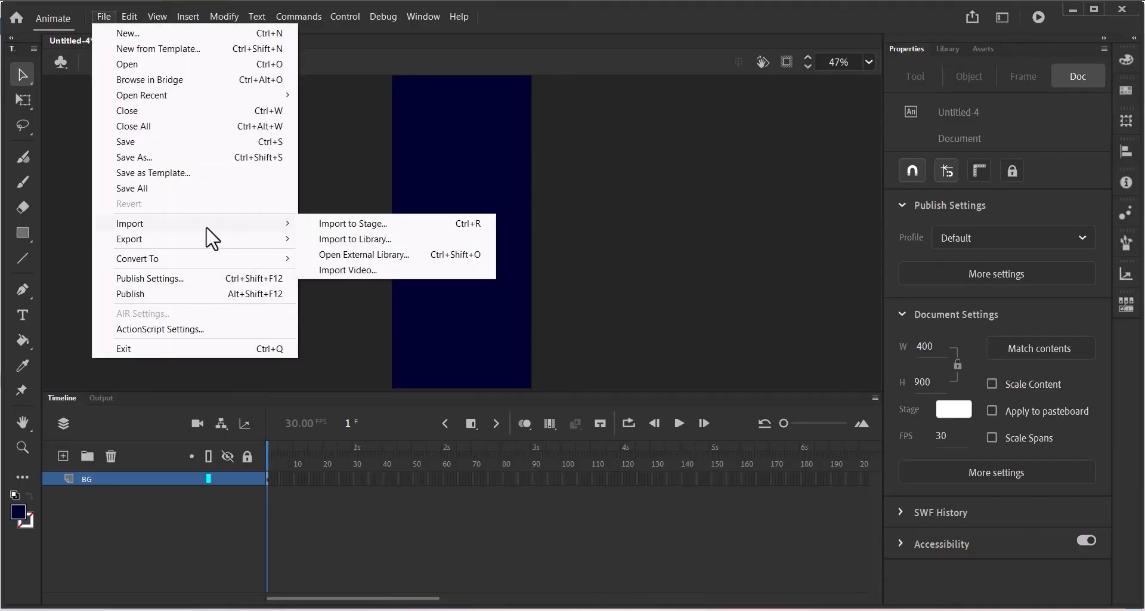
{"action": "left_click", "coordinate": [371, 240]}
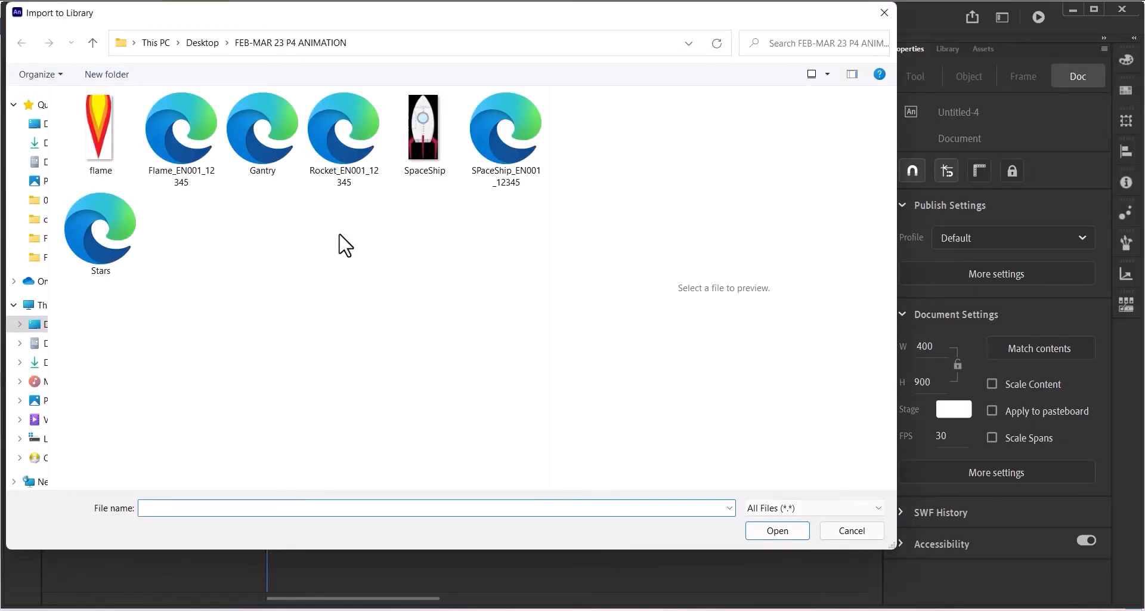
{"action": "left_click", "coordinate": [252, 137]}
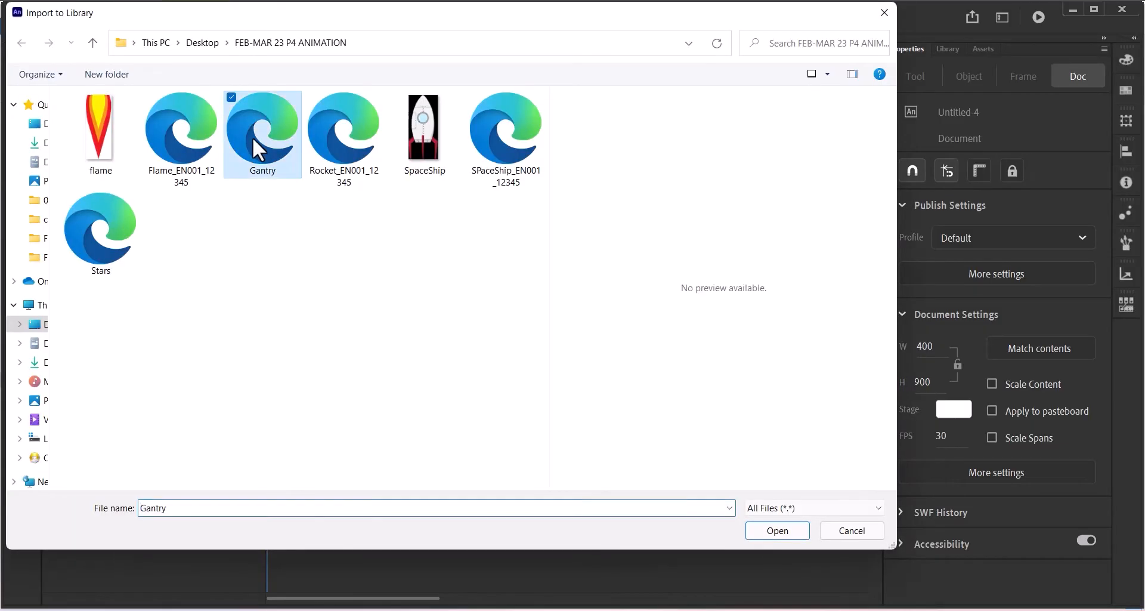
{"action": "left_click", "coordinate": [110, 258], "text": "ctrl"}
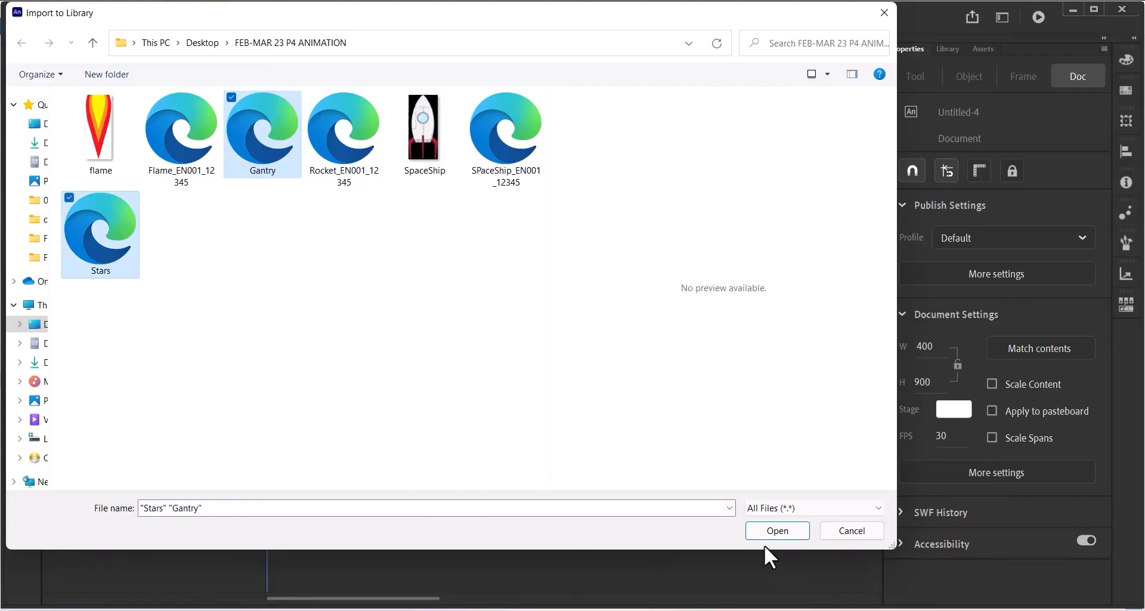
{"action": "left_click", "coordinate": [774, 531]}
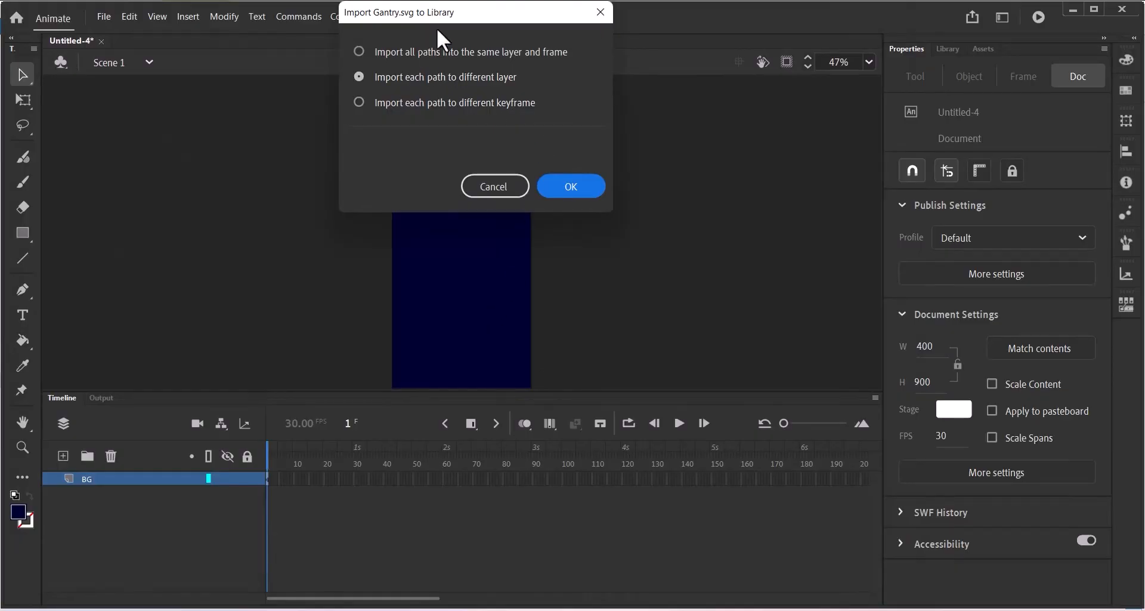
- Import Gantry.svg into the library with all paths in the same layer and frame
{"action": "left_click_drag", "start_coordinate": [470, 8], "coordinate": [482, 65]}
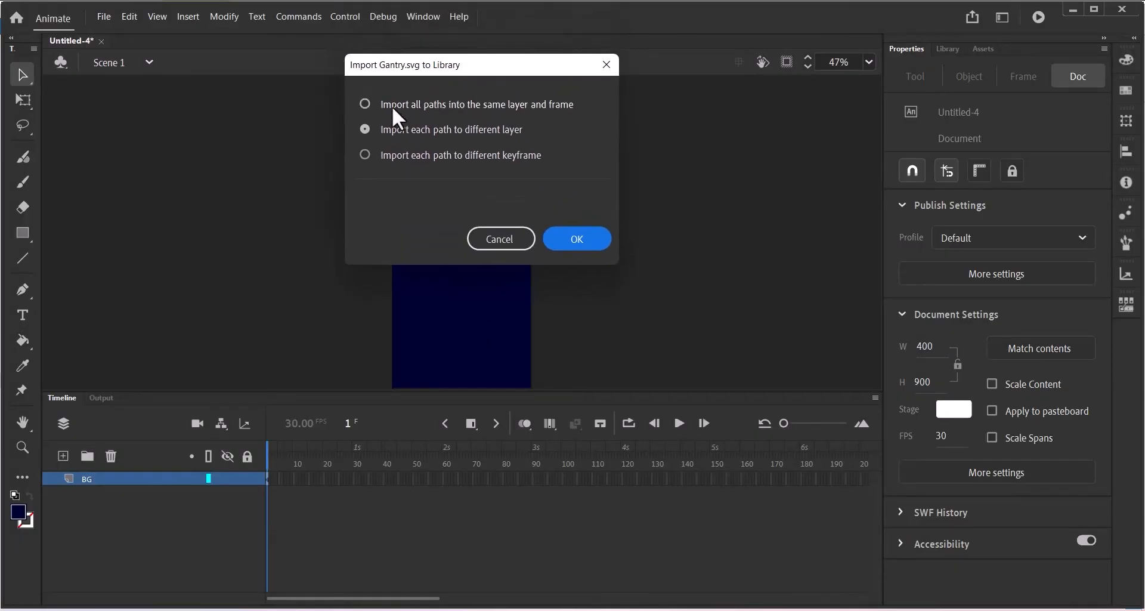
{"action": "left_click", "coordinate": [514, 107]}
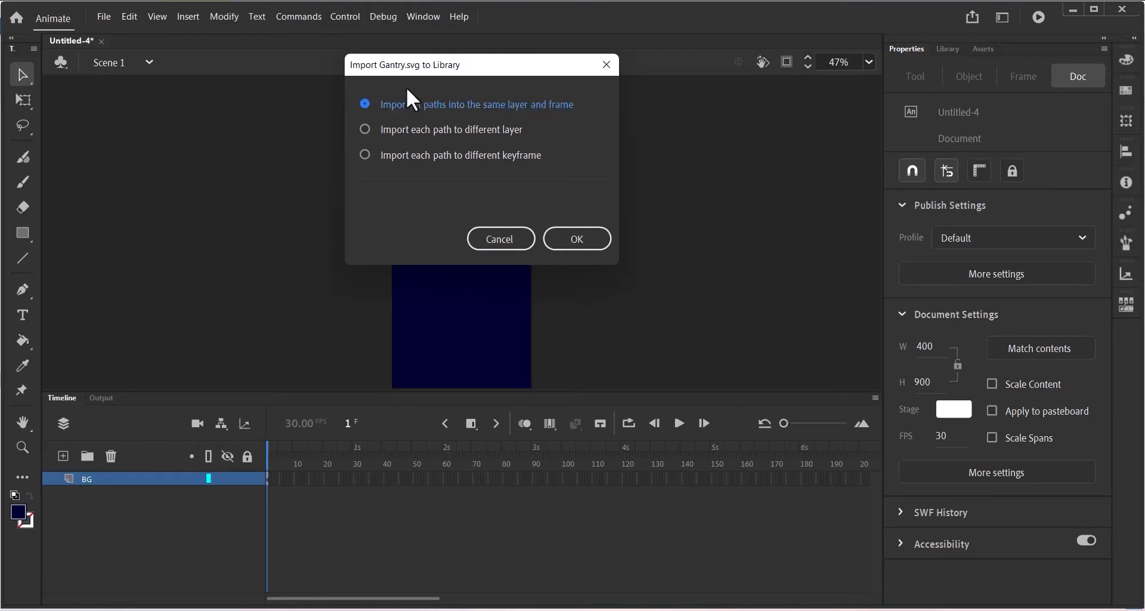
{"action": "left_click", "coordinate": [576, 236]}
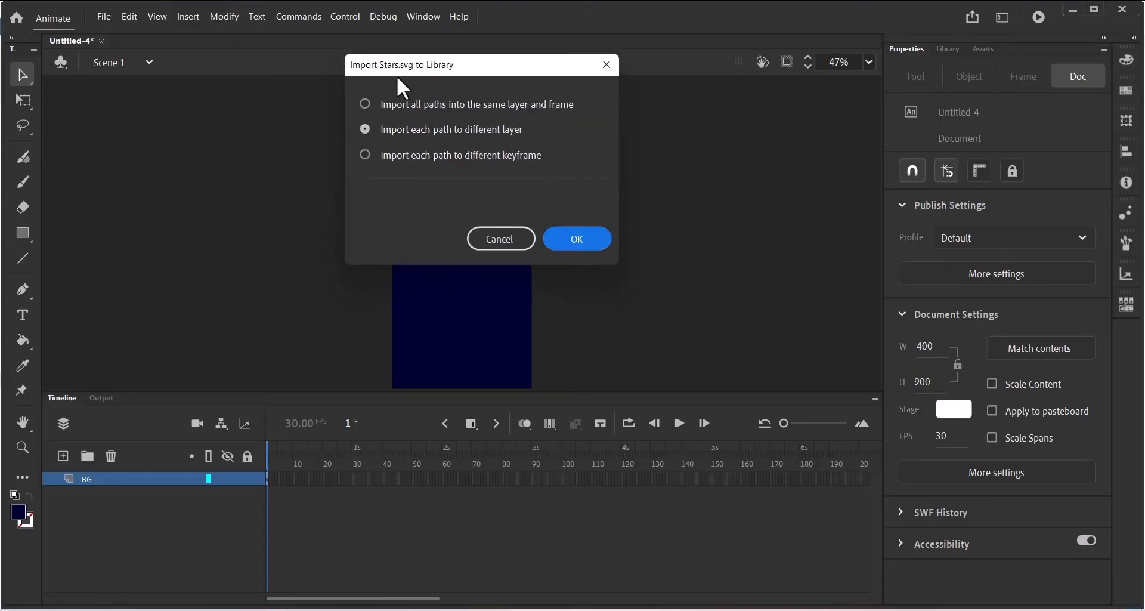
- Import Stars.svg into the library with all paths in the same layer and frame, and activate the Free Transform tool
{"action": "left_click", "coordinate": [366, 104]}
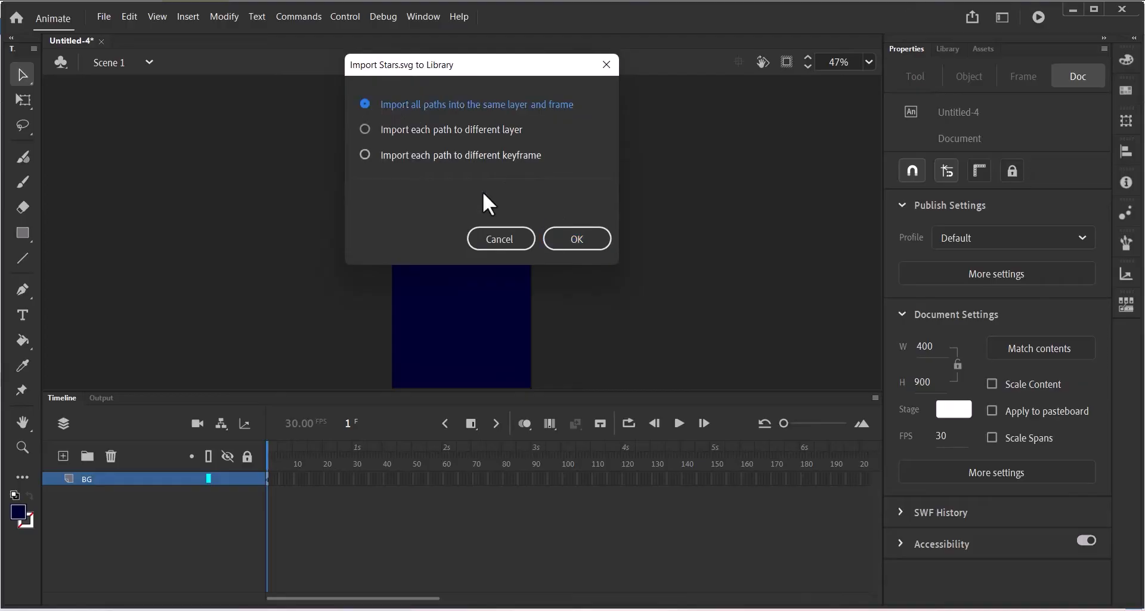
{"action": "left_click", "coordinate": [601, 241]}
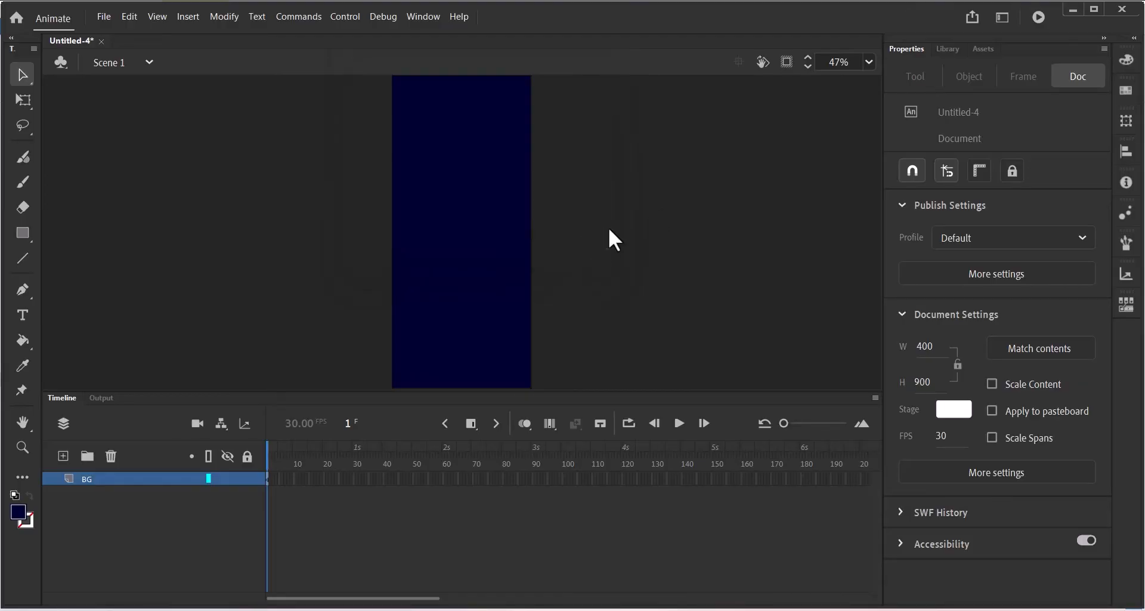
{"action": "key", "text": "q"}
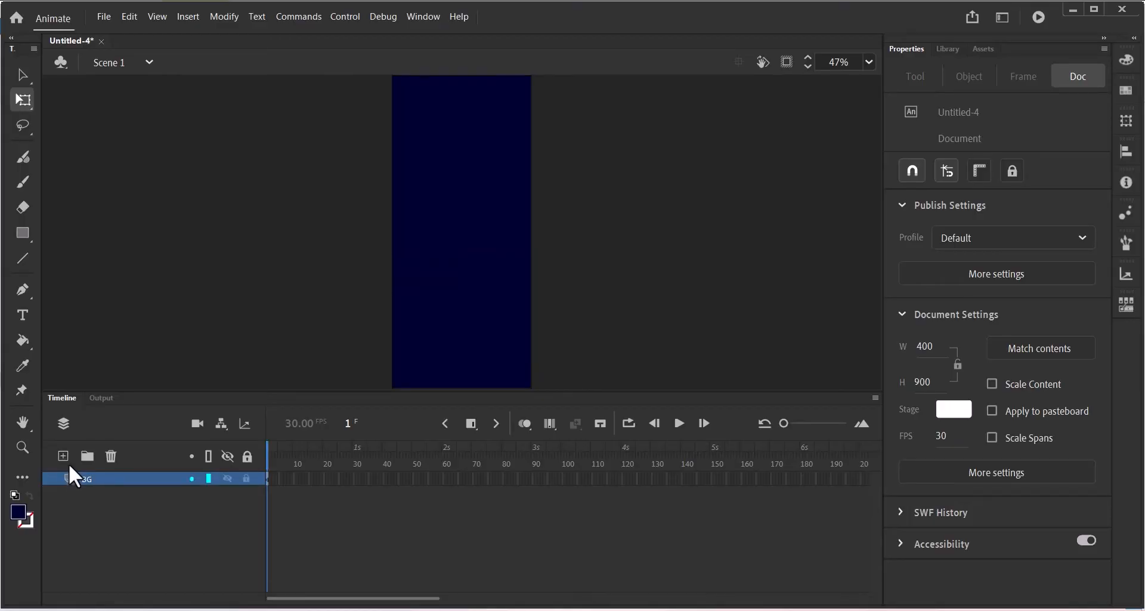
- Add a new layer above BG and name it stars1
{"action": "left_click", "coordinate": [62, 456]}
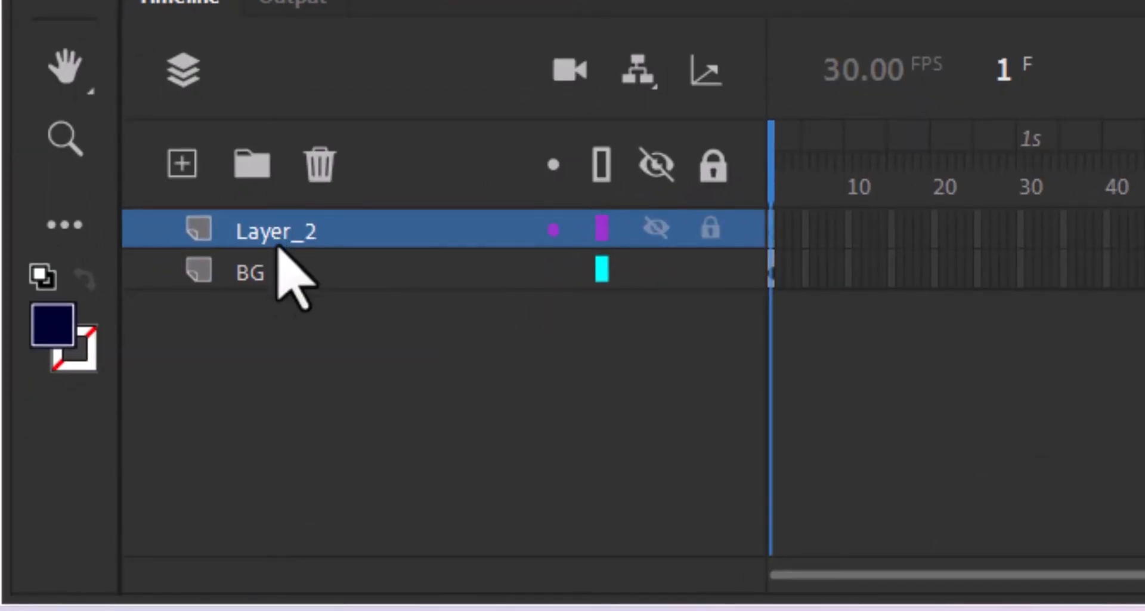
{"action": "double_click", "coordinate": [277, 237]}
{"action": "type", "text": "star"}
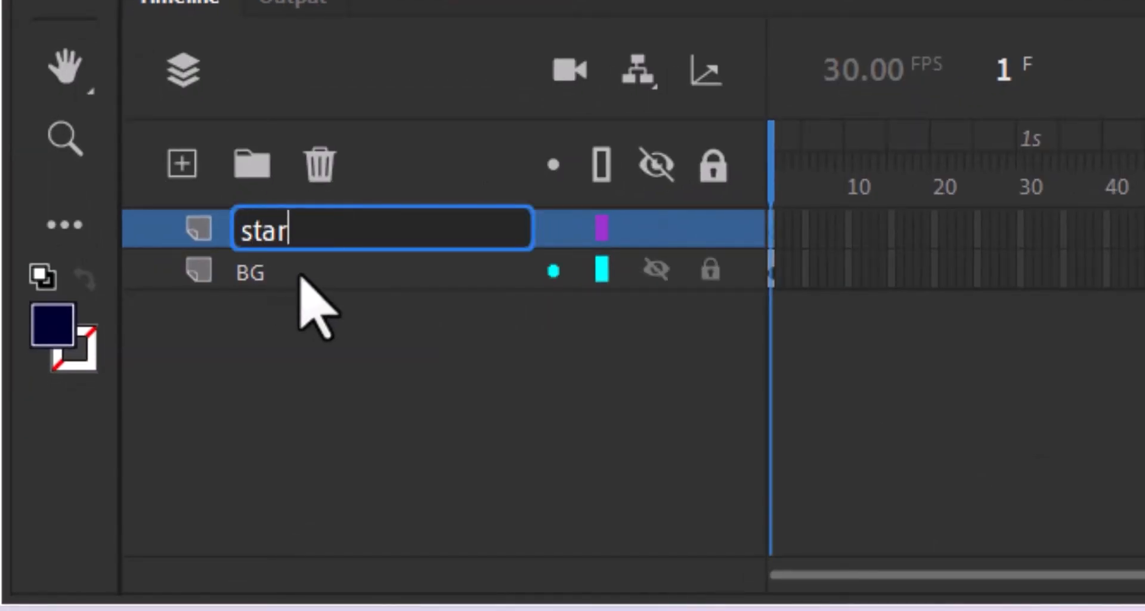
{"action": "type", "text": "r1"}
{"action": "key", "text": "BackSpace"}
{"action": "key", "text": "BackSpace"}
{"action": "type", "text": "s1"}
{"action": "key", "text": "Return"}
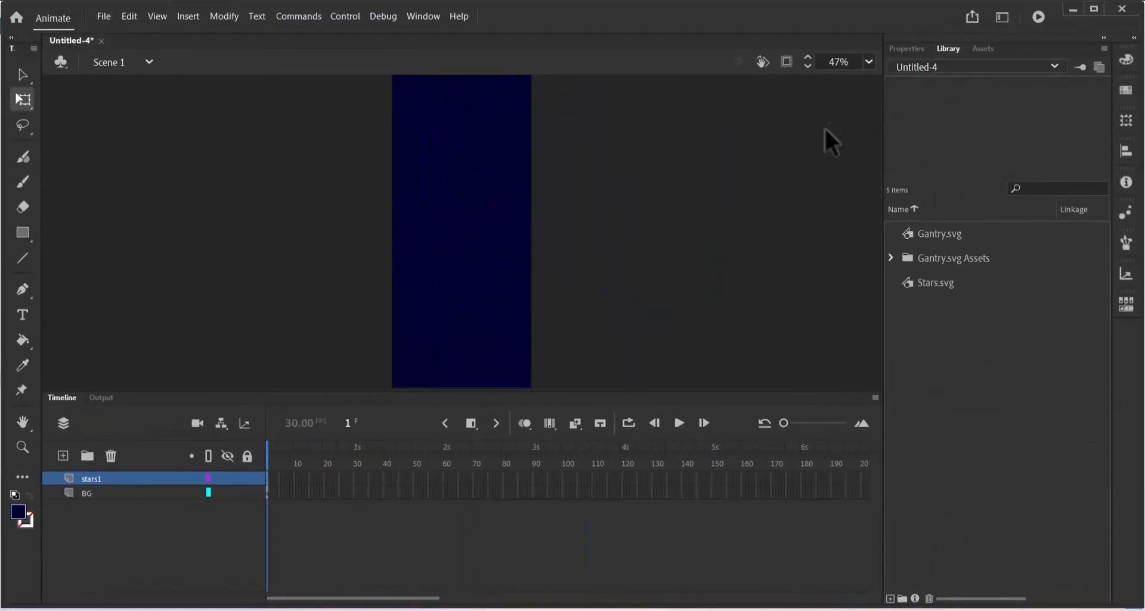
- Place Stars.svg on the stars1 layer, enlarge it to most of the stage width, and move it near the stage's upper edge
{"action": "left_click", "coordinate": [939, 285]}
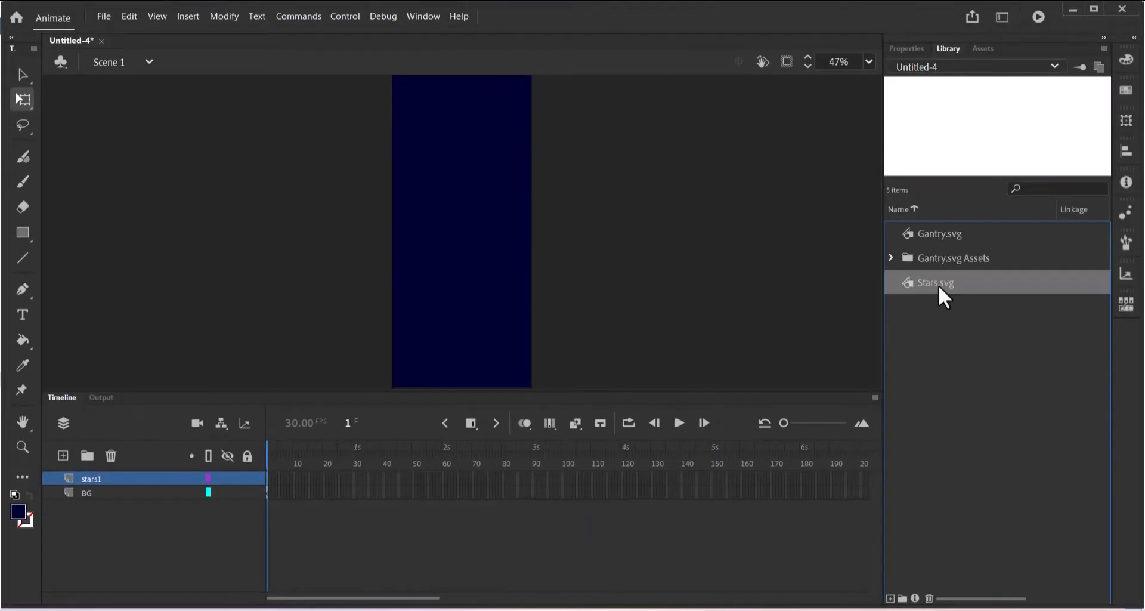
{"action": "left_click_drag", "start_coordinate": [480, 191], "coordinate": [454, 191]}
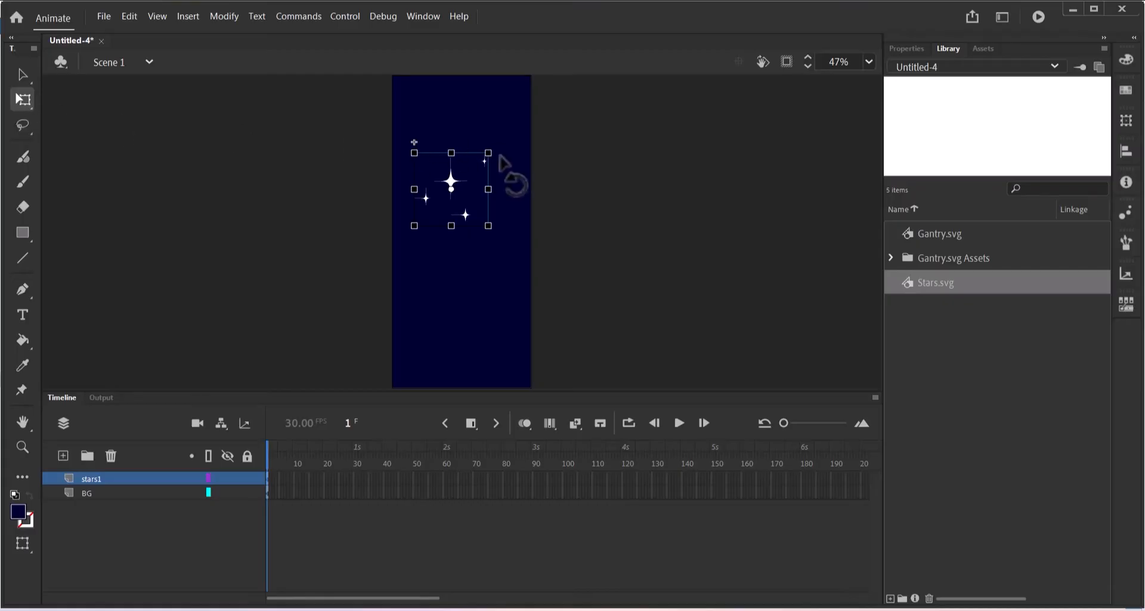
{"action": "left_click_drag", "start_coordinate": [489, 153], "coordinate": [507, 134]}
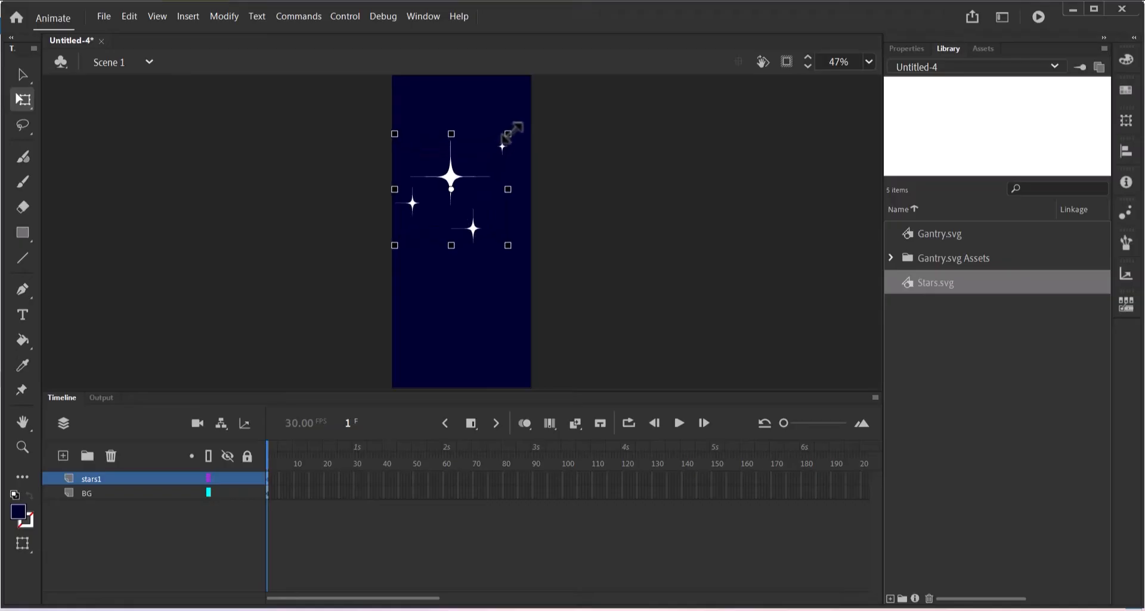
{"action": "left_click_drag", "start_coordinate": [452, 158], "coordinate": [457, 130]}
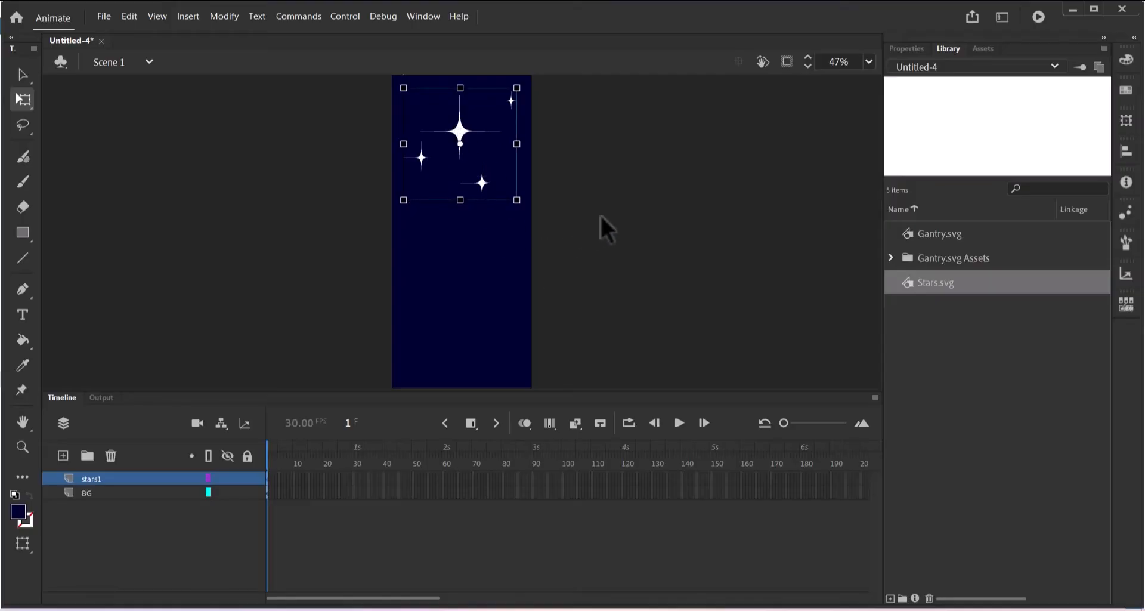
{"action": "left_click", "coordinate": [531, 317]}
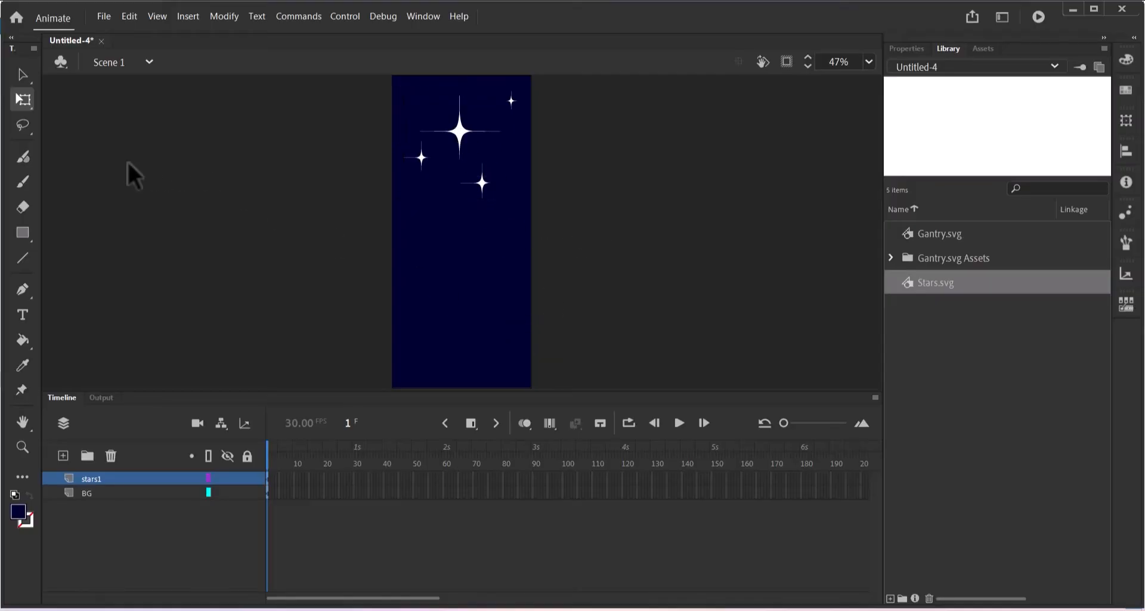
- Add a new layer above stars1 and name it gantry
{"action": "left_click", "coordinate": [62, 455]}
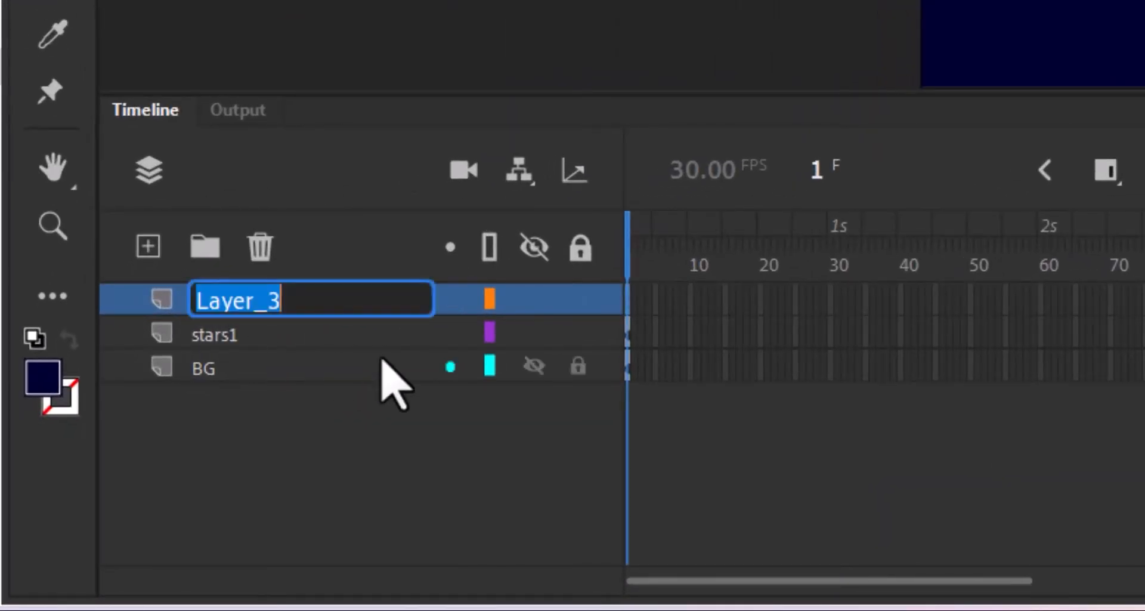
{"action": "type", "text": "gantry"}
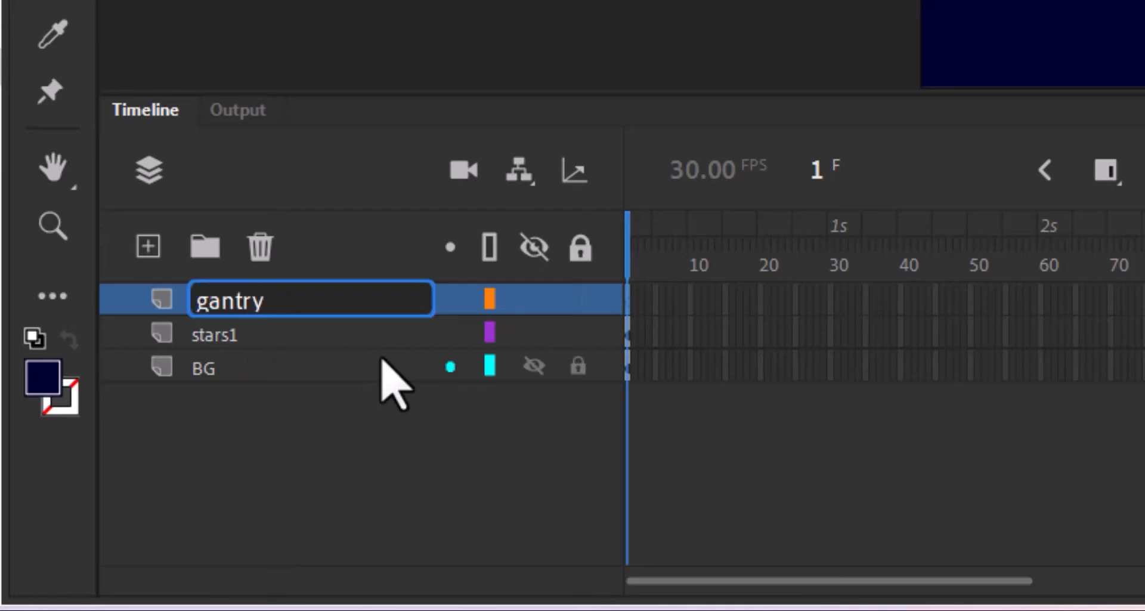
{"action": "key", "text": "Return"}
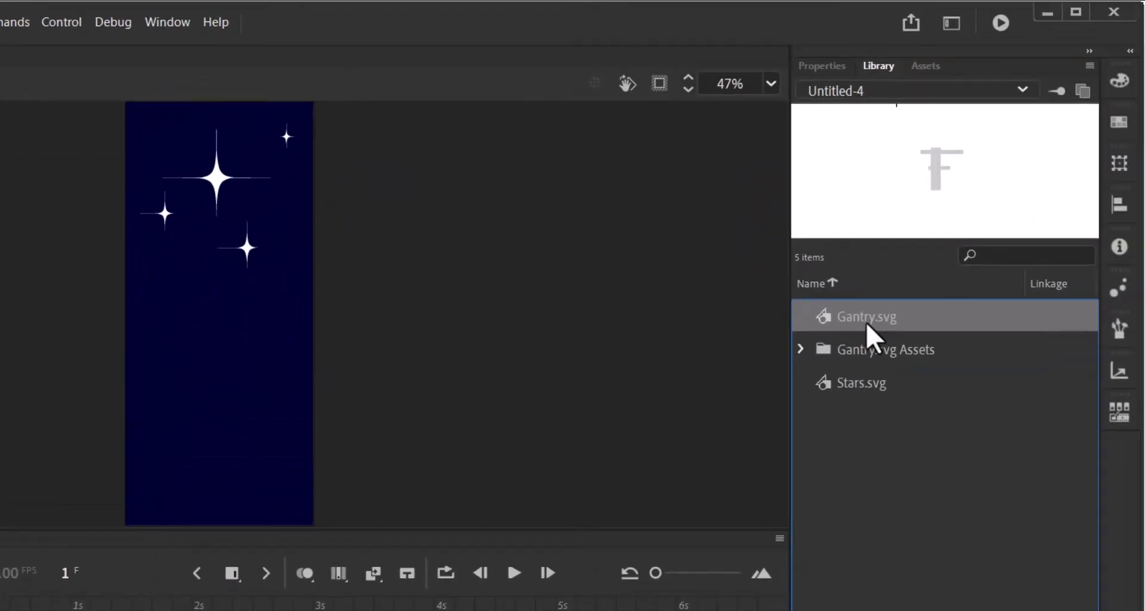
- Place Gantry.svg on the gantry layer, shrink it to under half the stage width, and stand it on the stage's lower edge
{"action": "left_click_drag", "start_coordinate": [867, 321], "coordinate": [567, 474]}
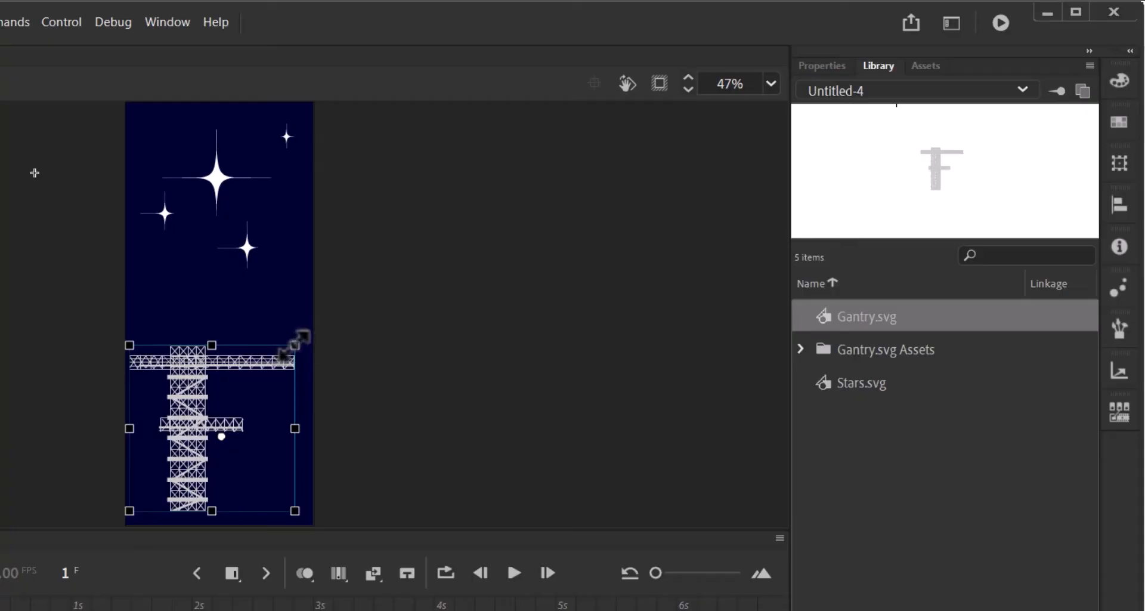
{"action": "left_click_drag", "start_coordinate": [290, 345], "coordinate": [251, 405]}
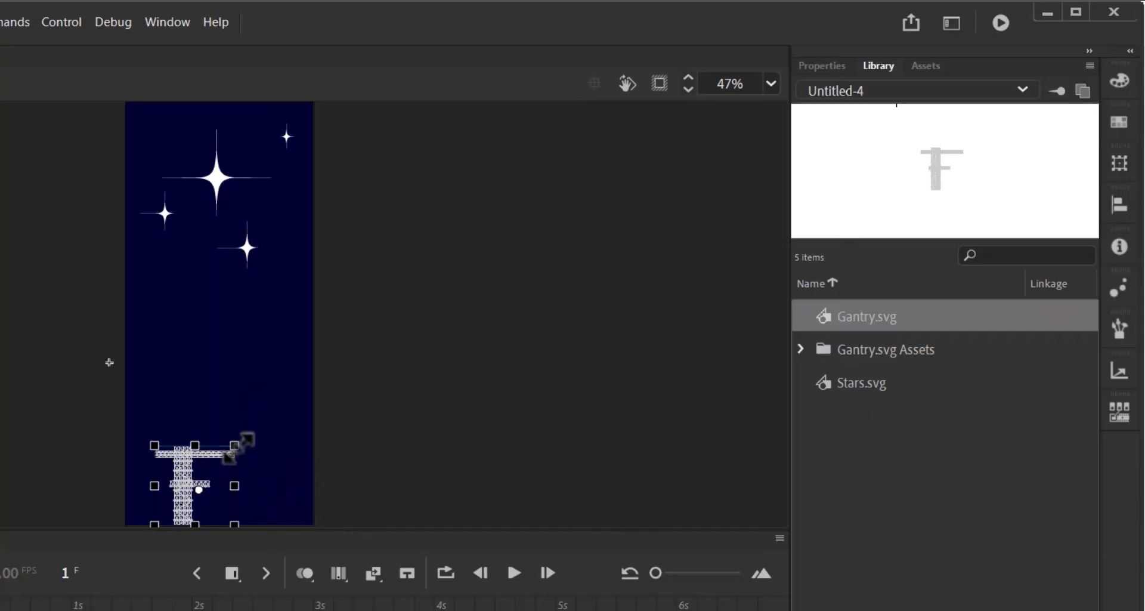
{"action": "left_click_drag", "start_coordinate": [234, 446], "coordinate": [231, 450]}
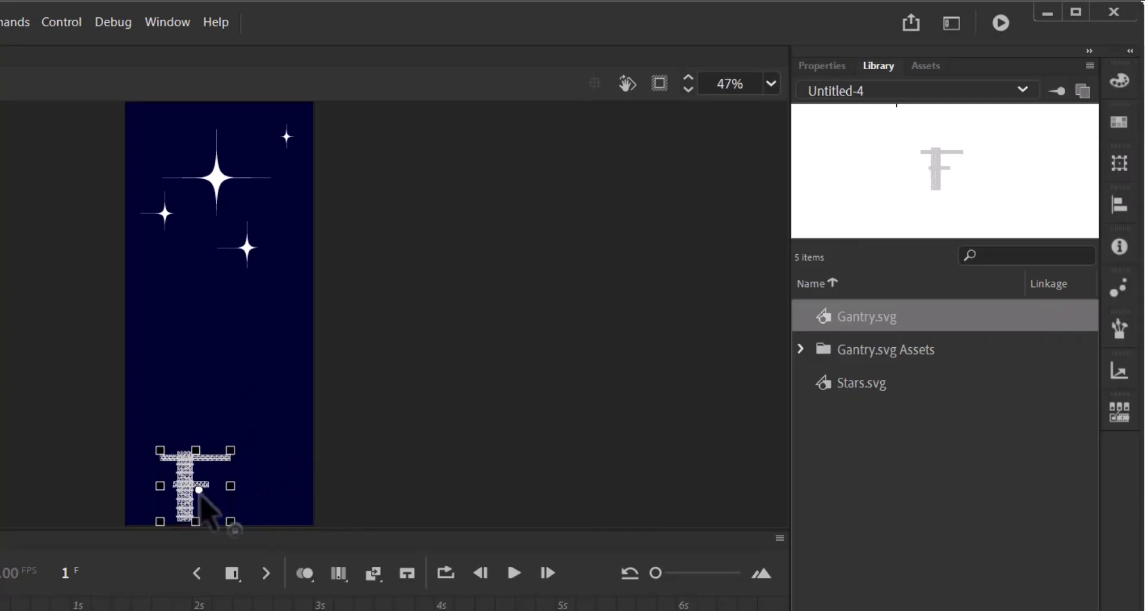
{"action": "left_click_drag", "start_coordinate": [181, 478], "coordinate": [182, 483]}
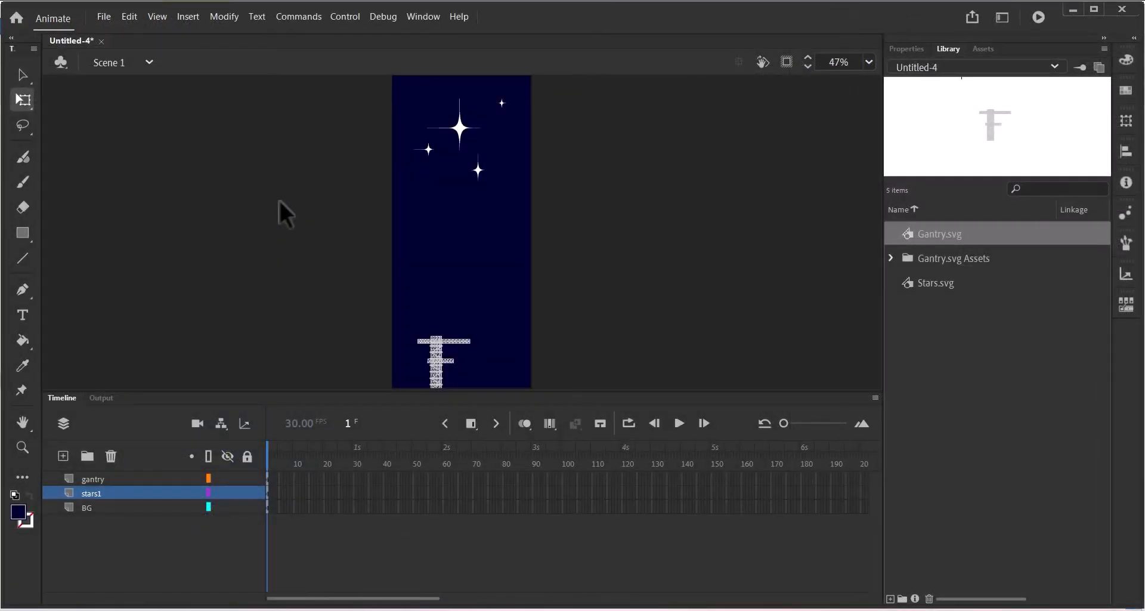
- Import the flame and SpaceShip images from the FEB-MAR 23 P4 ANIMATION folder into the library
{"action": "left_click", "coordinate": [102, 16]}
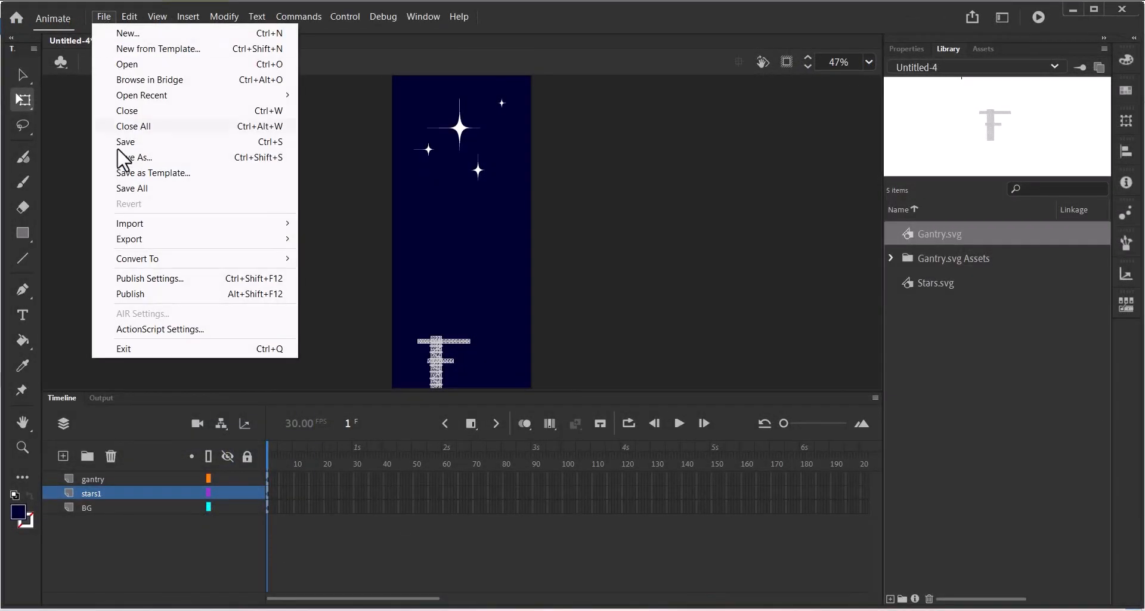
{"action": "mouse_move", "coordinate": [129, 230]}
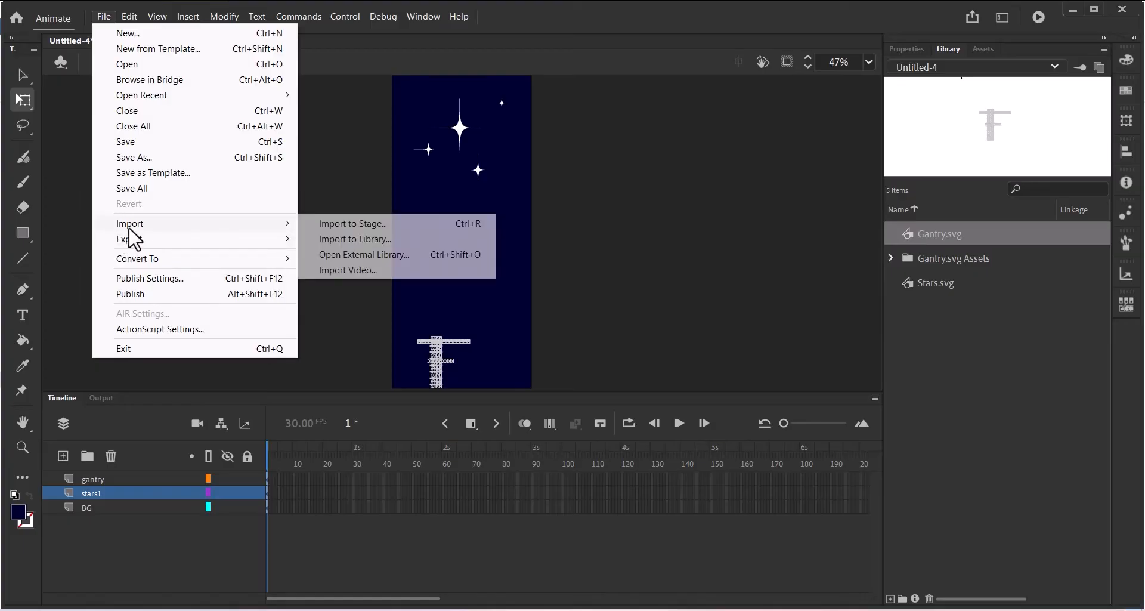
{"action": "left_click", "coordinate": [341, 238]}
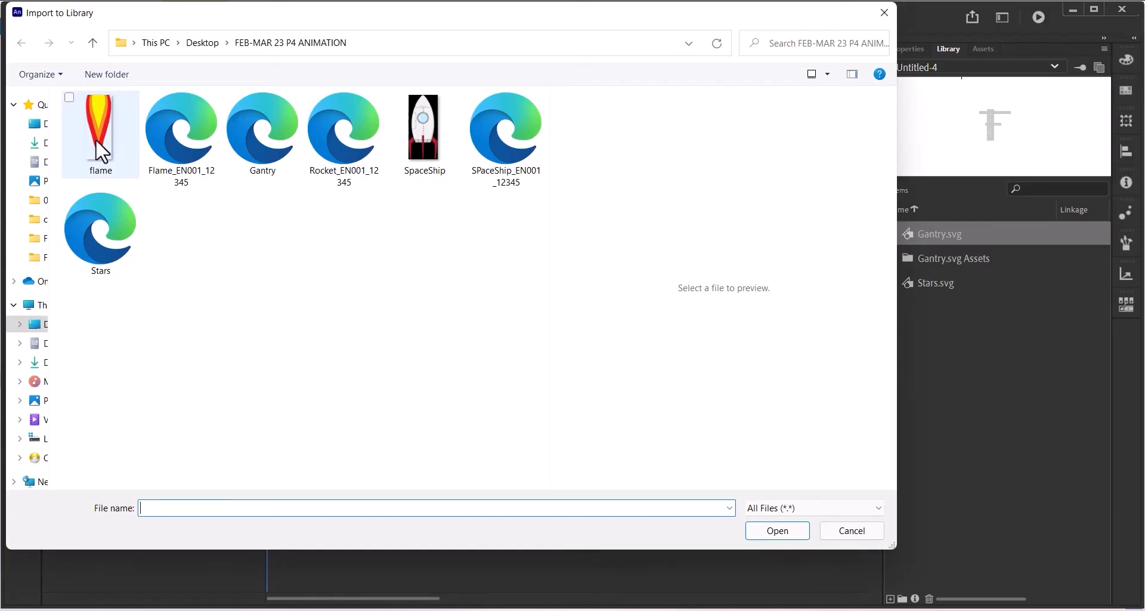
{"action": "left_click", "coordinate": [96, 139]}
{"action": "left_click", "coordinate": [433, 132], "text": "ctrl"}
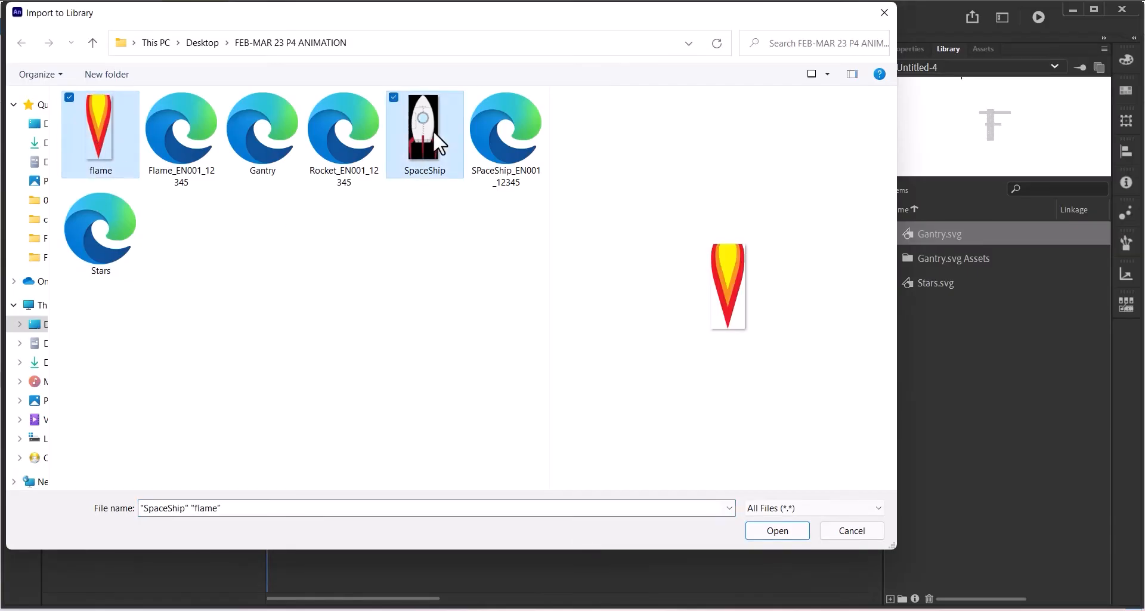
{"action": "left_click", "coordinate": [795, 527]}
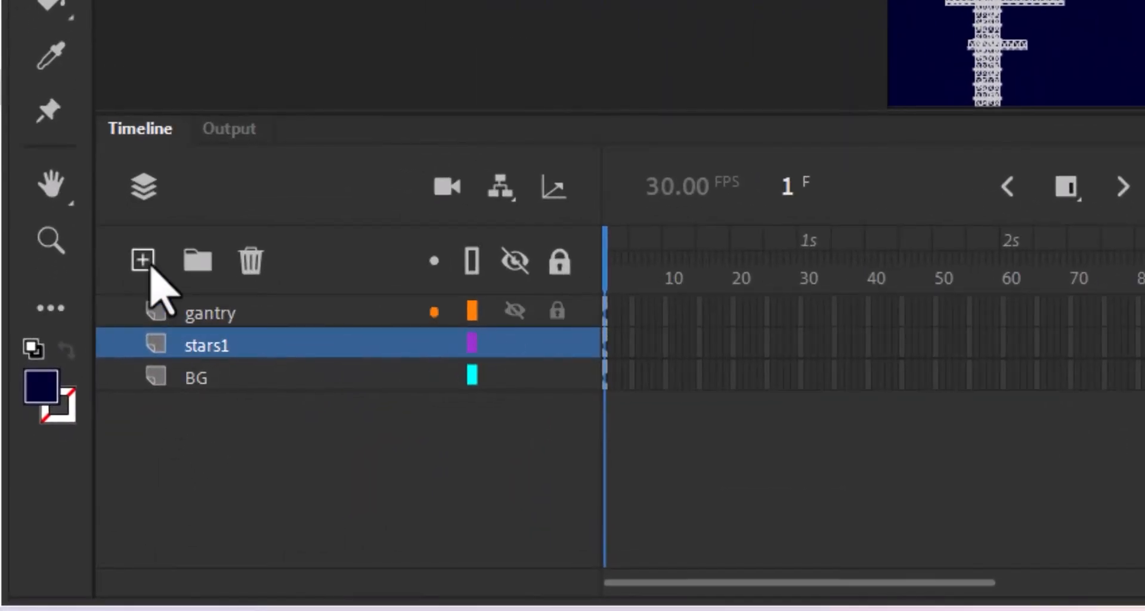
- Add a new layer between stars1 and gantry and name it SpaceShip
{"action": "left_click", "coordinate": [148, 267]}
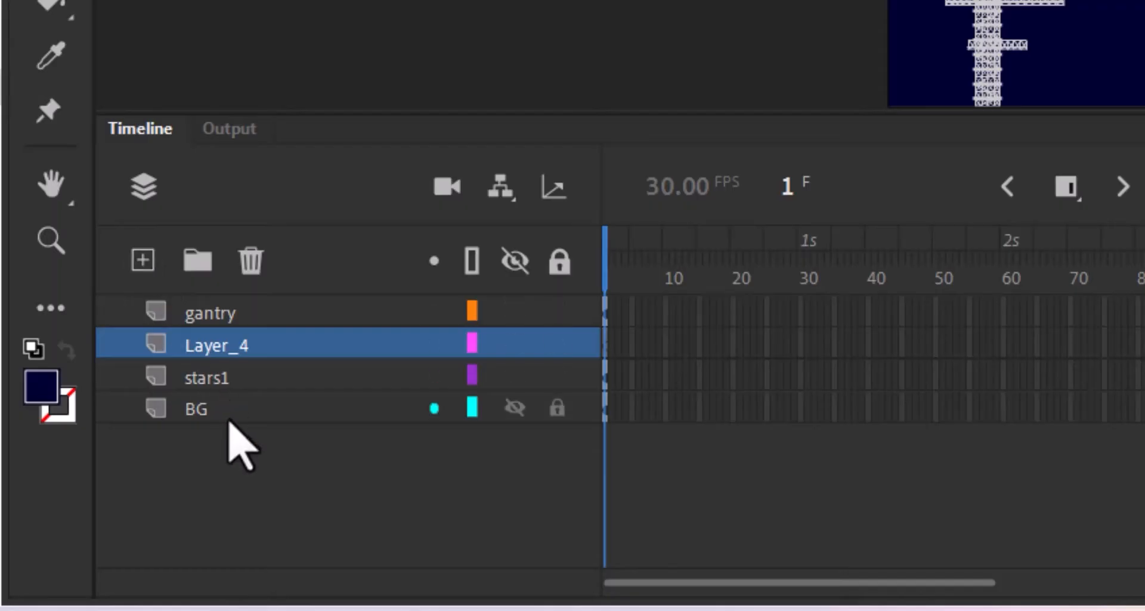
{"action": "double_click", "coordinate": [205, 351]}
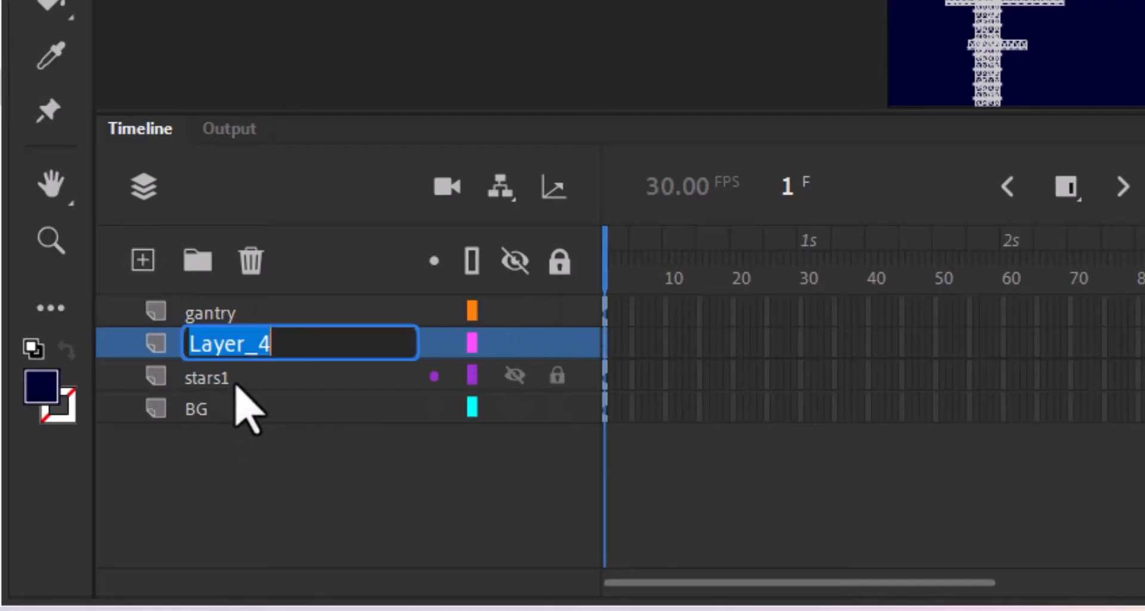
{"action": "type", "text": "Spa"}
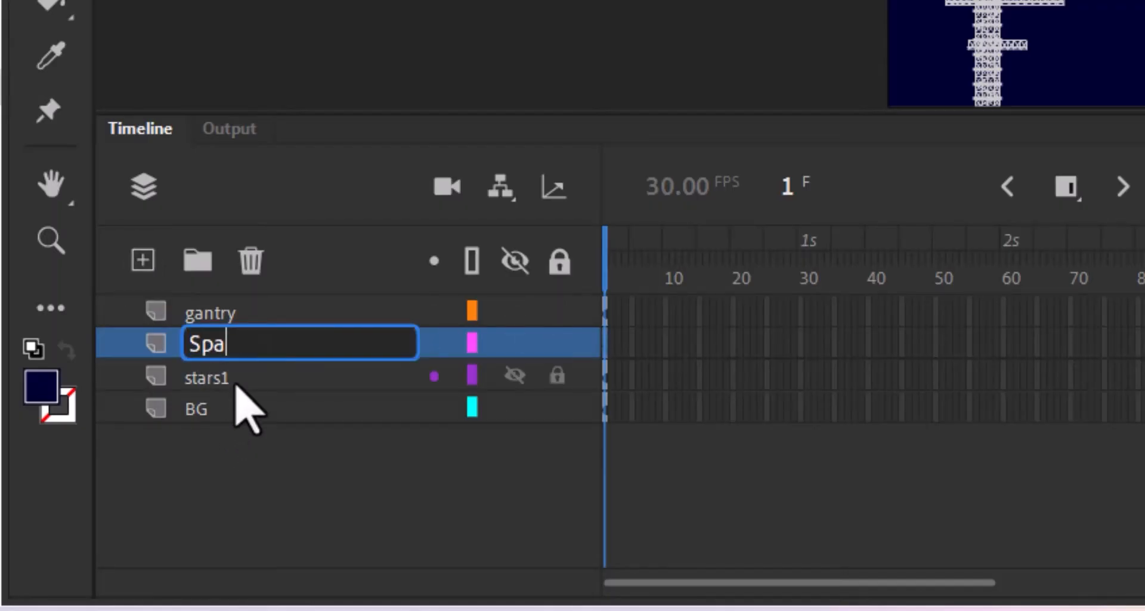
{"action": "type", "text": "ceShip"}
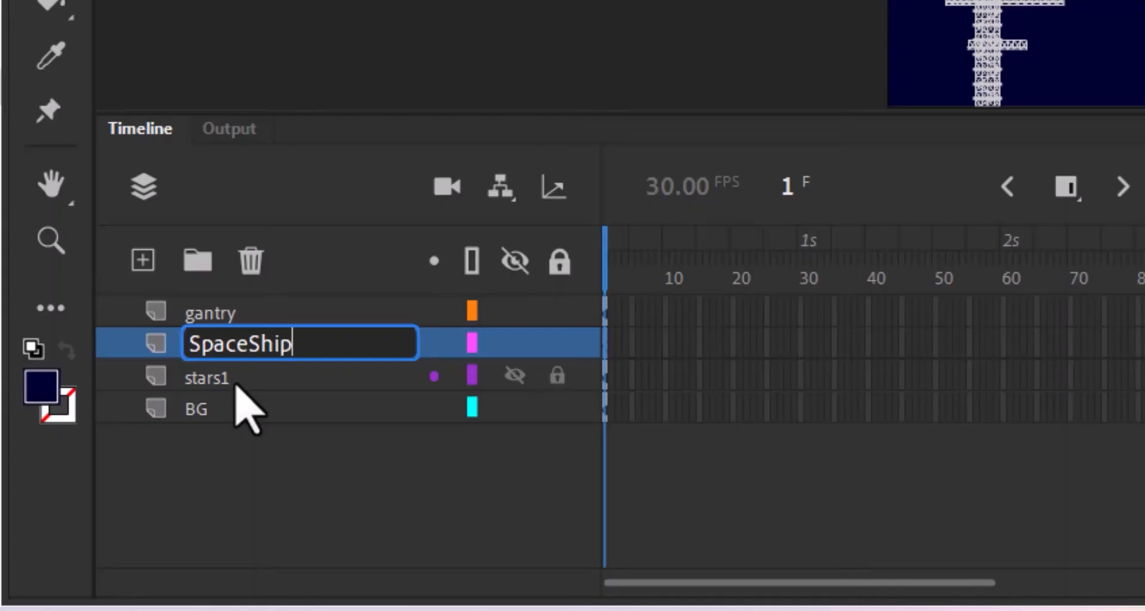
{"action": "key", "text": "Return"}
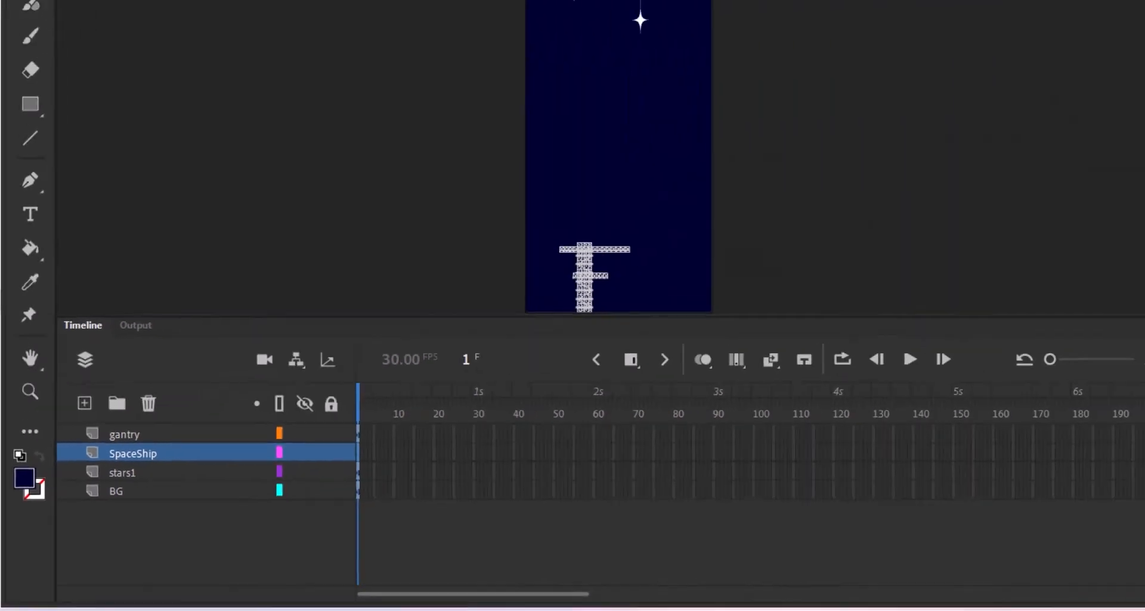
- Place SpaceShip.png on the SpaceShip layer, shrink it, tilt it toward the upper right, and park it just outside the stage's left edge
{"action": "left_click_drag", "start_coordinate": [947, 307], "coordinate": [489, 221]}
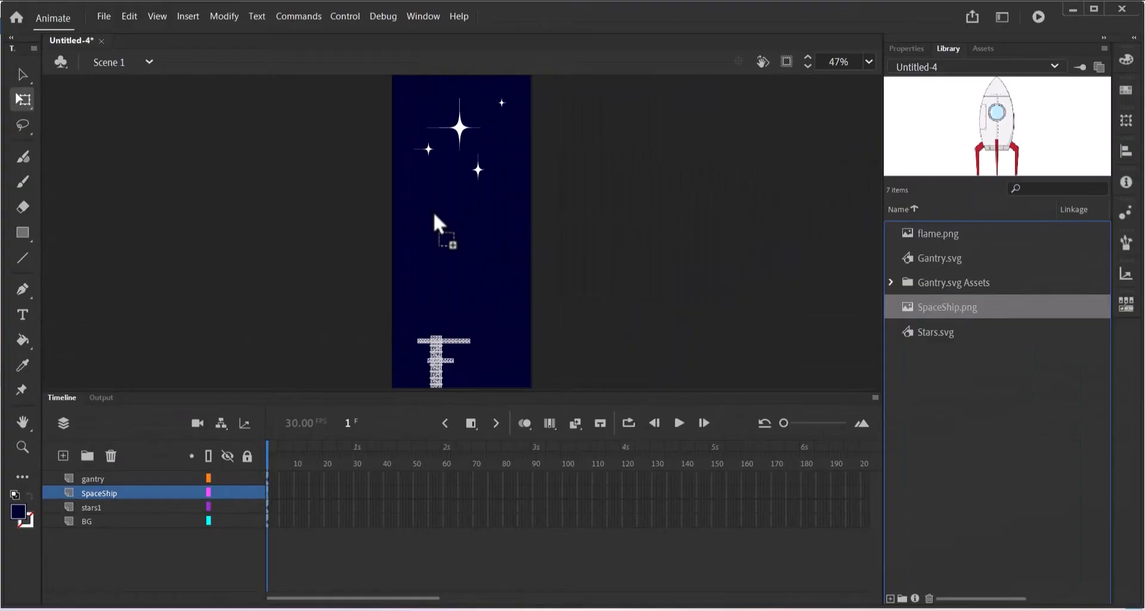
{"action": "left_click_drag", "start_coordinate": [433, 211], "coordinate": [433, 211]}
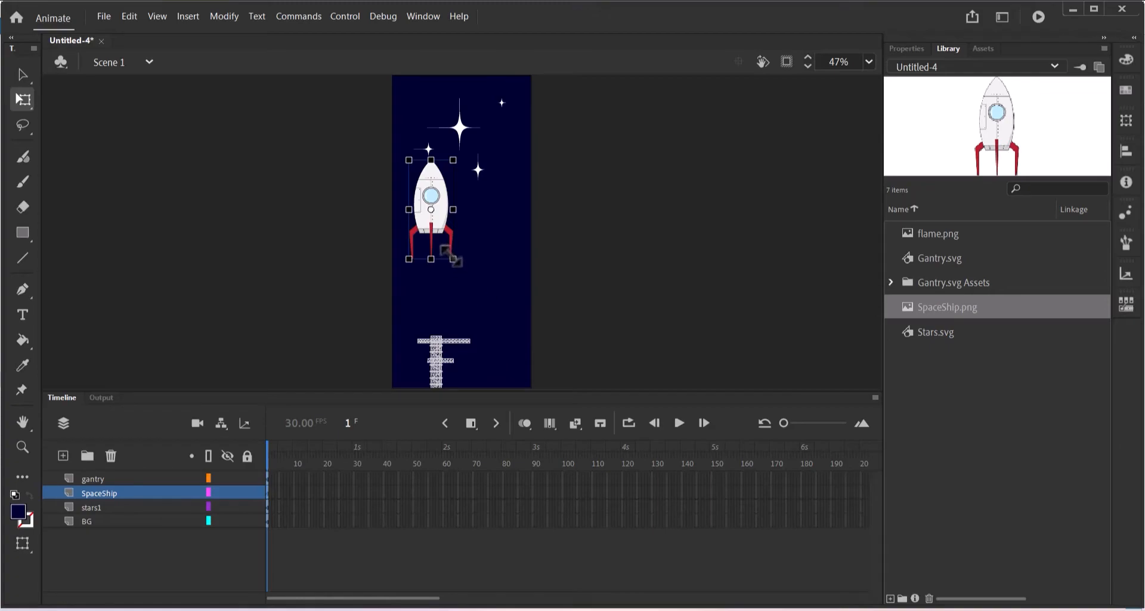
{"action": "mouse_move", "coordinate": [453, 260]}
{"action": "left_mouse_down"}
{"action": "mouse_move", "coordinate": [442, 242]}
{"action": "mouse_move", "coordinate": [443, 253]}
{"action": "left_mouse_up"}
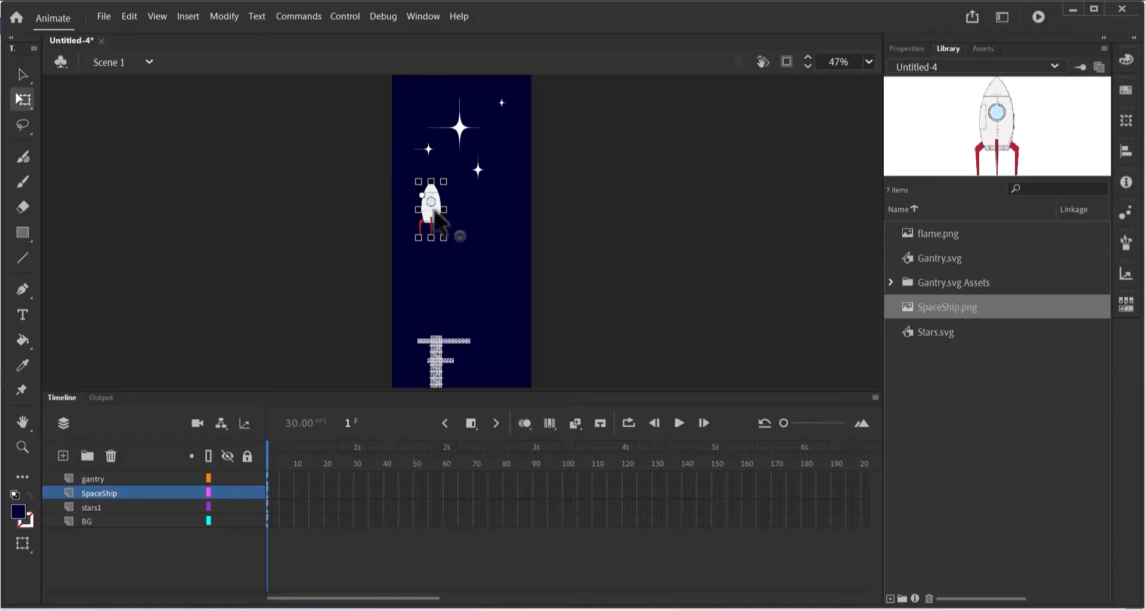
{"action": "left_click_drag", "start_coordinate": [434, 210], "coordinate": [383, 146]}
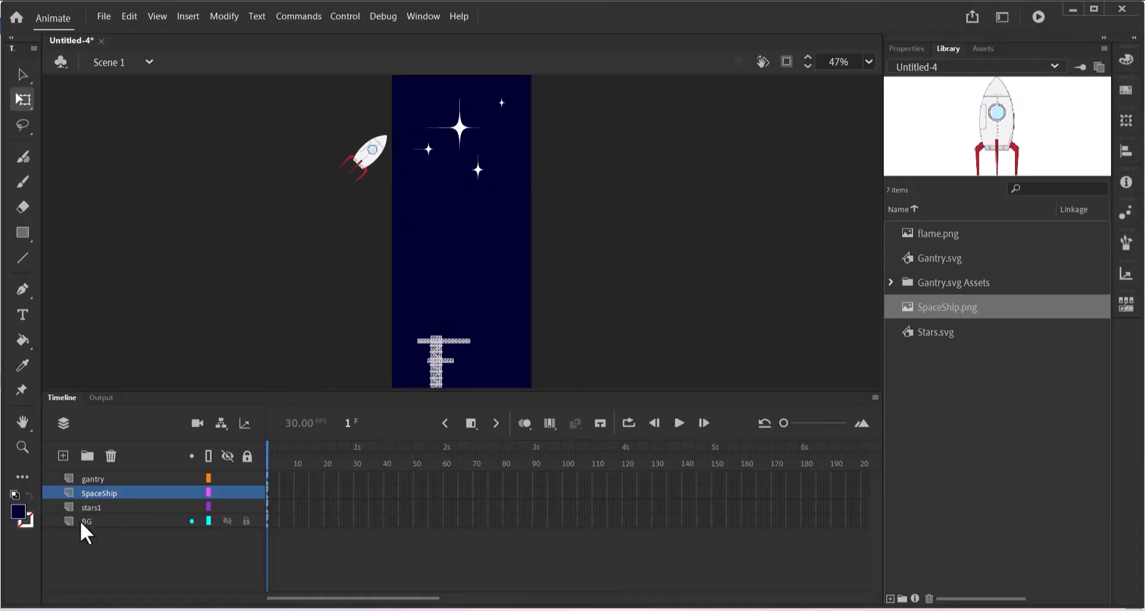
- Add a new layer directly above stars1 and name it Flame
{"action": "left_click", "coordinate": [92, 506]}
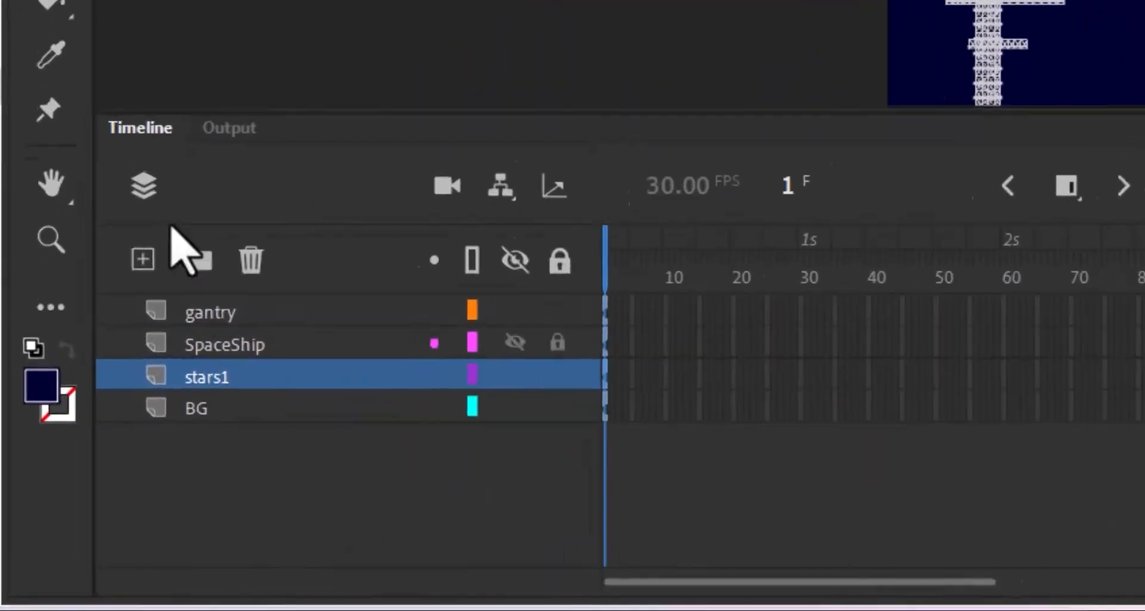
{"action": "left_click", "coordinate": [143, 257]}
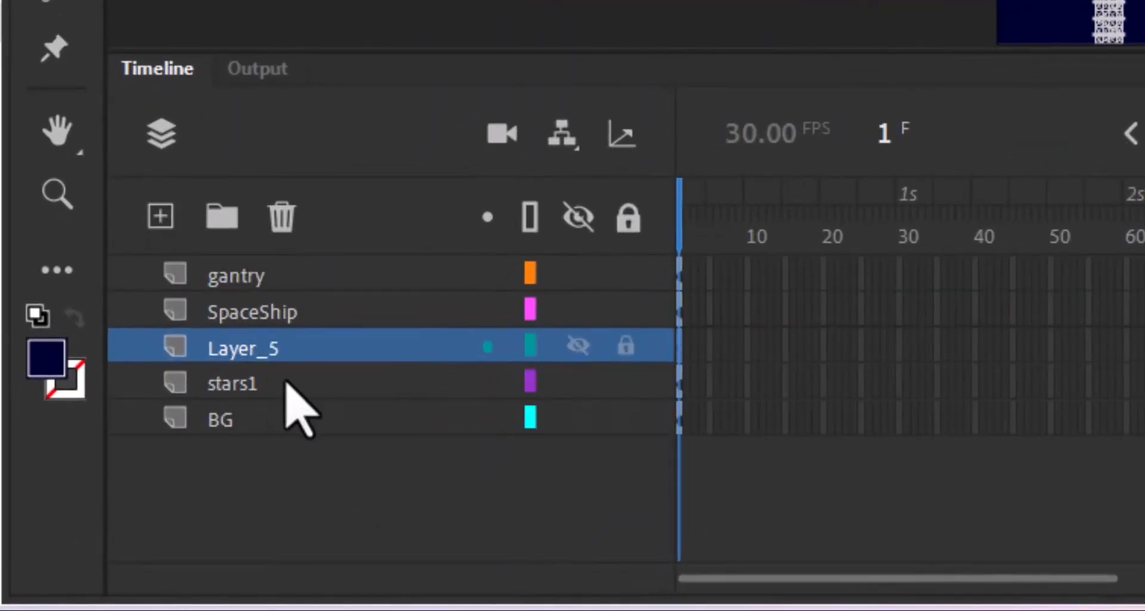
{"action": "double_click", "coordinate": [268, 348]}
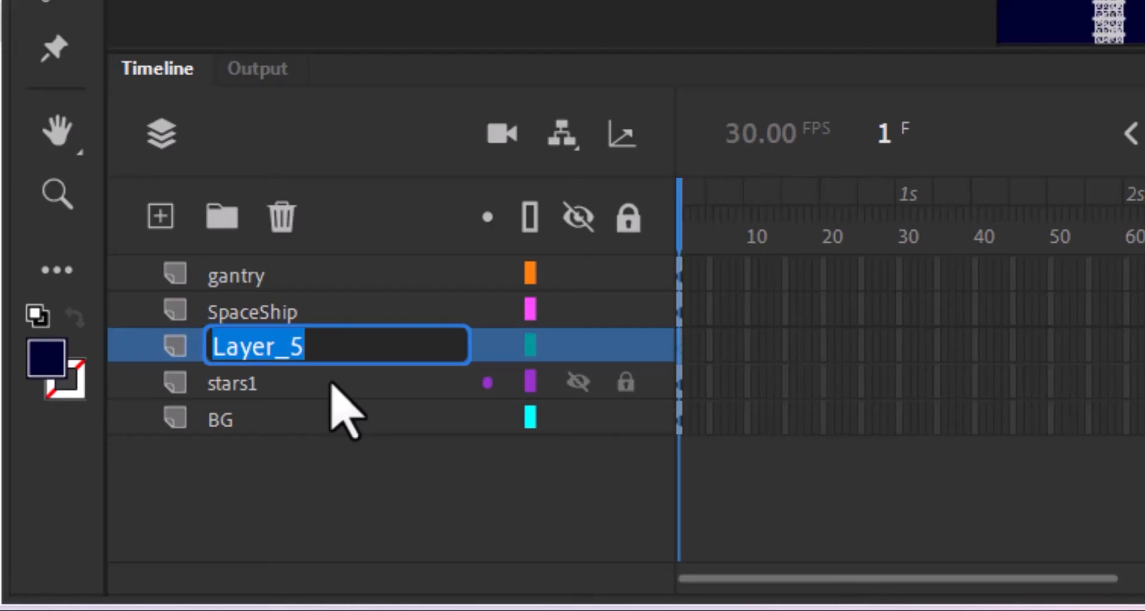
{"action": "type", "text": "Flam"}
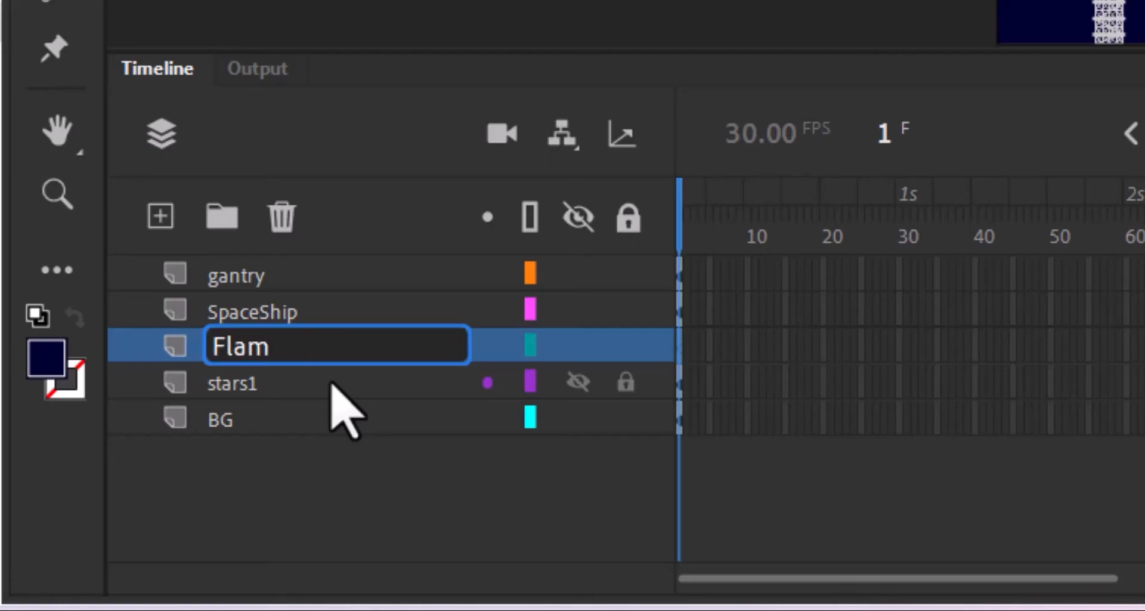
{"action": "type", "text": "e"}
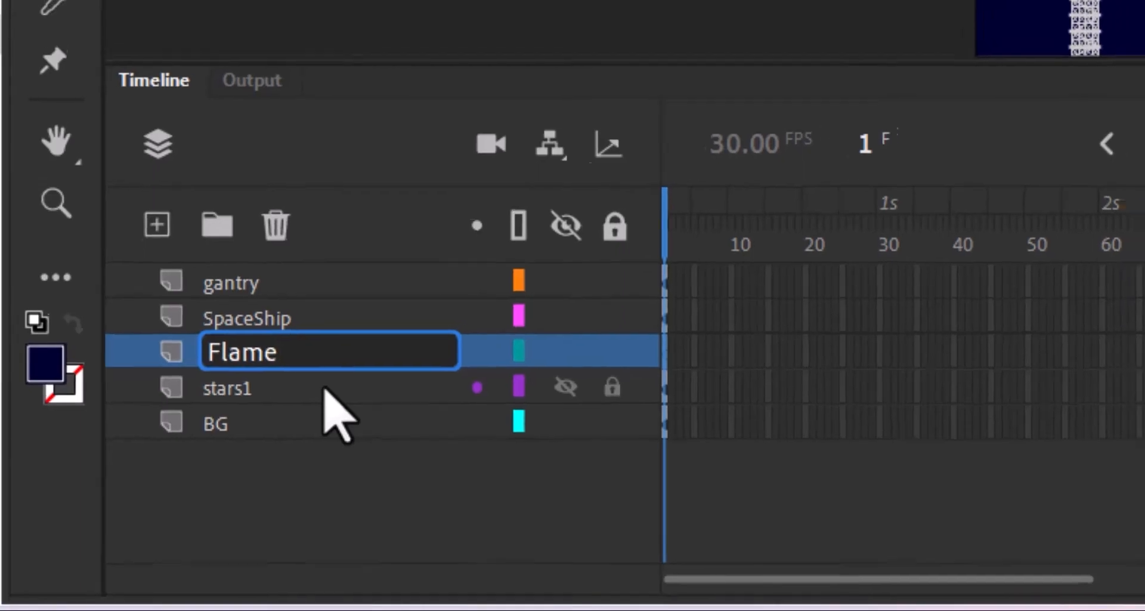
{"action": "key", "text": "Return"}
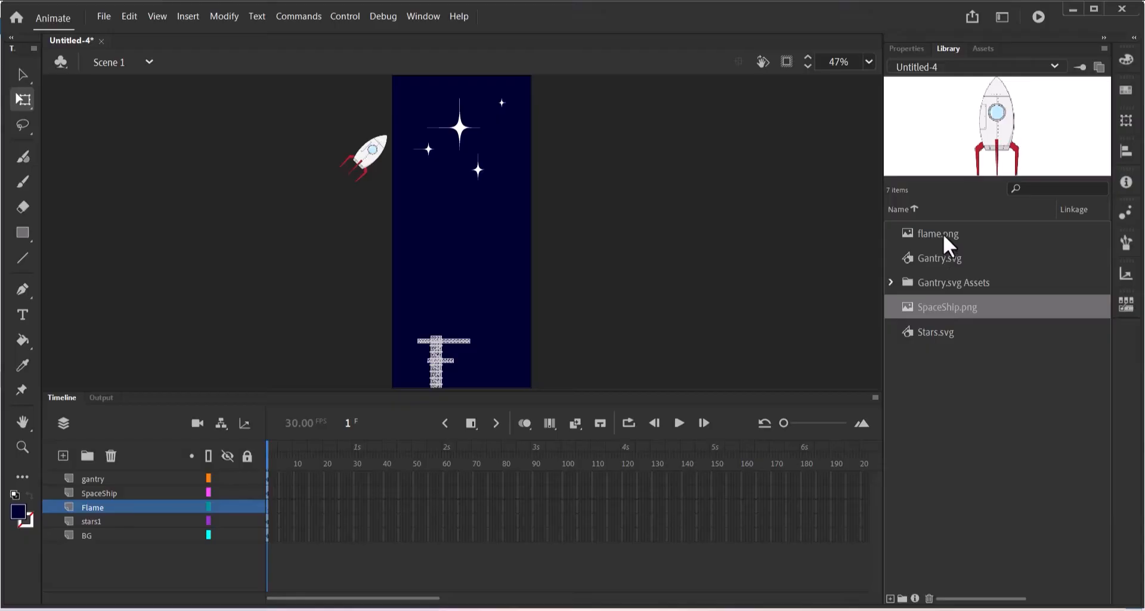
- Place flame.png on the Flame layer, rotate it to match the spaceship's tilt, shrink it, and set it behind the tail
{"action": "left_click_drag", "start_coordinate": [942, 233], "coordinate": [699, 256]}
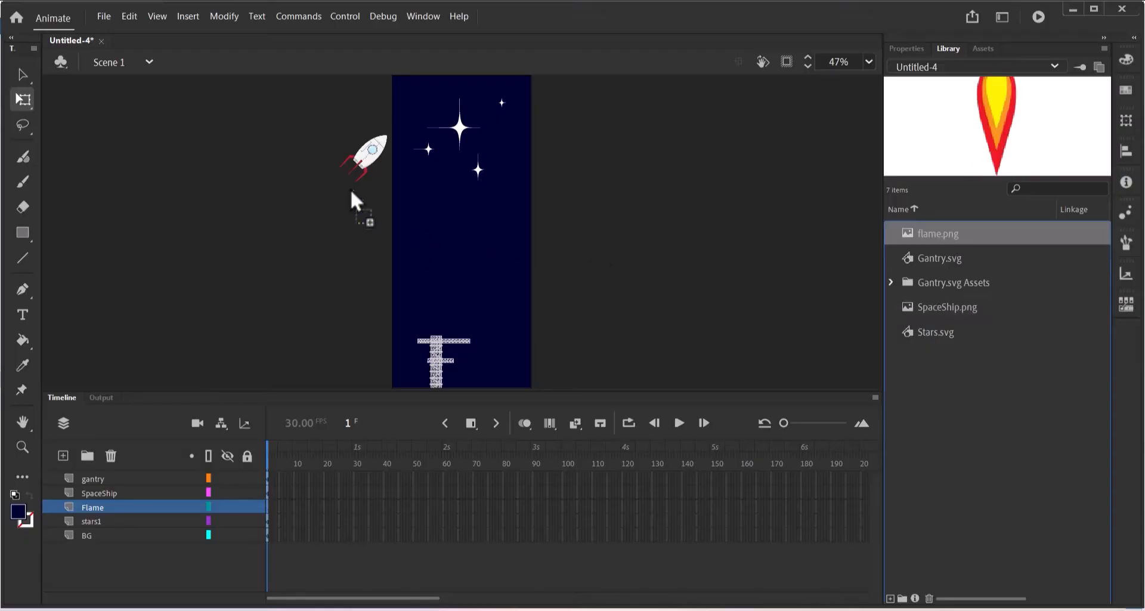
{"action": "left_click_drag", "start_coordinate": [351, 192], "coordinate": [351, 192]}
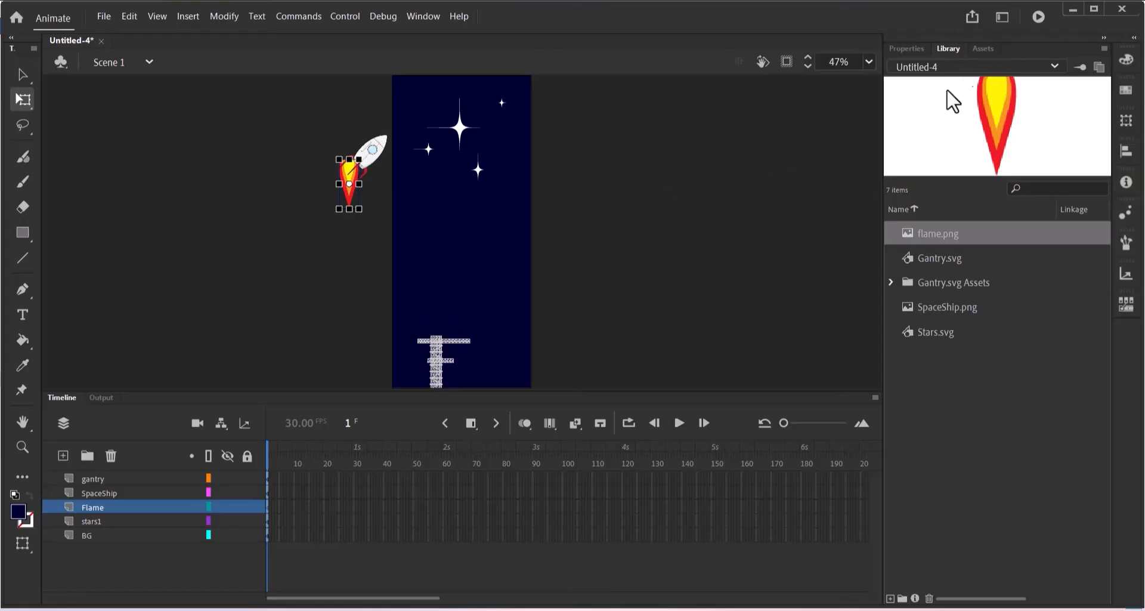
{"action": "left_click", "coordinate": [870, 62]}
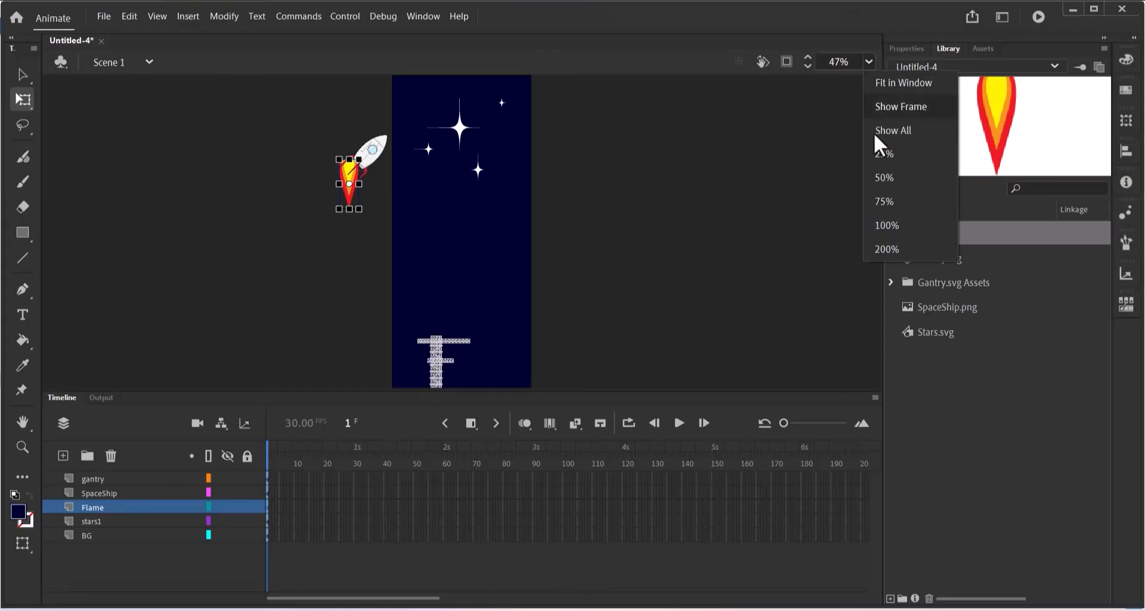
{"action": "left_click", "coordinate": [884, 226]}
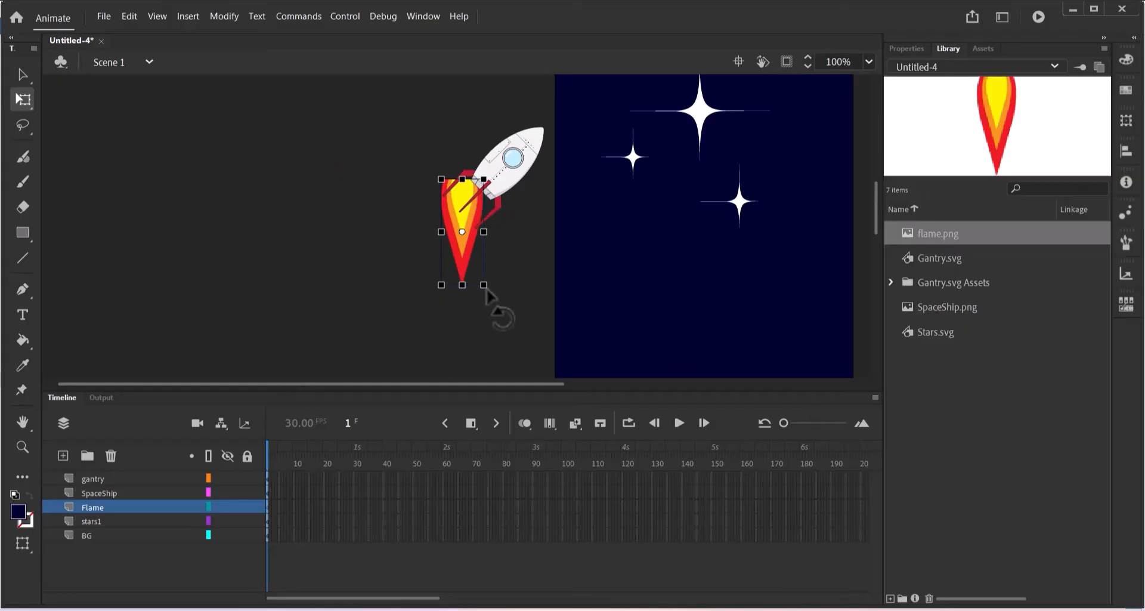
{"action": "left_click_drag", "start_coordinate": [485, 287], "coordinate": [448, 288]}
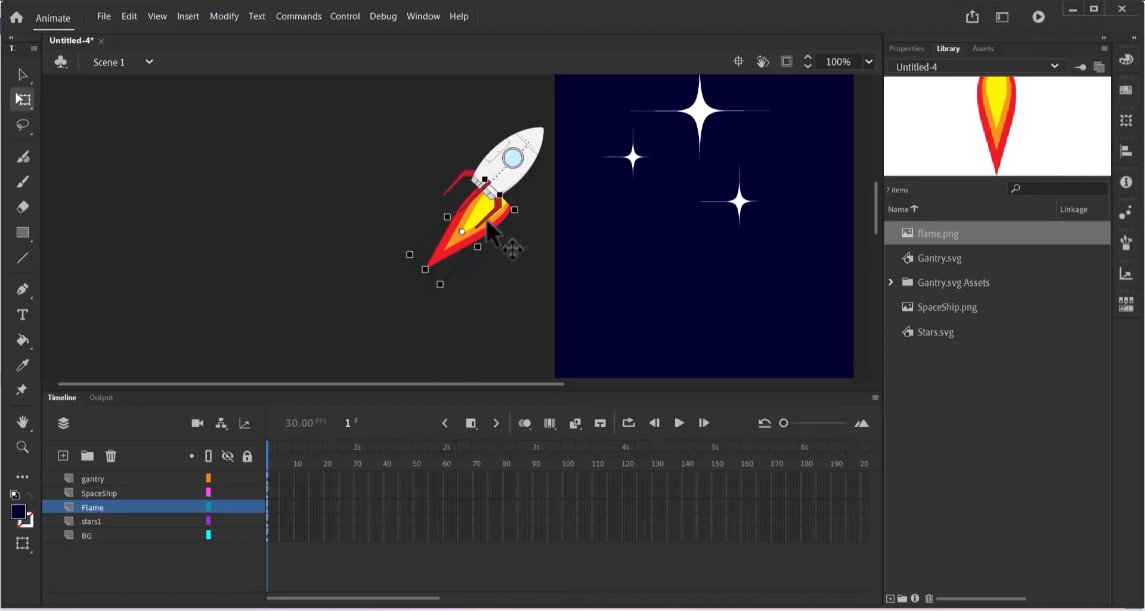
{"action": "left_click_drag", "start_coordinate": [488, 226], "coordinate": [445, 229]}
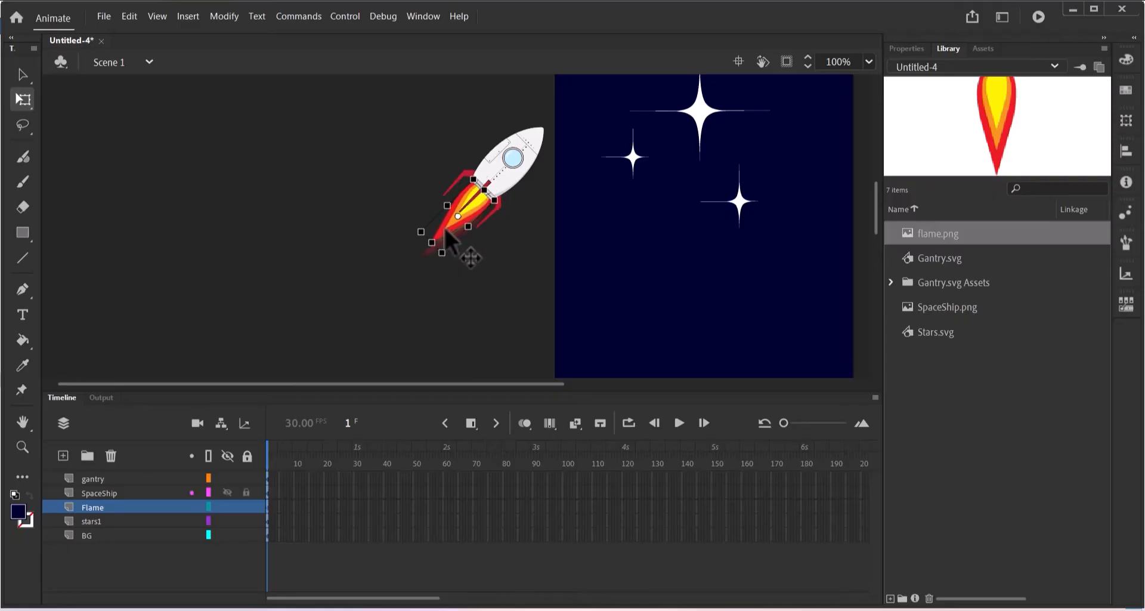
- Fine-tune the flame's size and position against the spaceship's exhaust, then unlock the SpaceShip layer
{"action": "left_click", "coordinate": [868, 61]}
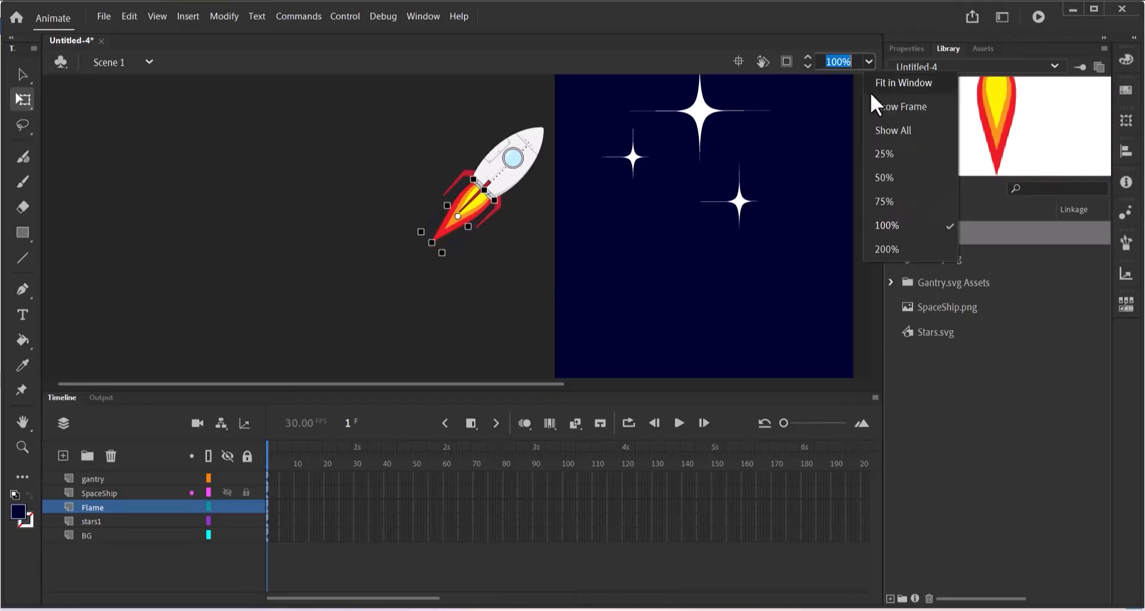
{"action": "left_click", "coordinate": [871, 242]}
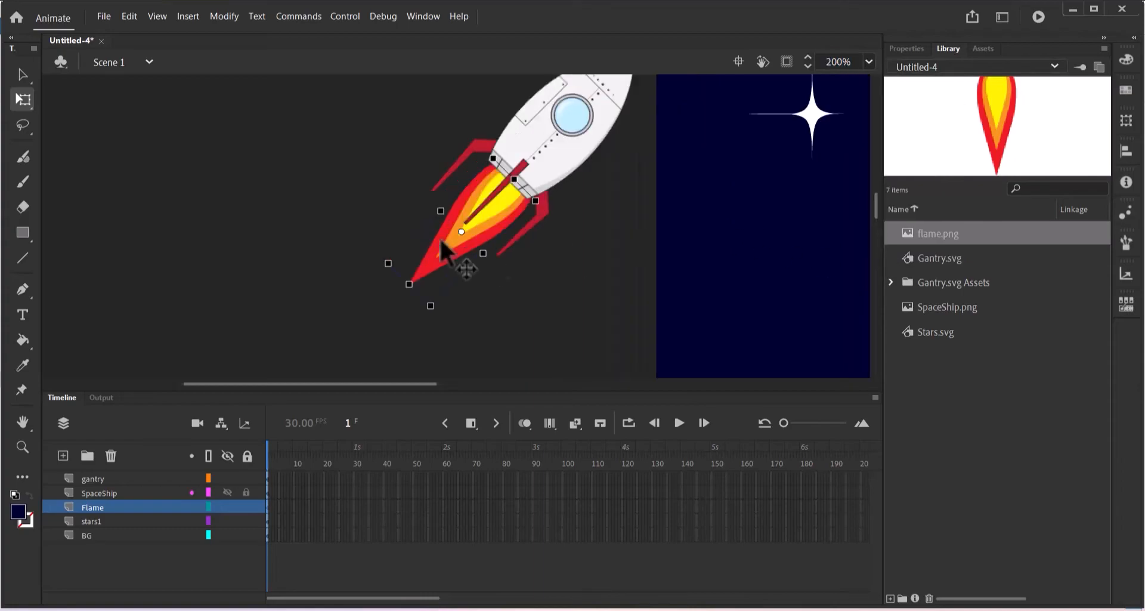
{"action": "left_click", "coordinate": [502, 220]}
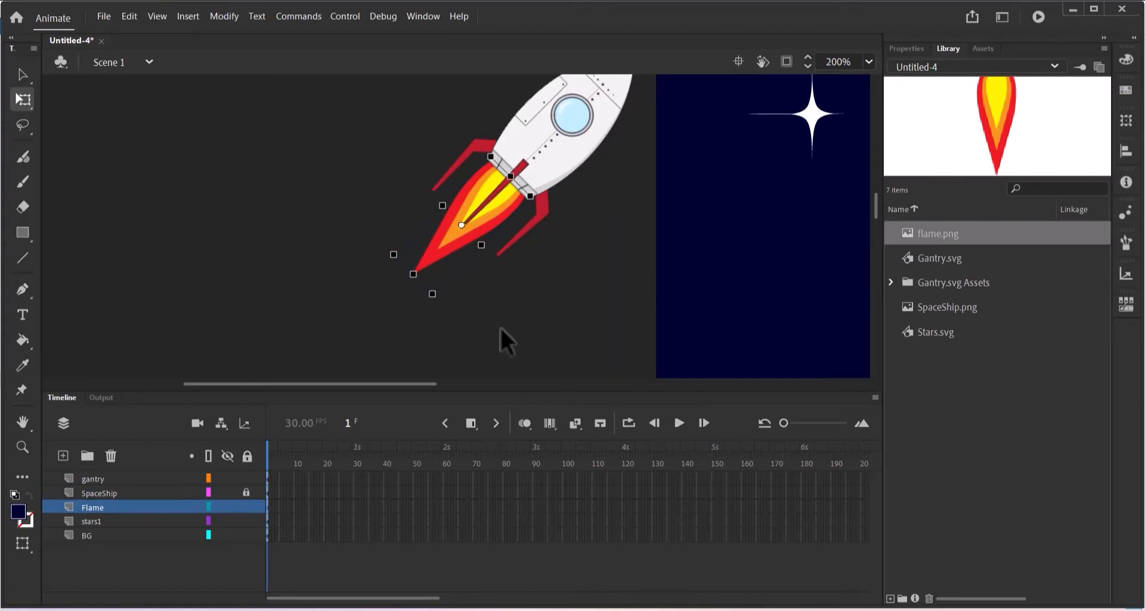
{"action": "left_click", "coordinate": [500, 325]}
{"action": "left_click", "coordinate": [245, 494]}
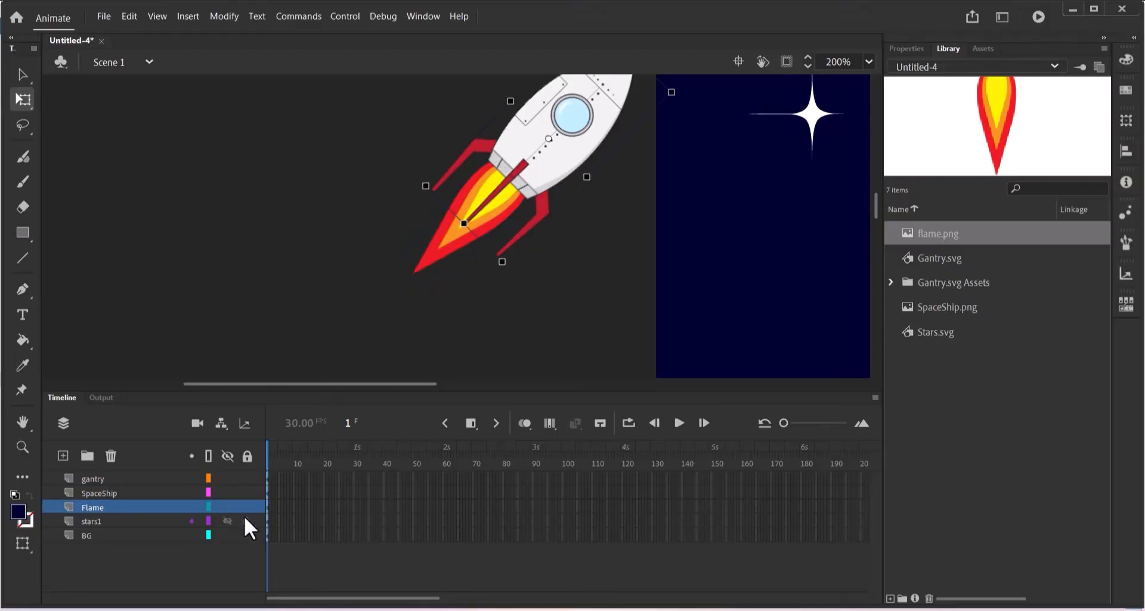
{"action": "left_click", "coordinate": [555, 306]}
{"action": "key", "text": "ctrl+minus"}
{"action": "key", "text": "ctrl+minus"}
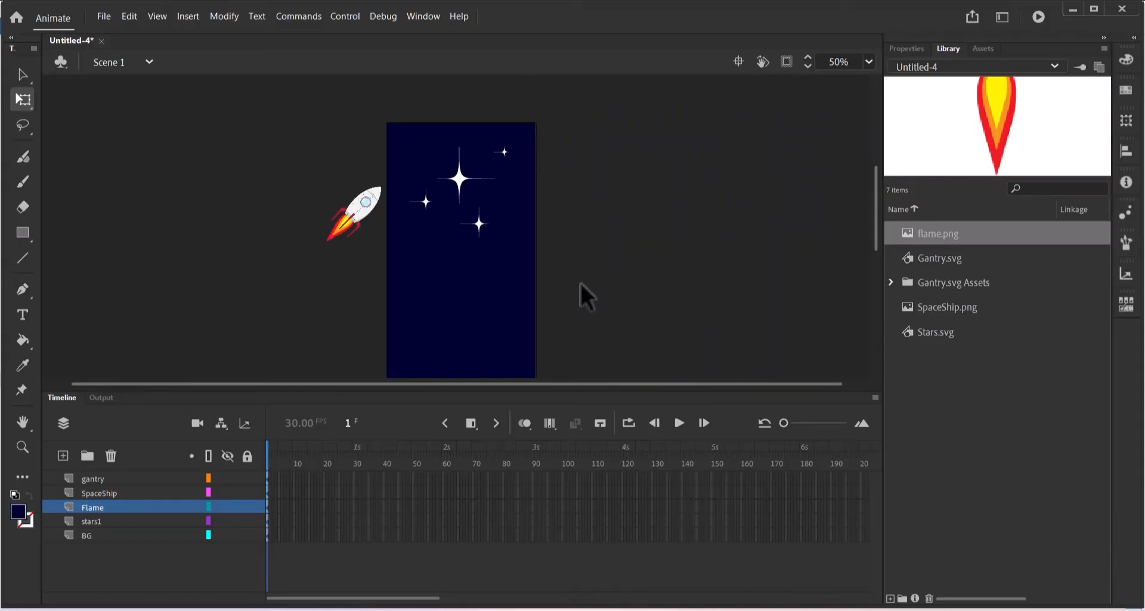
{"action": "left_click_drag", "start_coordinate": [784, 422], "coordinate": [797, 423]}
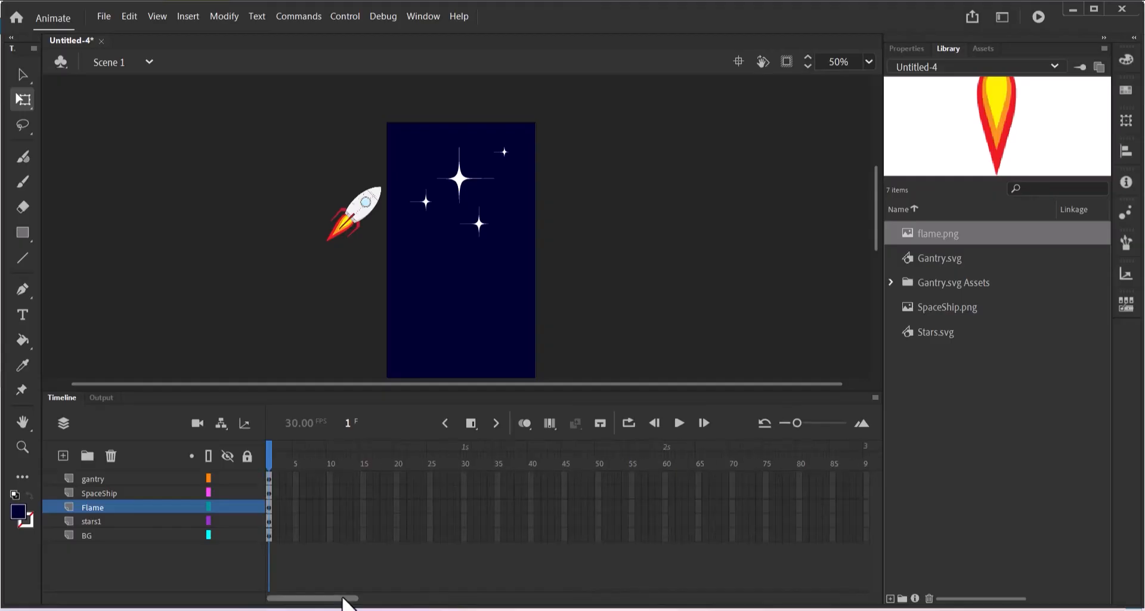
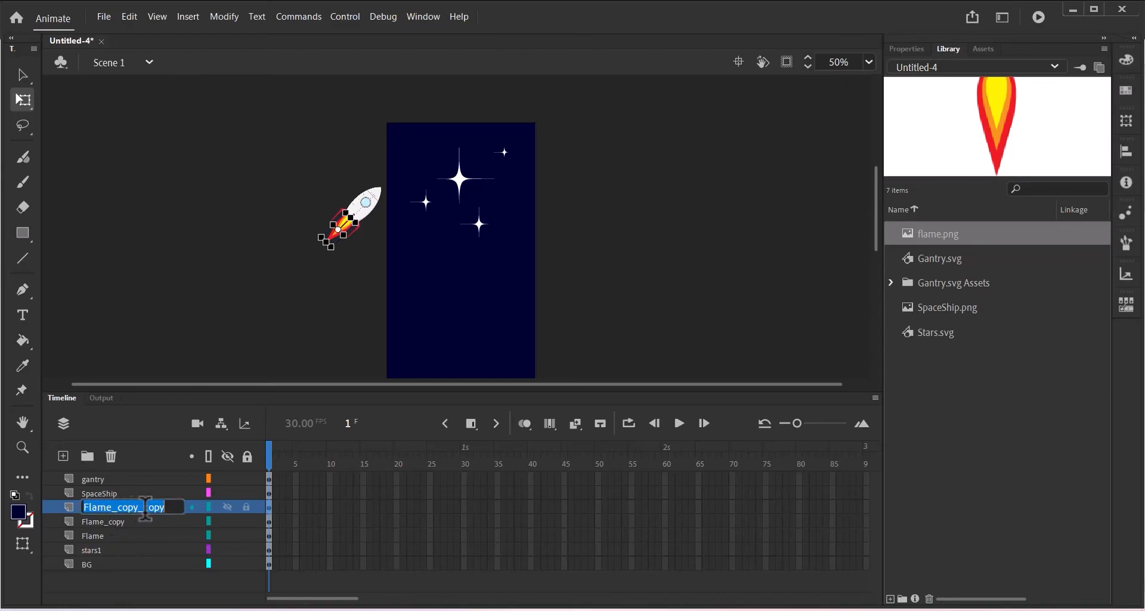
- Rename the Flame_copy_copy layer to Flame_1
{"action": "left_click", "coordinate": [170, 506]}
{"action": "key", "text": "BackSpace"}
{"action": "key", "text": "BackSpace"}
{"action": "key", "text": "BackSpace"}
{"action": "key", "text": "BackSpace"}
{"action": "key", "text": "BackSpace"}
{"action": "key", "text": "BackSpace"}
{"action": "key", "text": "BackSpace"}
{"action": "key", "text": "BackSpace"}
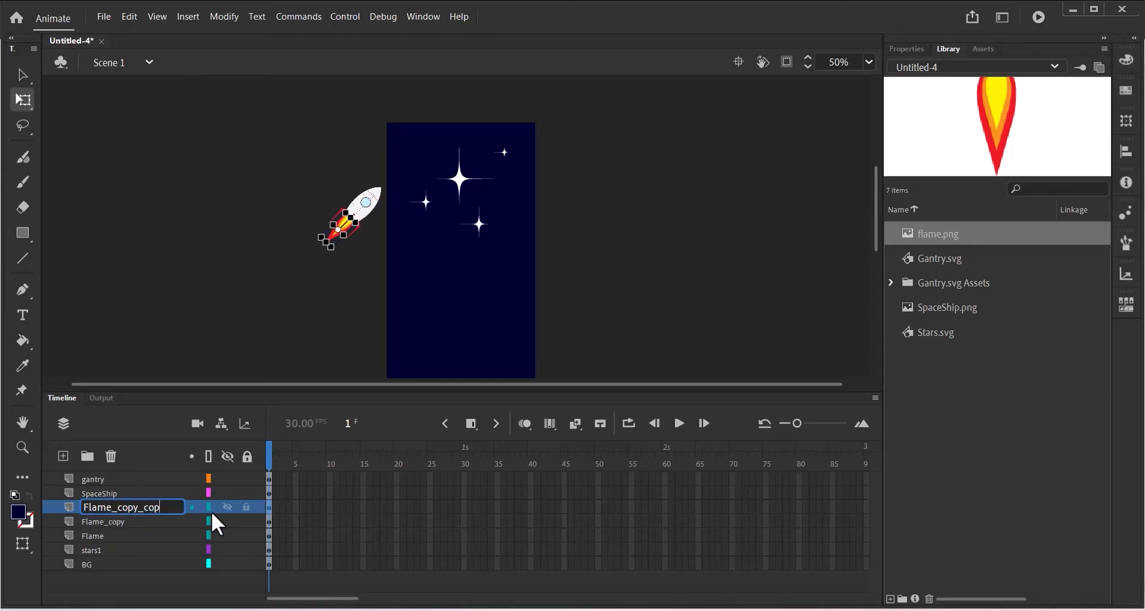
{"action": "key", "text": "BackSpace"}
{"action": "type", "text": "1"}
- Rename the Flame_copy layer to Flame_2
{"action": "left_click", "coordinate": [116, 521]}
{"action": "double_click", "coordinate": [131, 520]}
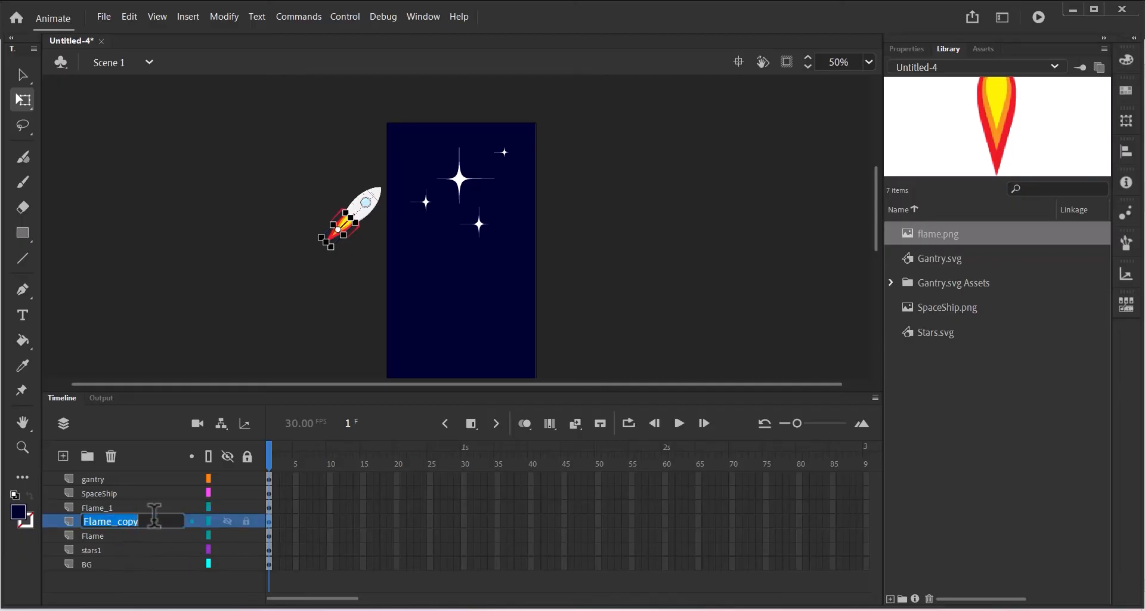
{"action": "left_click", "coordinate": [155, 514]}
{"action": "key", "text": "BackSpace"}
{"action": "key", "text": "BackSpace"}
{"action": "key", "text": "BackSpace"}
{"action": "key", "text": "BackSpace"}
{"action": "type", "text": "2"}
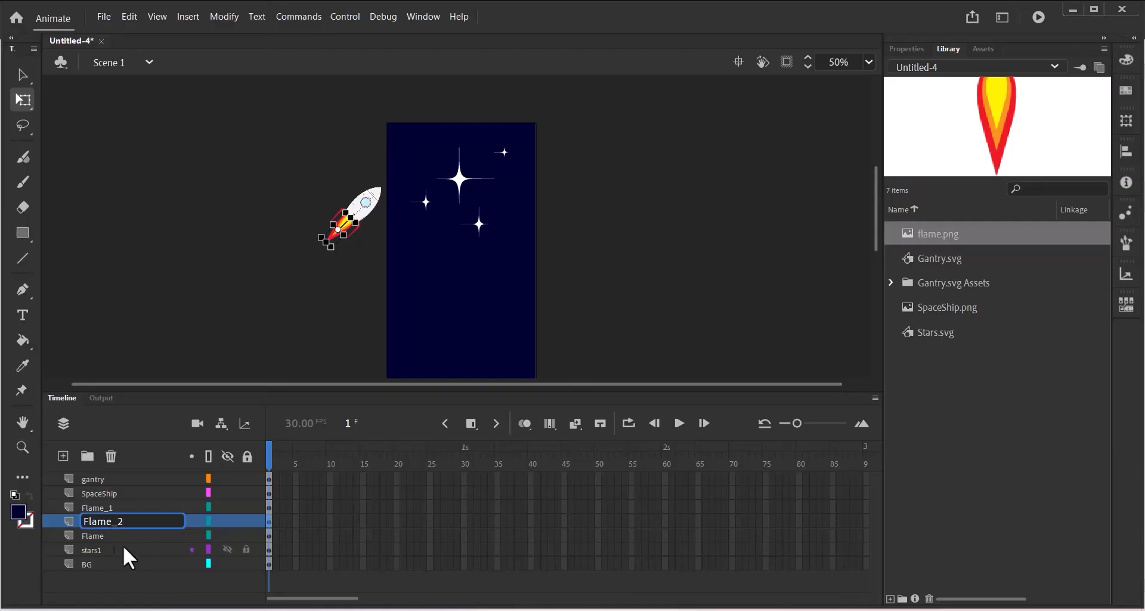
- Rename the original Flame layer to Flame_3
{"action": "left_click", "coordinate": [98, 536]}
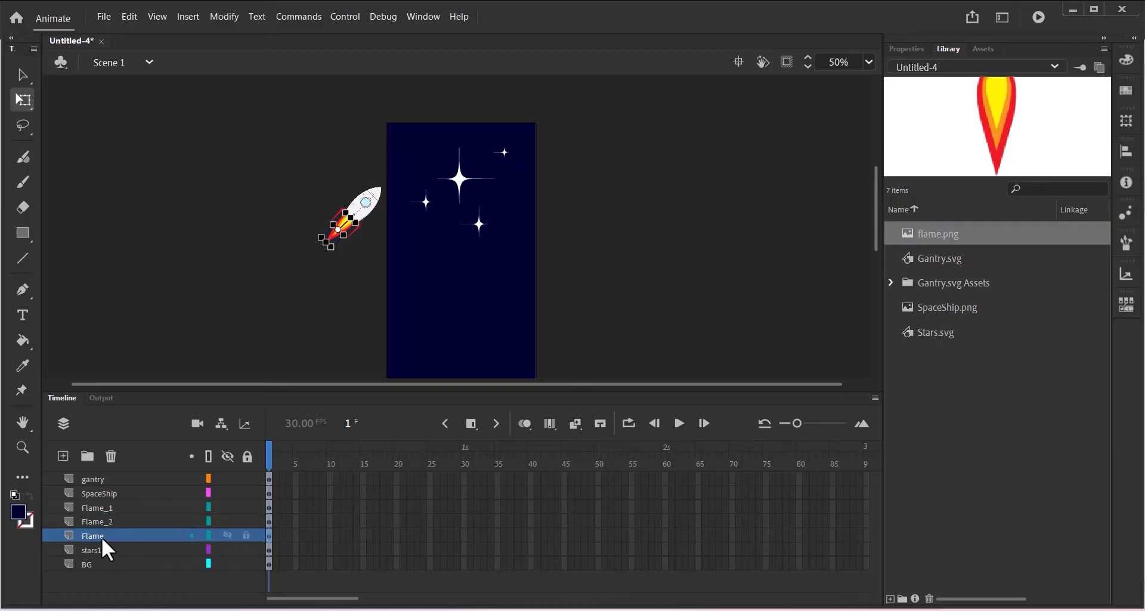
{"action": "double_click", "coordinate": [101, 536]}
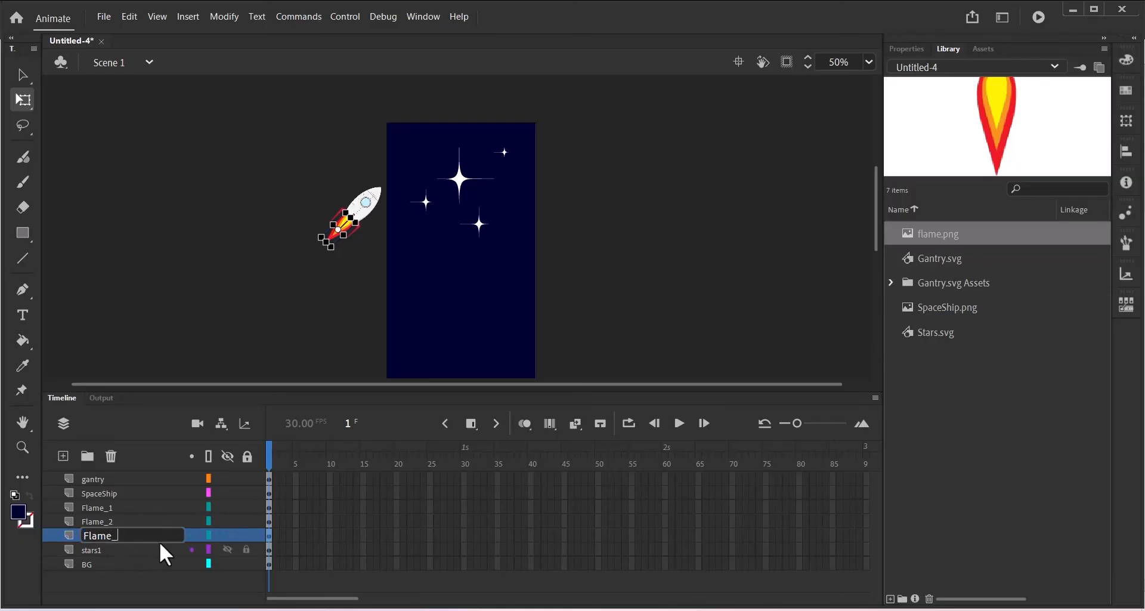
{"action": "type", "text": "_3"}
{"action": "key", "text": "Return"}
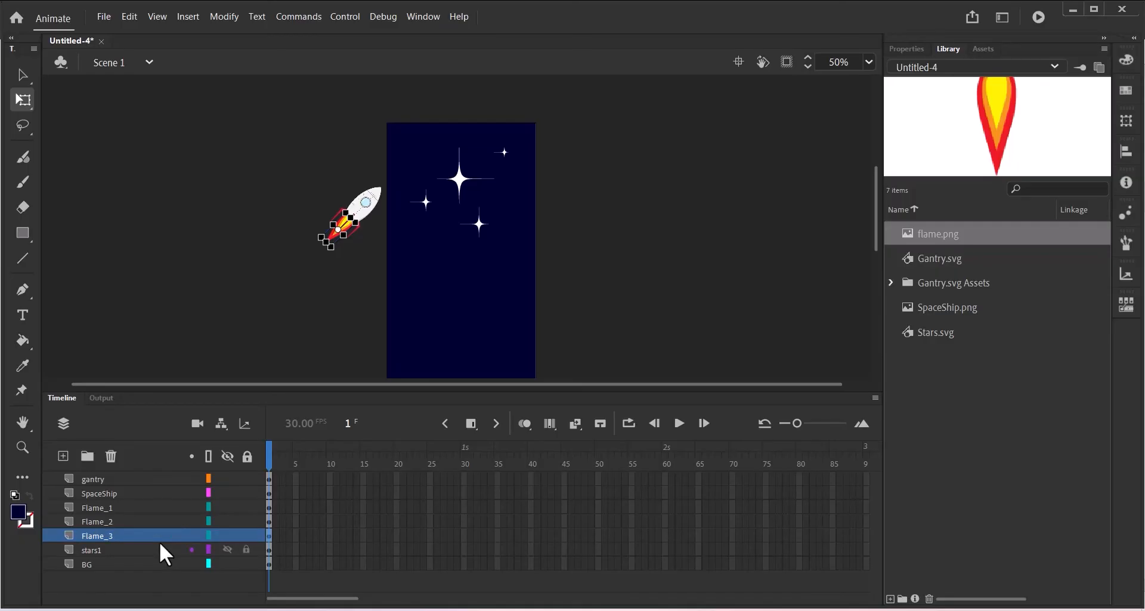
- Create a motion tween on the SpaceShip layer, converting the spaceship image to a symbol
{"action": "left_click", "coordinate": [130, 494]}
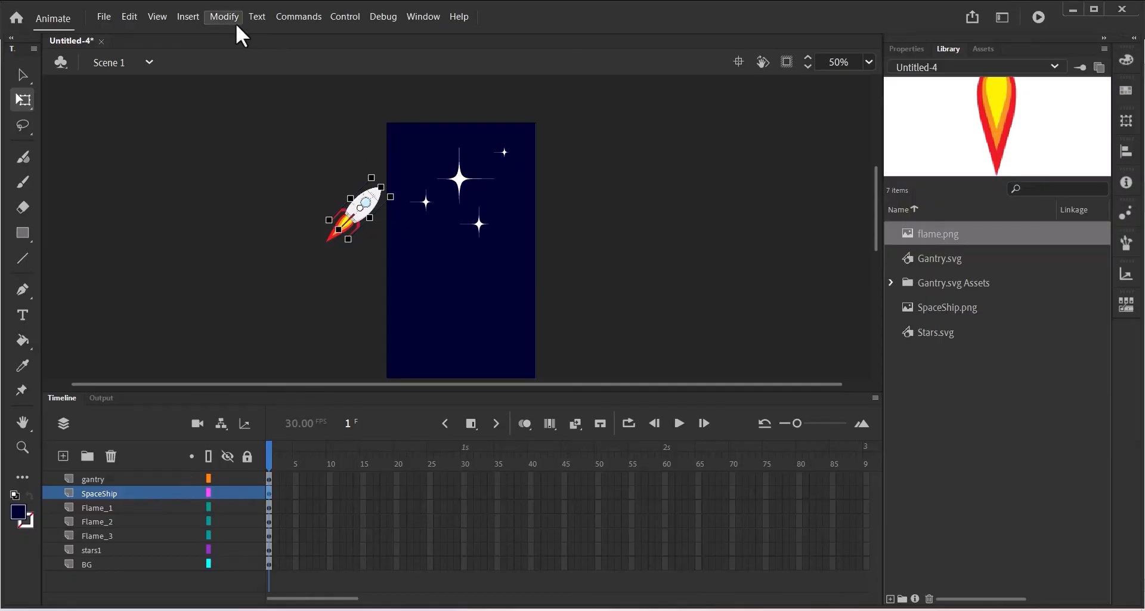
{"action": "left_click", "coordinate": [188, 17]}
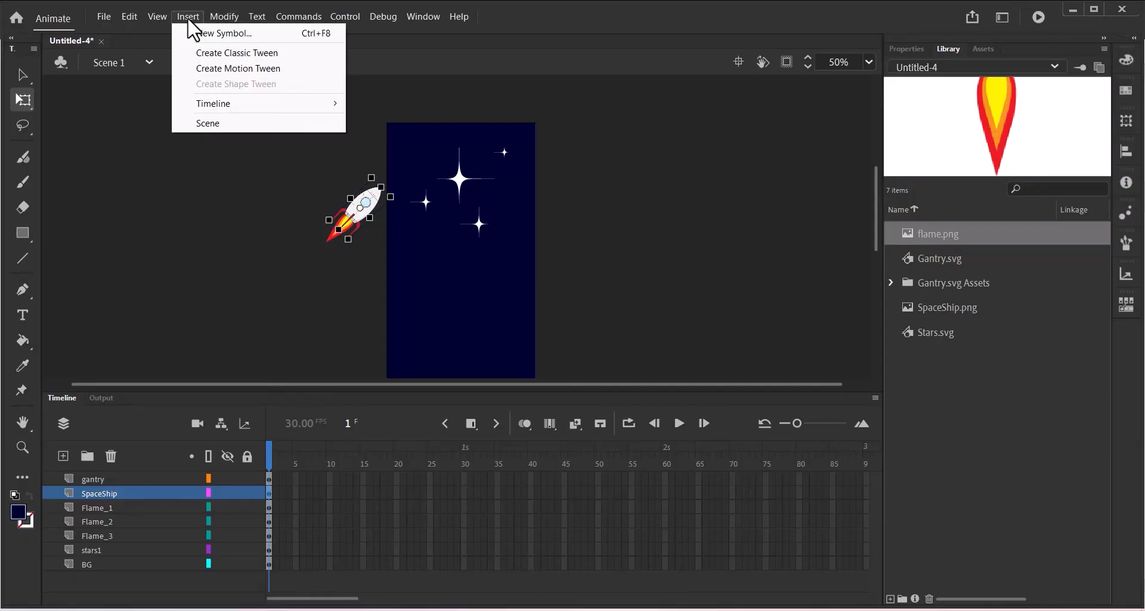
{"action": "left_click", "coordinate": [218, 70]}
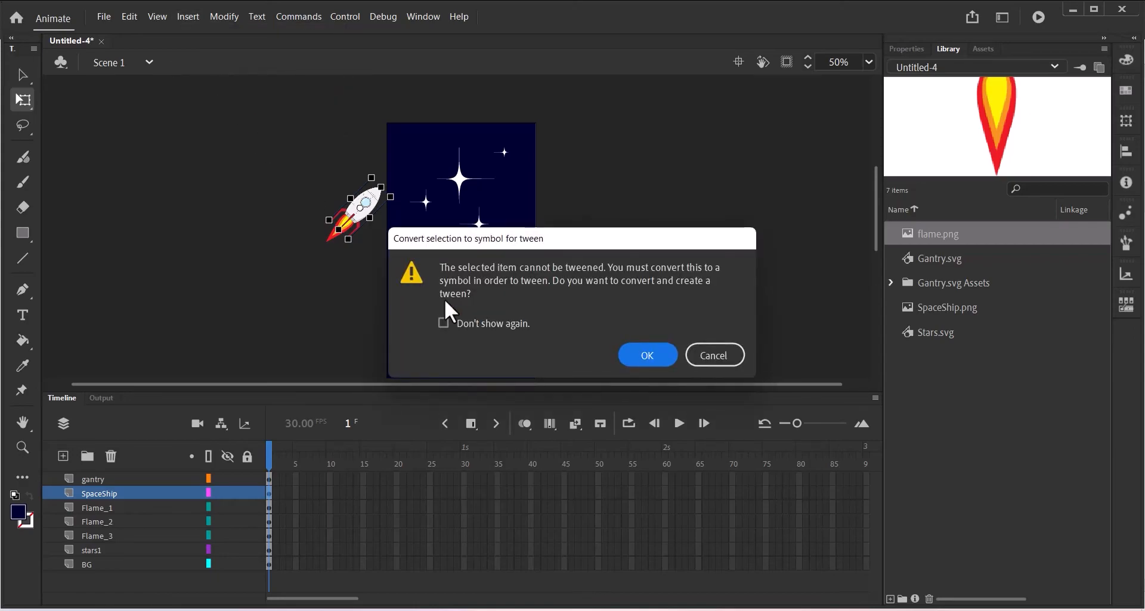
{"action": "left_click", "coordinate": [658, 354]}
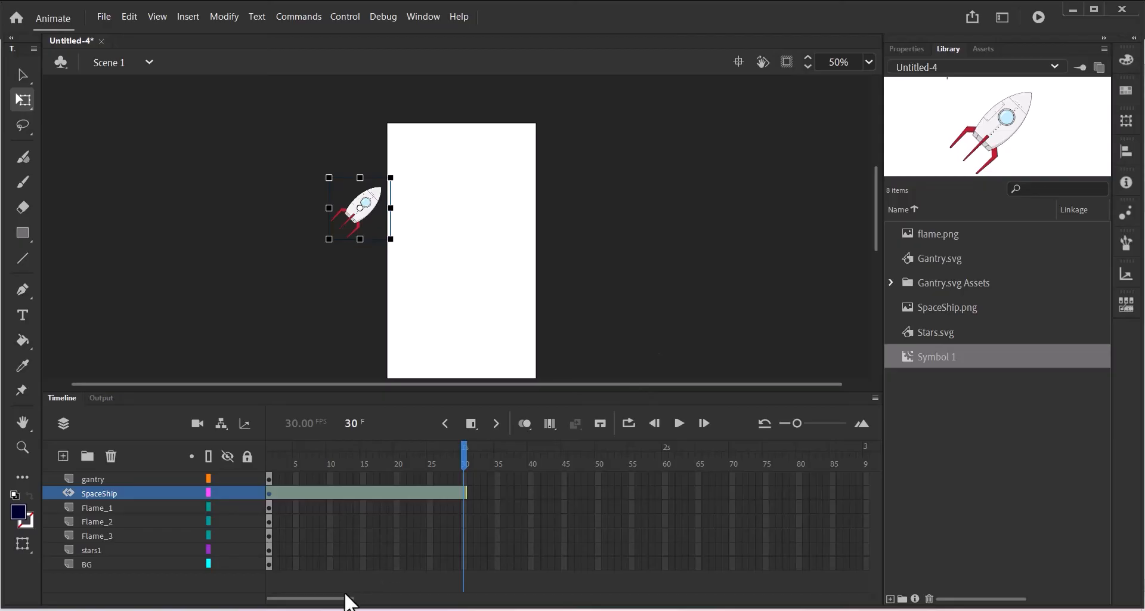
- Extend the gantry, stars1 and BG layers to frame 150 by inserting a frame on all three
{"action": "left_click_drag", "start_coordinate": [340, 598], "coordinate": [435, 598]}
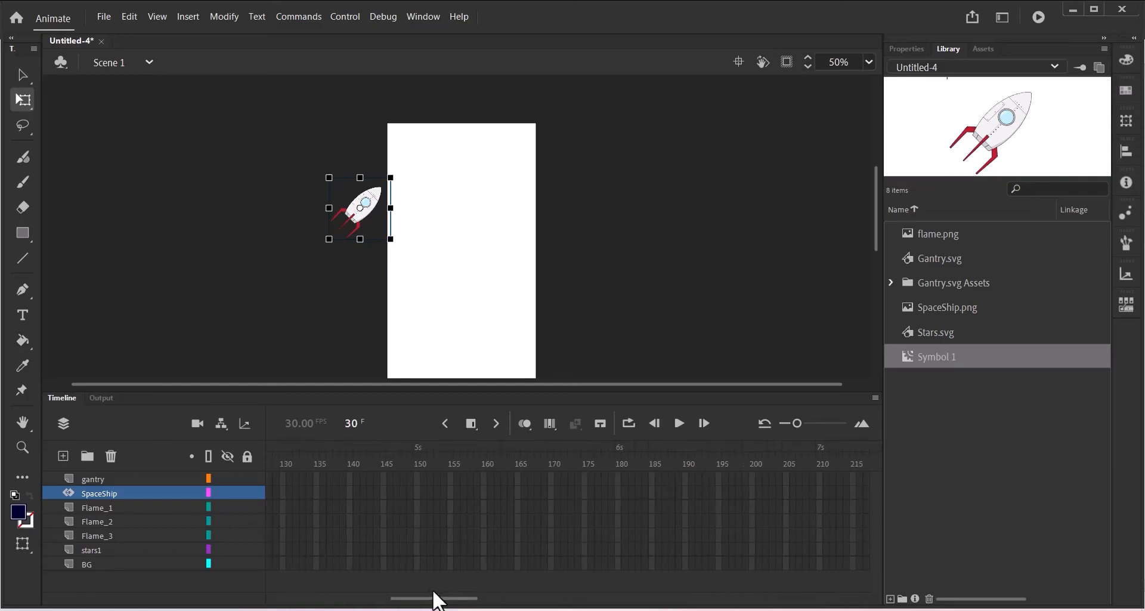
{"action": "left_click", "coordinate": [417, 565]}
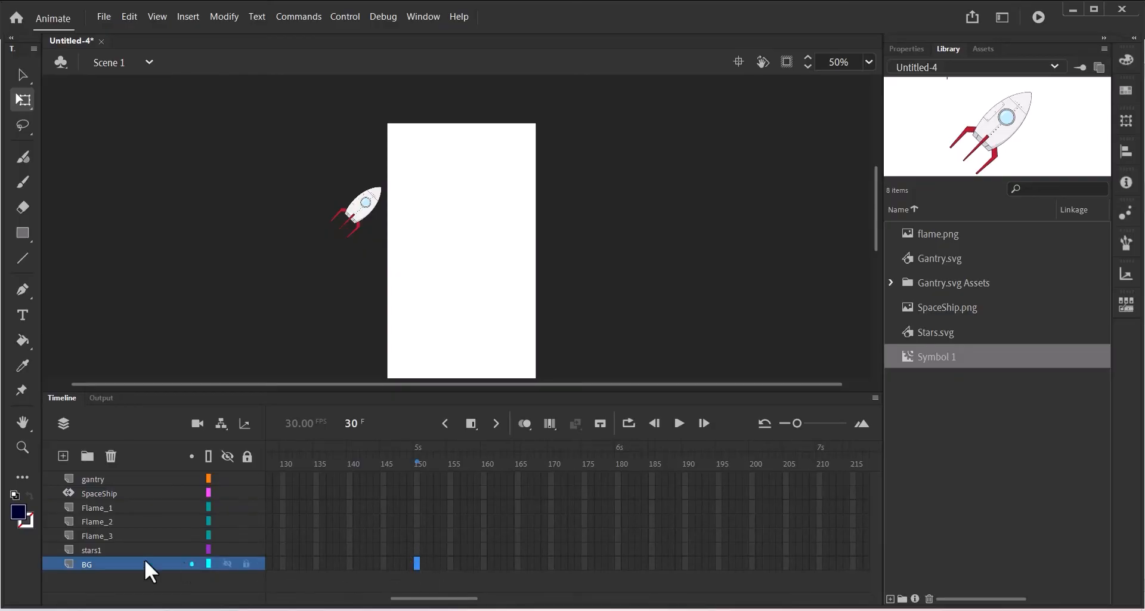
{"action": "left_click_drag", "start_coordinate": [415, 560], "coordinate": [411, 548]}
{"action": "left_click", "coordinate": [418, 552], "text": "shift"}
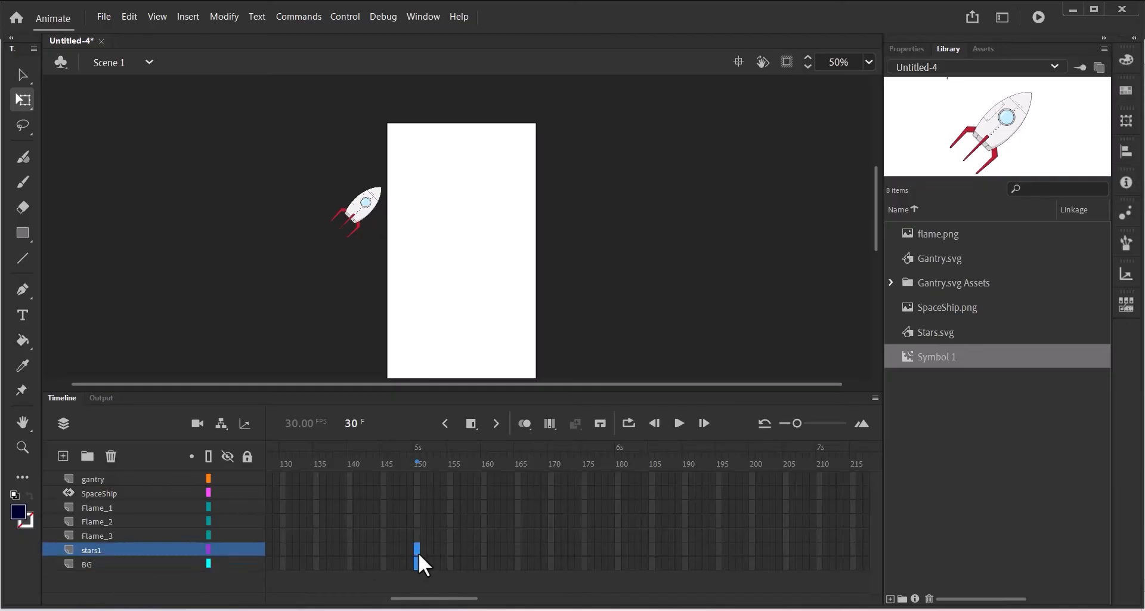
{"action": "left_click", "coordinate": [418, 479], "text": "shift"}
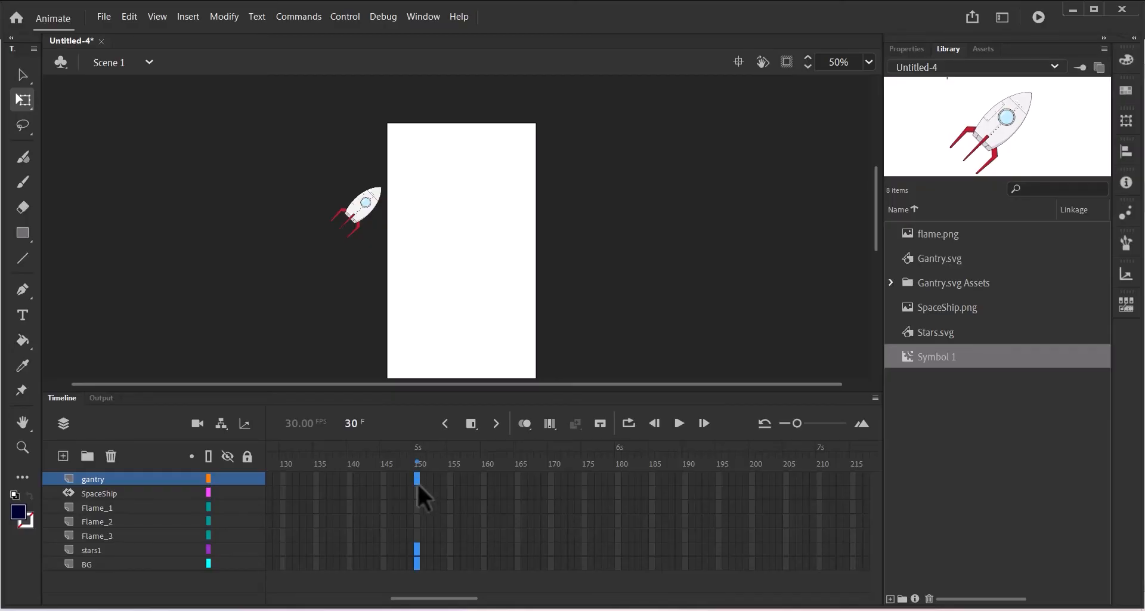
{"action": "left_click", "coordinate": [474, 426]}
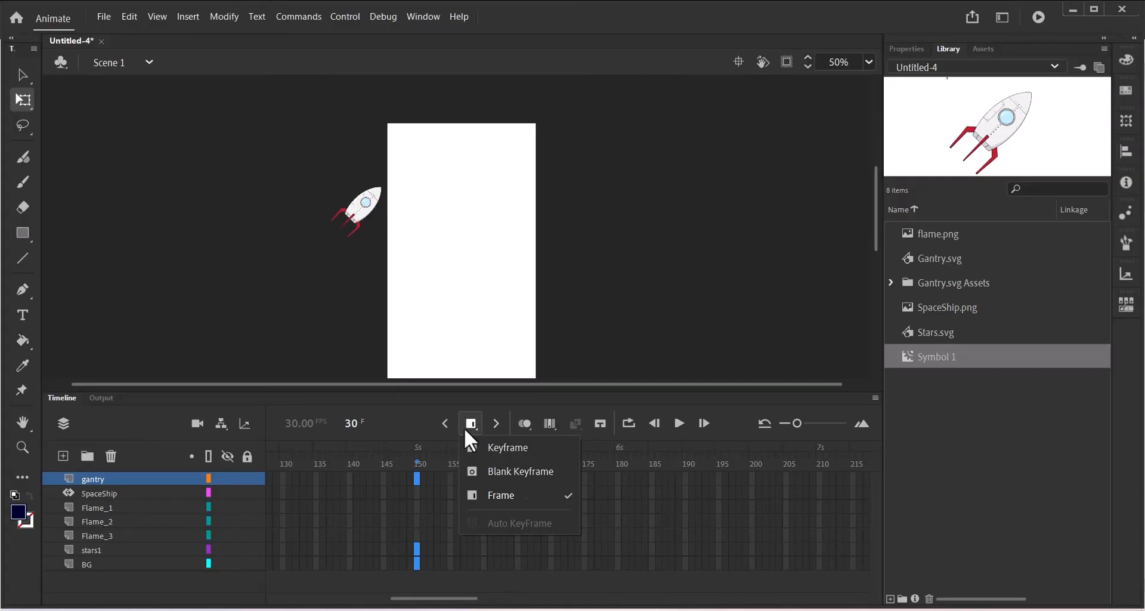
{"action": "left_click", "coordinate": [507, 495]}
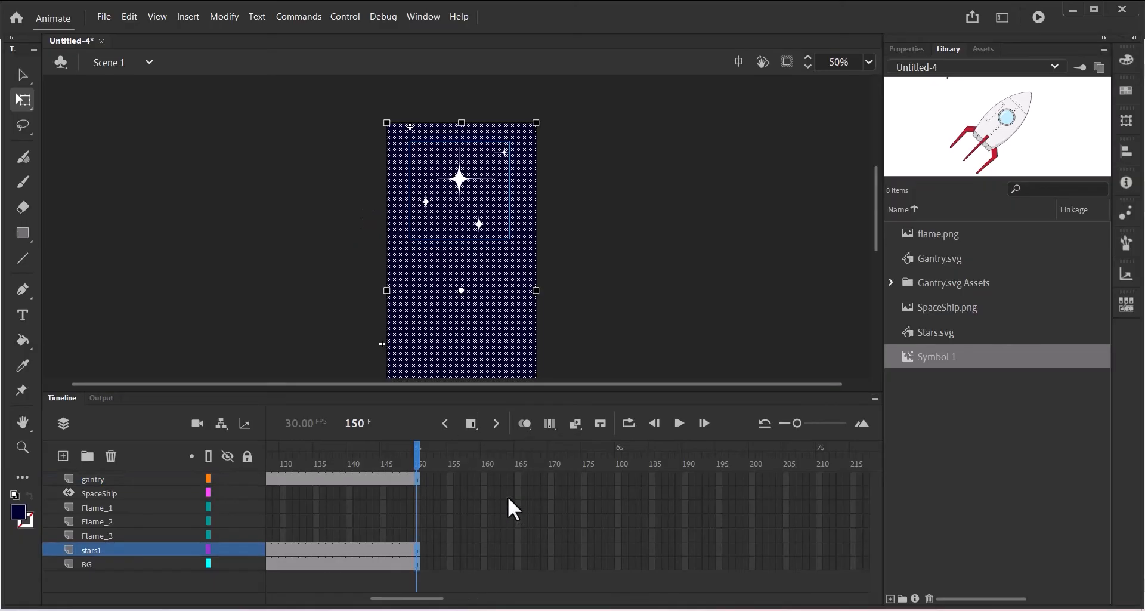
- Return to frame 1 on the SpaceShip layer and show the rulers around the stage
{"action": "left_click_drag", "start_coordinate": [418, 599], "coordinate": [307, 598]}
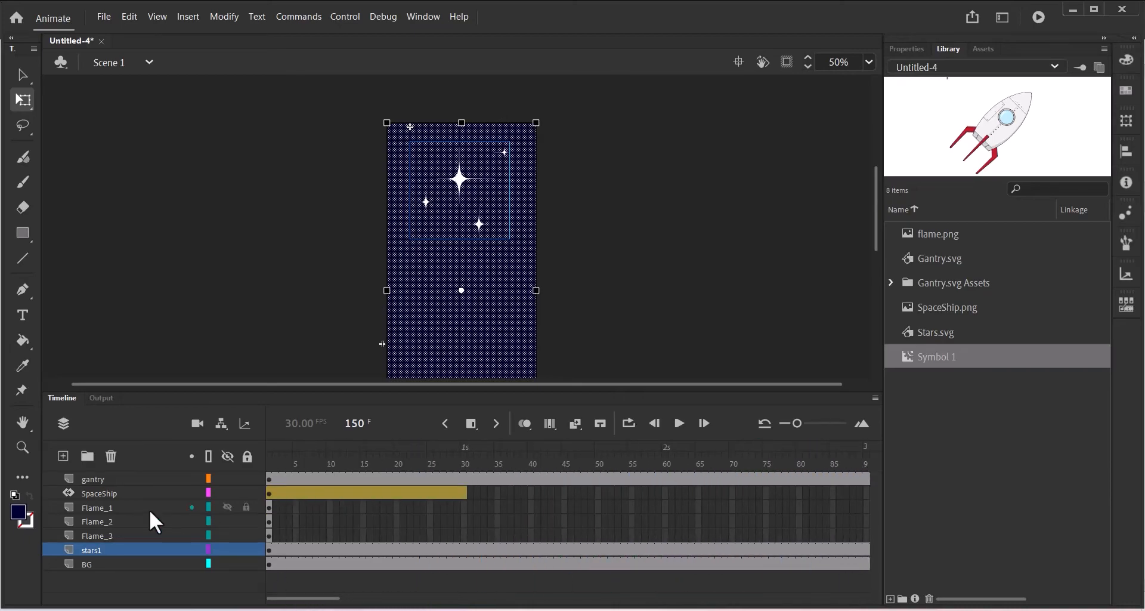
{"action": "left_click", "coordinate": [135, 490]}
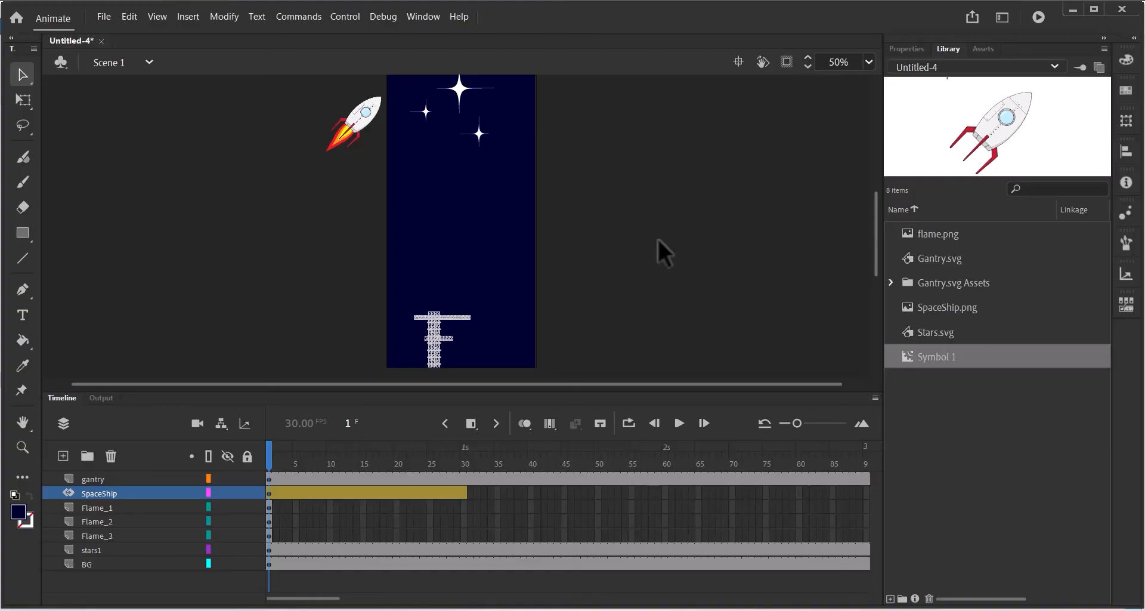
{"action": "scroll", "coordinate": [657, 237], "scroll_direction": "up", "scroll_amount": 3}
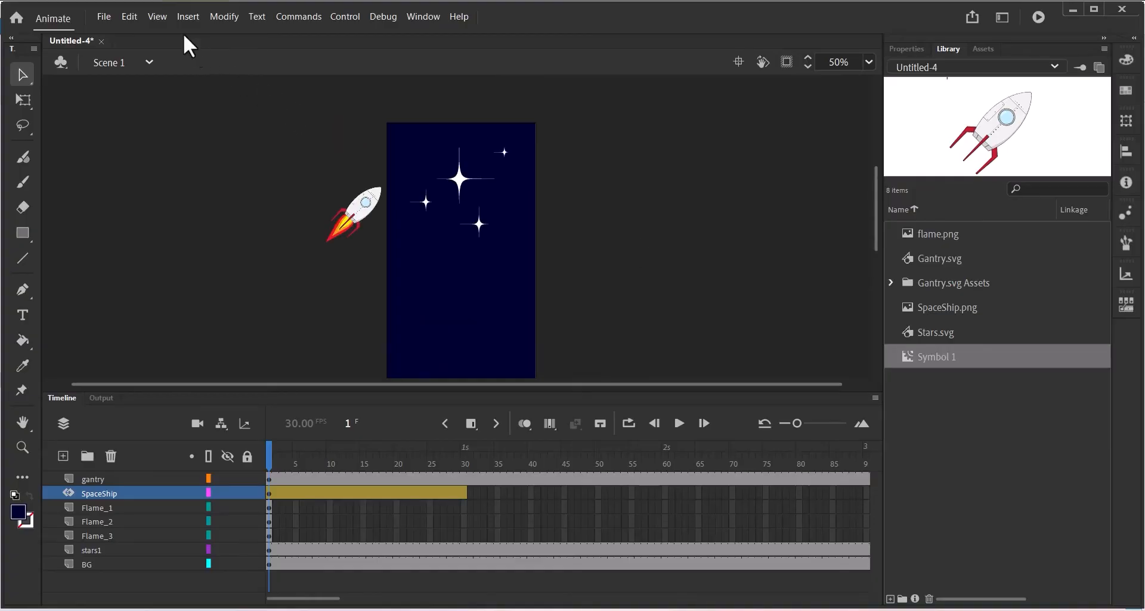
{"action": "left_click", "coordinate": [152, 17]}
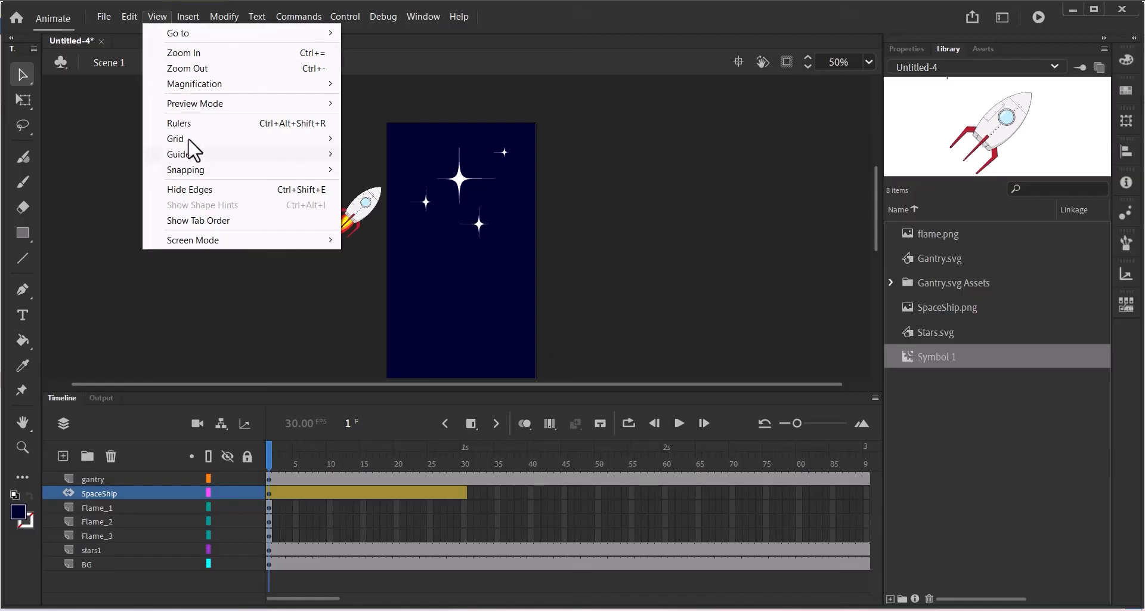
{"action": "left_click", "coordinate": [179, 123]}
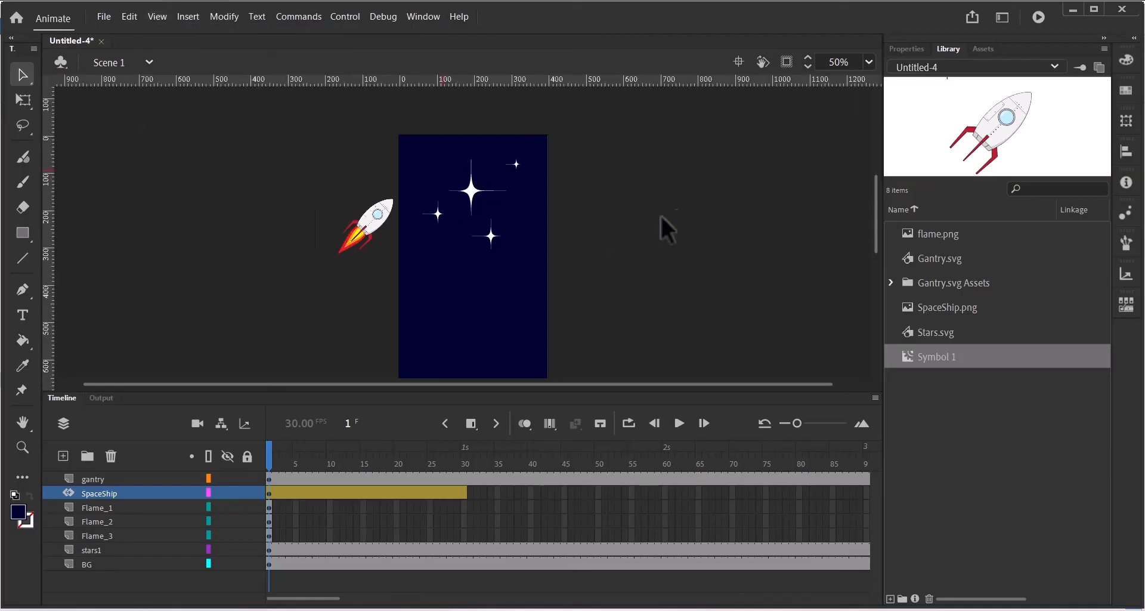
- Fit the whole stage in view and place a vertical guide about 180 px from the stage's left edge
{"action": "left_click", "coordinate": [869, 63]}
{"action": "left_click", "coordinate": [877, 81]}
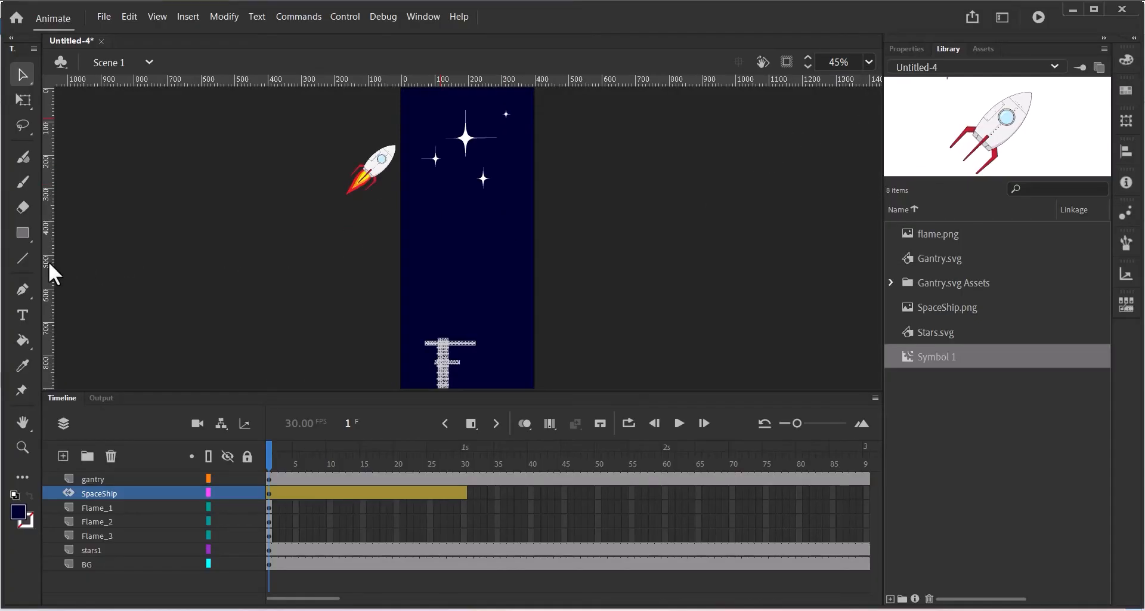
{"action": "left_click_drag", "start_coordinate": [48, 260], "coordinate": [459, 250]}
{"action": "left_click_drag", "start_coordinate": [461, 250], "coordinate": [461, 250]}
- Extend the gantry, stars1 and BG layers to frame 180 by inserting a frame on all three
{"action": "left_click_drag", "start_coordinate": [797, 427], "coordinate": [779, 427]}
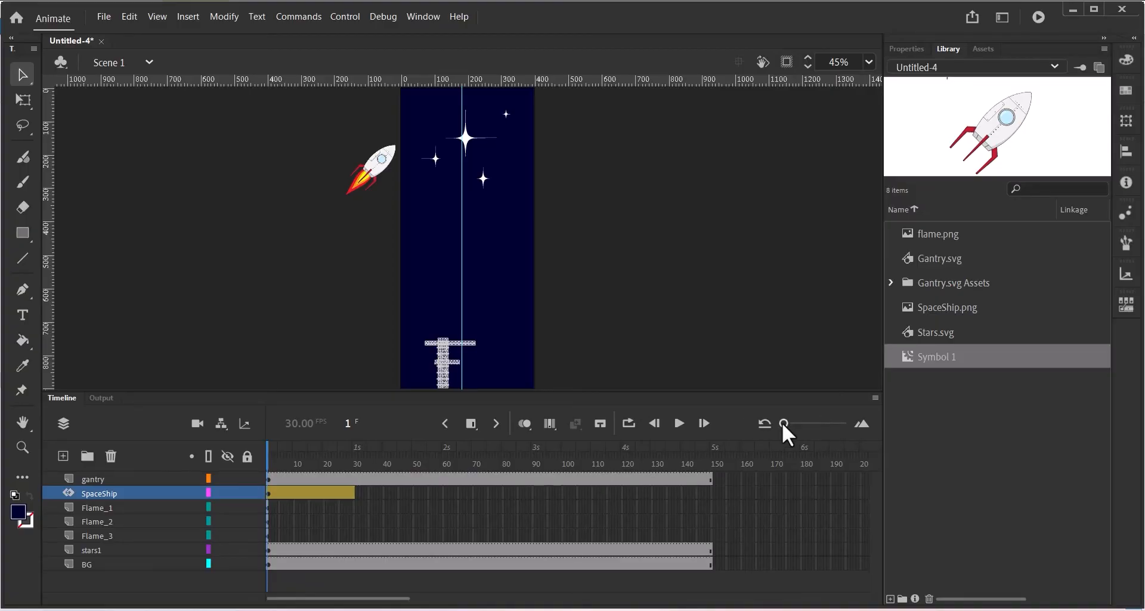
{"action": "left_click_drag", "start_coordinate": [784, 422], "coordinate": [790, 423]}
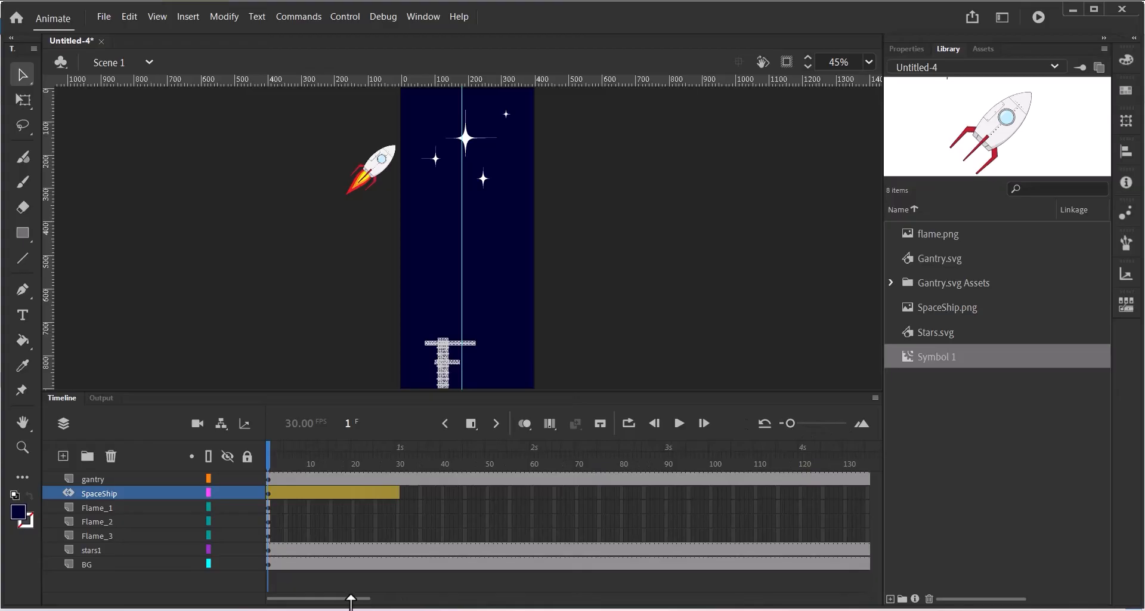
{"action": "left_click_drag", "start_coordinate": [350, 601], "coordinate": [417, 602]}
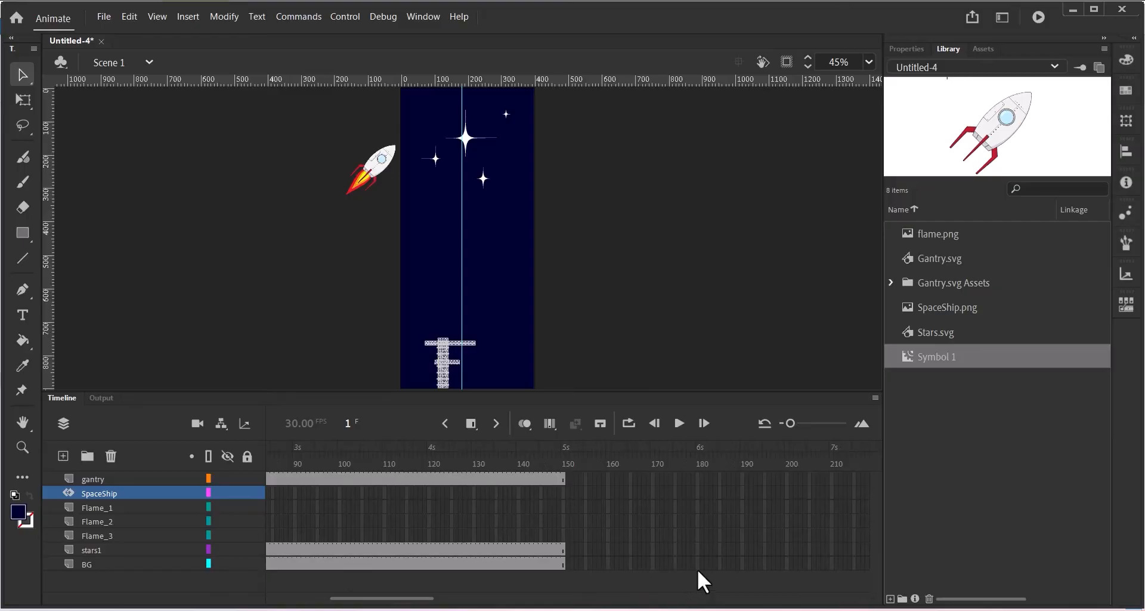
{"action": "left_click_drag", "start_coordinate": [417, 601], "coordinate": [450, 603]}
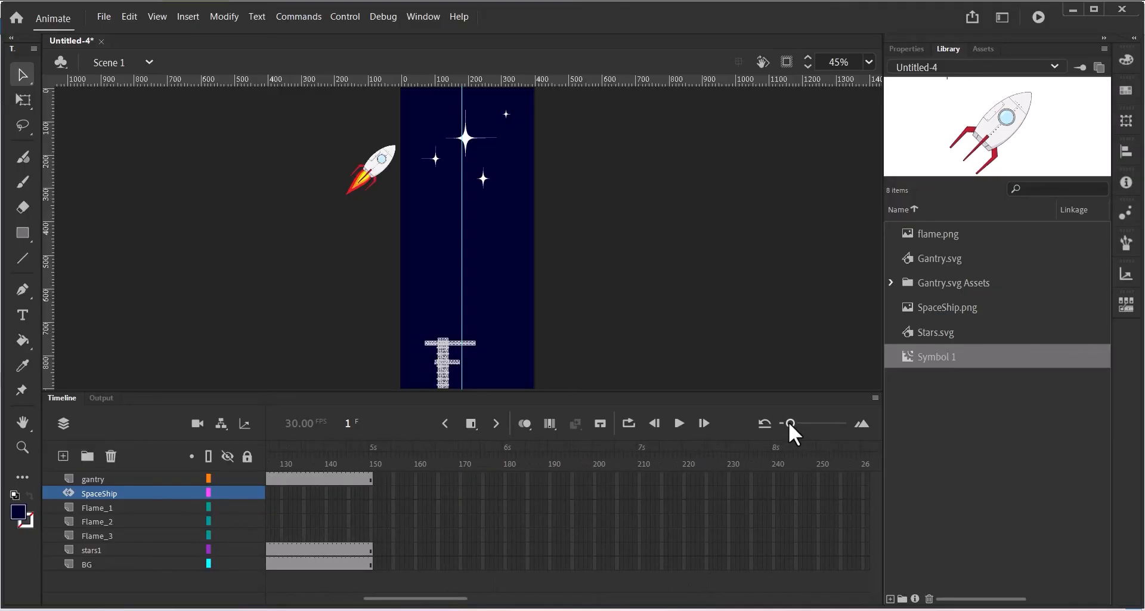
{"action": "left_click_drag", "start_coordinate": [789, 422], "coordinate": [799, 423]}
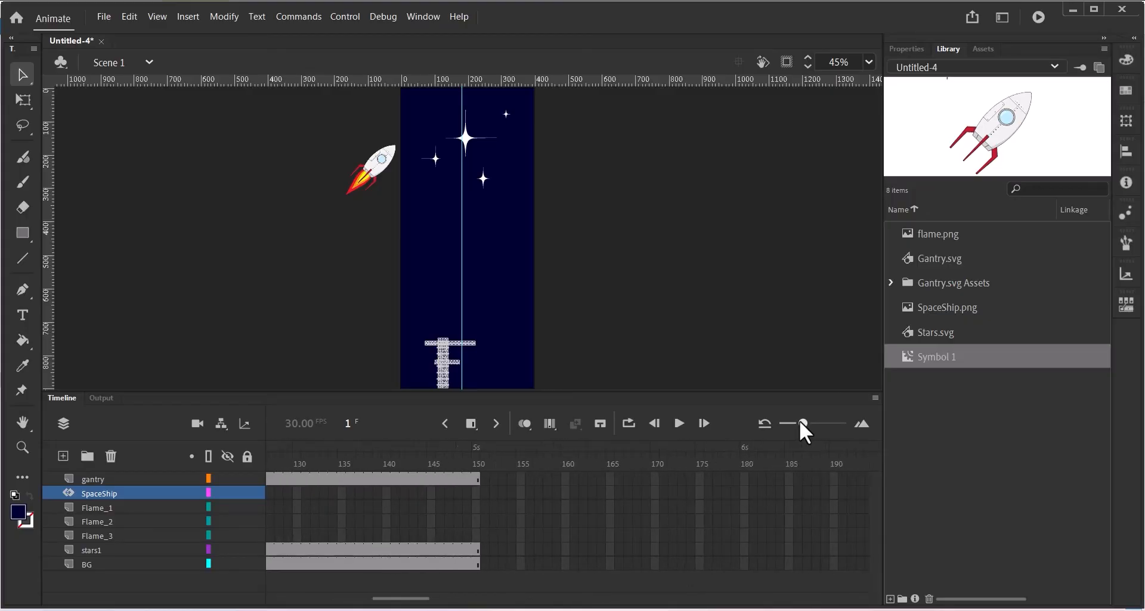
{"action": "left_click_drag", "start_coordinate": [401, 601], "coordinate": [418, 602]}
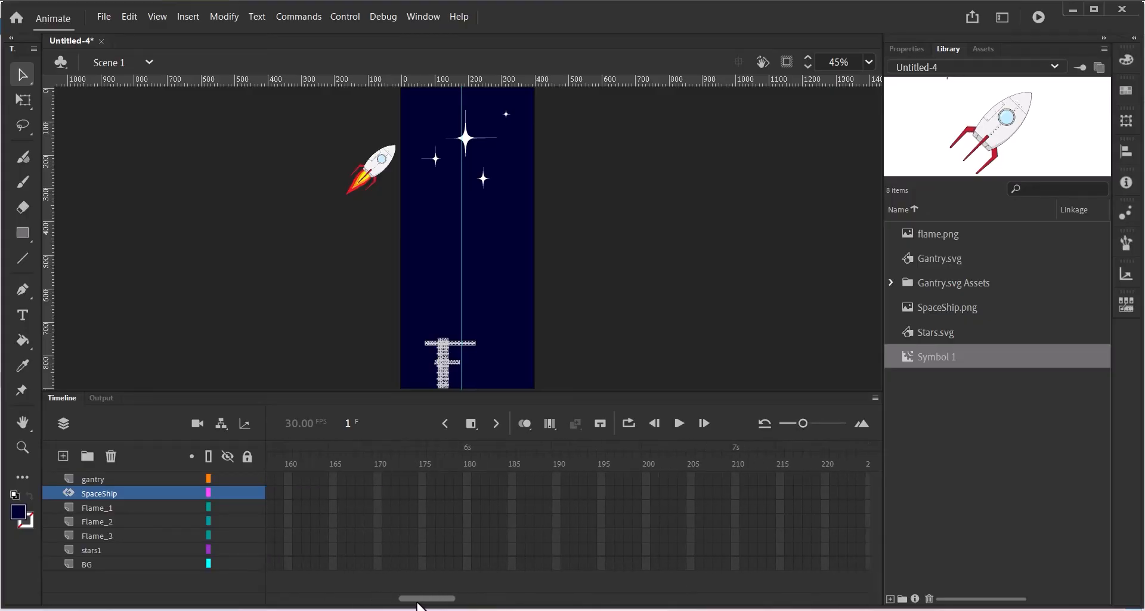
{"action": "left_click", "coordinate": [467, 564]}
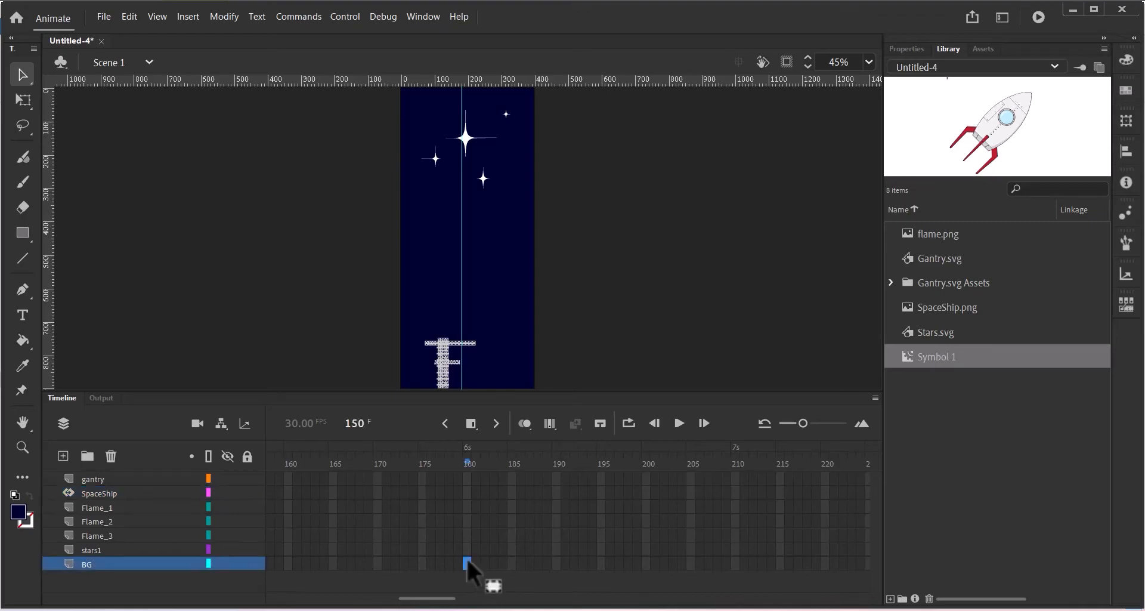
{"action": "left_click_drag", "start_coordinate": [465, 547], "coordinate": [467, 549]}
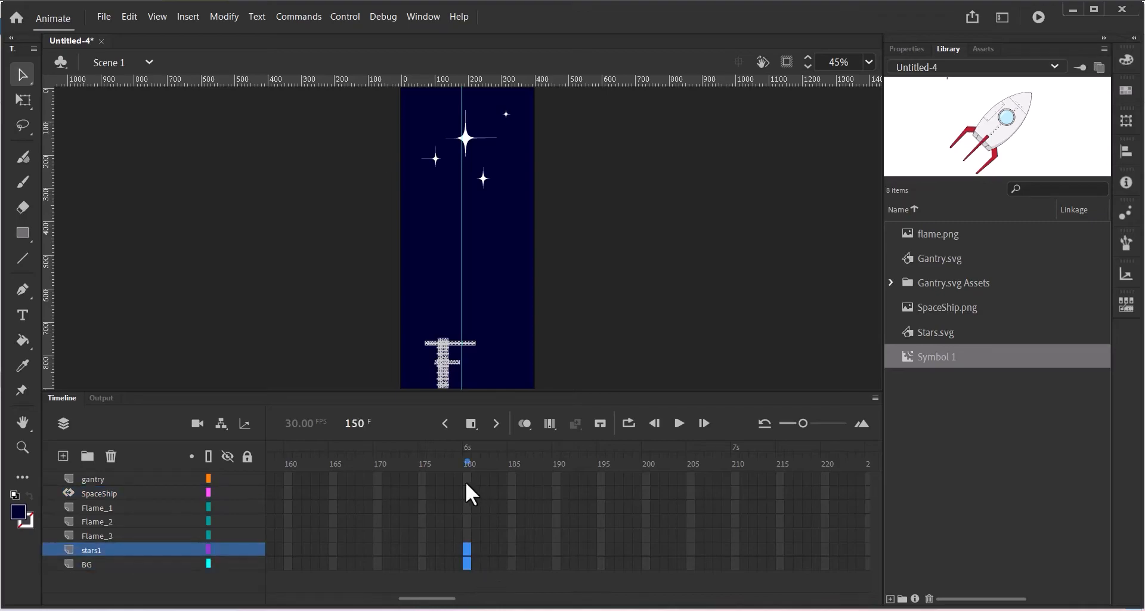
{"action": "left_click", "coordinate": [465, 481], "text": "ctrl"}
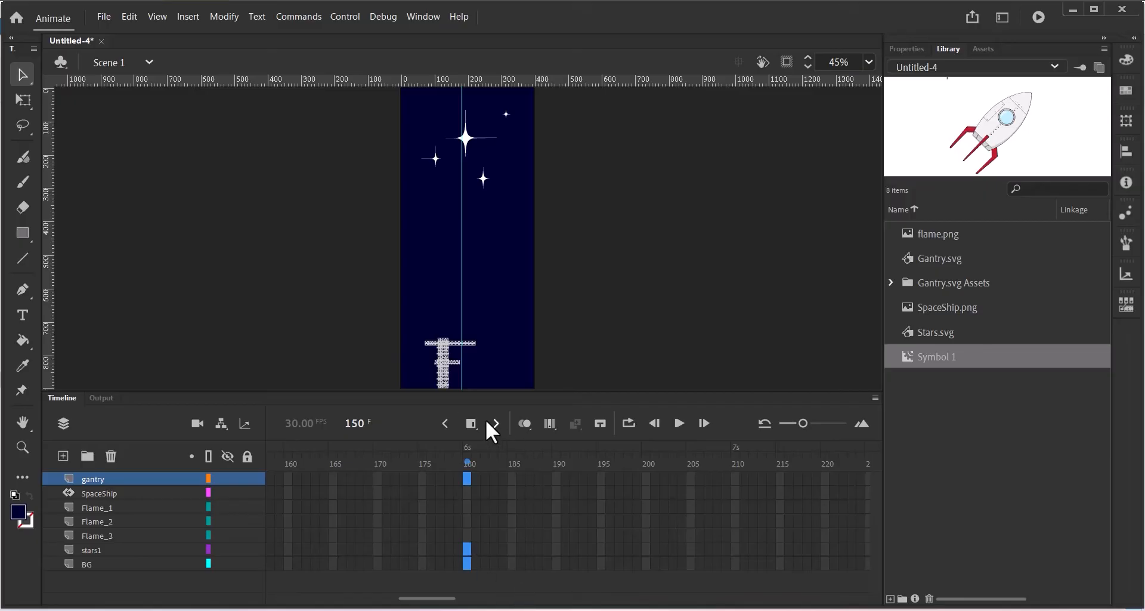
{"action": "left_click", "coordinate": [470, 424]}
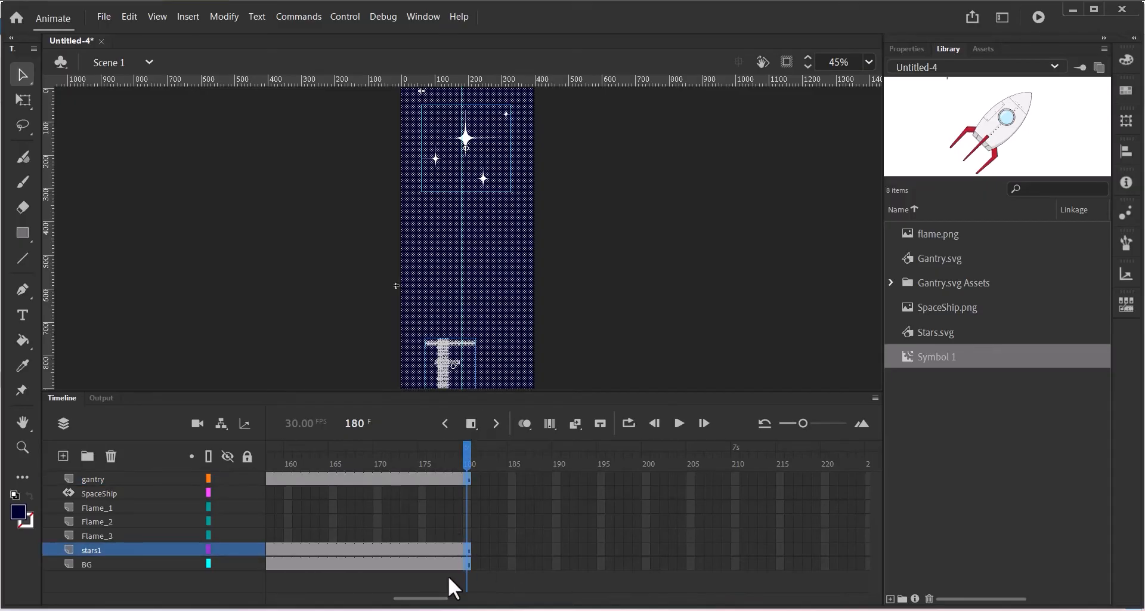
- Extend the SpaceShip layer's motion tween span to frame 180
{"action": "left_click_drag", "start_coordinate": [431, 599], "coordinate": [286, 604]}
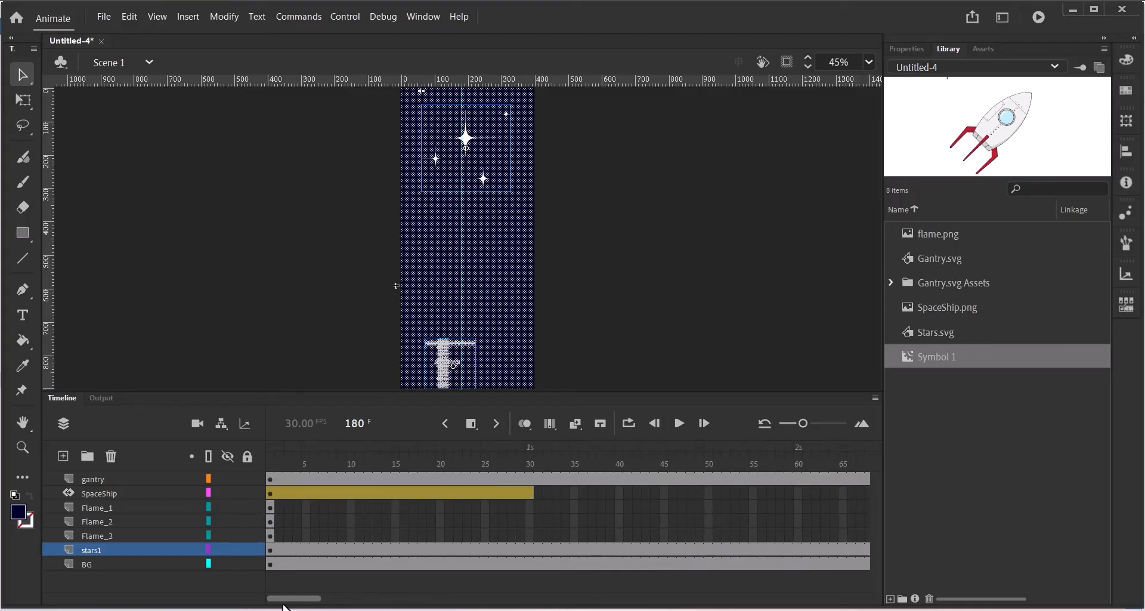
{"action": "left_click", "coordinate": [138, 493]}
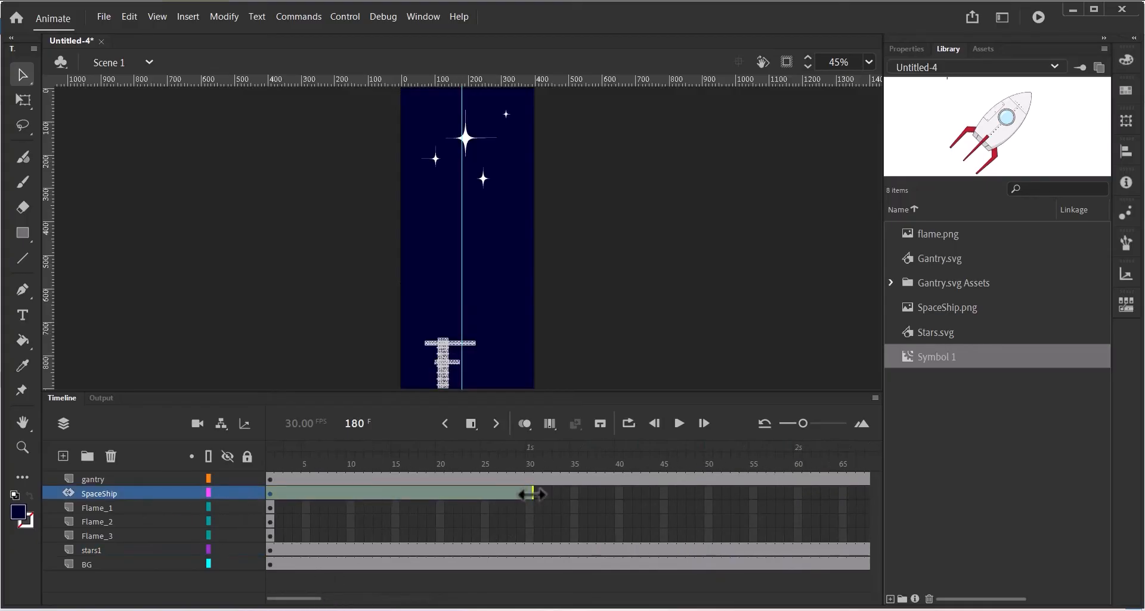
{"action": "left_click_drag", "start_coordinate": [534, 493], "coordinate": [704, 501]}
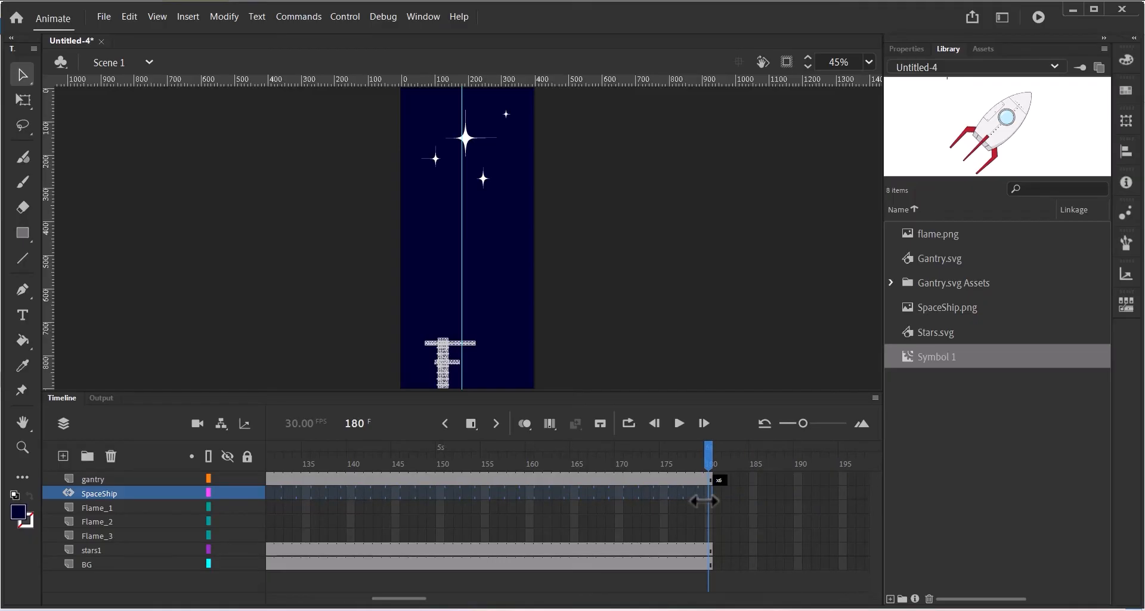
{"action": "left_click_drag", "start_coordinate": [703, 500], "coordinate": [703, 502]}
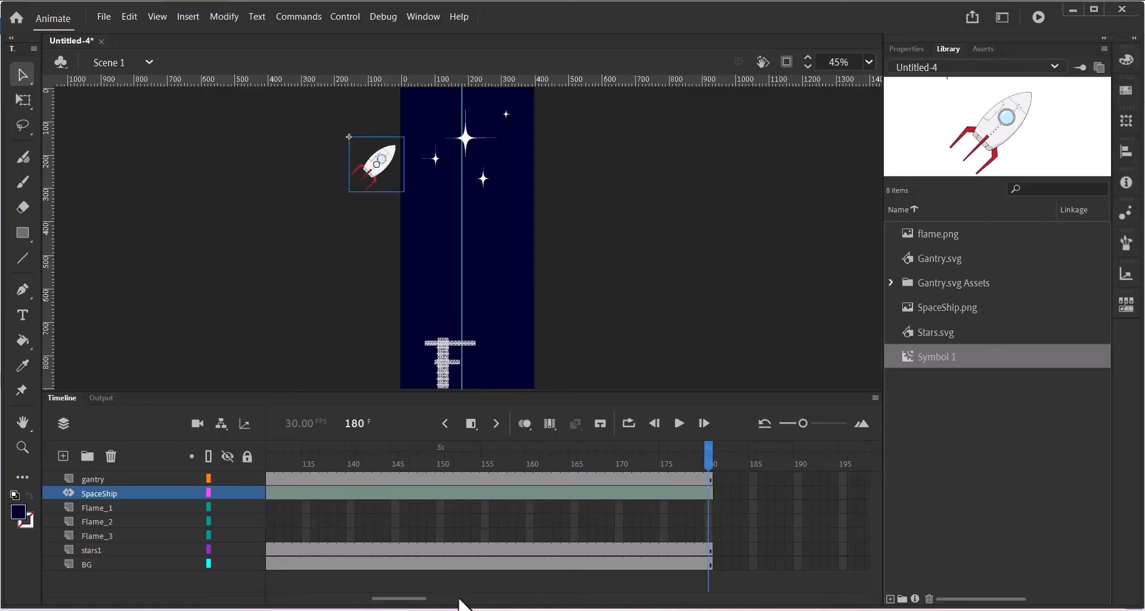
- At frame 1, show the parenting view and parent the Flame_1, Flame_2 and Flame_3 layers to SpaceShip
{"action": "left_click_drag", "start_coordinate": [417, 599], "coordinate": [303, 602]}
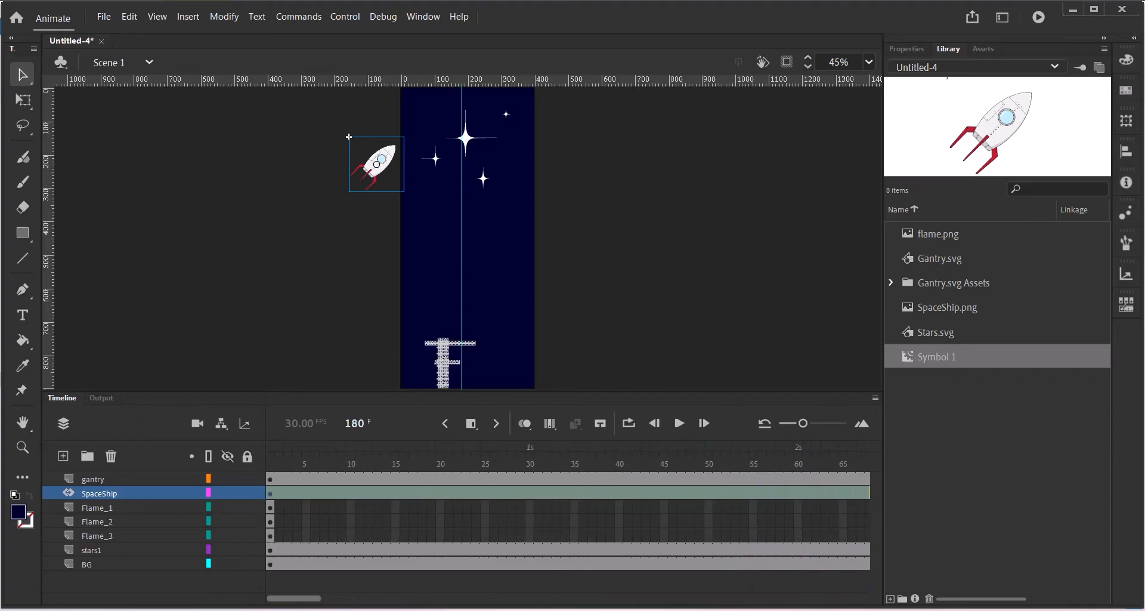
{"action": "left_click", "coordinate": [270, 458]}
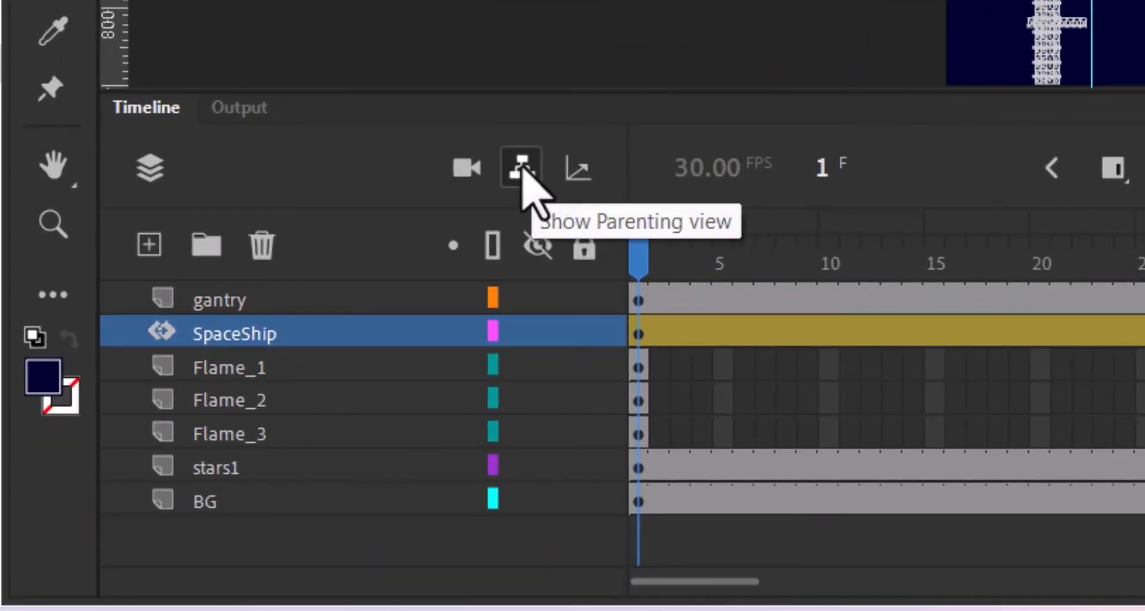
{"action": "left_click", "coordinate": [524, 171]}
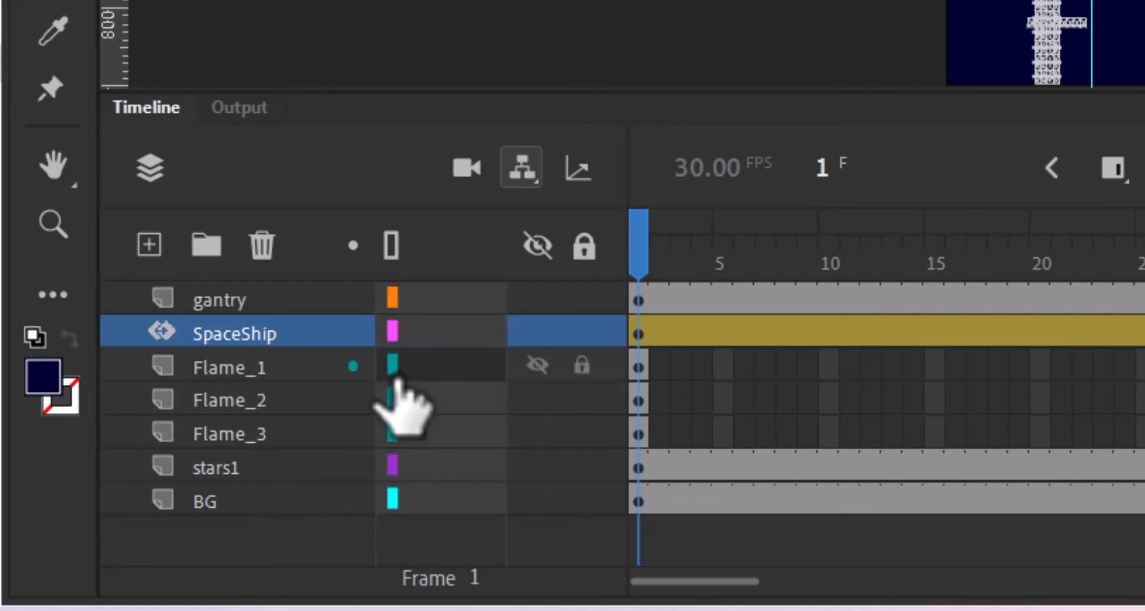
{"action": "left_click_drag", "start_coordinate": [394, 375], "coordinate": [463, 325]}
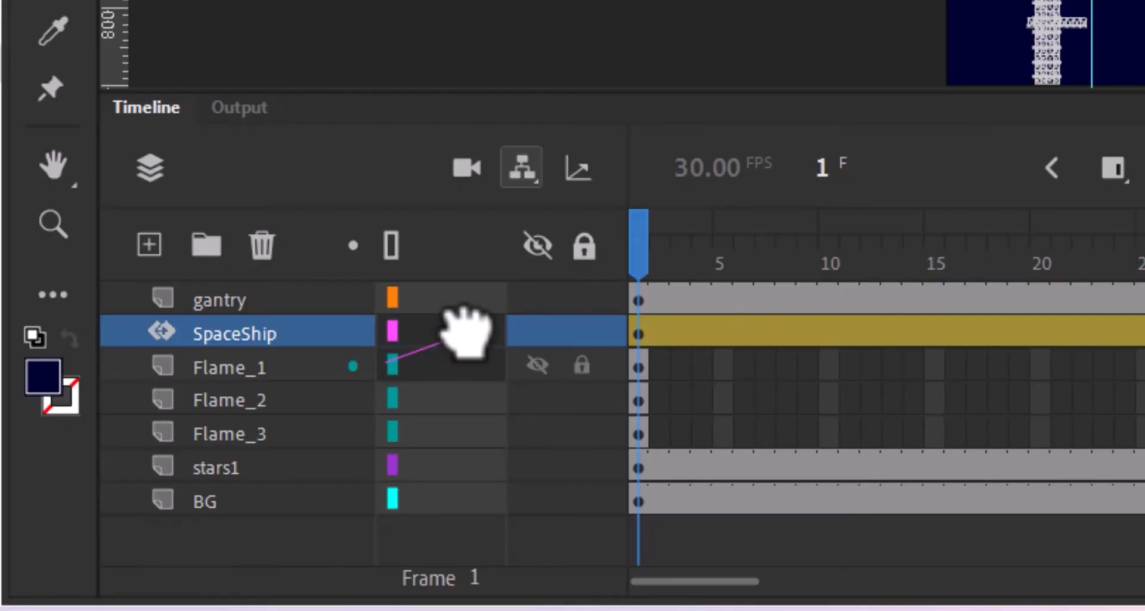
{"action": "left_click_drag", "start_coordinate": [465, 324], "coordinate": [465, 327]}
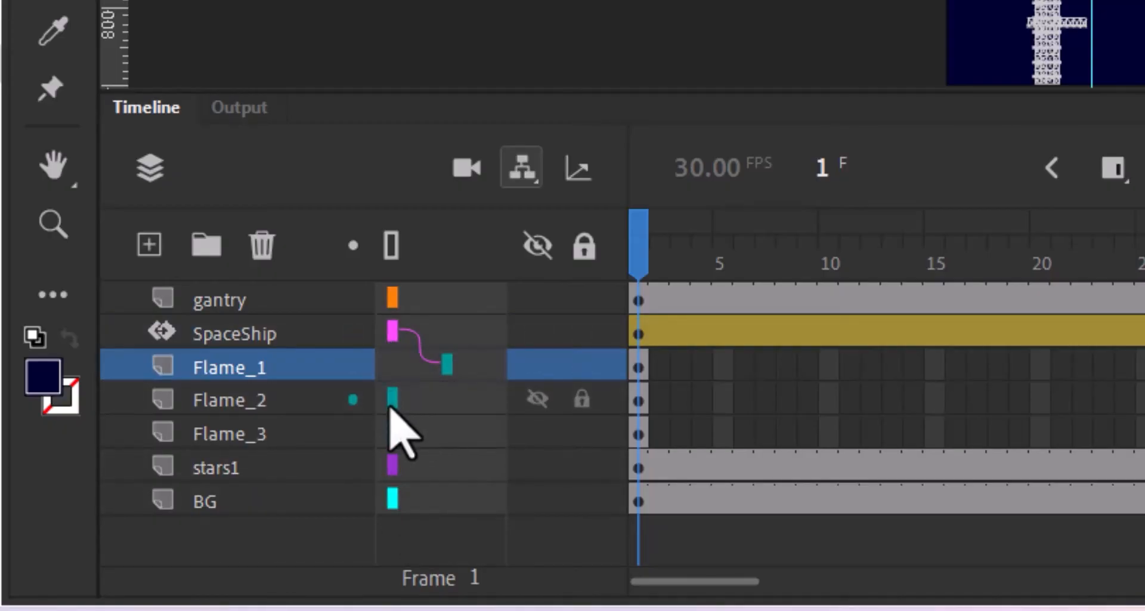
{"action": "left_click_drag", "start_coordinate": [391, 397], "coordinate": [468, 332]}
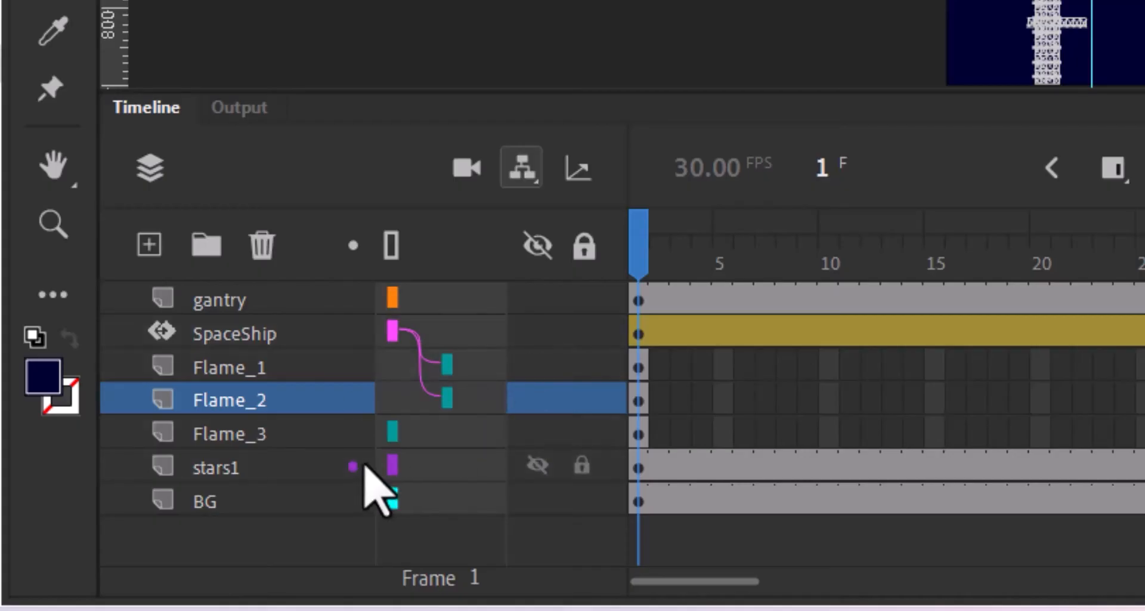
{"action": "left_click_drag", "start_coordinate": [392, 431], "coordinate": [462, 333]}
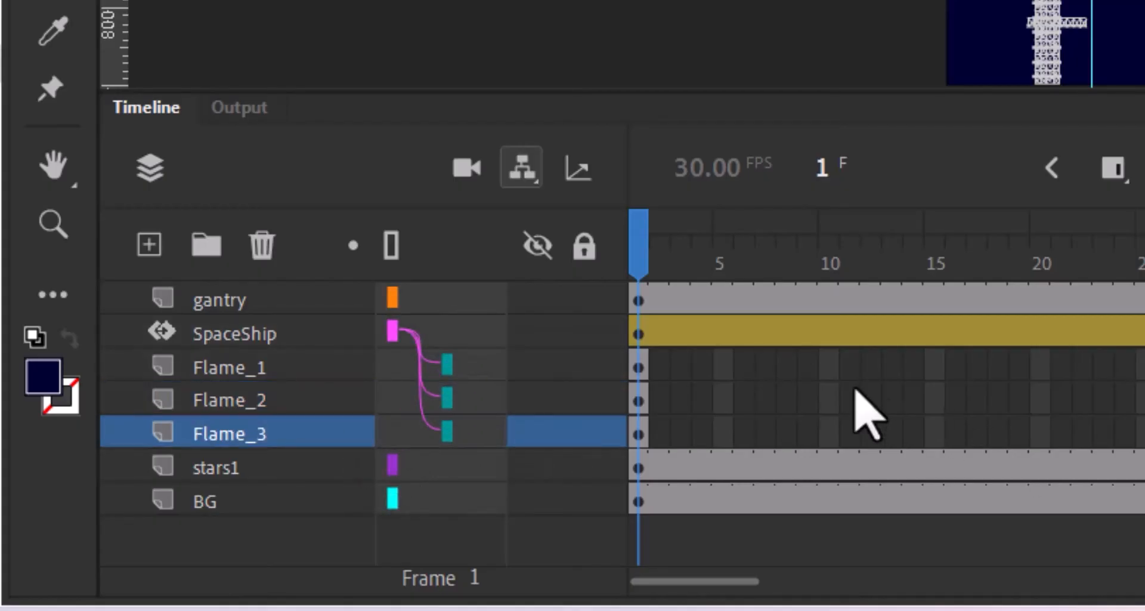
- Create a motion tween on the Flame_1 layer from frame 1, converting its flame image to a symbol
{"action": "left_click", "coordinate": [638, 368]}
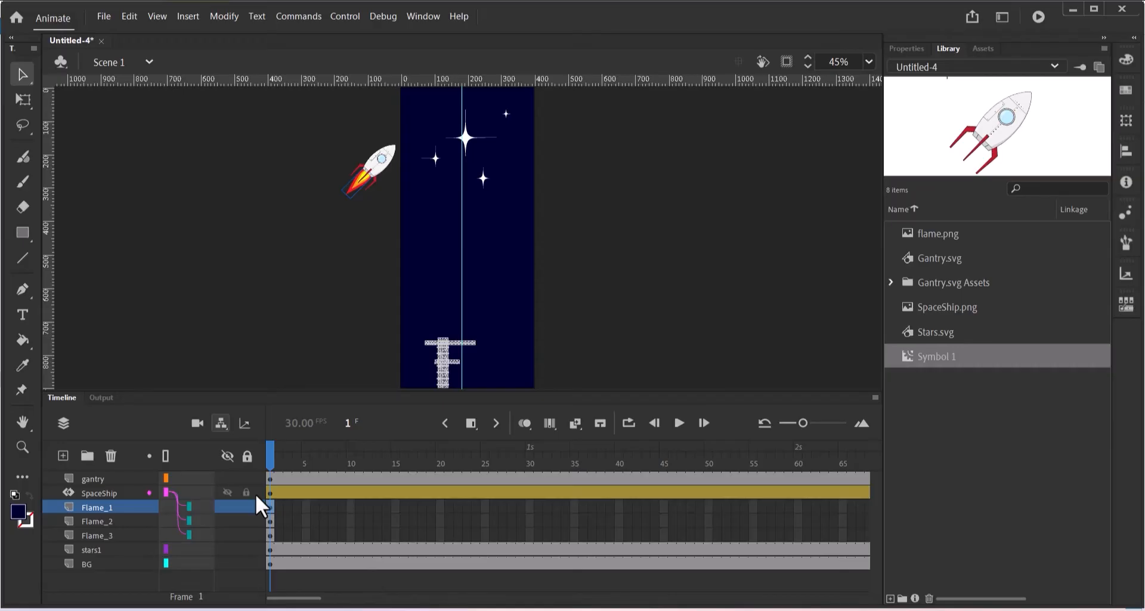
{"action": "left_click", "coordinate": [190, 16]}
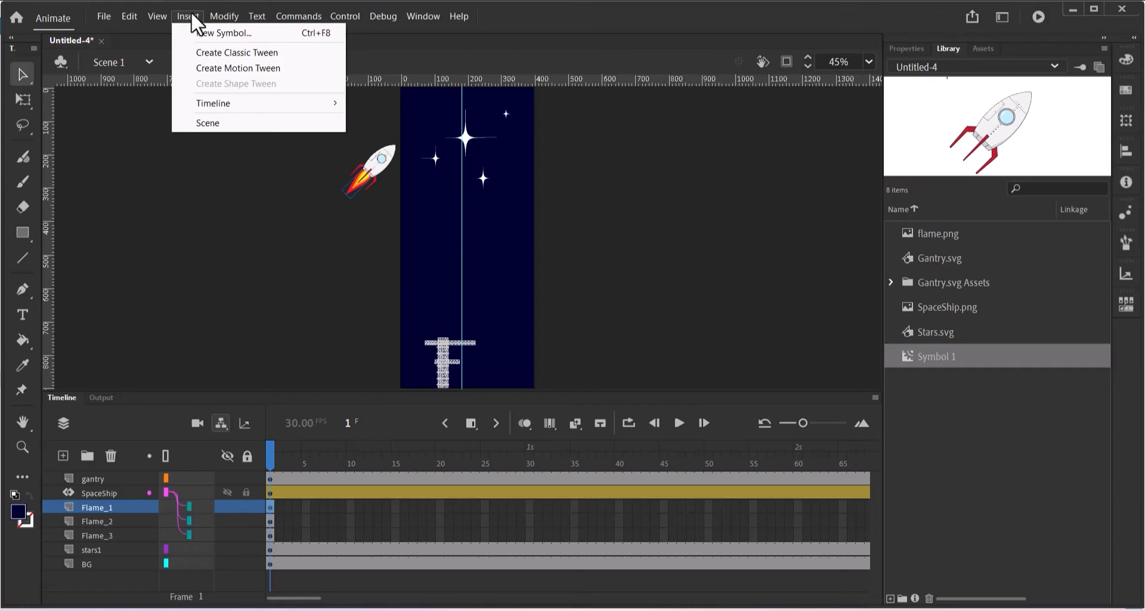
{"action": "left_click", "coordinate": [204, 67]}
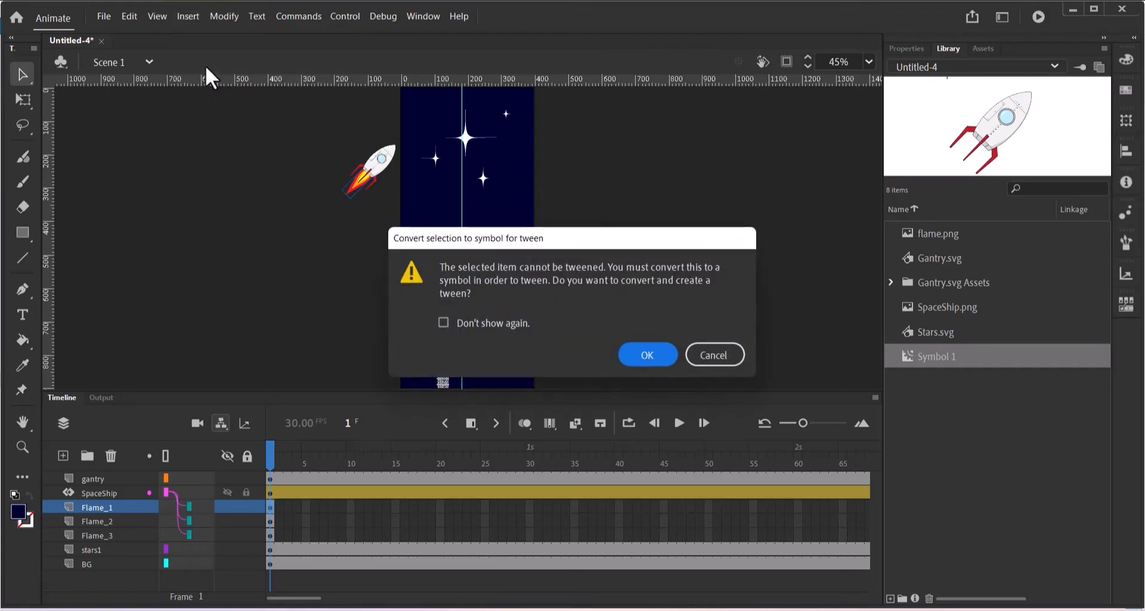
{"action": "left_click", "coordinate": [645, 356]}
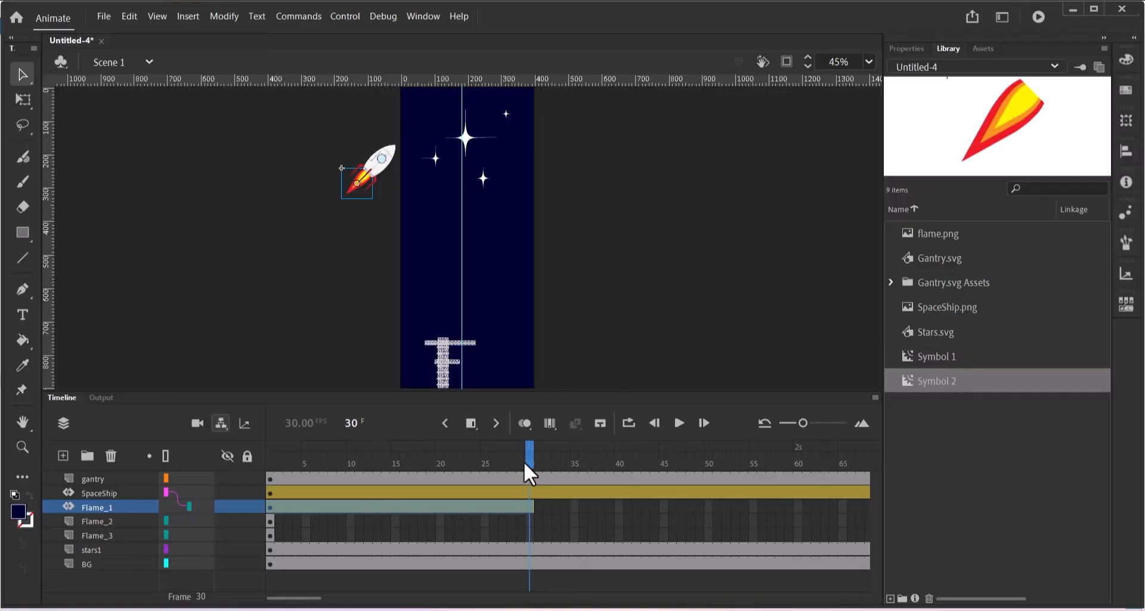
- Create a motion tween on the Flame_2 layer from frame 1, converting its flame image to a symbol
{"action": "left_click", "coordinate": [271, 521]}
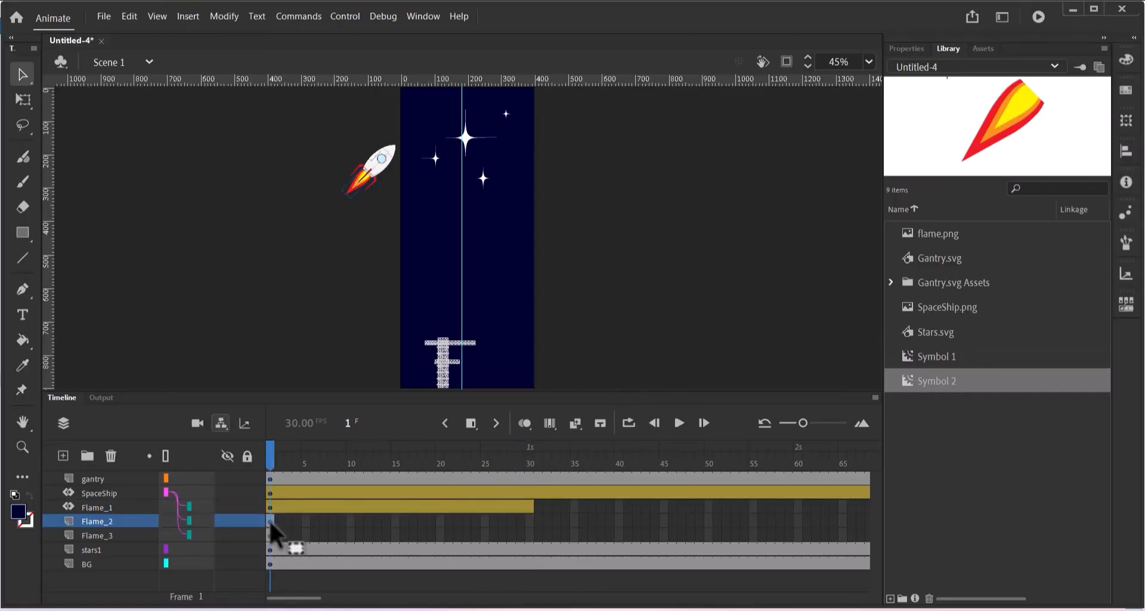
{"action": "left_click", "coordinate": [187, 16]}
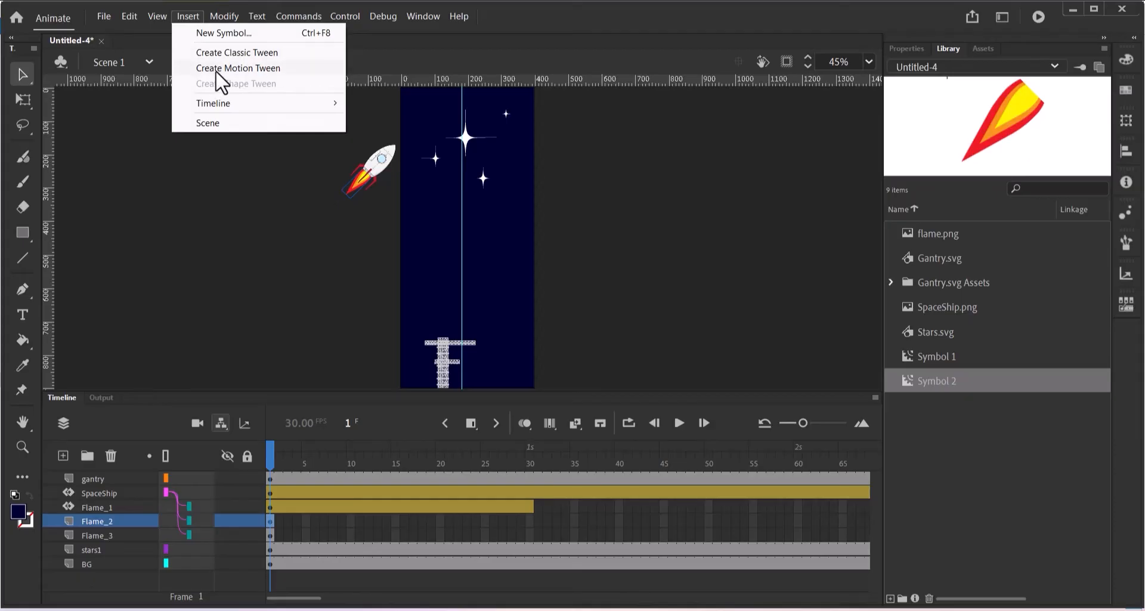
{"action": "left_click", "coordinate": [237, 68]}
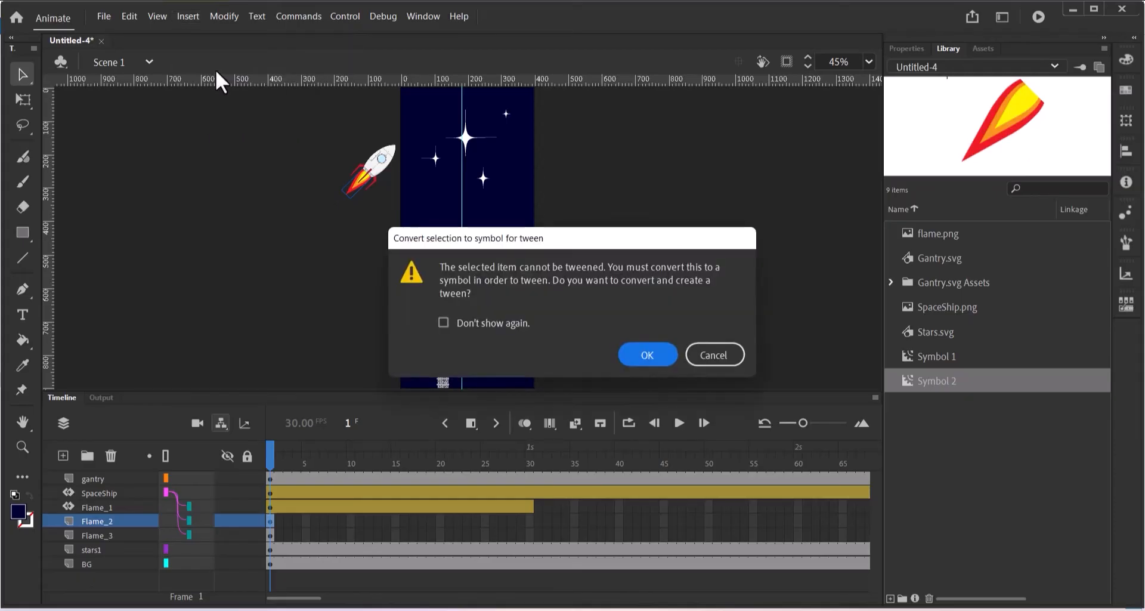
{"action": "left_click", "coordinate": [648, 354]}
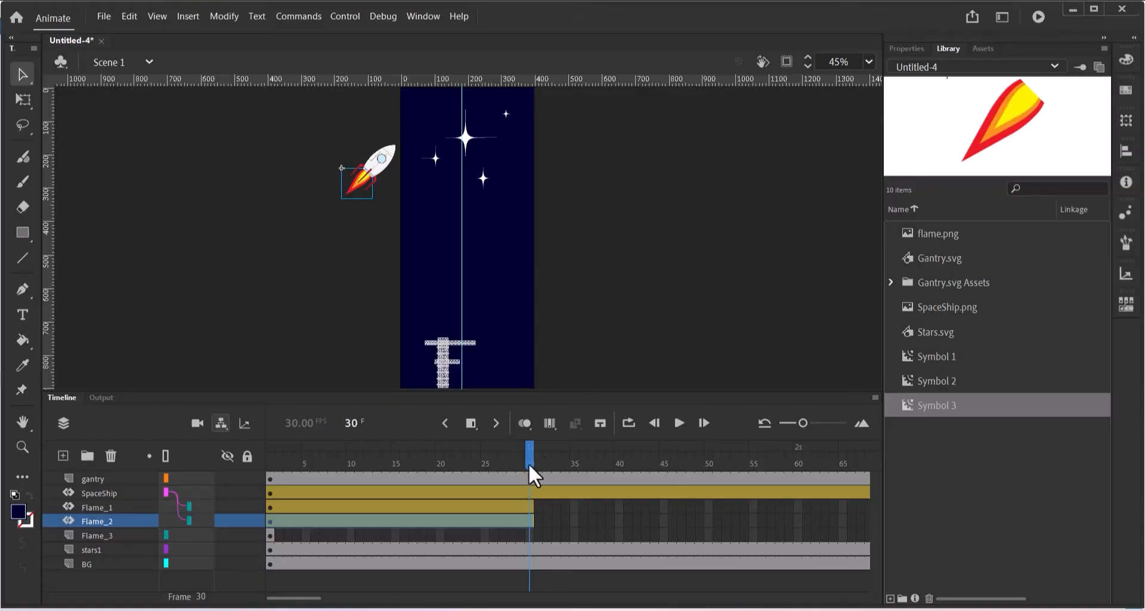
- At frame 30, move the spaceship on the SpaceShip layer to just above the stage's top edge
{"action": "left_click", "coordinate": [120, 493]}
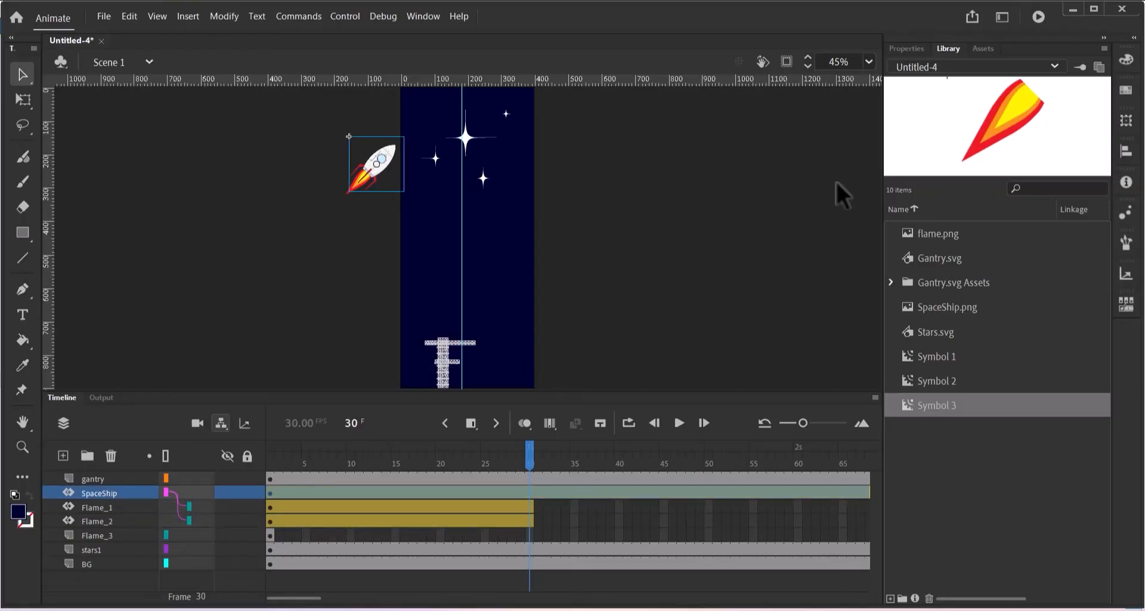
{"action": "left_click", "coordinate": [868, 60]}
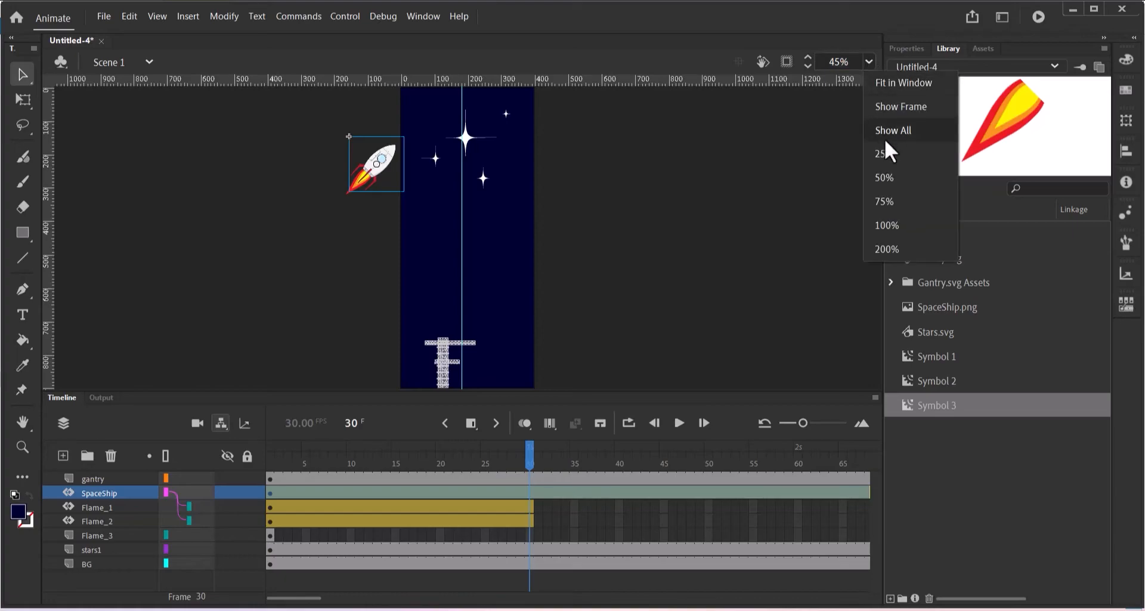
{"action": "left_click", "coordinate": [825, 60]}
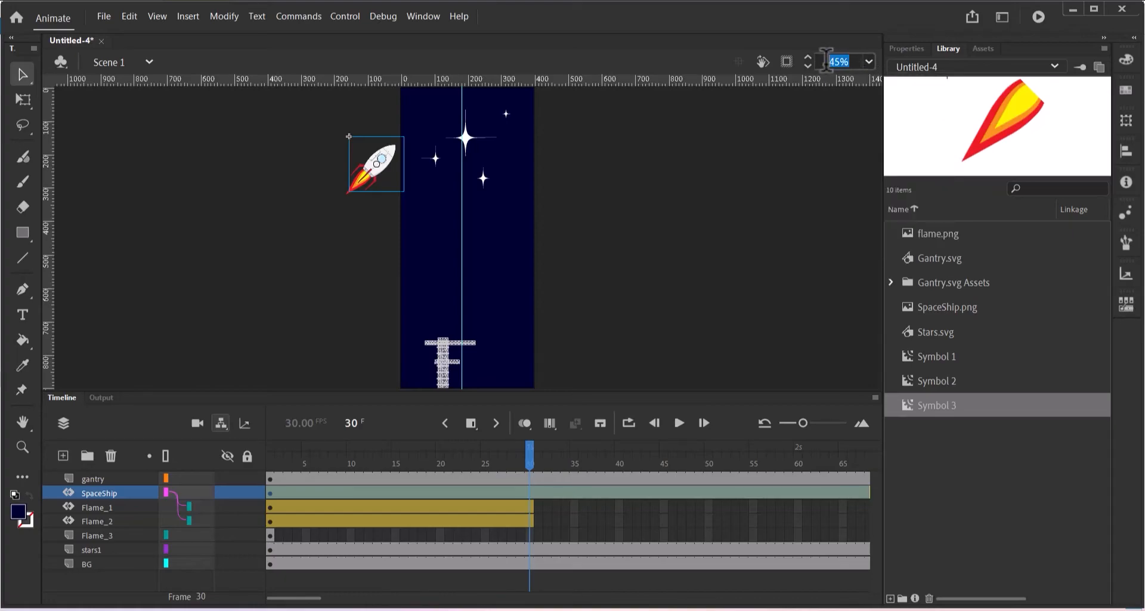
{"action": "type", "text": "35"}
{"action": "key", "text": "Return"}
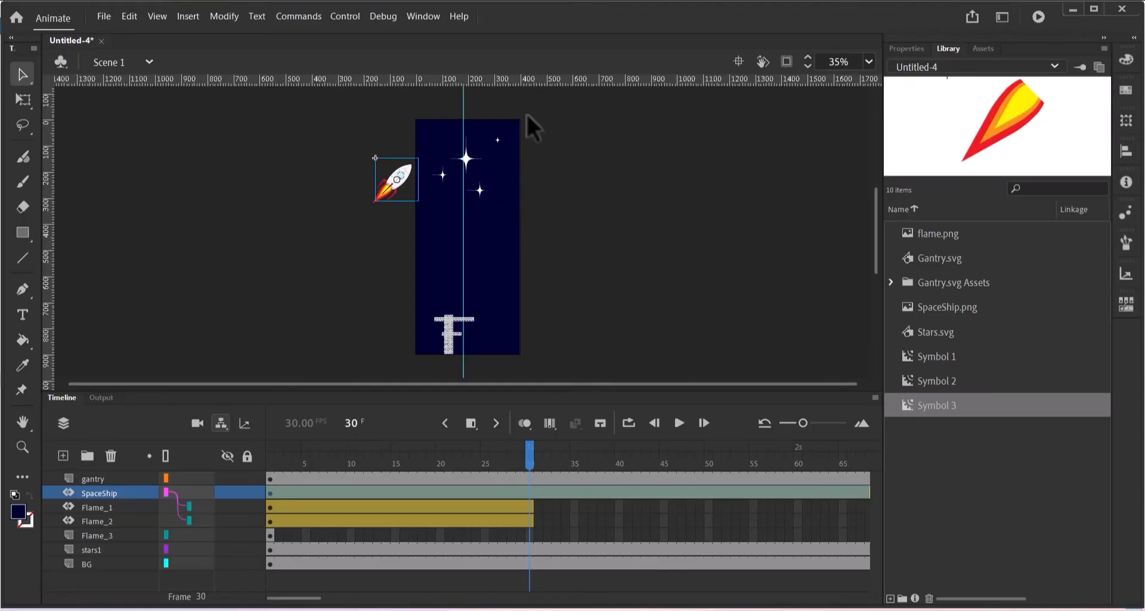
{"action": "left_click", "coordinate": [25, 74]}
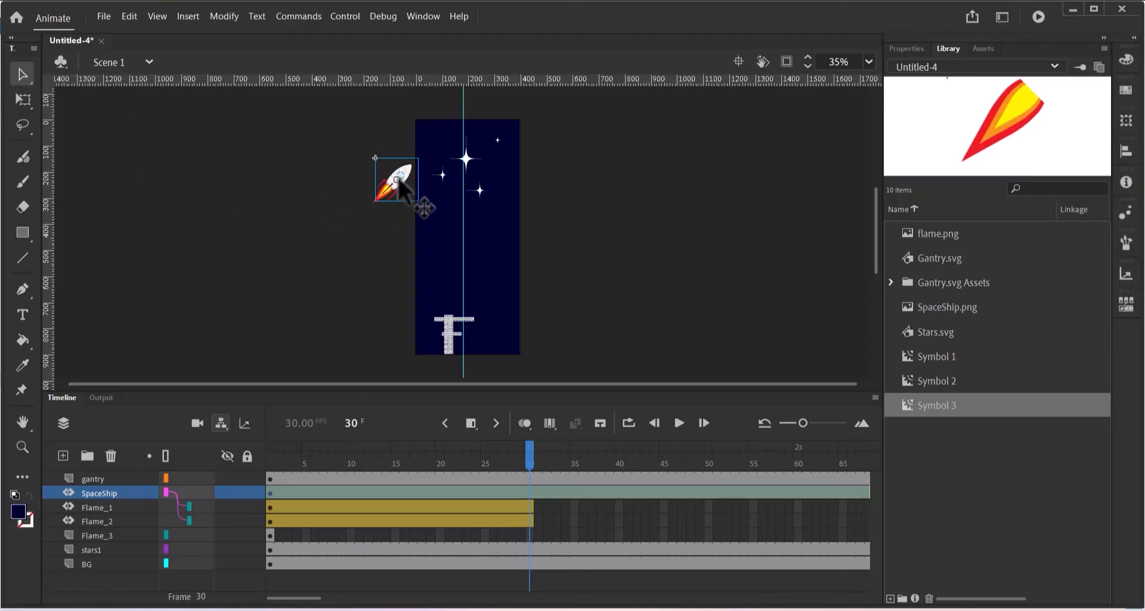
{"action": "left_click_drag", "start_coordinate": [405, 175], "coordinate": [477, 92]}
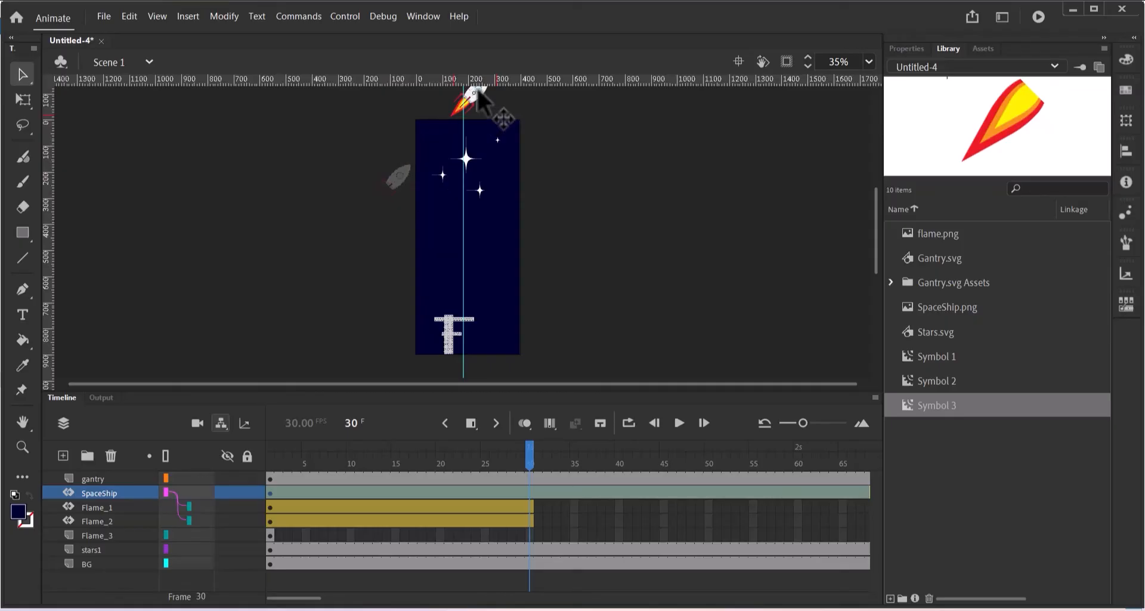
{"action": "left_click_drag", "start_coordinate": [476, 91], "coordinate": [479, 90]}
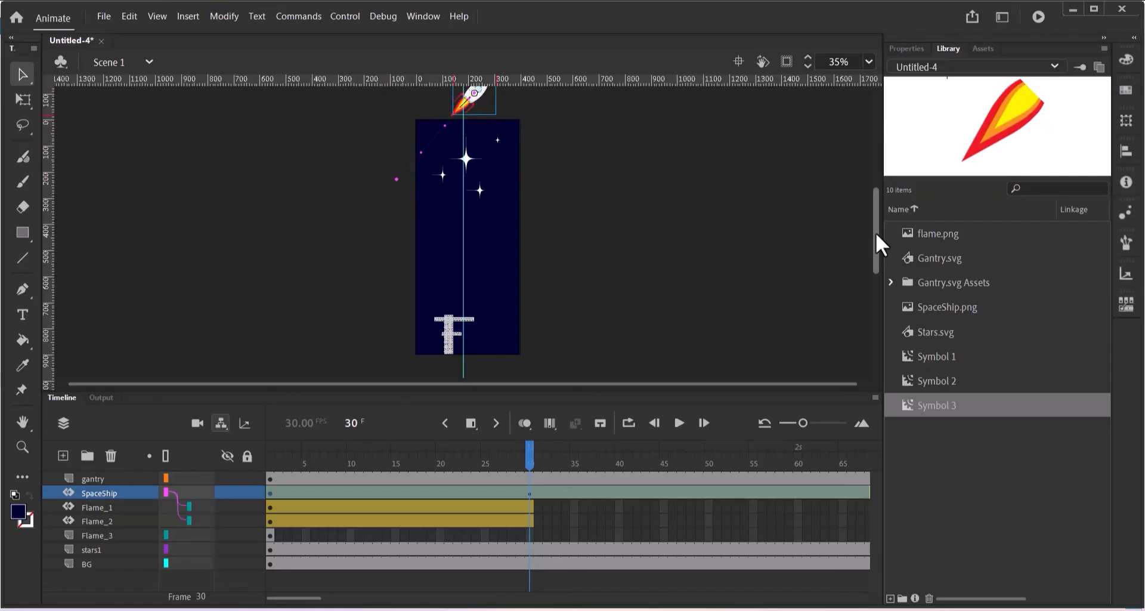
{"action": "left_click_drag", "start_coordinate": [876, 233], "coordinate": [872, 210]}
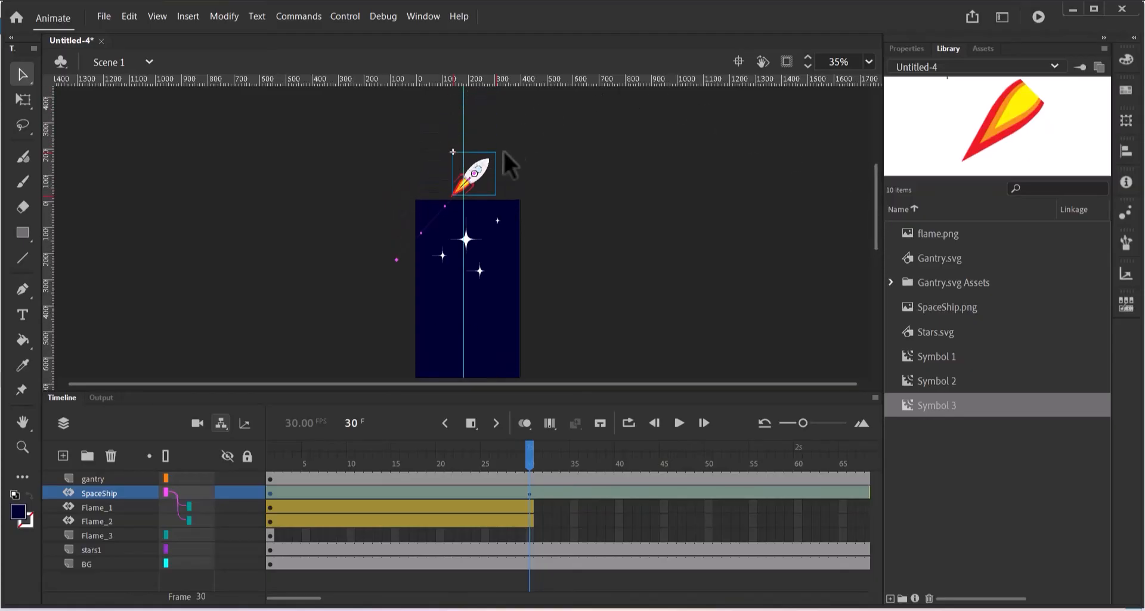
{"action": "left_click_drag", "start_coordinate": [489, 167], "coordinate": [486, 156]}
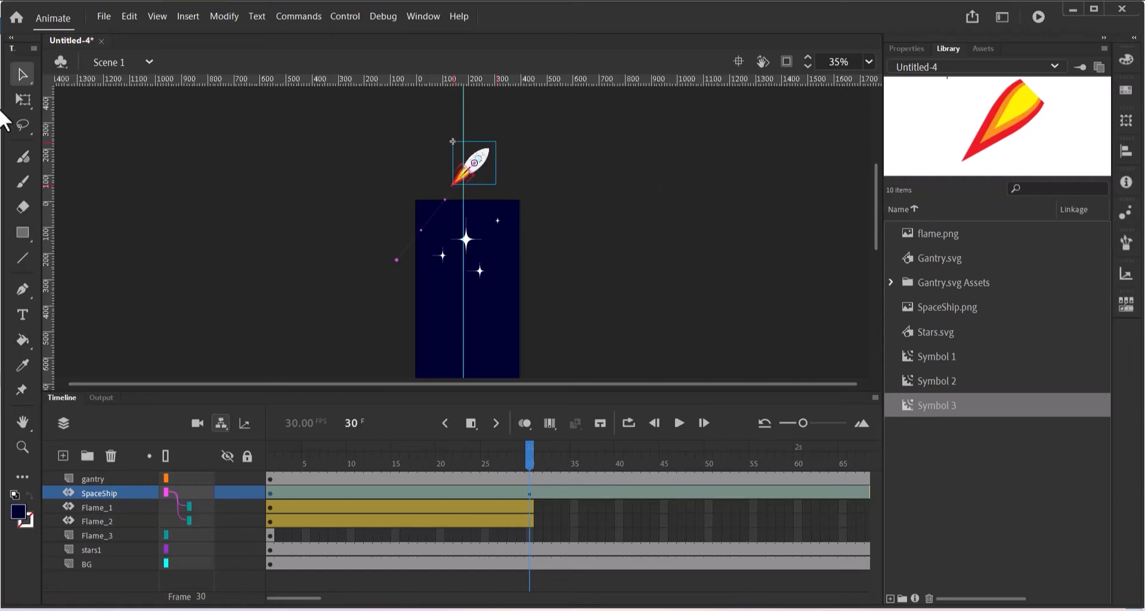
- At frame 30, rotate the spaceship upright on the vertical guide and bend its incoming motion path into a curve
{"action": "left_click", "coordinate": [25, 102]}
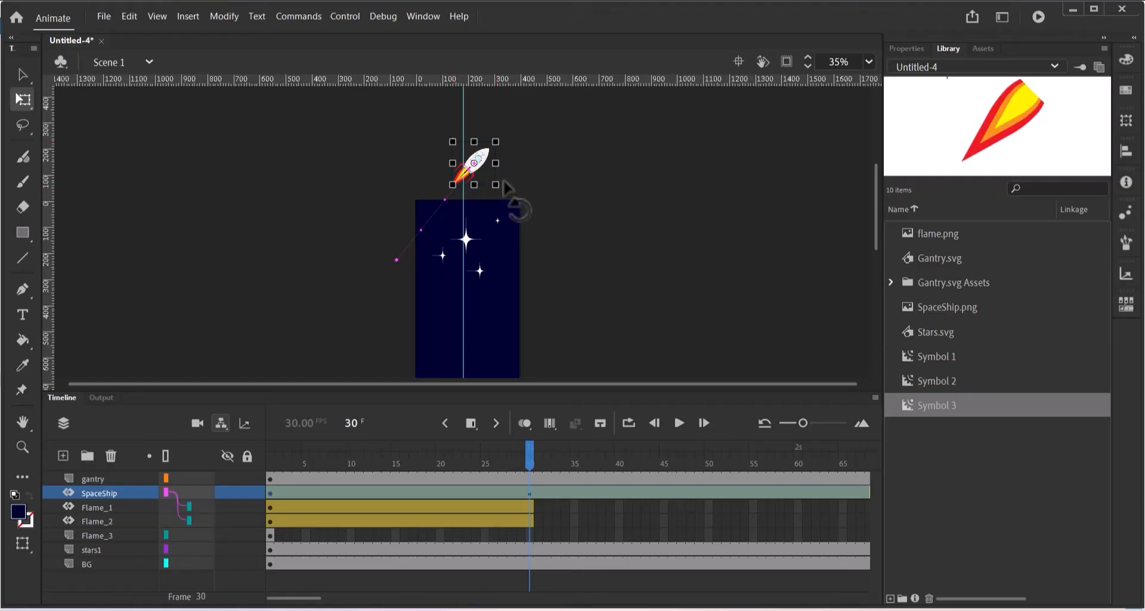
{"action": "left_click_drag", "start_coordinate": [504, 196], "coordinate": [505, 164]}
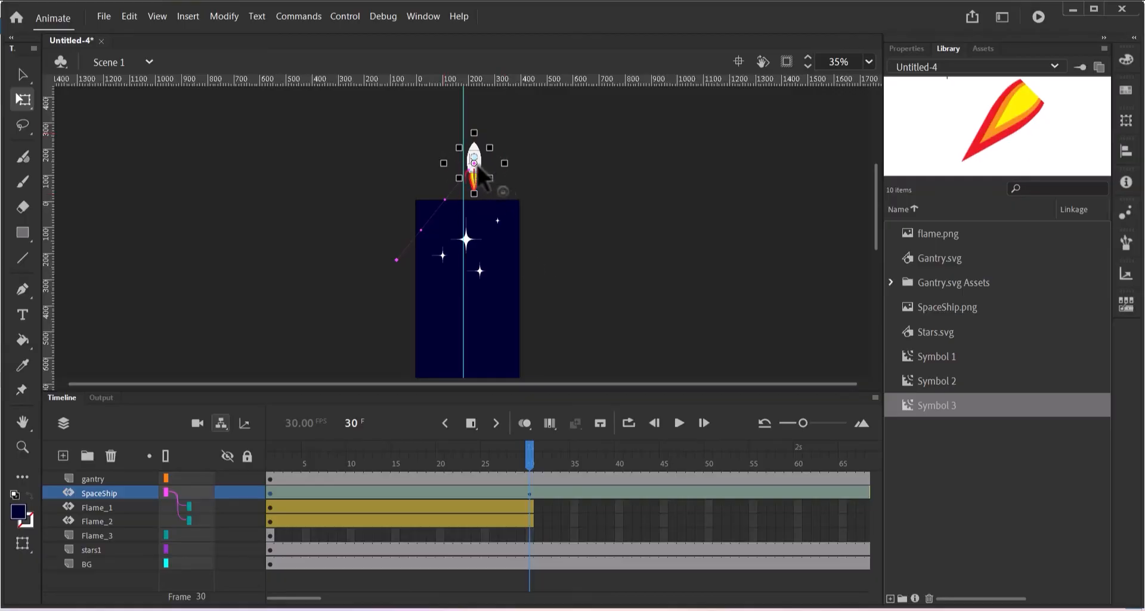
{"action": "mouse_move", "coordinate": [479, 170]}
{"action": "left_mouse_down"}
{"action": "mouse_move", "coordinate": [466, 164]}
{"action": "mouse_move", "coordinate": [469, 173]}
{"action": "left_mouse_up"}
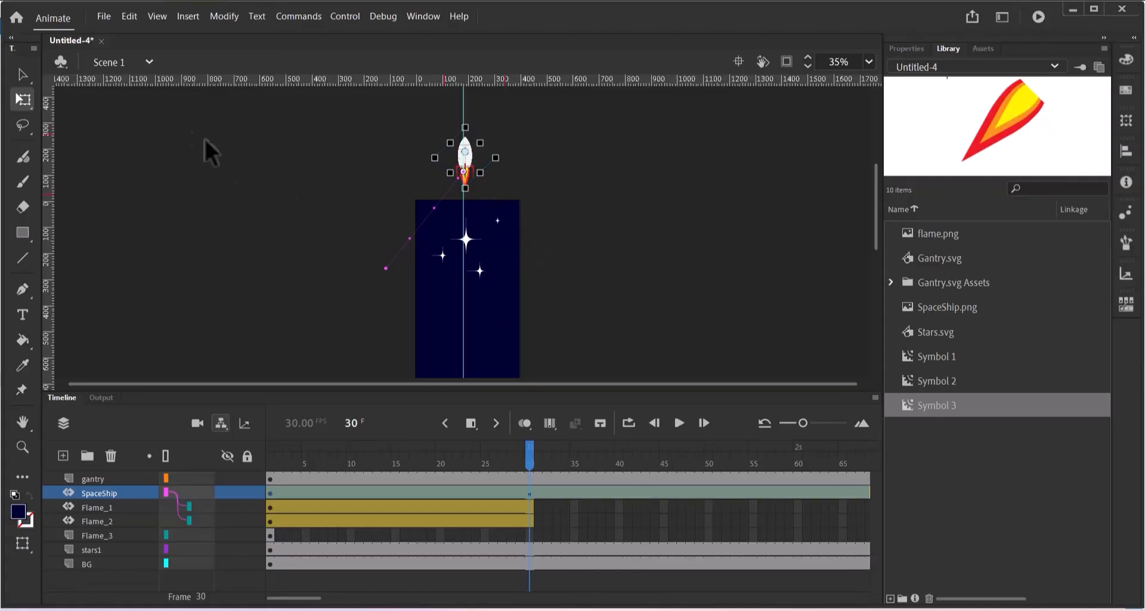
{"action": "left_click", "coordinate": [21, 76]}
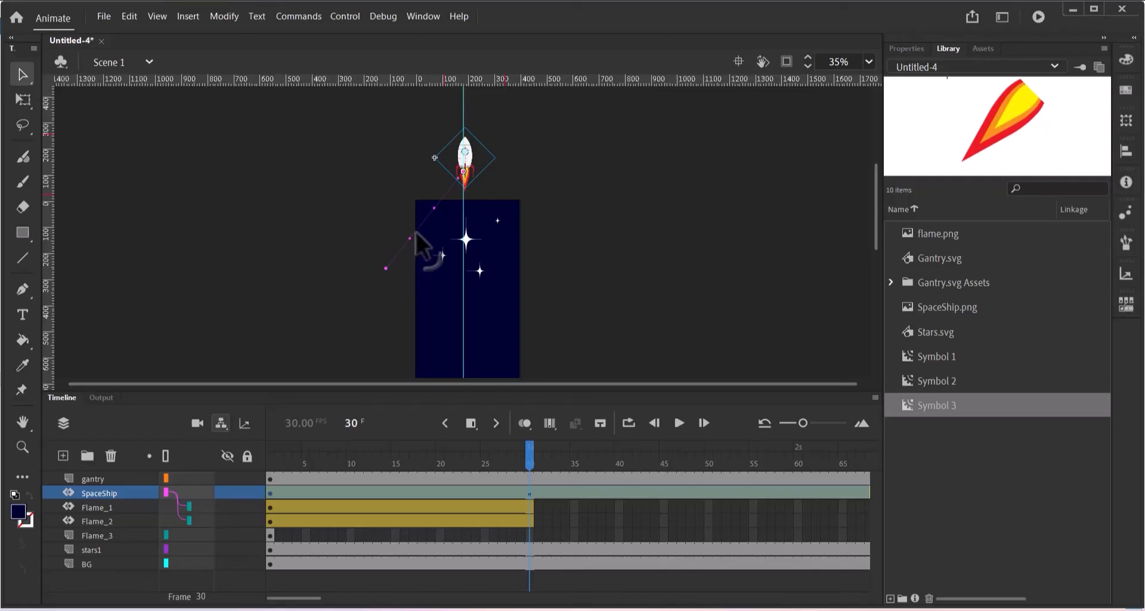
{"action": "left_click_drag", "start_coordinate": [424, 234], "coordinate": [431, 245]}
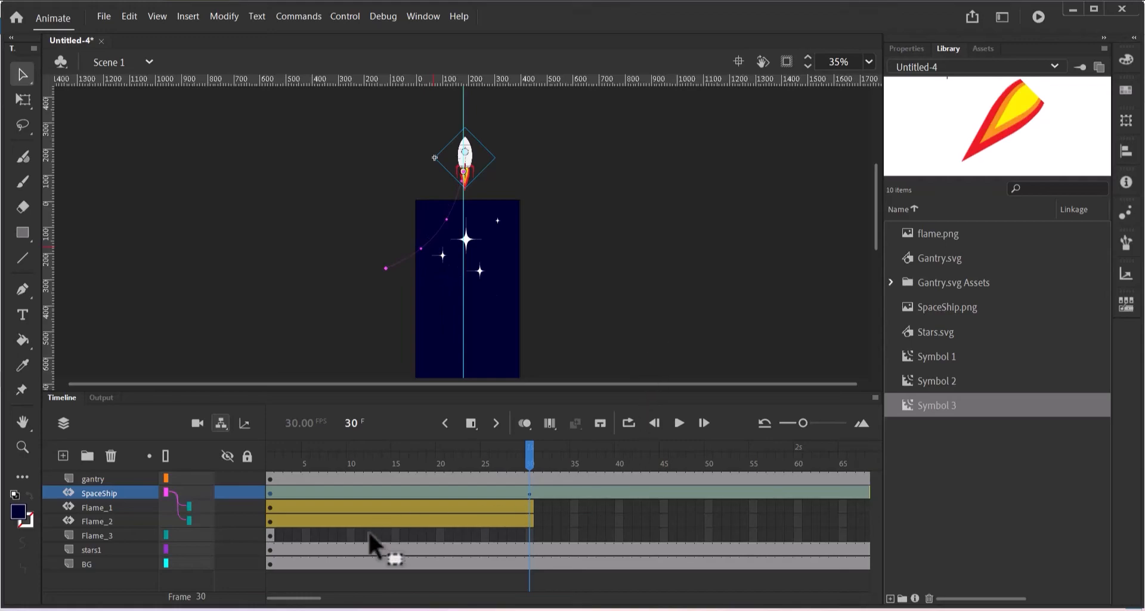
- At frame 150, move the spaceship straight down the guide to land beside the gantry near the stage's bottom edge
{"action": "left_click_drag", "start_coordinate": [319, 598], "coordinate": [339, 598]}
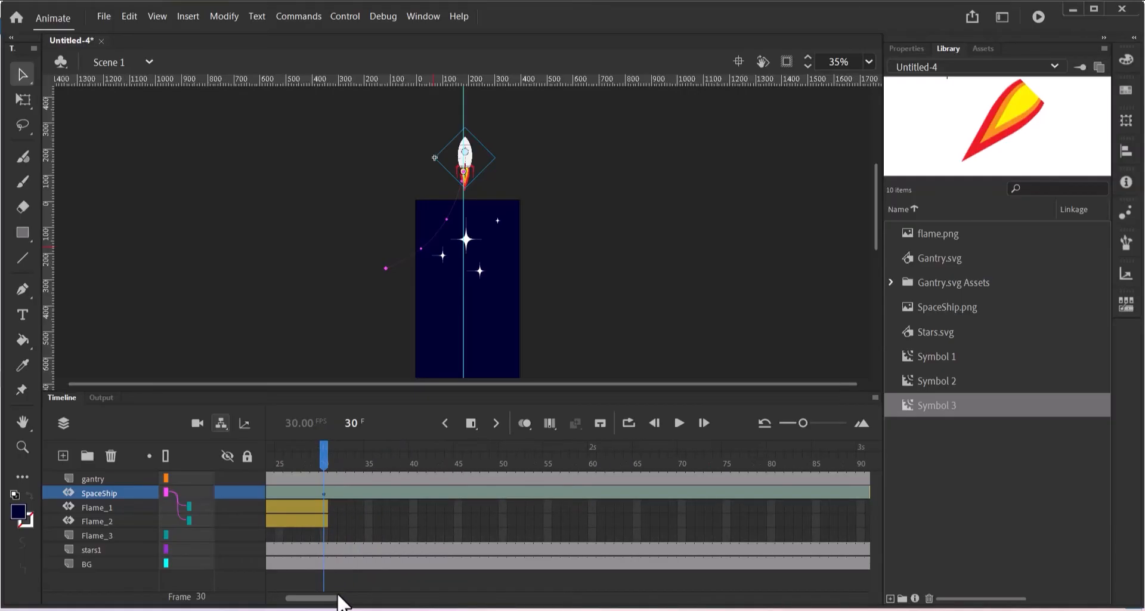
{"action": "left_click_drag", "start_coordinate": [338, 599], "coordinate": [342, 599]}
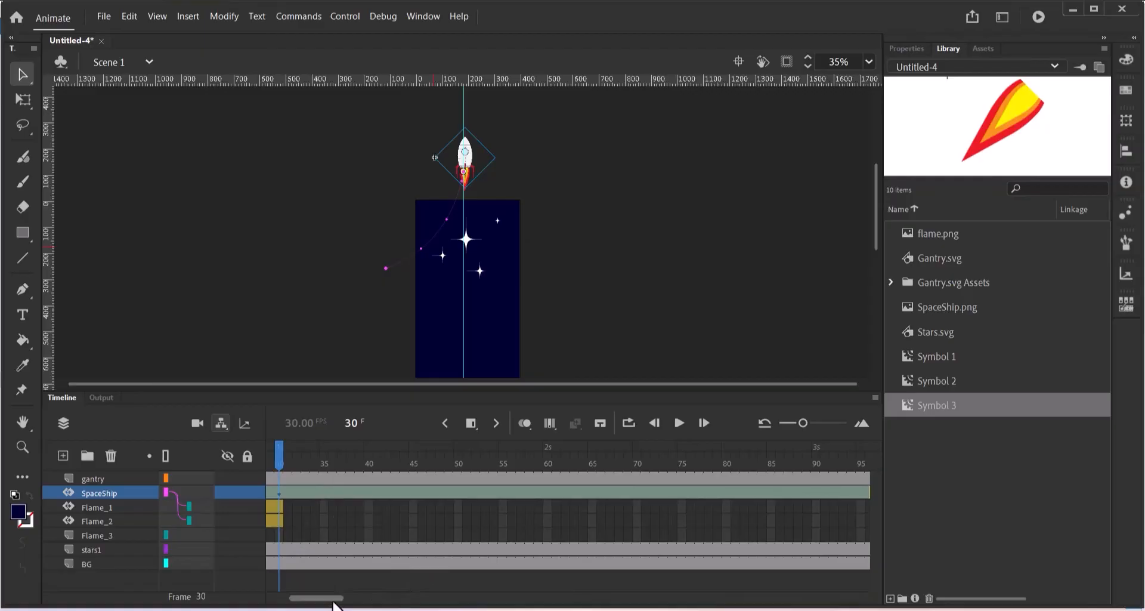
{"action": "left_click_drag", "start_coordinate": [332, 600], "coordinate": [418, 605]}
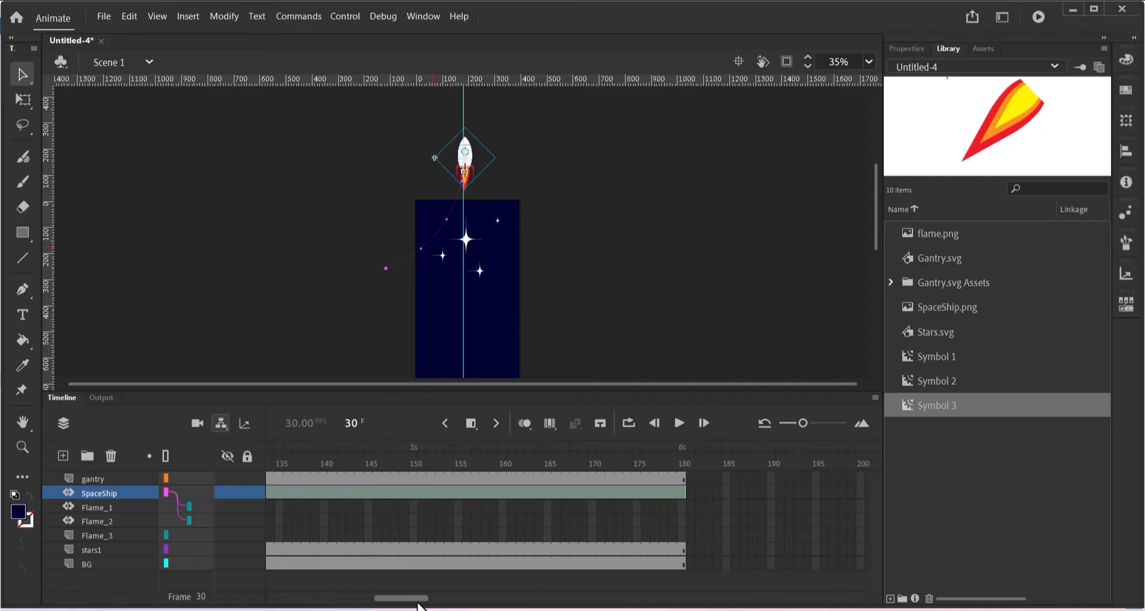
{"action": "left_click", "coordinate": [413, 445]}
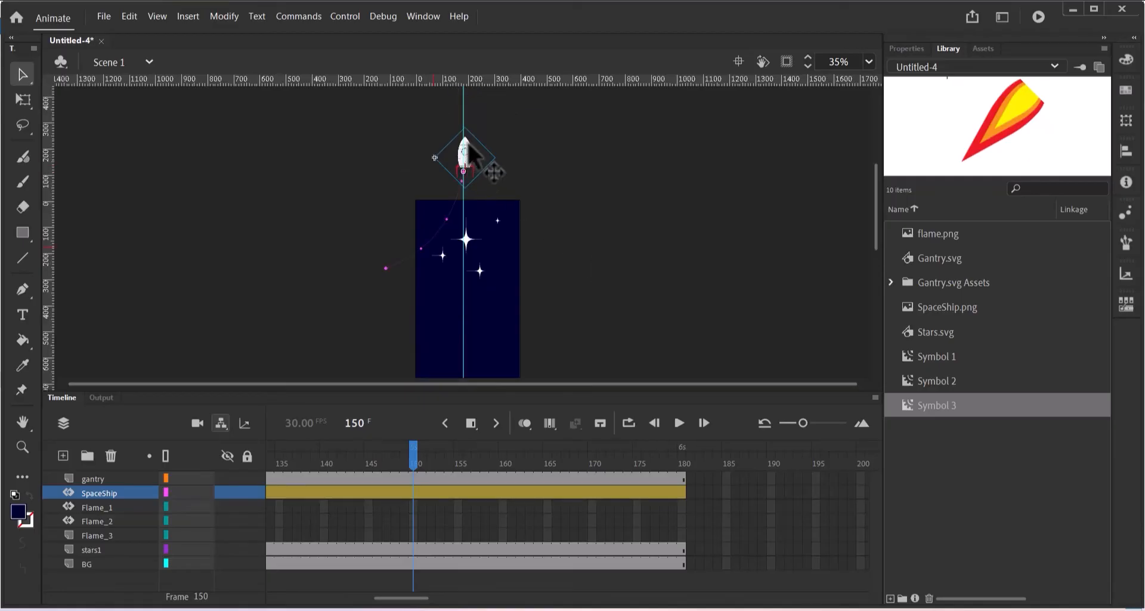
{"action": "left_click_drag", "start_coordinate": [468, 146], "coordinate": [468, 362]}
{"action": "scroll", "coordinate": [602, 278], "scroll_direction": "down", "scroll_amount": 5}
{"action": "scroll", "coordinate": [603, 277], "scroll_direction": "up", "scroll_amount": 2}
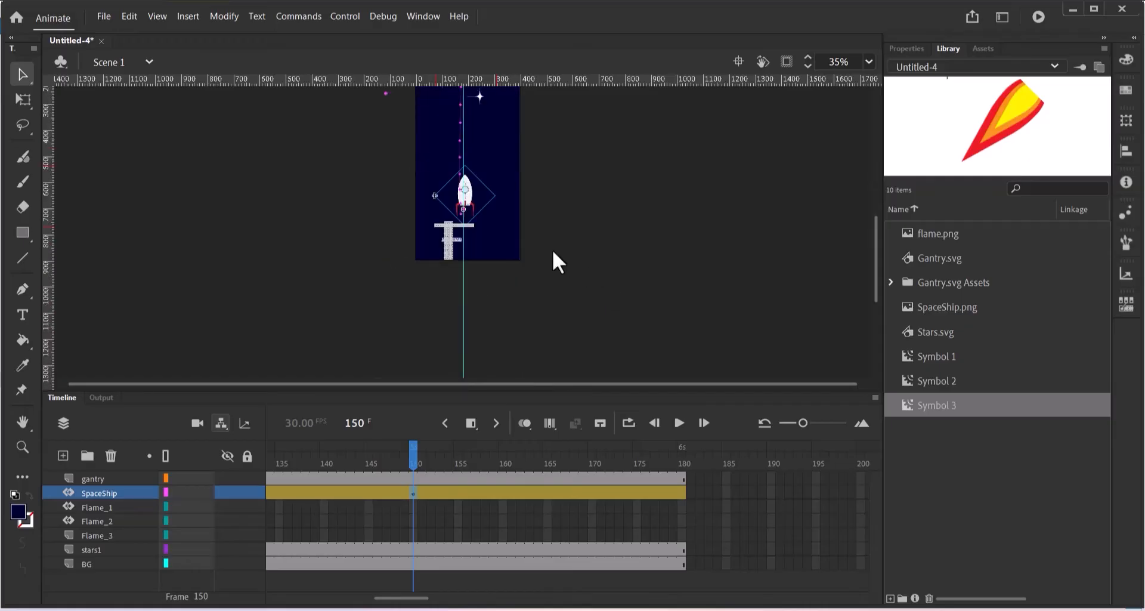
{"action": "left_click_drag", "start_coordinate": [461, 186], "coordinate": [467, 239]}
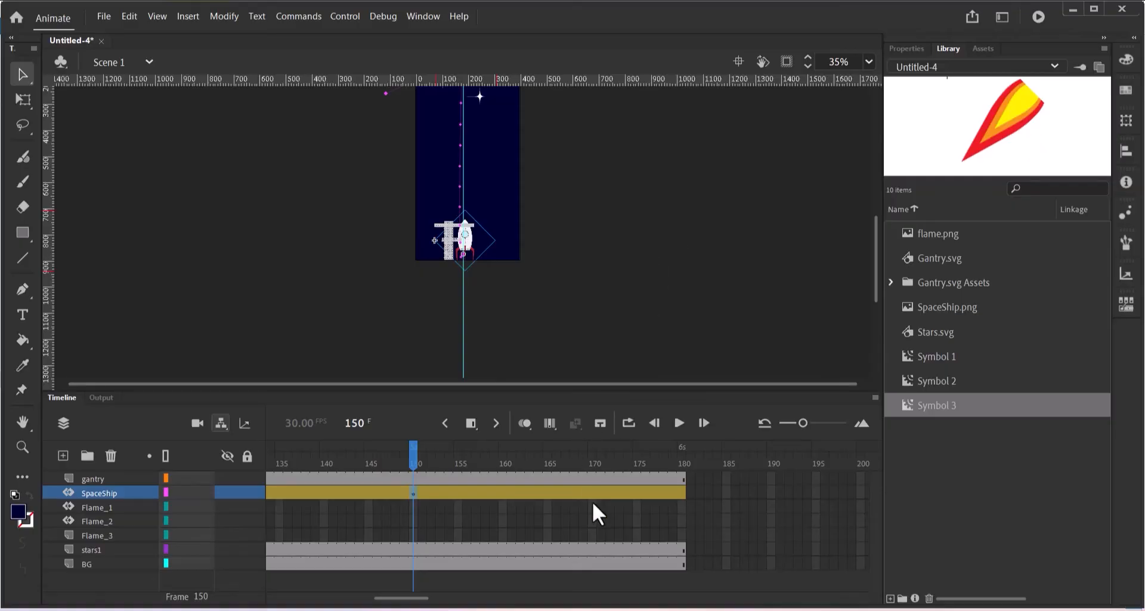
- Return to frame 1 and scrub through the timeline to preview the spaceship's motion
{"action": "left_click_drag", "start_coordinate": [425, 601], "coordinate": [296, 604]}
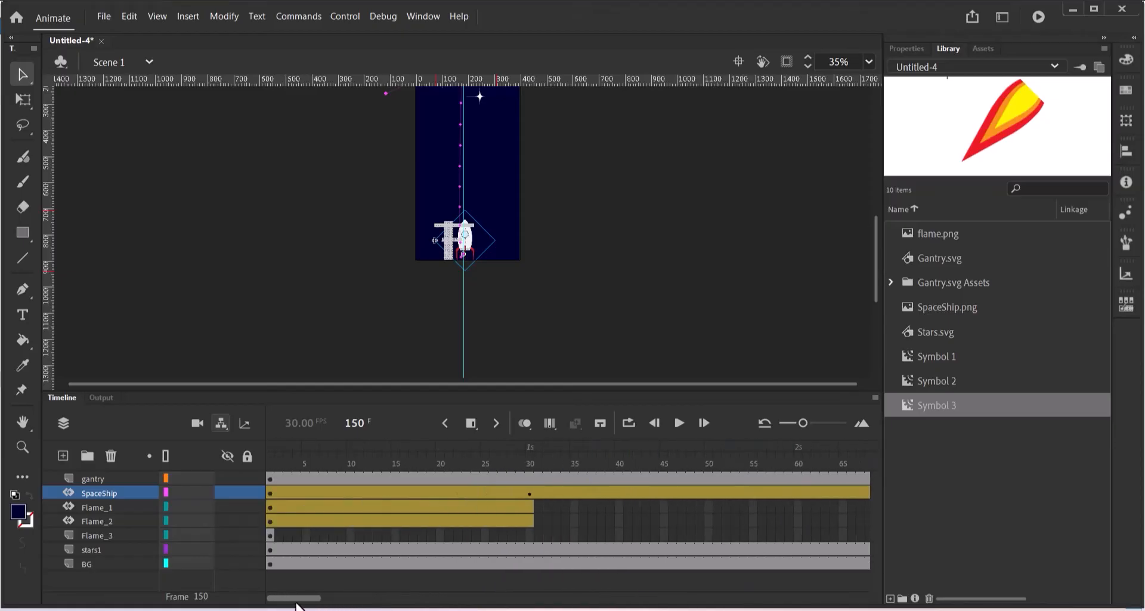
{"action": "left_click", "coordinate": [272, 466]}
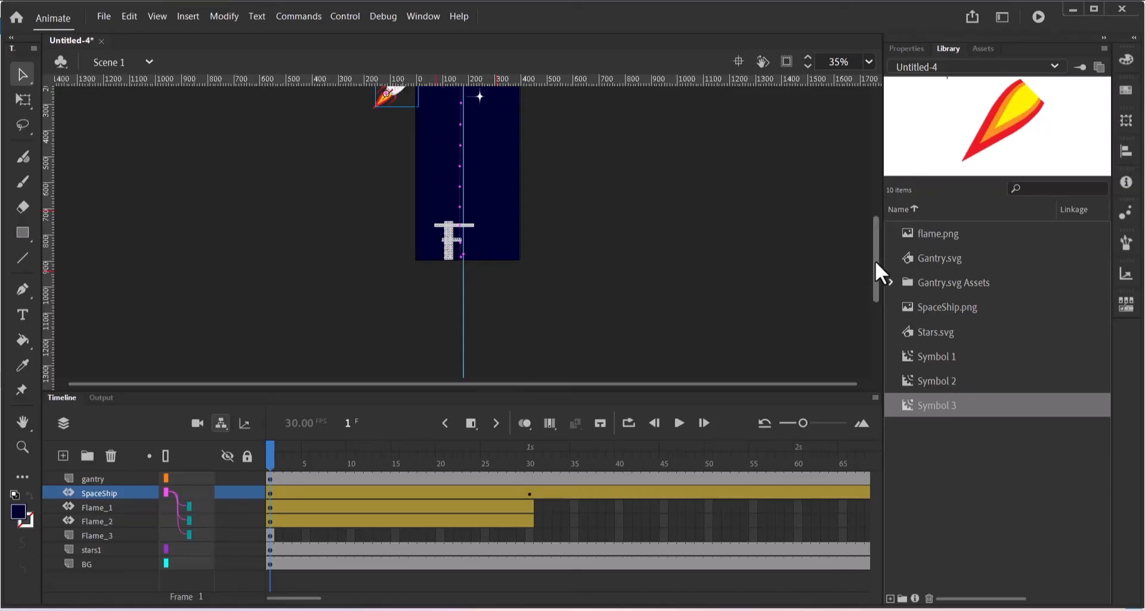
{"action": "left_click_drag", "start_coordinate": [875, 260], "coordinate": [871, 234]}
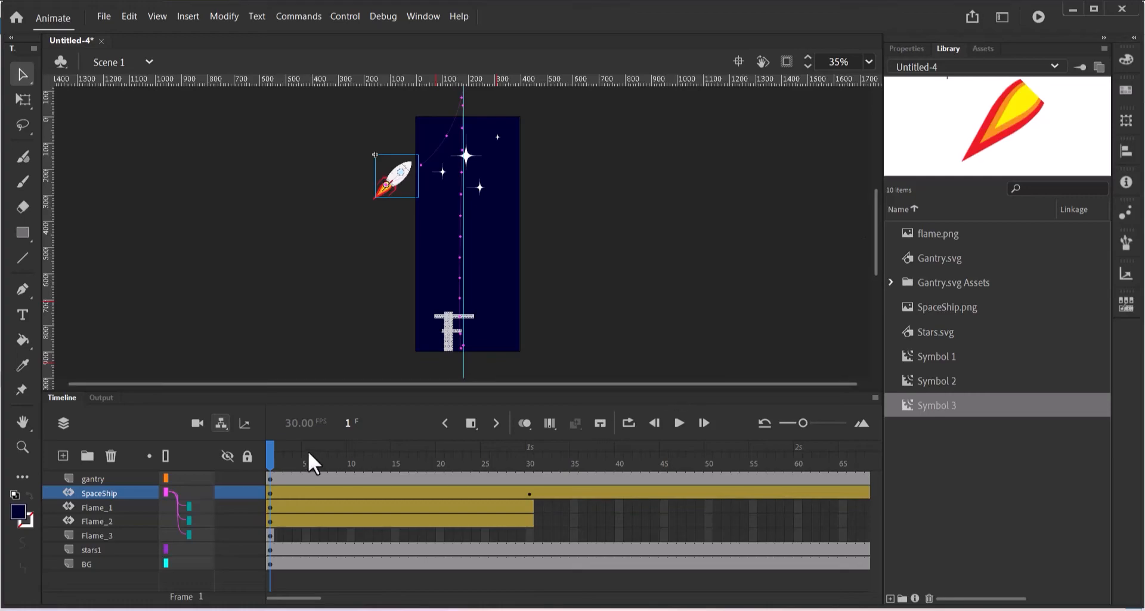
{"action": "left_click_drag", "start_coordinate": [270, 452], "coordinate": [789, 456]}
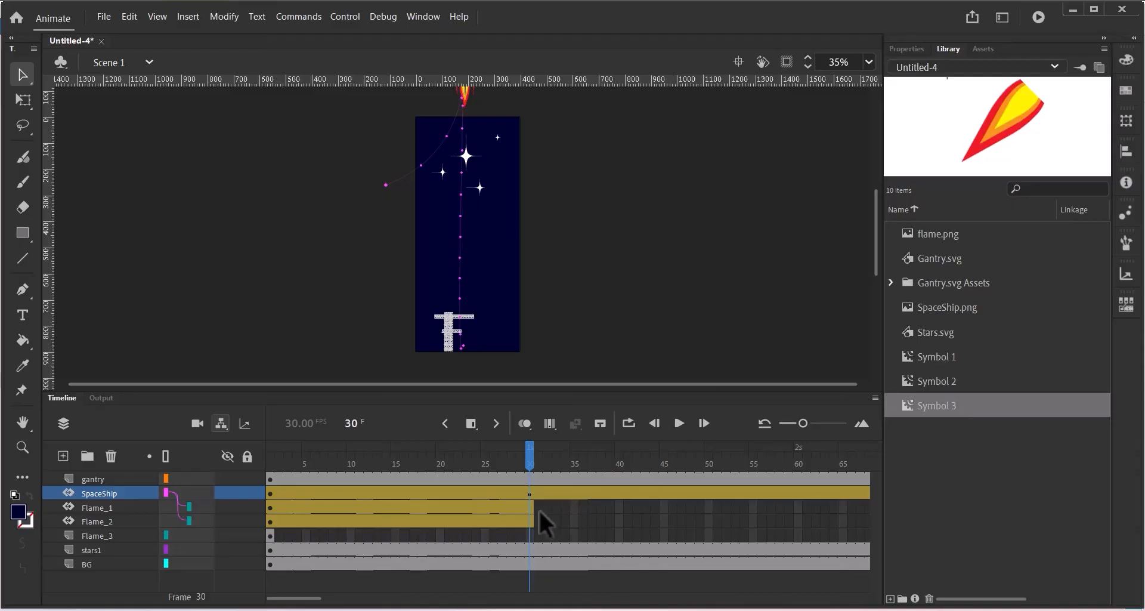
- Extend the motion tween spans of the Flame_1 and Flame_2 layers well beyond frame 60
{"action": "left_click", "coordinate": [122, 508]}
{"action": "left_click_drag", "start_coordinate": [538, 503], "coordinate": [663, 513]}
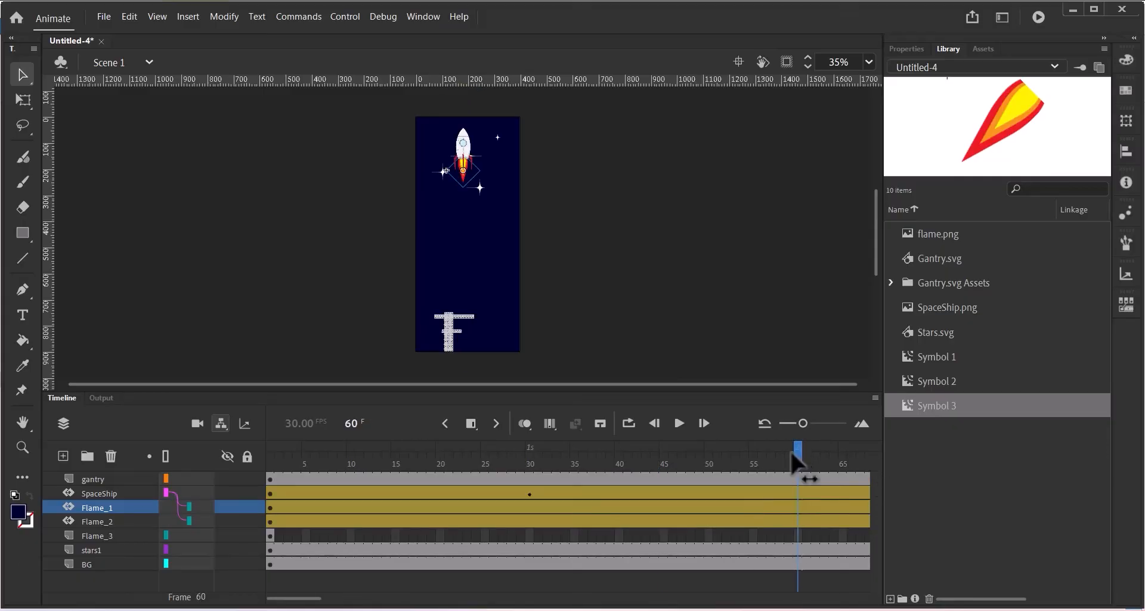
- At frame 60, move the Flame_1 transformation point to the flame's upper corner and stretch the flame slightly down and to the right
{"action": "mouse_move", "coordinate": [793, 459]}
{"action": "left_mouse_down"}
{"action": "mouse_move", "coordinate": [556, 481]}
{"action": "mouse_move", "coordinate": [798, 474]}
{"action": "left_mouse_up"}
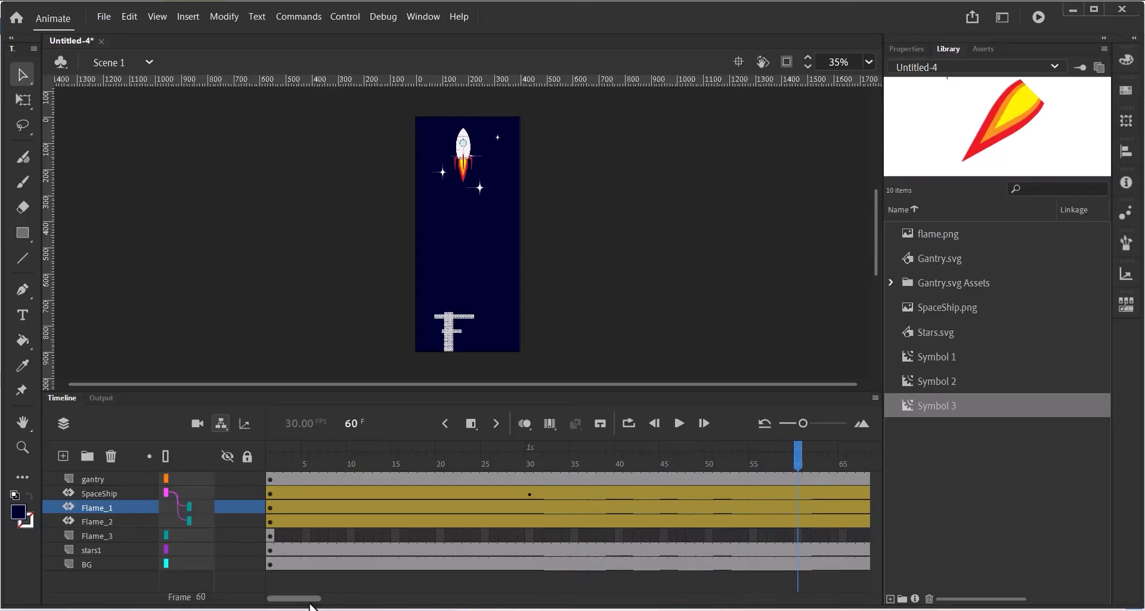
{"action": "left_click_drag", "start_coordinate": [310, 599], "coordinate": [327, 599]}
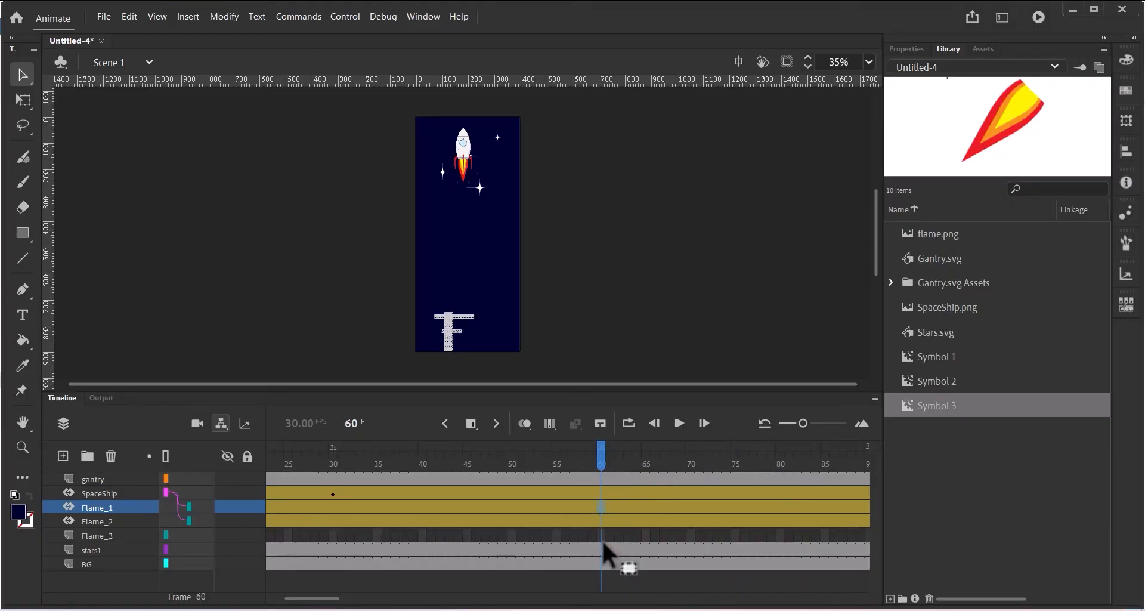
{"action": "left_click", "coordinate": [869, 61]}
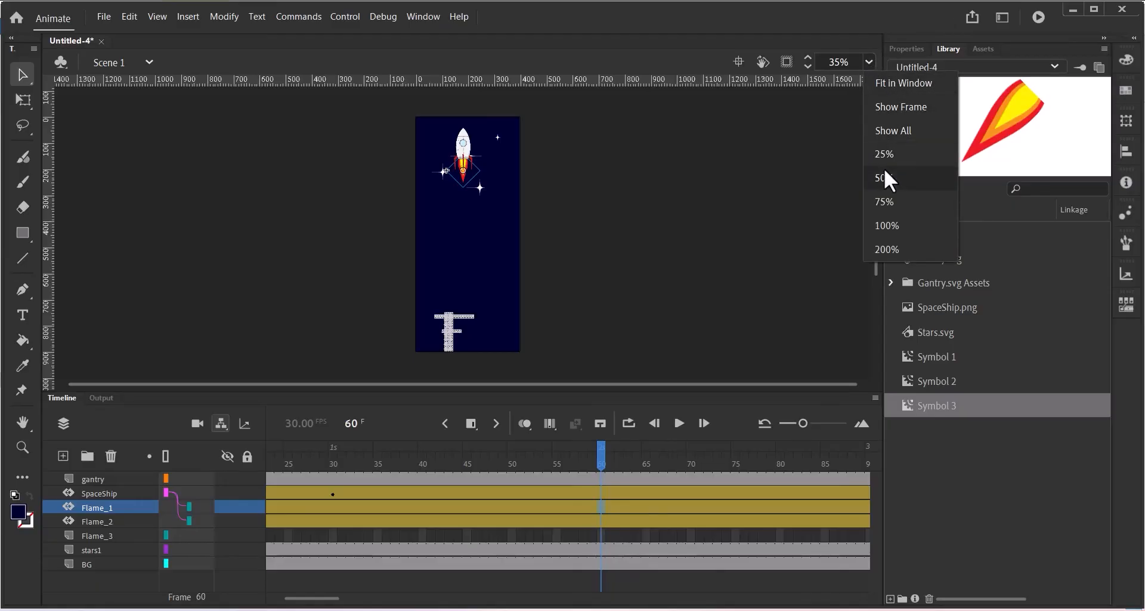
{"action": "left_click", "coordinate": [882, 247]}
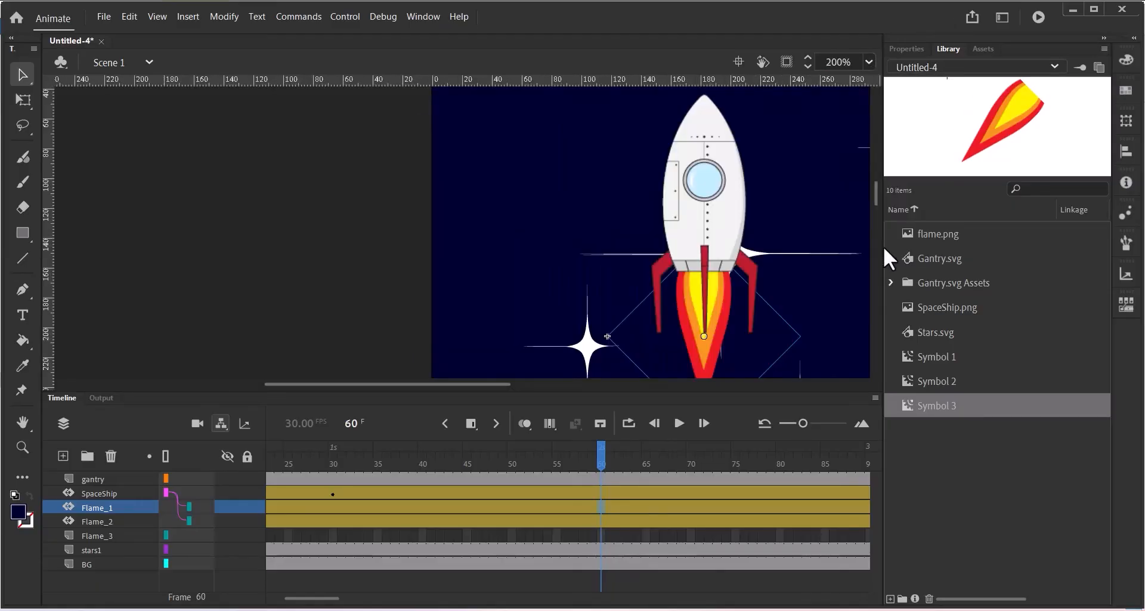
{"action": "left_click_drag", "start_coordinate": [877, 188], "coordinate": [878, 199]}
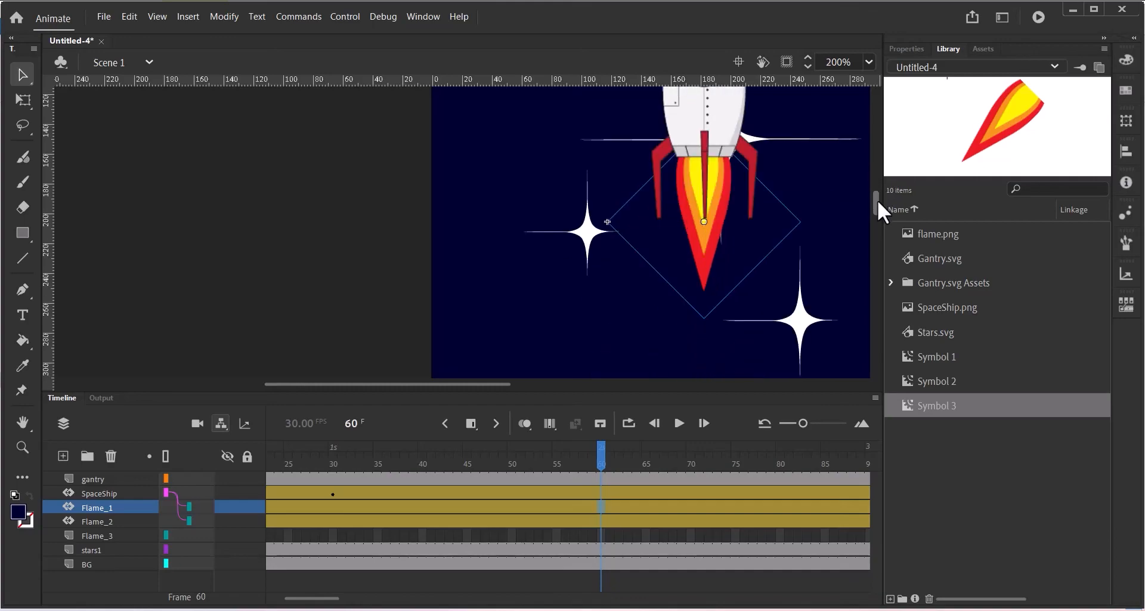
{"action": "left_click_drag", "start_coordinate": [486, 382], "coordinate": [512, 377]}
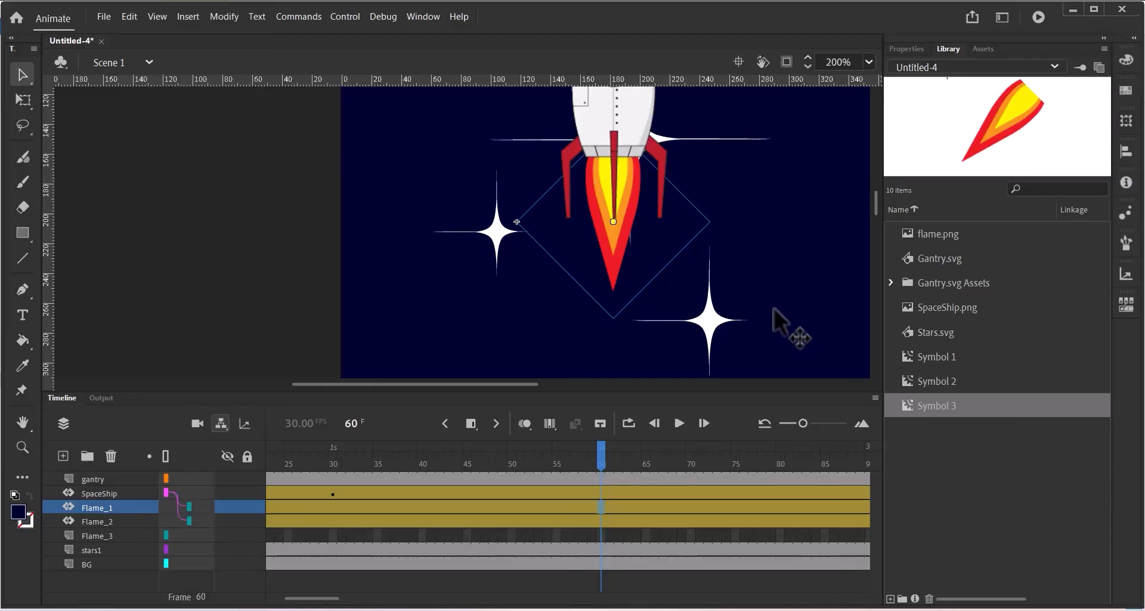
{"action": "left_click", "coordinate": [23, 100]}
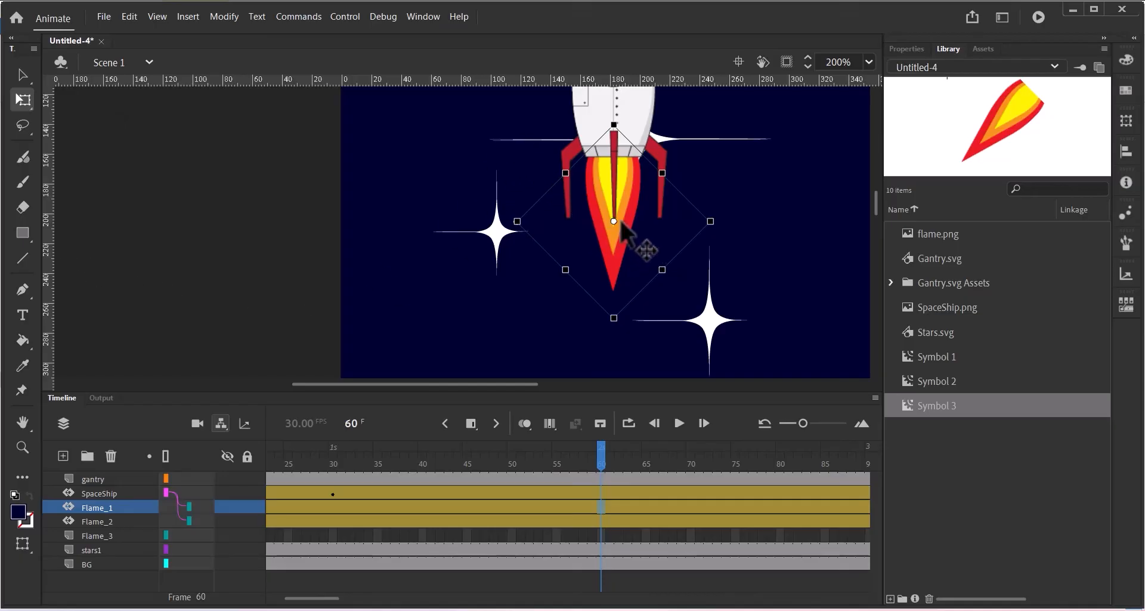
{"action": "left_click_drag", "start_coordinate": [613, 220], "coordinate": [616, 128]}
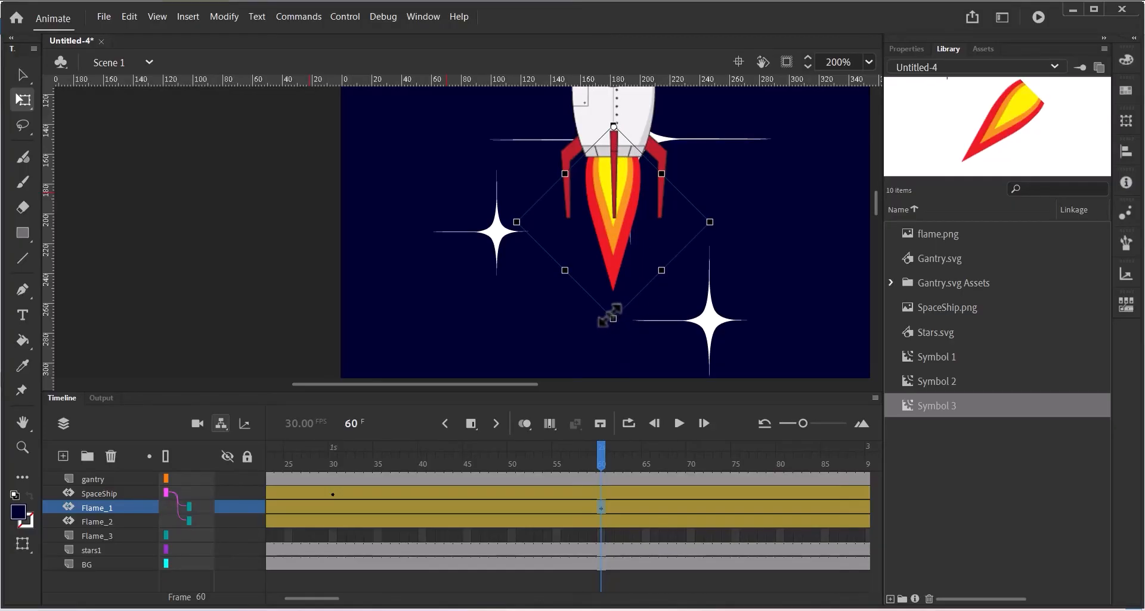
{"action": "left_click_drag", "start_coordinate": [609, 319], "coordinate": [621, 338]}
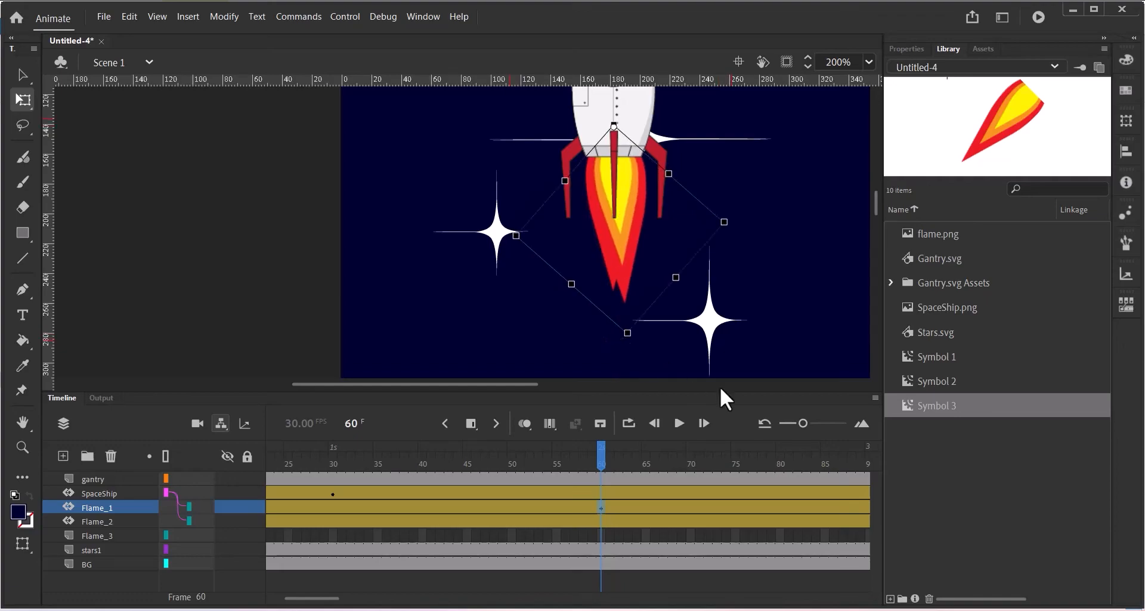
- At frame 60, move the Flame_2 transformation point to the flame's upper corner and stretch the flame slightly down and to the left
{"action": "left_click", "coordinate": [601, 524]}
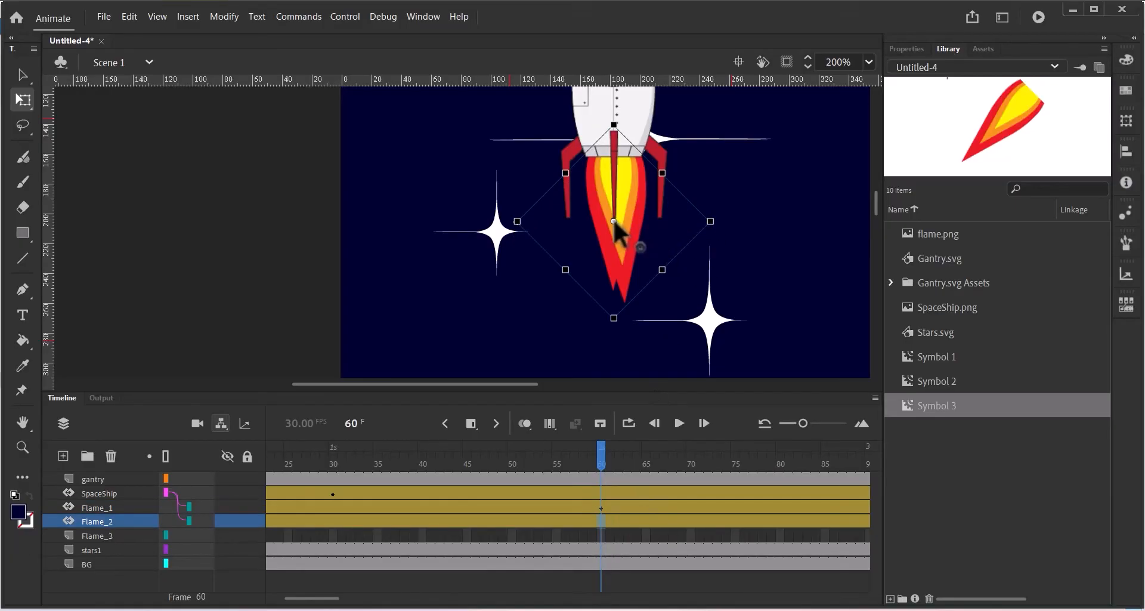
{"action": "left_click_drag", "start_coordinate": [613, 219], "coordinate": [614, 126]}
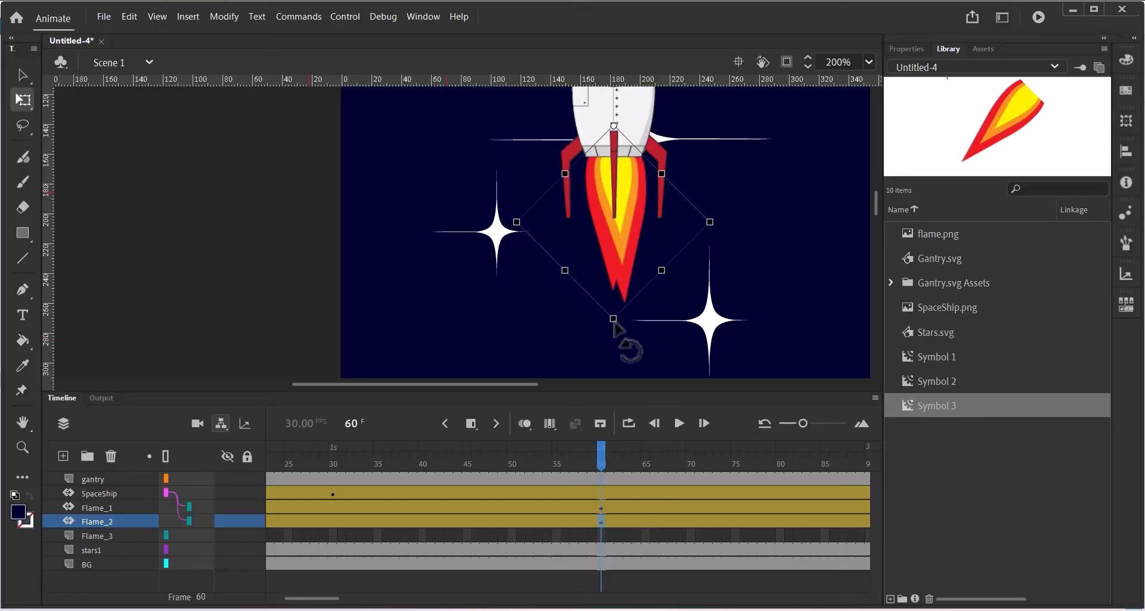
{"action": "left_click_drag", "start_coordinate": [613, 319], "coordinate": [600, 340]}
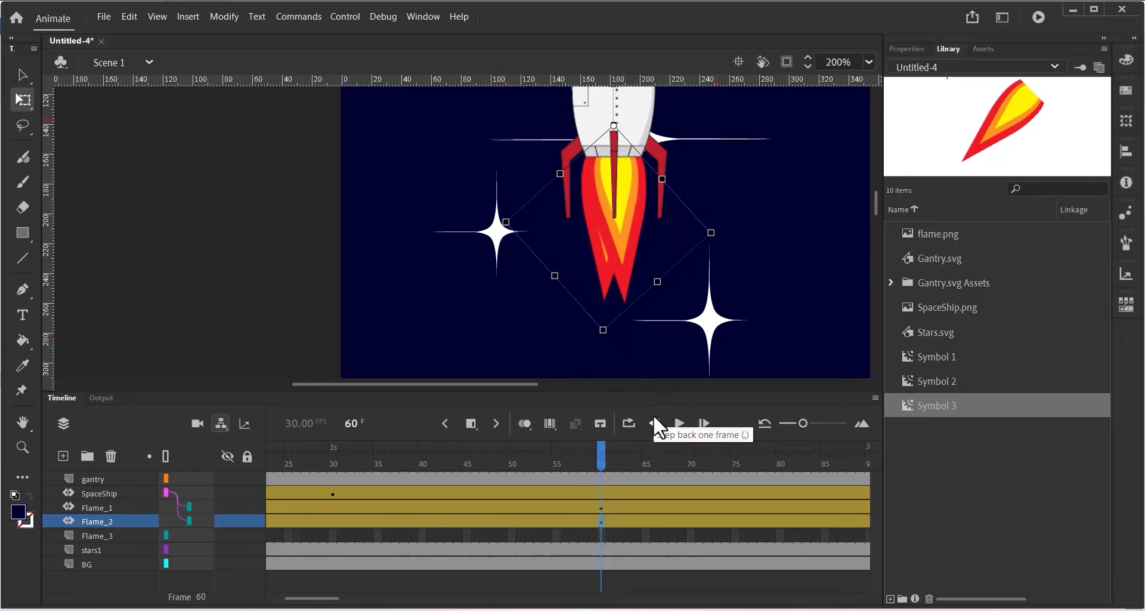
- Parent Flame_3 to the SpaceShip layer and create a motion tween on it, converting its content to a symbol
{"action": "left_click_drag", "start_coordinate": [331, 601], "coordinate": [352, 600]}
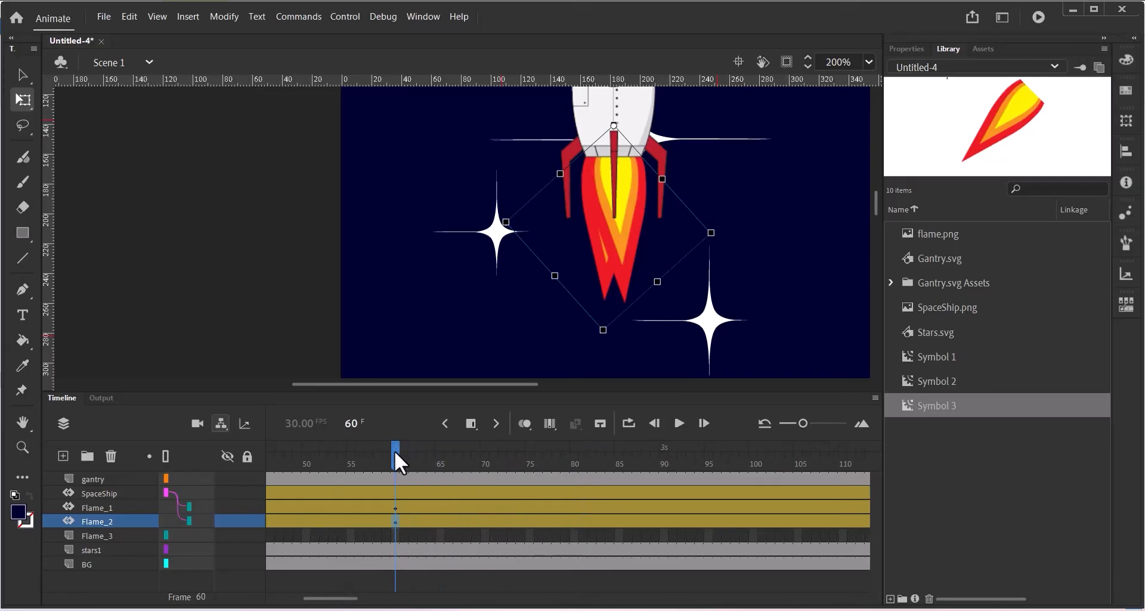
{"action": "left_click_drag", "start_coordinate": [395, 449], "coordinate": [662, 474]}
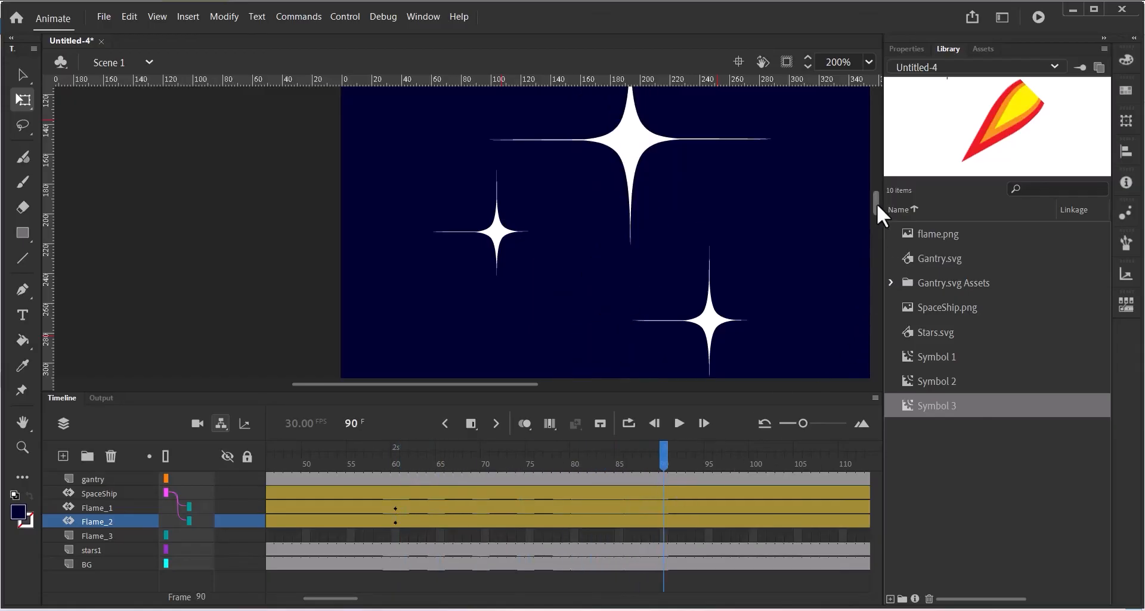
{"action": "left_click_drag", "start_coordinate": [877, 203], "coordinate": [877, 237]}
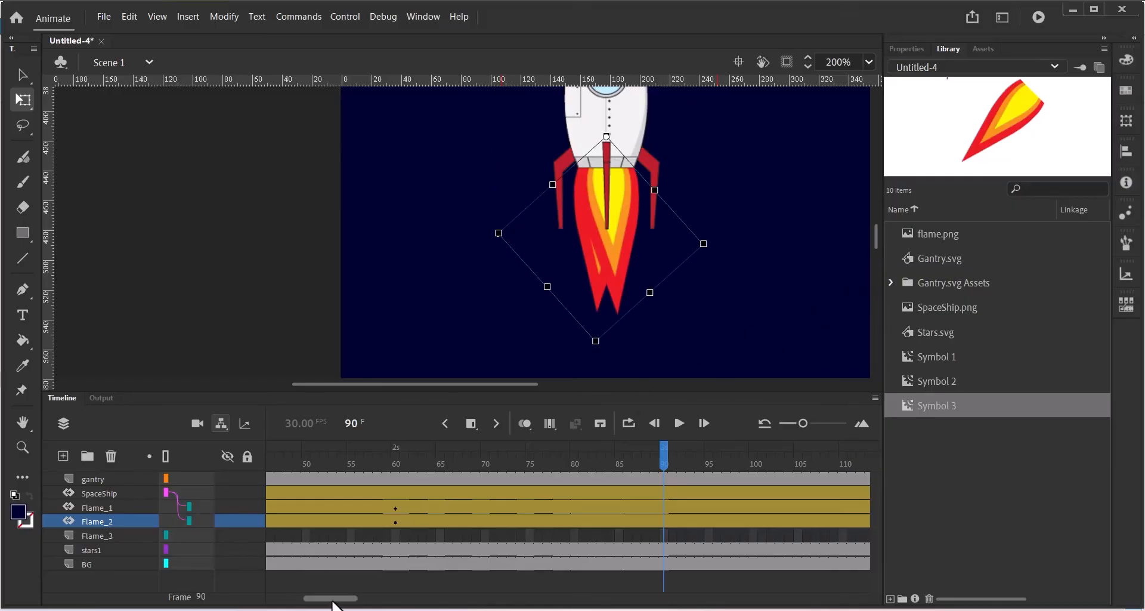
{"action": "left_click_drag", "start_coordinate": [333, 605], "coordinate": [271, 607]}
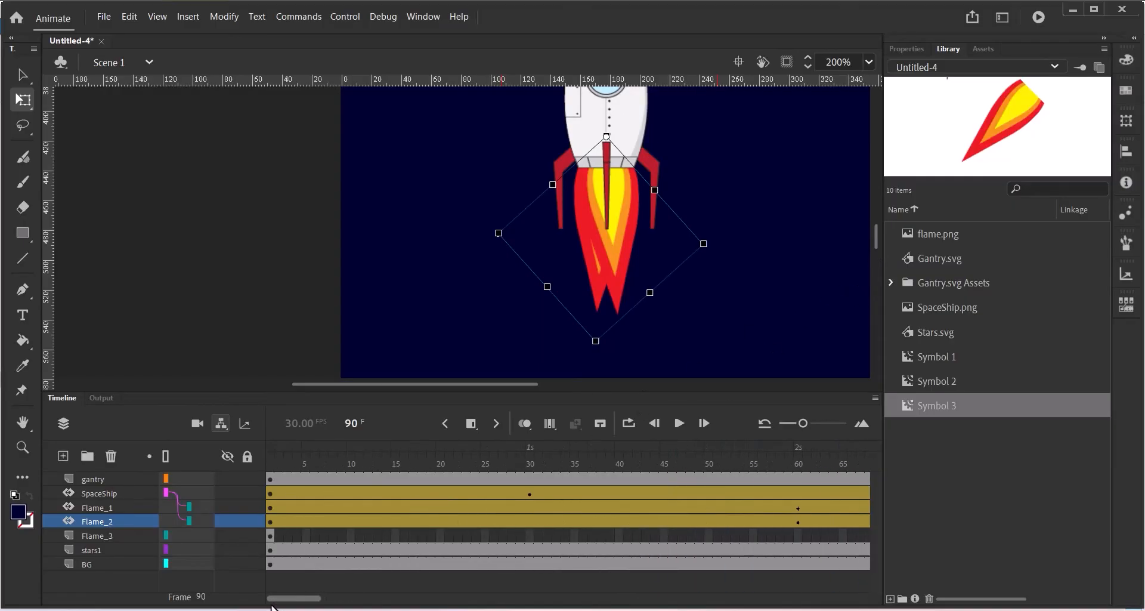
{"action": "left_click", "coordinate": [91, 537]}
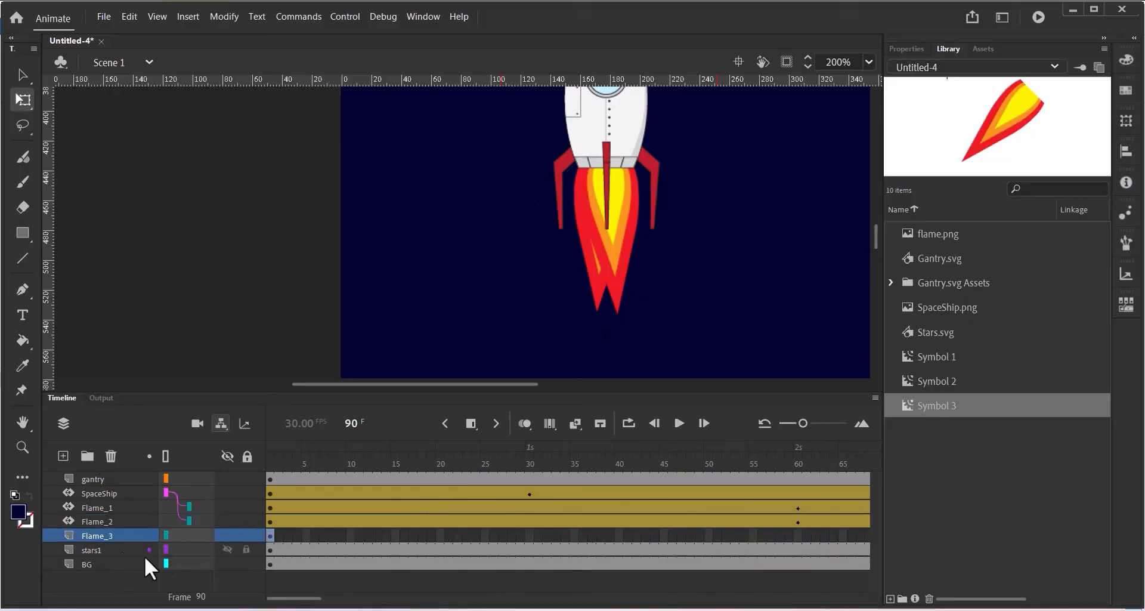
{"action": "left_click", "coordinate": [269, 535]}
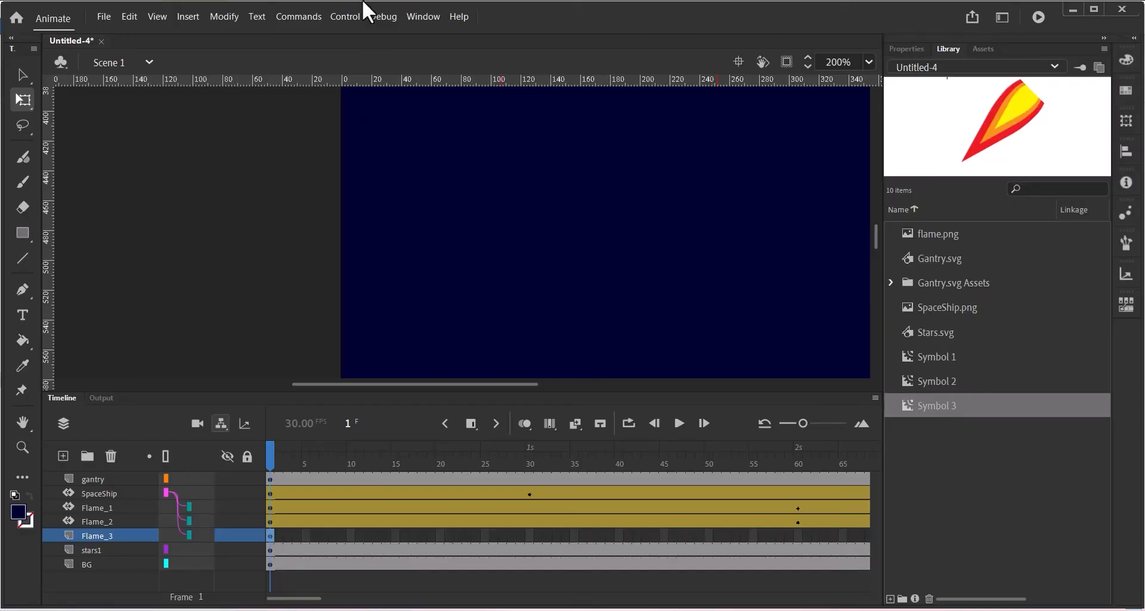
{"action": "left_click", "coordinate": [190, 17]}
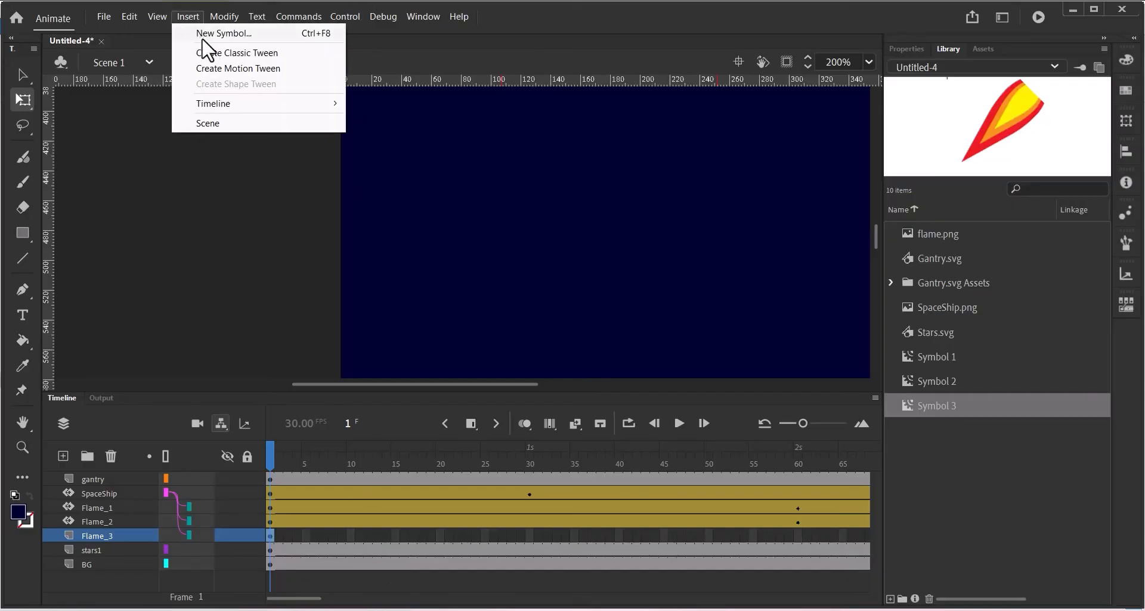
{"action": "left_click", "coordinate": [223, 68]}
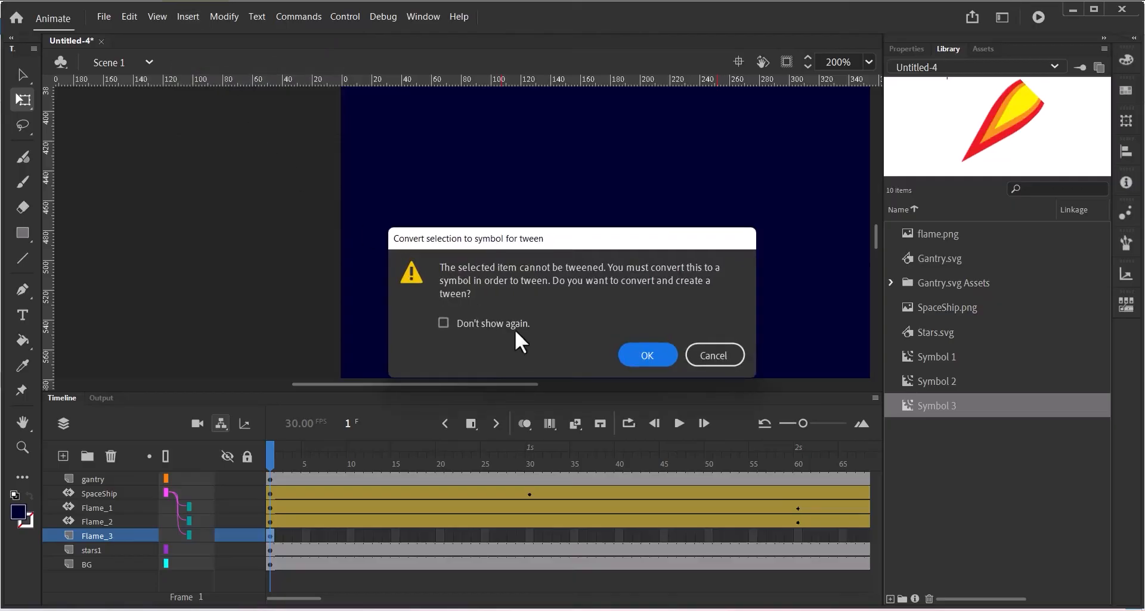
{"action": "left_click", "coordinate": [647, 355]}
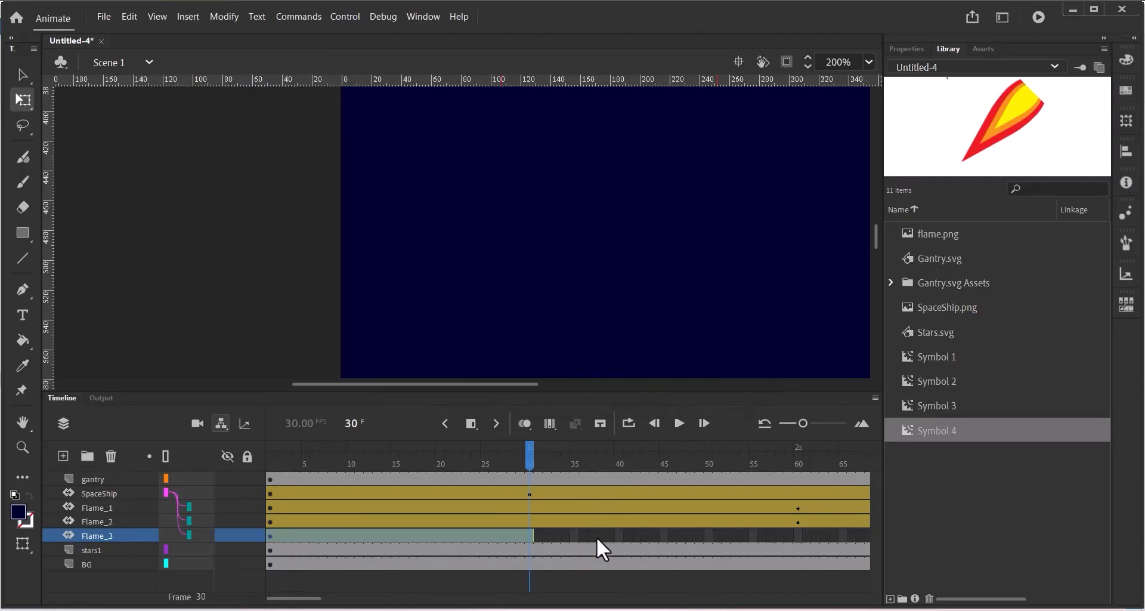
- Move the Flame_3 tween span along the timeline so that it starts at frame 90
{"action": "left_click_drag", "start_coordinate": [596, 536], "coordinate": [707, 534]}
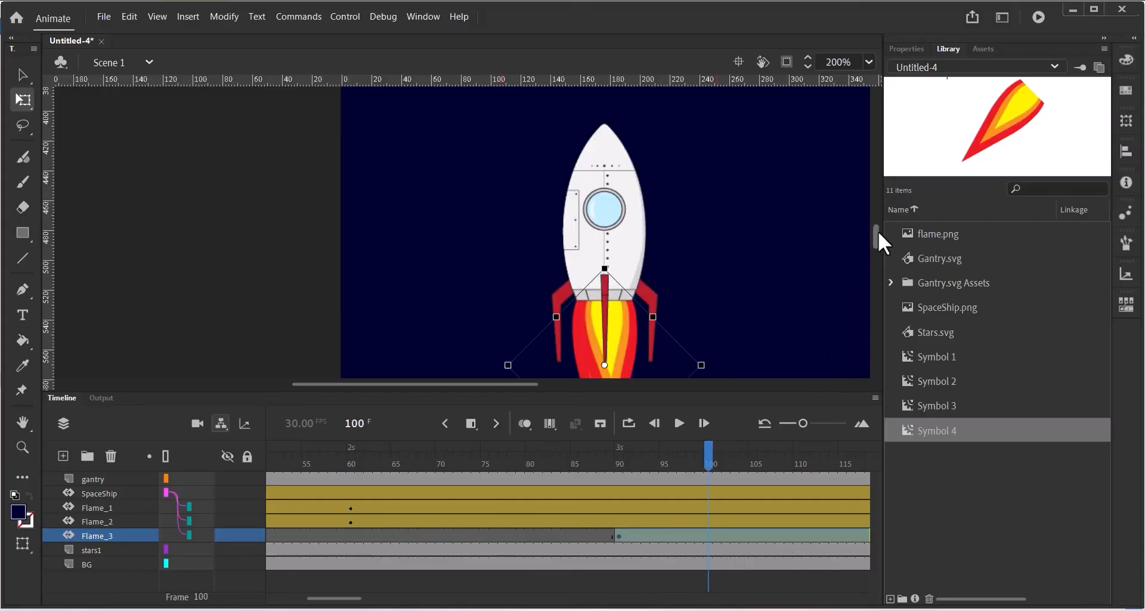
{"action": "scroll", "coordinate": [877, 232], "scroll_direction": "down", "scroll_amount": 1}
{"action": "scroll", "coordinate": [876, 239], "scroll_direction": "down", "scroll_amount": 5}
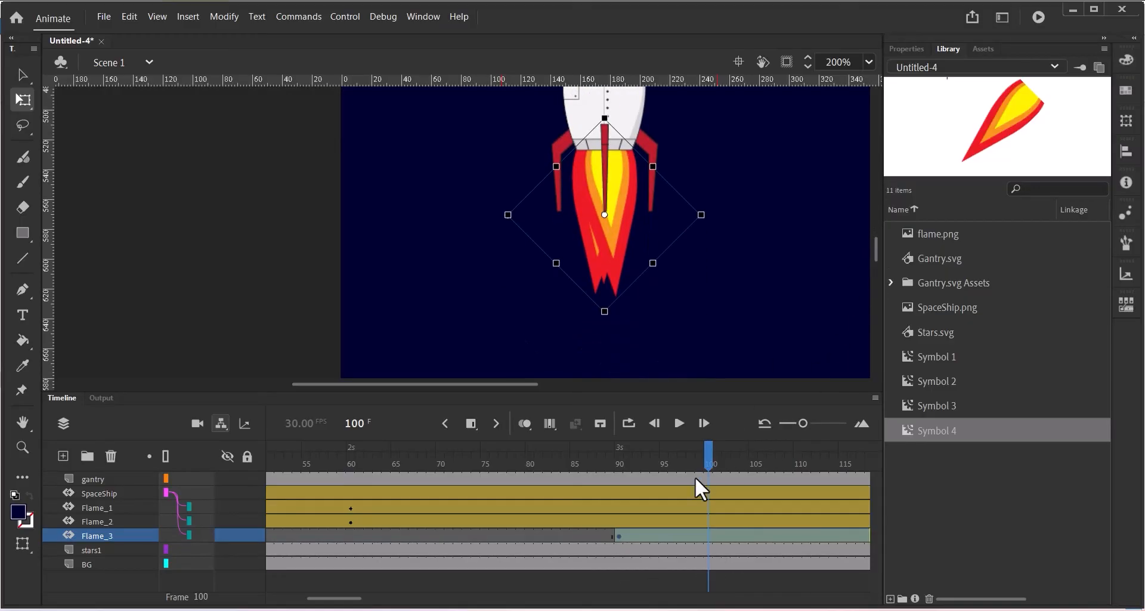
- At frame 90, move the Flame_3 transformation point to the flame's upper corner and stretch the flame slightly straight down
{"action": "left_click_drag", "start_coordinate": [711, 457], "coordinate": [616, 474]}
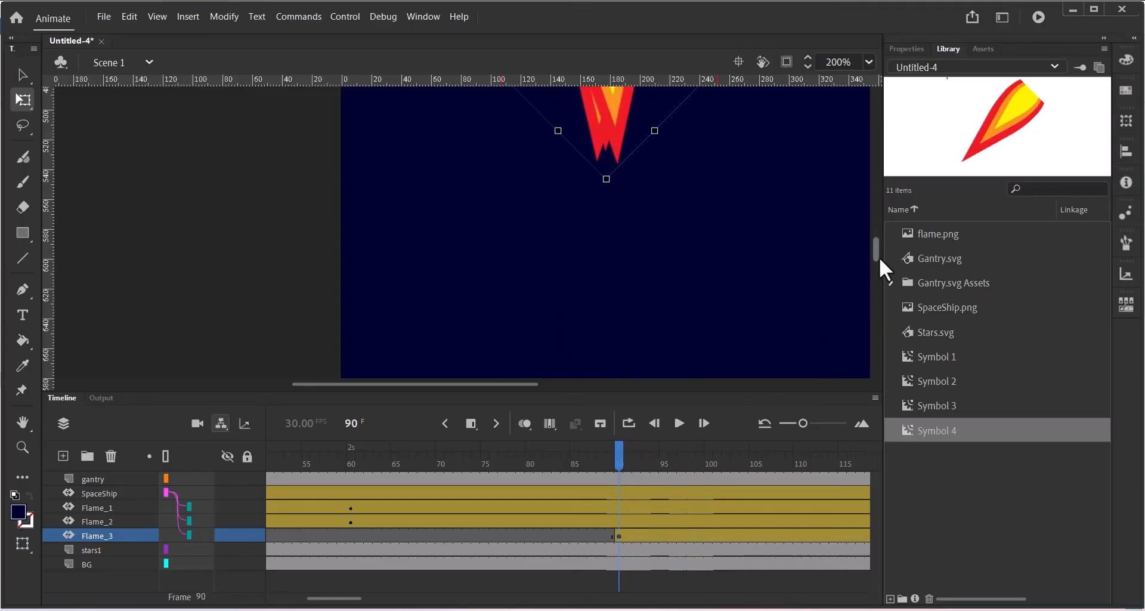
{"action": "left_click_drag", "start_coordinate": [879, 256], "coordinate": [879, 245]}
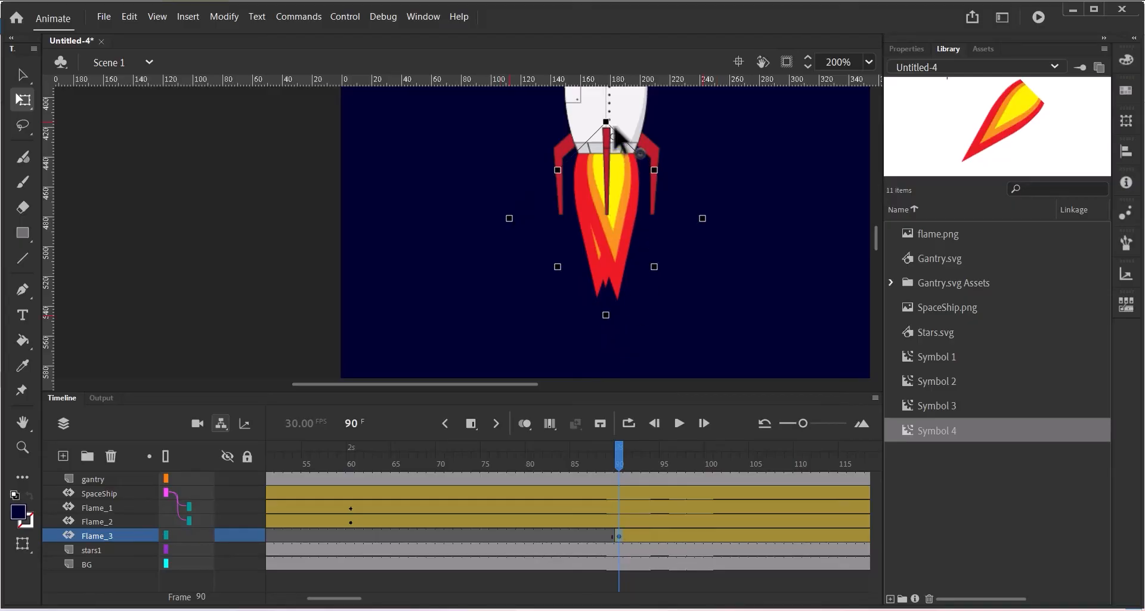
{"action": "left_click_drag", "start_coordinate": [614, 126], "coordinate": [606, 122]}
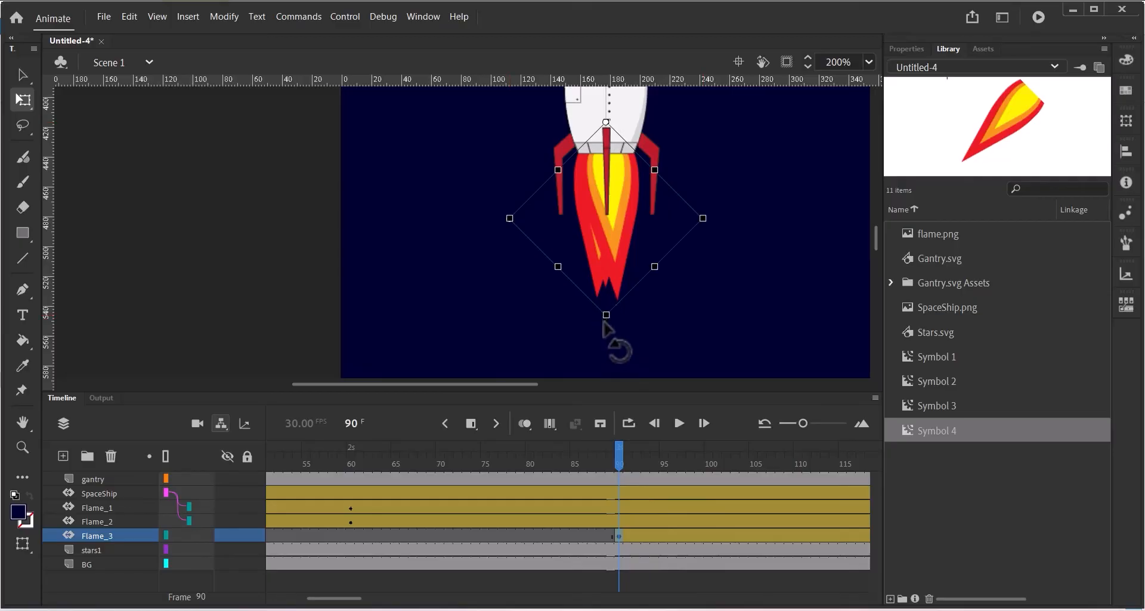
{"action": "left_click_drag", "start_coordinate": [604, 324], "coordinate": [605, 337]}
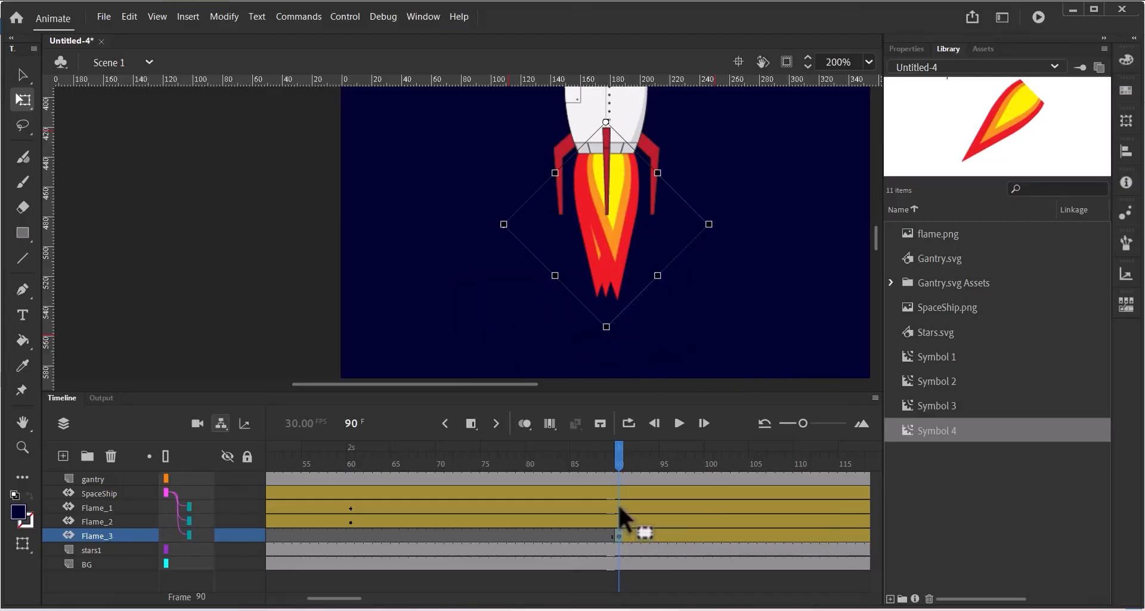
- At frame 90, spread the outer flames by pulling Flame_1's tip slightly to the right and Flame_2's tip slightly to the left
{"action": "left_click", "coordinate": [618, 507]}
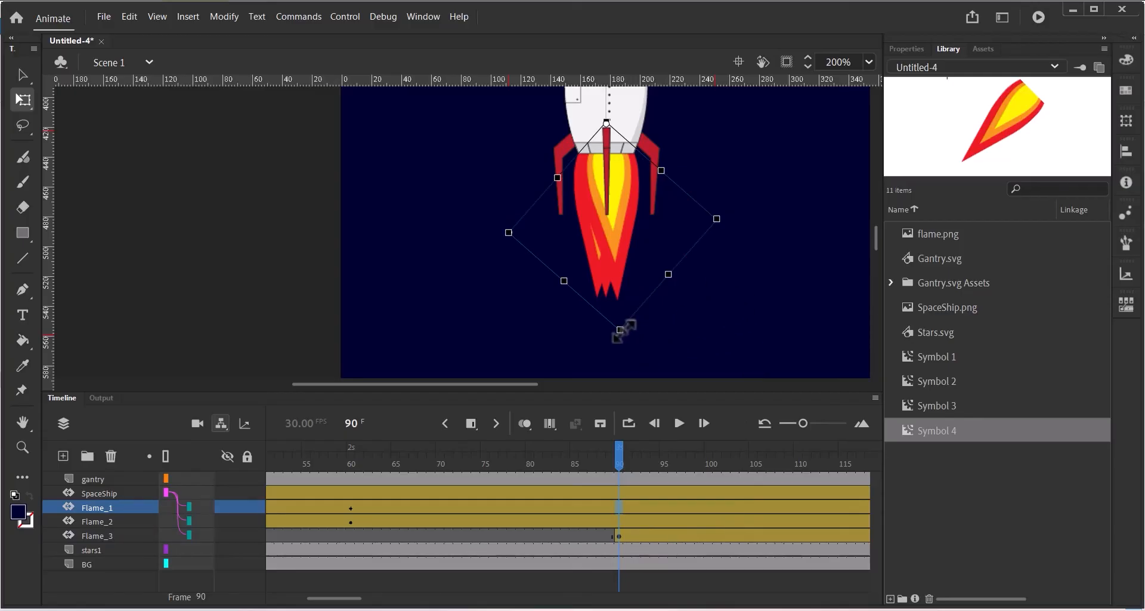
{"action": "mouse_move", "coordinate": [620, 330]}
{"action": "left_mouse_down"}
{"action": "mouse_move", "coordinate": [635, 353]}
{"action": "mouse_move", "coordinate": [624, 330]}
{"action": "left_mouse_up"}
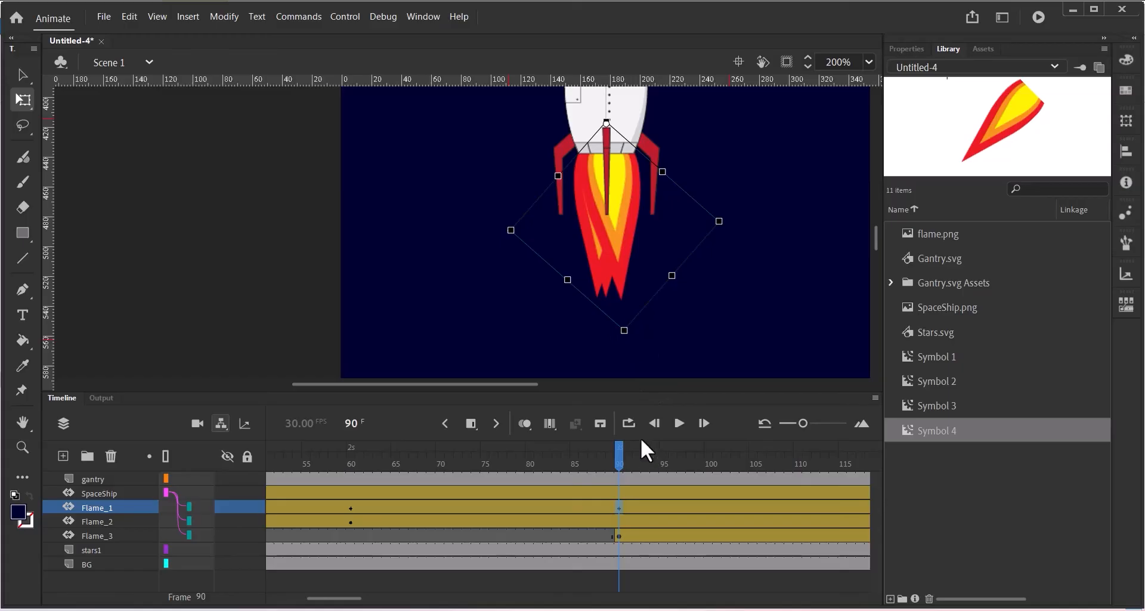
{"action": "left_click_drag", "start_coordinate": [617, 524], "coordinate": [661, 526]}
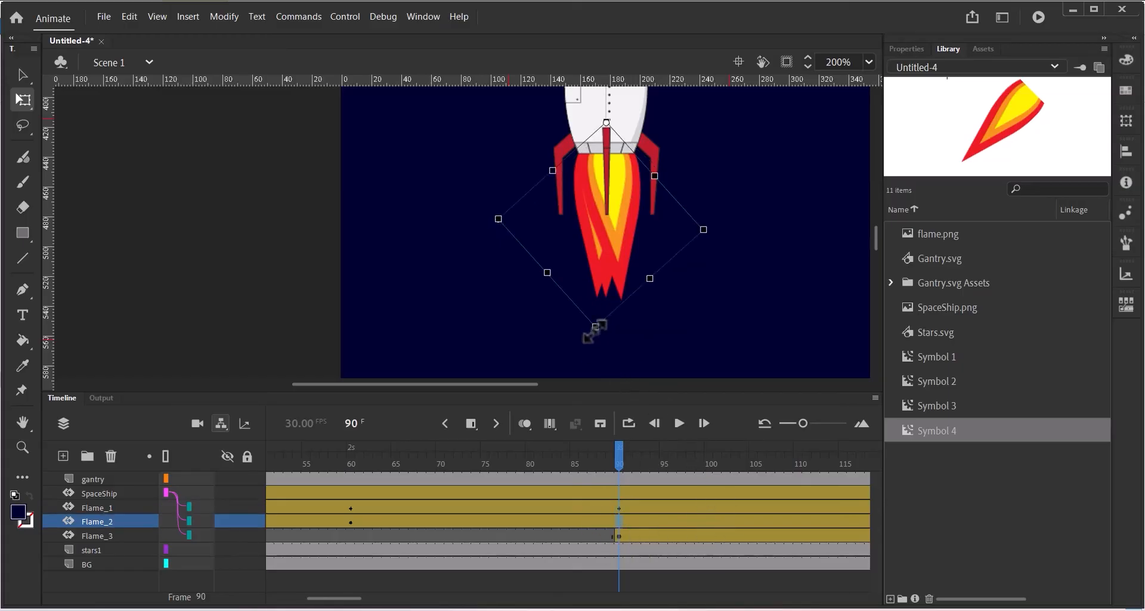
{"action": "left_click_drag", "start_coordinate": [595, 328], "coordinate": [589, 332]}
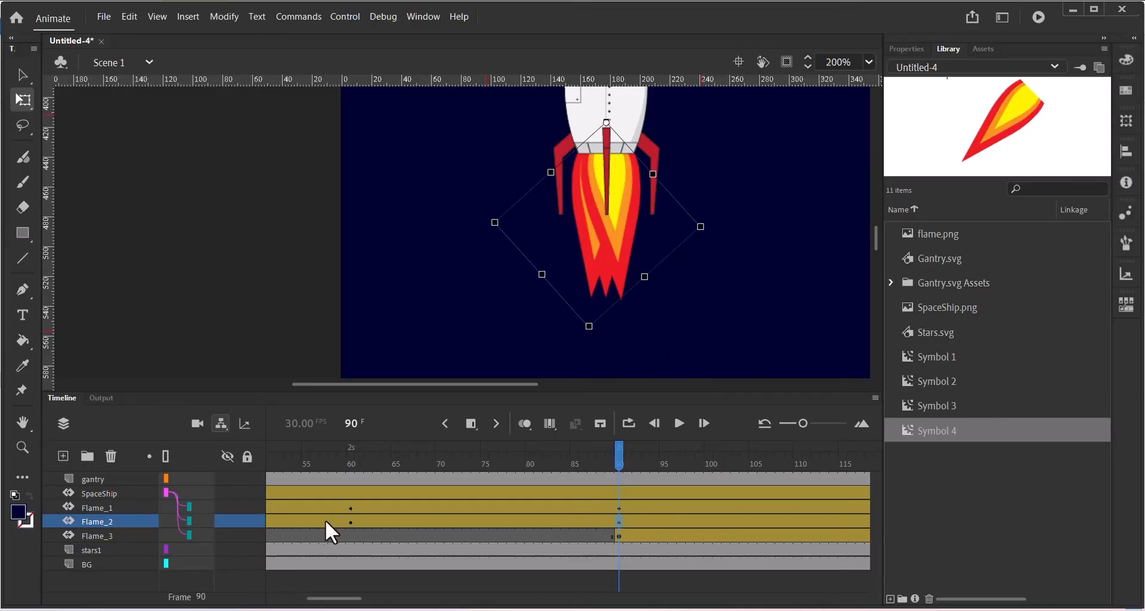
{"action": "left_click_drag", "start_coordinate": [351, 601], "coordinate": [368, 603]}
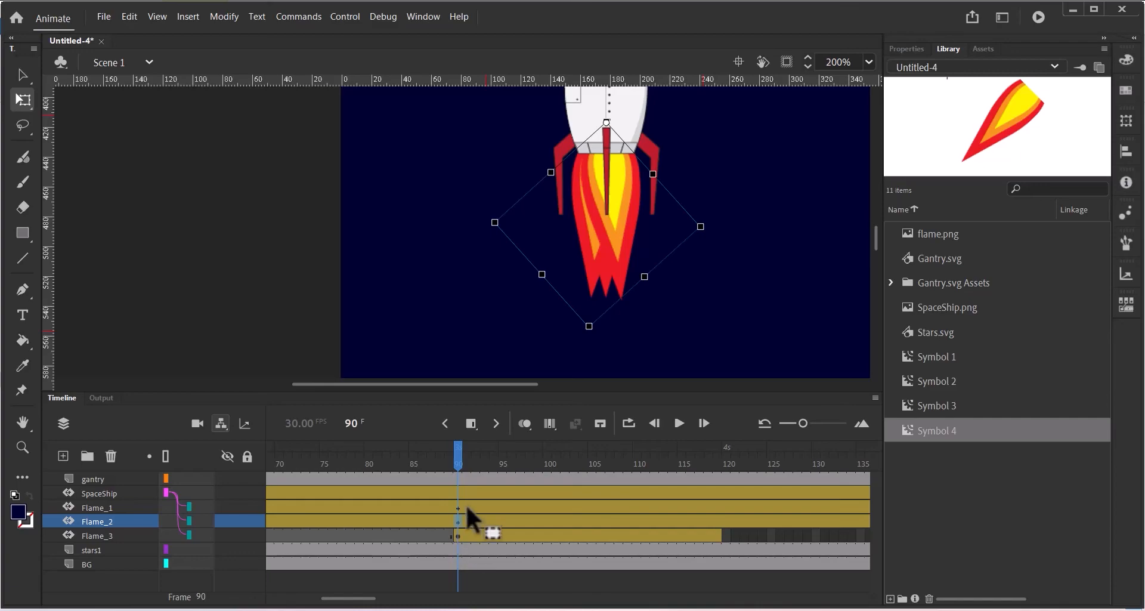
{"action": "left_click_drag", "start_coordinate": [371, 604], "coordinate": [378, 602]}
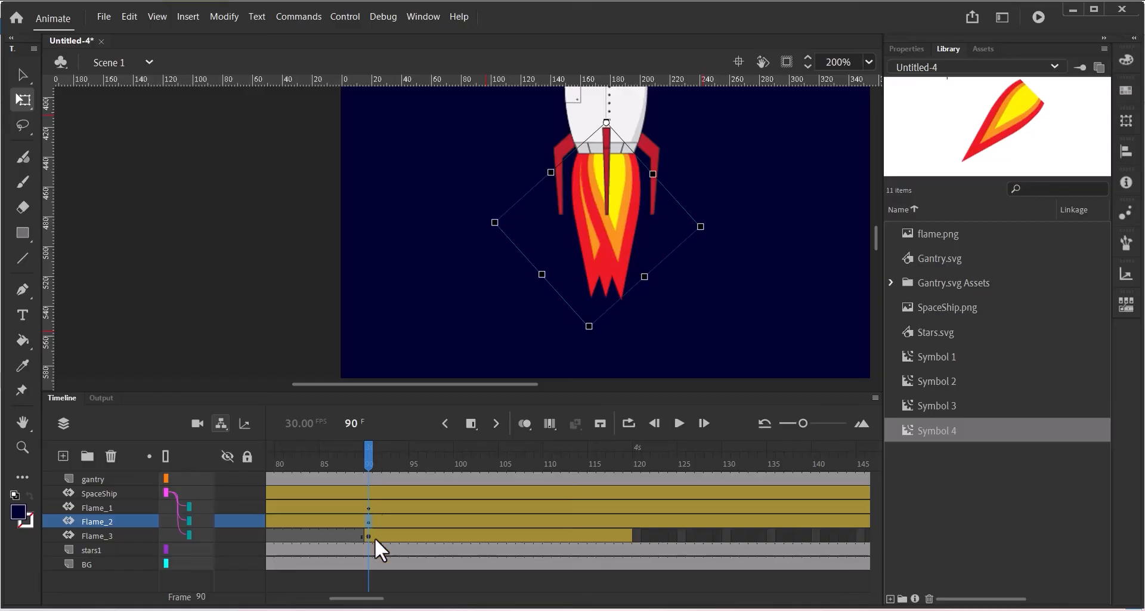
{"action": "left_click_drag", "start_coordinate": [379, 598], "coordinate": [382, 598]}
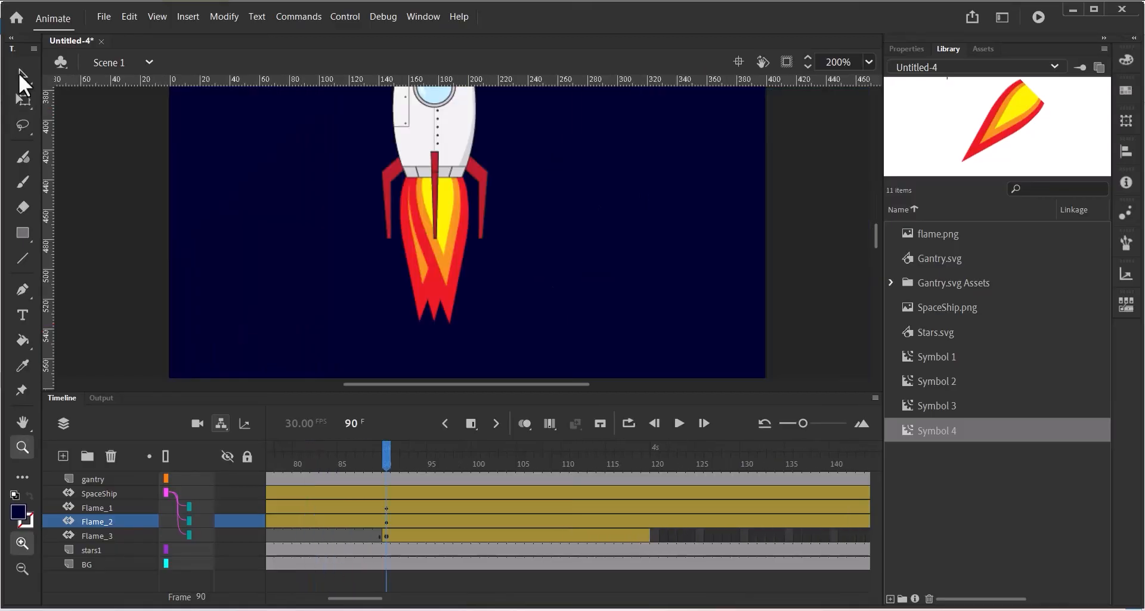
{"action": "key", "text": "z"}
{"action": "left_click", "coordinate": [20, 77]}
- Return to frame 60 and scale Flame_1 down so its tip ends noticeably higher than Flame_2's tip
{"action": "left_click_drag", "start_coordinate": [350, 598], "coordinate": [318, 602]}
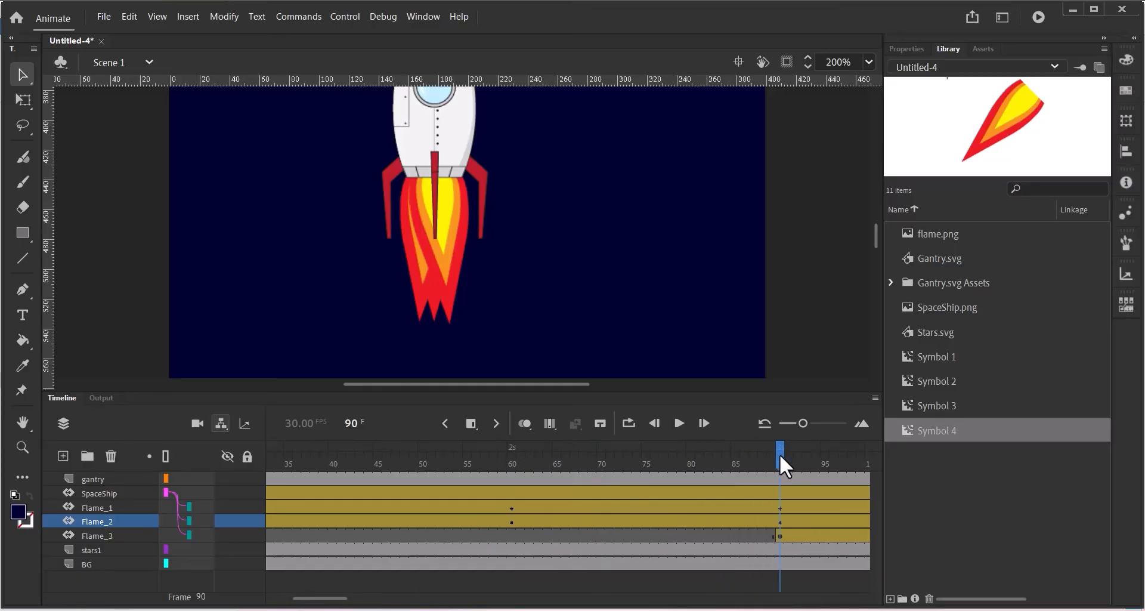
{"action": "left_click_drag", "start_coordinate": [779, 453], "coordinate": [512, 468]}
{"action": "scroll", "coordinate": [797, 240], "scroll_direction": "up", "scroll_amount": 8}
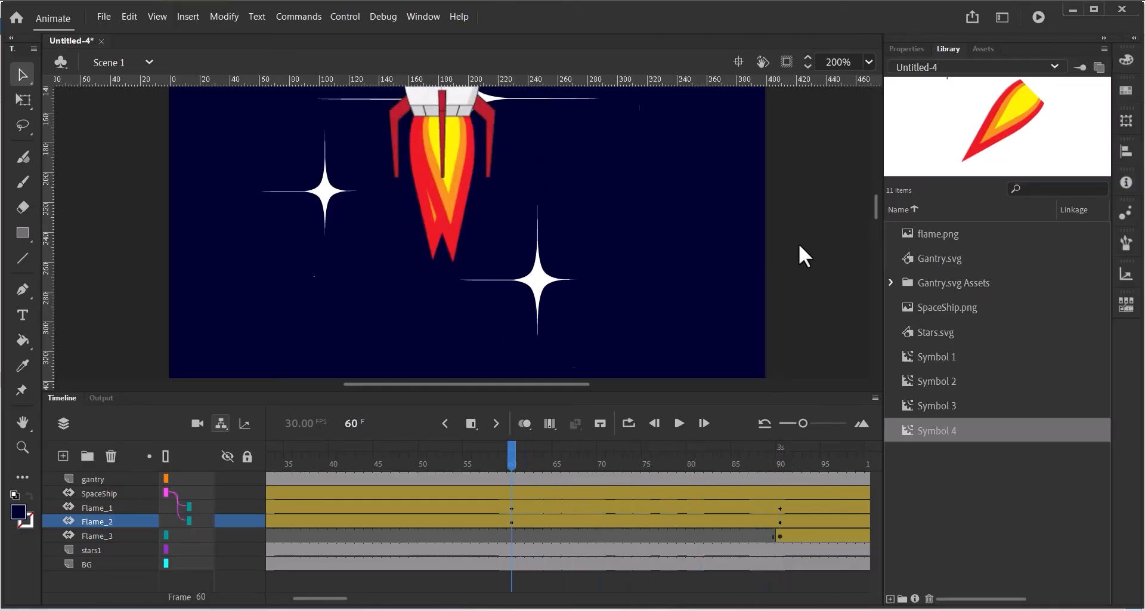
{"action": "scroll", "coordinate": [797, 240], "scroll_direction": "down", "scroll_amount": 2}
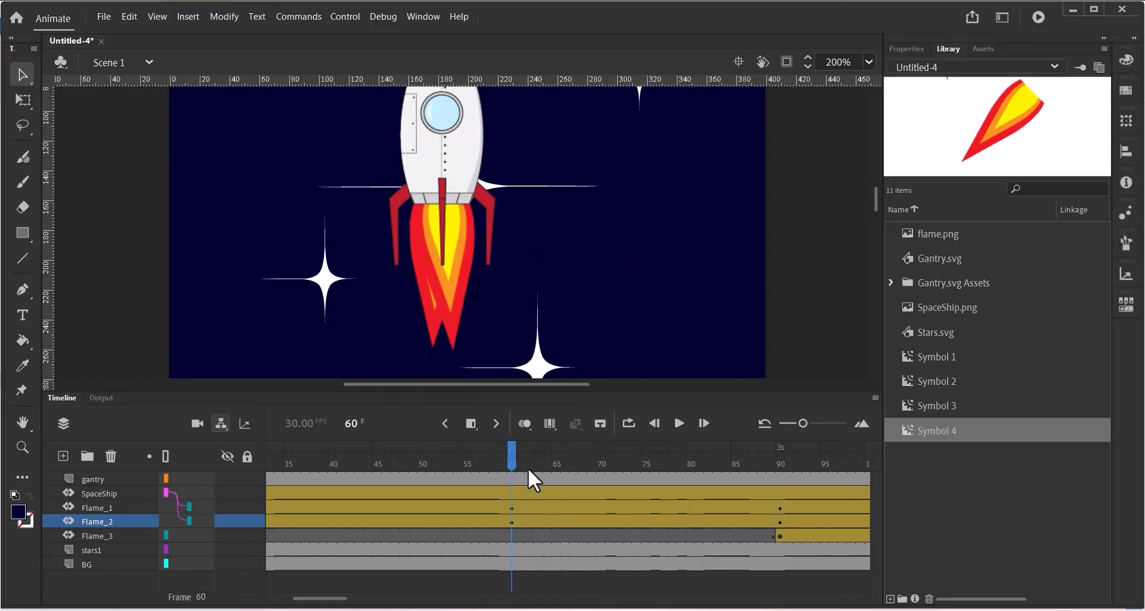
{"action": "left_click", "coordinate": [512, 508]}
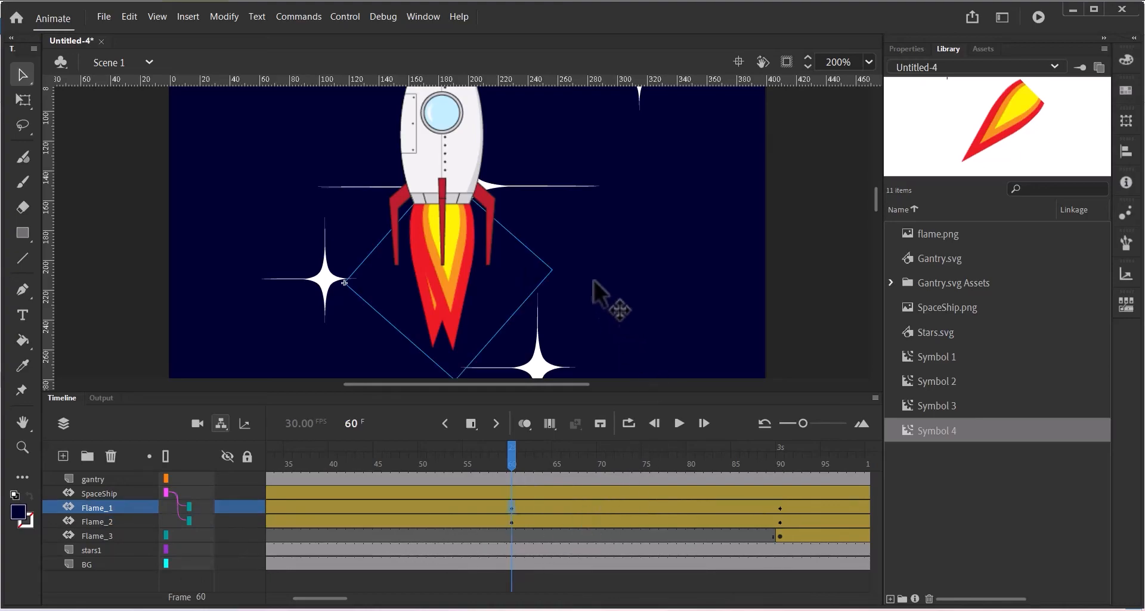
{"action": "scroll", "coordinate": [614, 269], "scroll_direction": "down", "scroll_amount": 3}
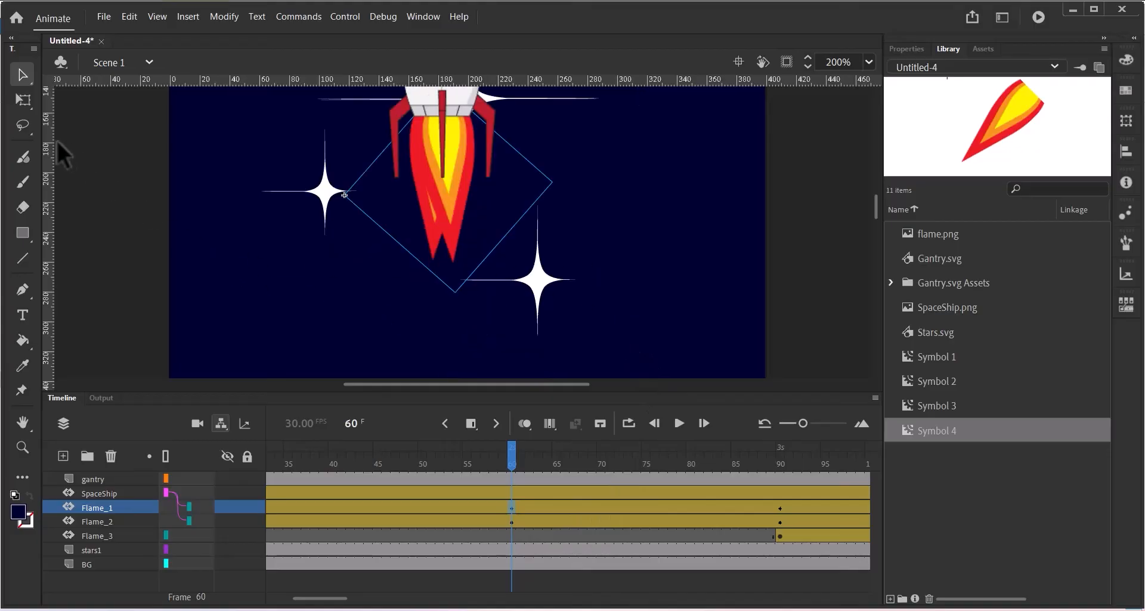
{"action": "left_click", "coordinate": [23, 100]}
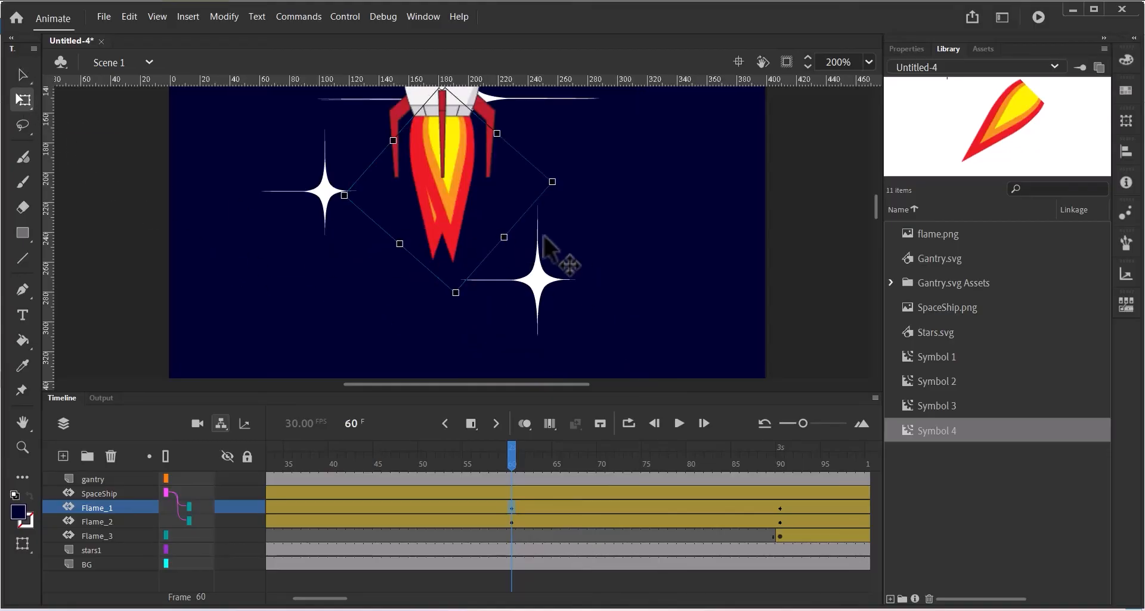
{"action": "scroll", "coordinate": [595, 250], "scroll_direction": "up", "scroll_amount": 3}
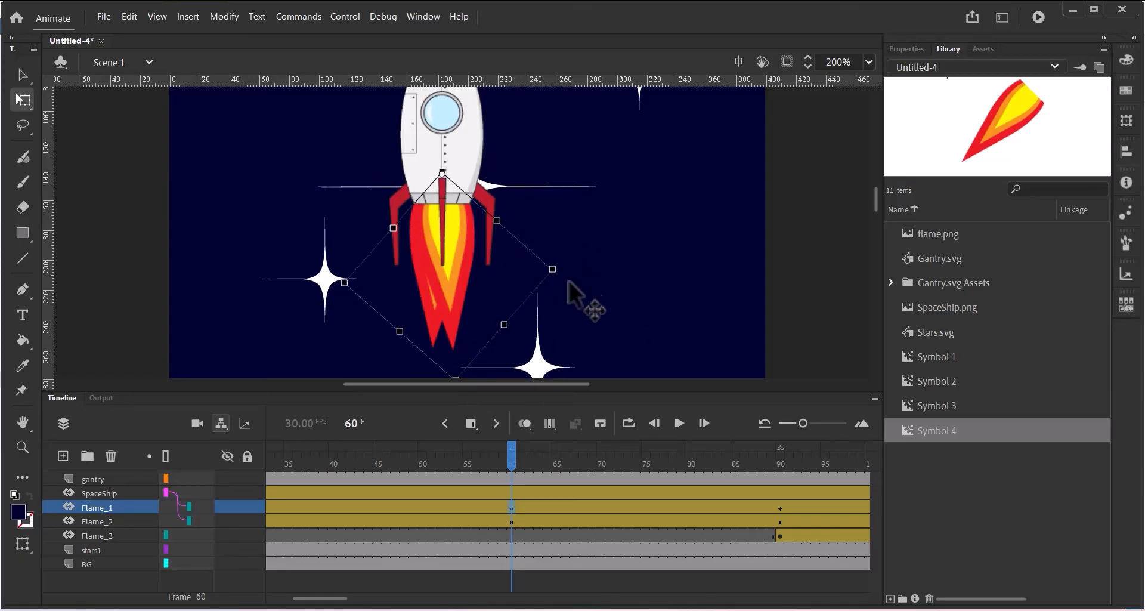
{"action": "scroll", "coordinate": [611, 270], "scroll_direction": "down", "scroll_amount": 3}
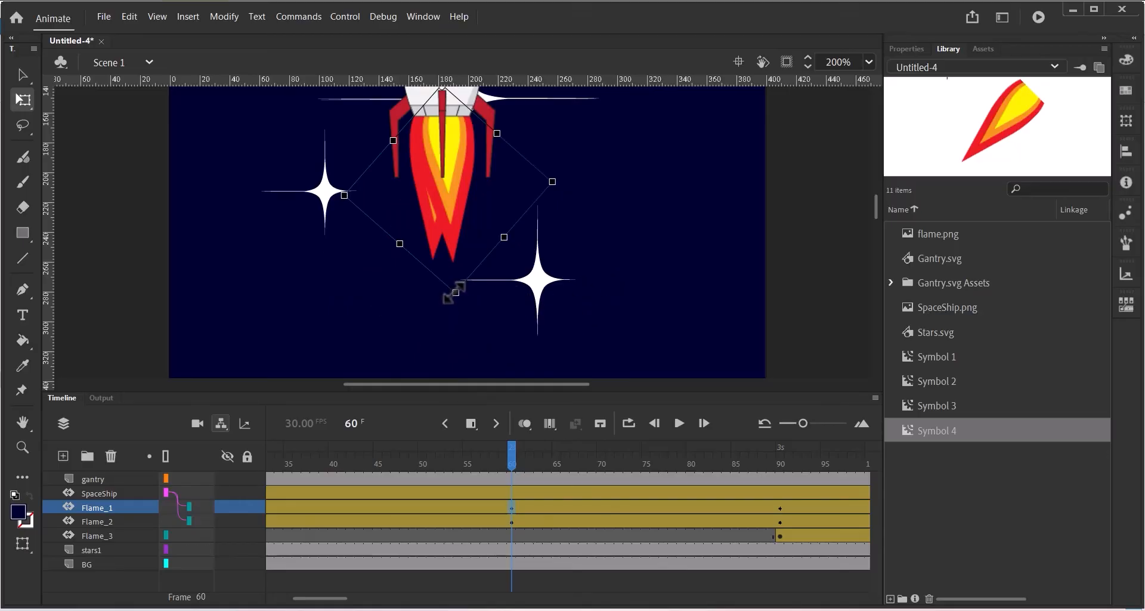
{"action": "left_click_drag", "start_coordinate": [455, 291], "coordinate": [454, 258]}
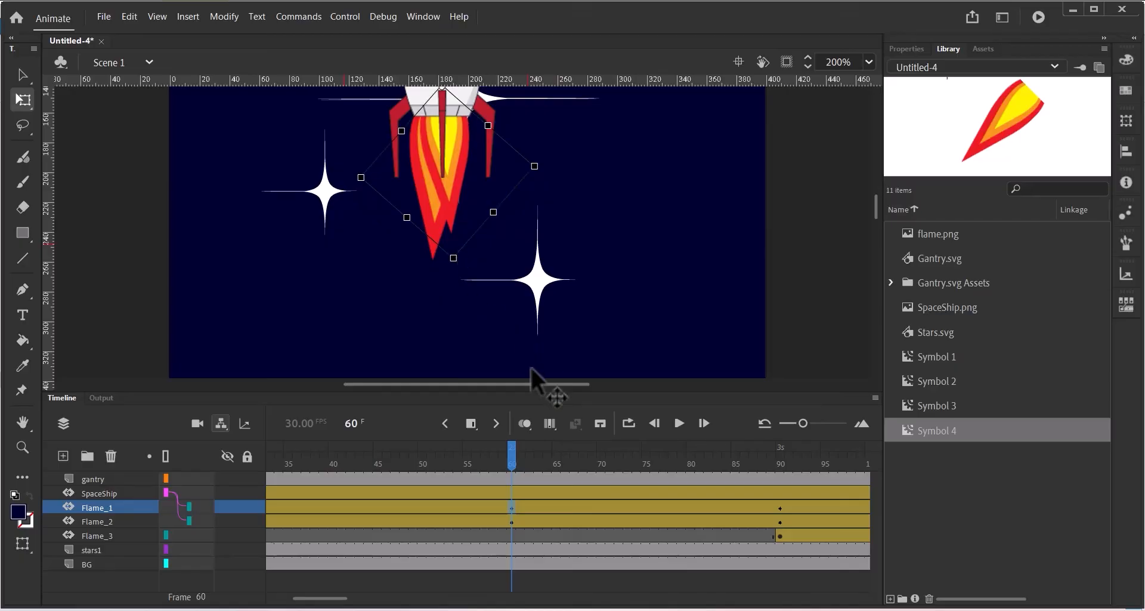
- At frame 60, scale Flame_2 down so its tip ends level with Flame_1's tip
{"action": "left_click", "coordinate": [512, 522]}
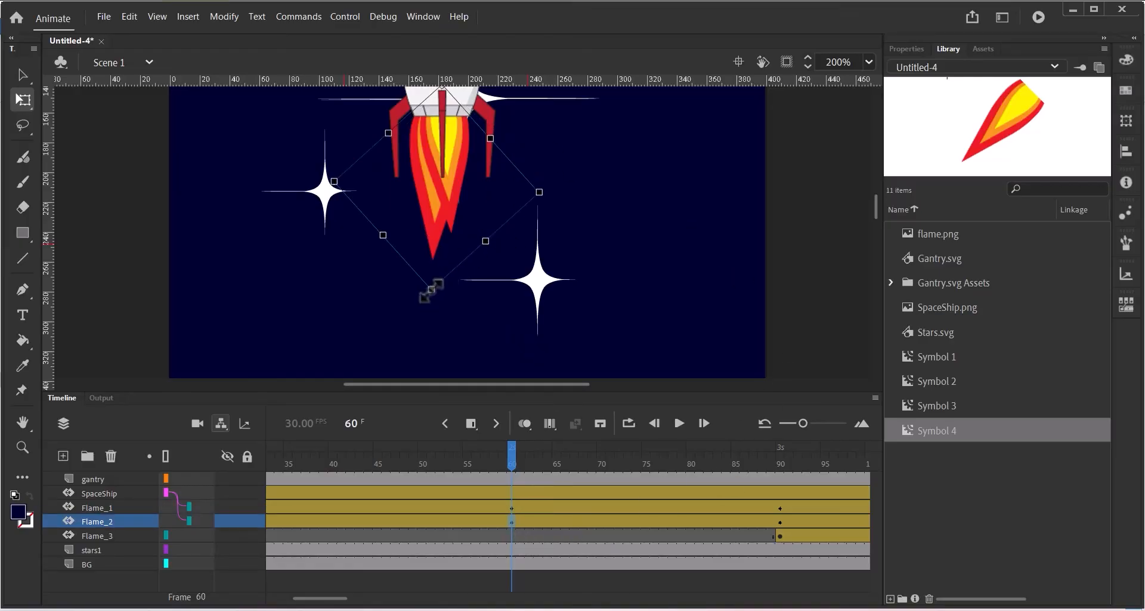
{"action": "left_click_drag", "start_coordinate": [432, 289], "coordinate": [435, 268]}
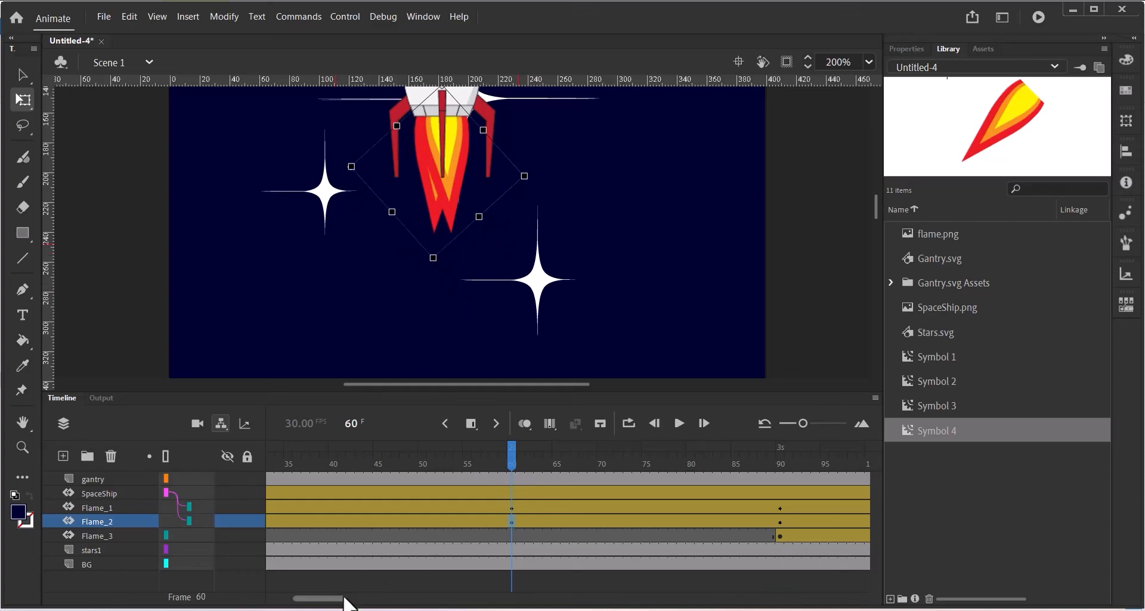
- Extend the Flame_3 tween span to frame 150 so that it ends together with the Flame_1 and Flame_2 spans
{"action": "left_click_drag", "start_coordinate": [344, 597], "coordinate": [353, 599]}
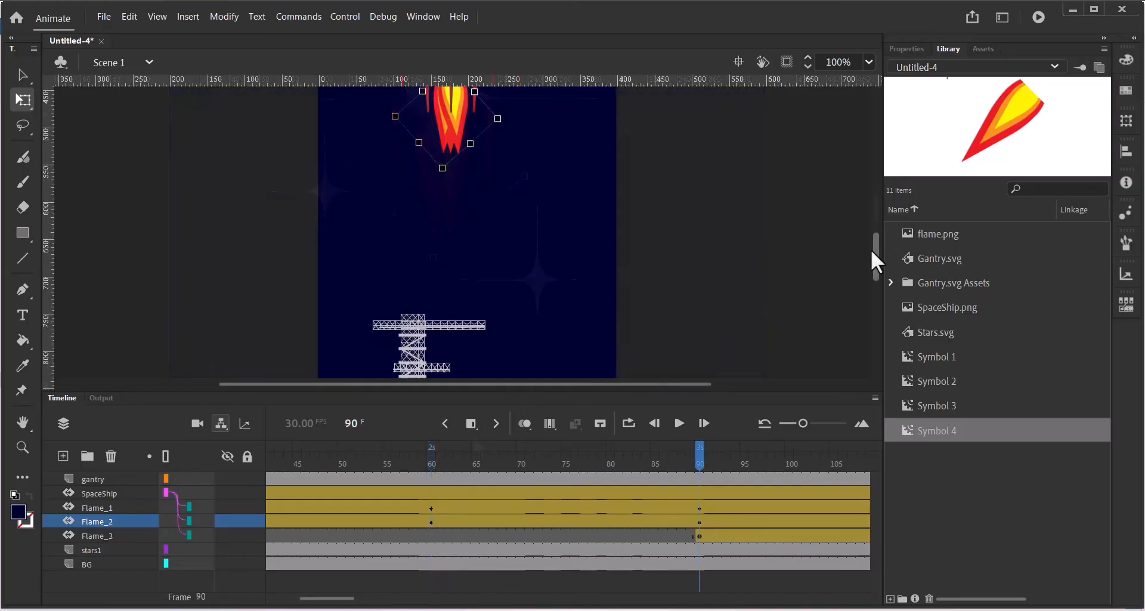
{"action": "scroll", "coordinate": [870, 248], "scroll_direction": "down", "scroll_amount": 3}
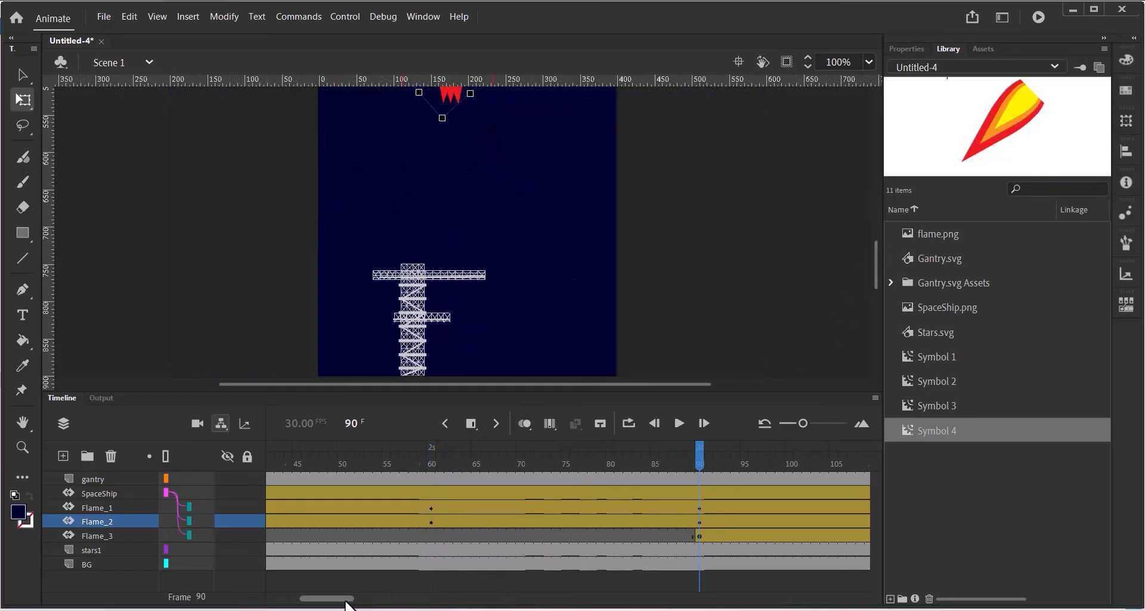
{"action": "left_click_drag", "start_coordinate": [345, 599], "coordinate": [364, 598]}
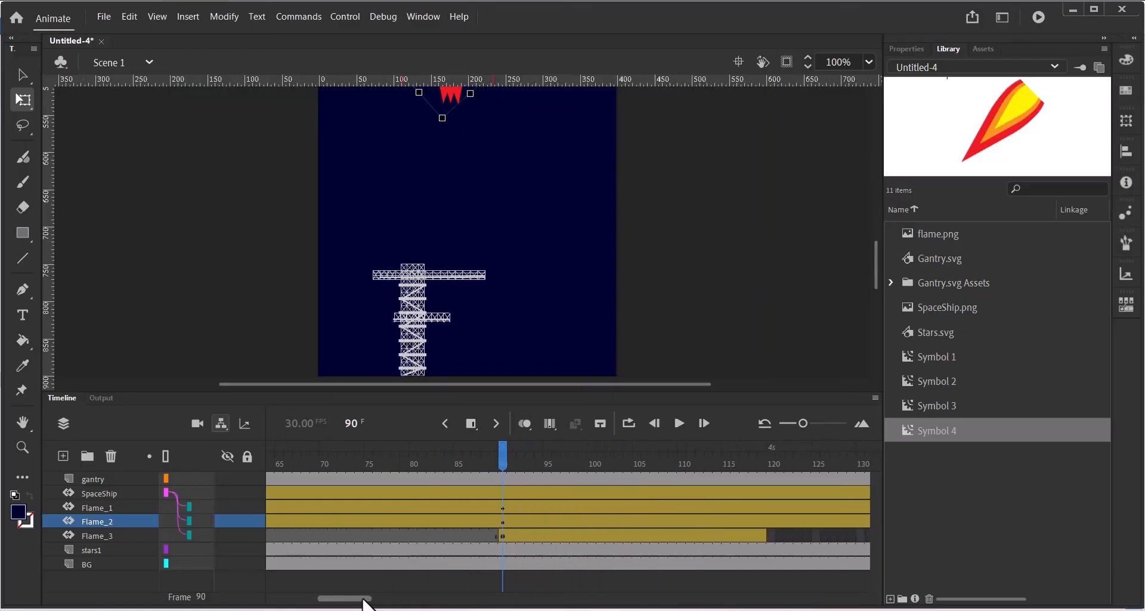
{"action": "left_click_drag", "start_coordinate": [505, 452], "coordinate": [779, 470]}
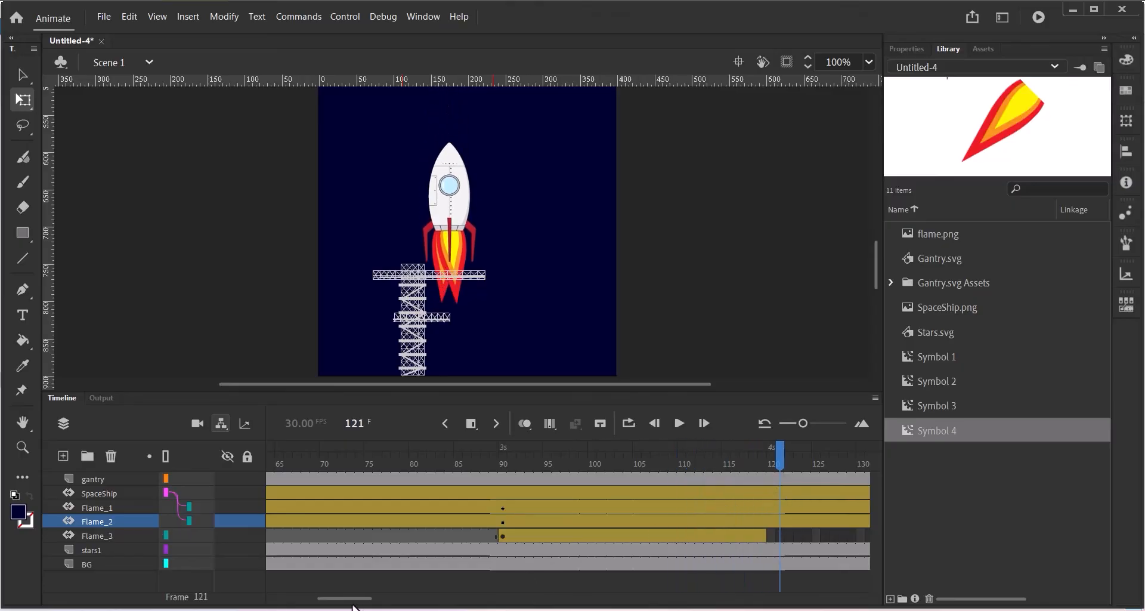
{"action": "left_click_drag", "start_coordinate": [356, 599], "coordinate": [388, 605]}
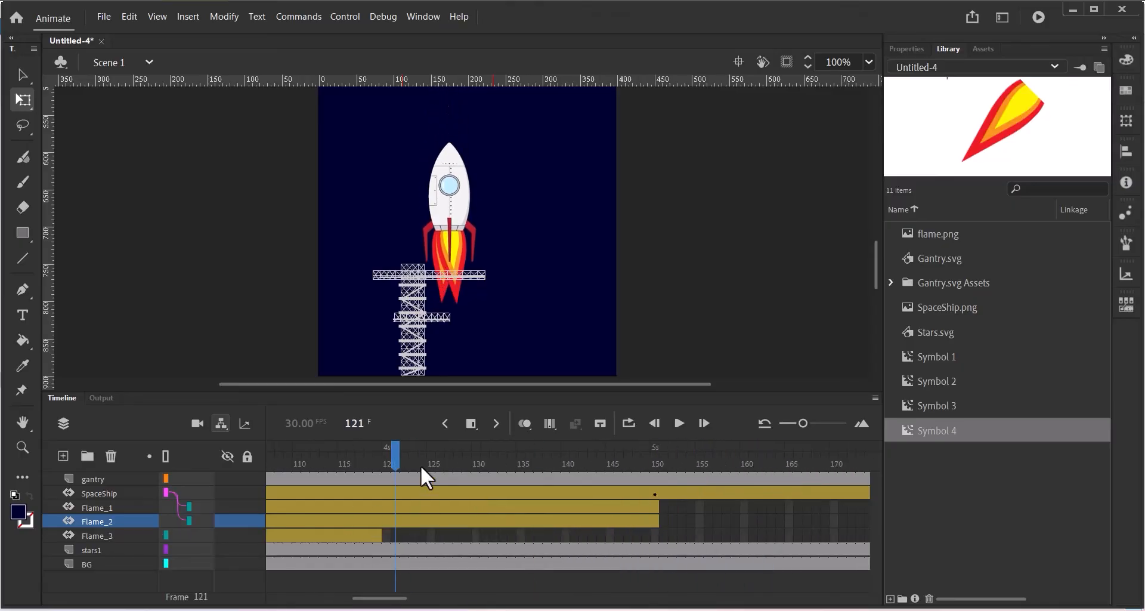
{"action": "left_click_drag", "start_coordinate": [398, 461], "coordinate": [652, 469]}
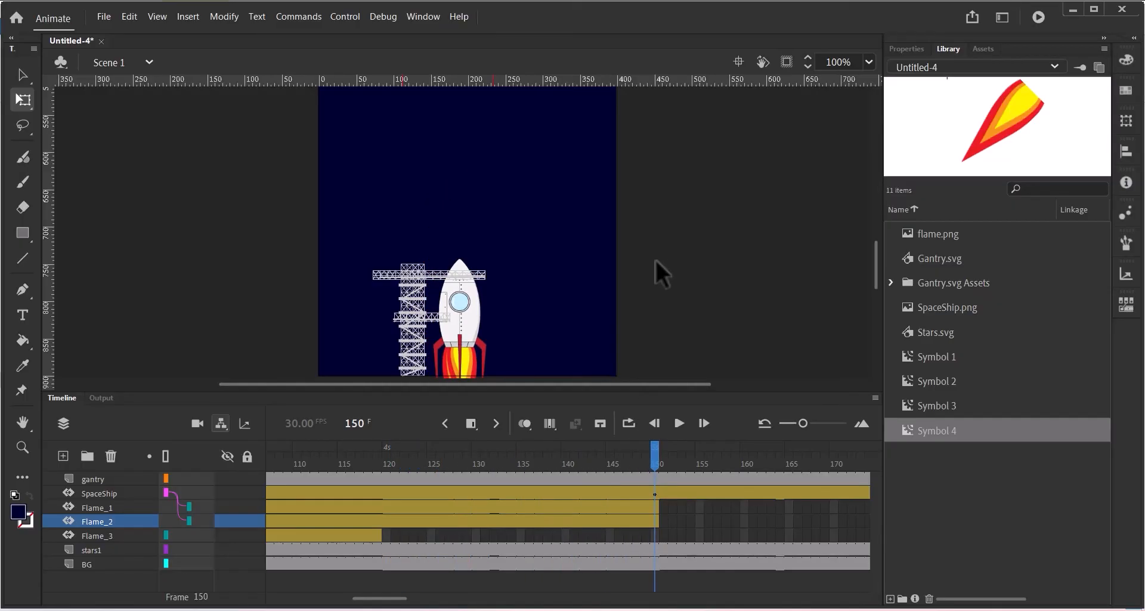
{"action": "scroll", "coordinate": [655, 259], "scroll_direction": "down", "scroll_amount": 3}
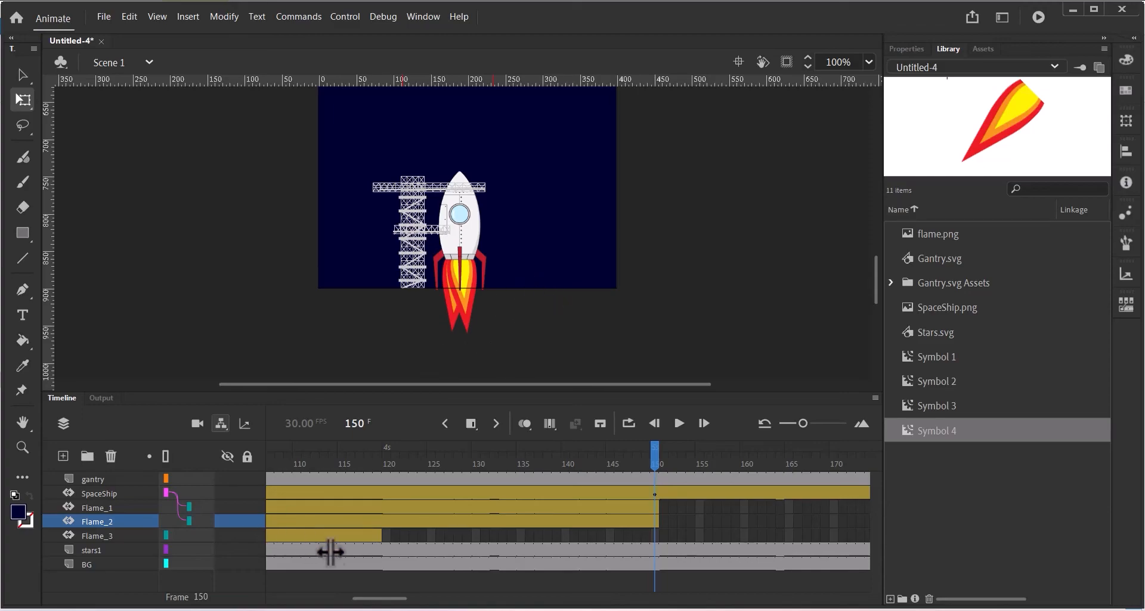
{"action": "left_click", "coordinate": [361, 539]}
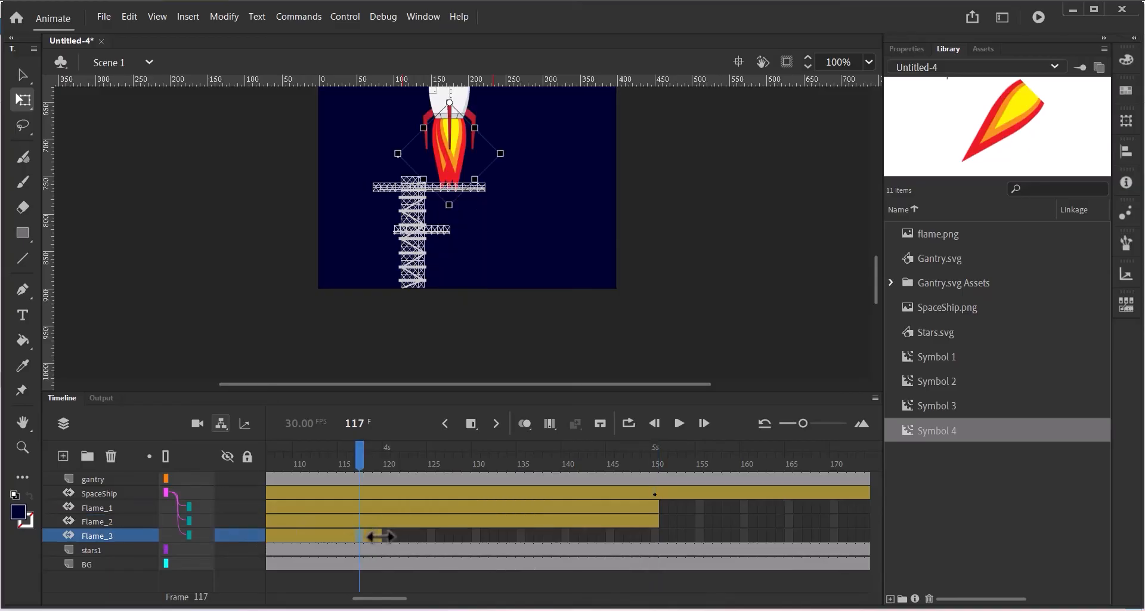
{"action": "left_click_drag", "start_coordinate": [380, 537], "coordinate": [656, 532]}
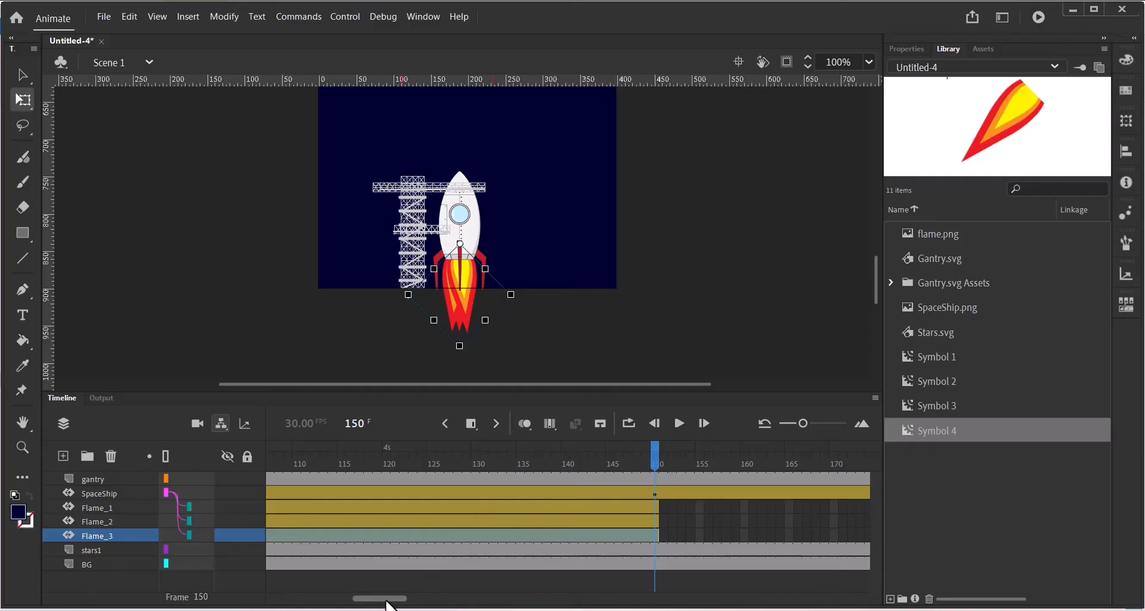
- At frame 120, rotate Flame_1 and Flame_2 inward so that their tips point straight down at the centre beneath the ship
{"action": "left_click_drag", "start_coordinate": [388, 598], "coordinate": [373, 604]}
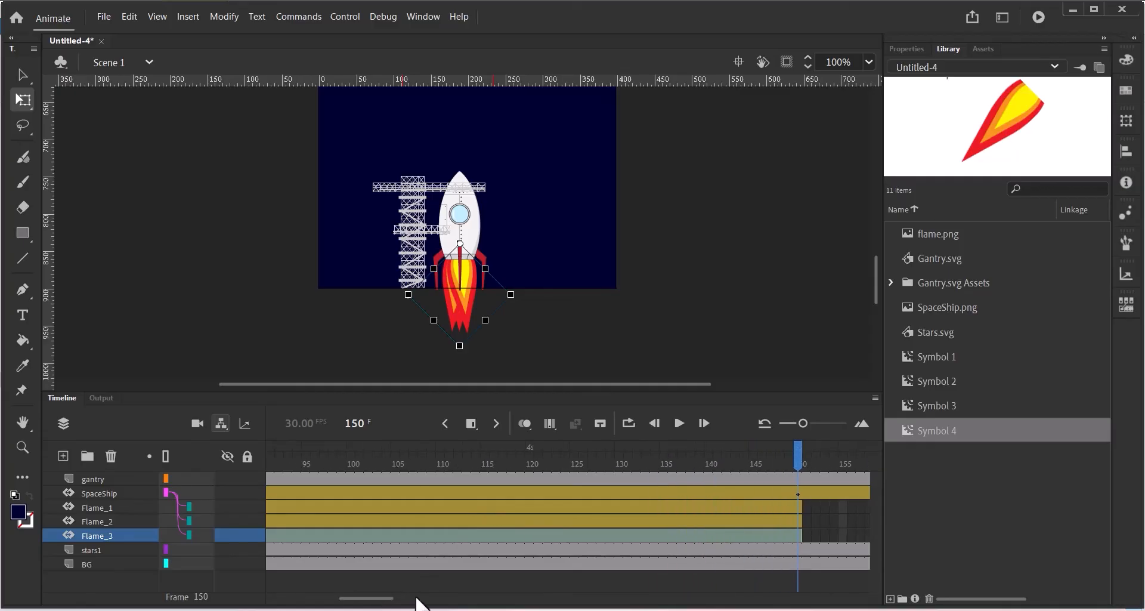
{"action": "left_click_drag", "start_coordinate": [794, 455], "coordinate": [529, 512]}
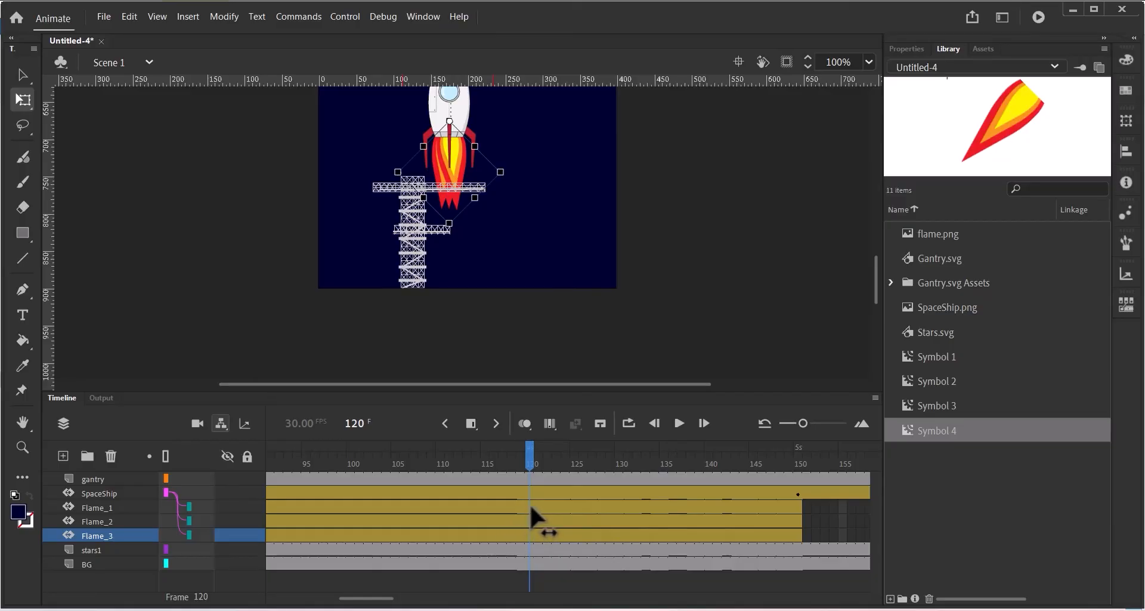
{"action": "left_click", "coordinate": [527, 505]}
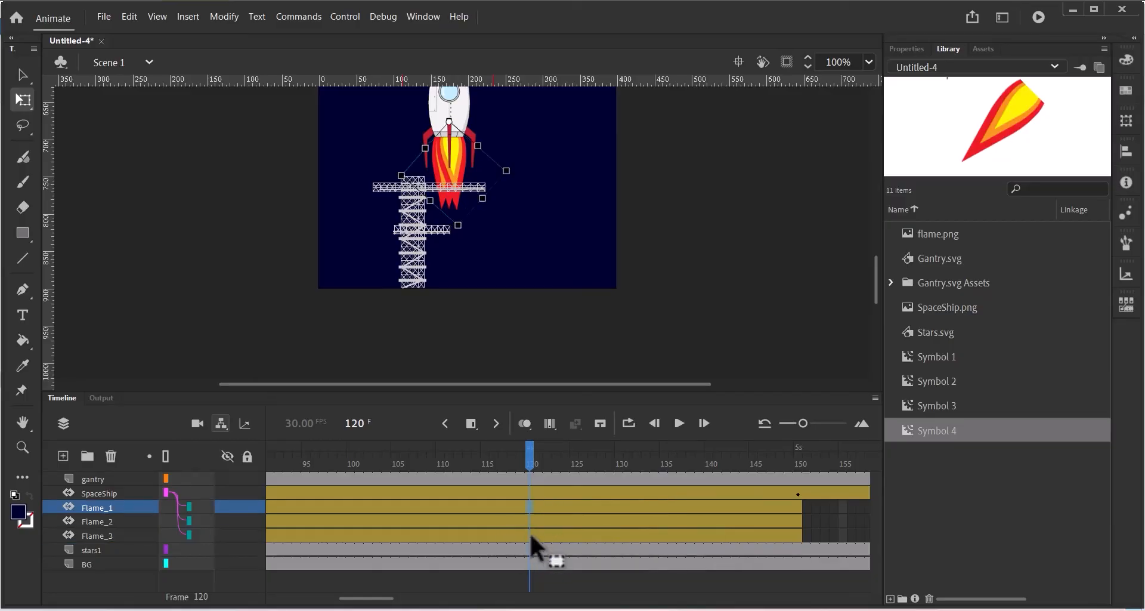
{"action": "left_click", "coordinate": [869, 62]}
{"action": "left_click", "coordinate": [892, 244]}
{"action": "scroll", "coordinate": [789, 231], "scroll_direction": "down", "scroll_amount": 15}
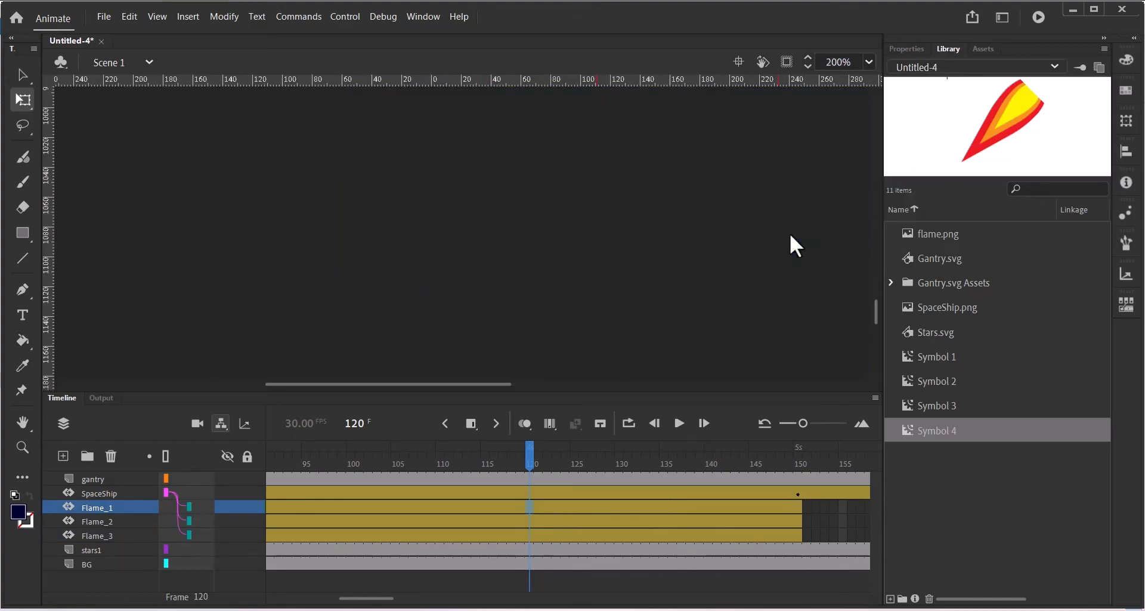
{"action": "scroll", "coordinate": [790, 232], "scroll_direction": "up", "scroll_amount": 3}
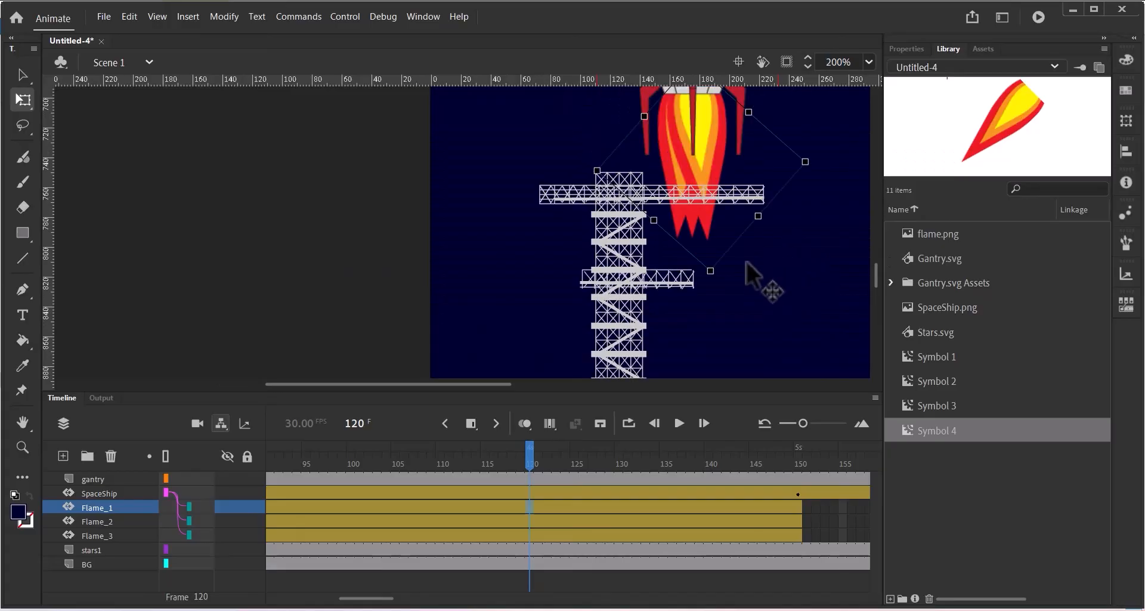
{"action": "scroll", "coordinate": [781, 245], "scroll_direction": "up", "scroll_amount": 1}
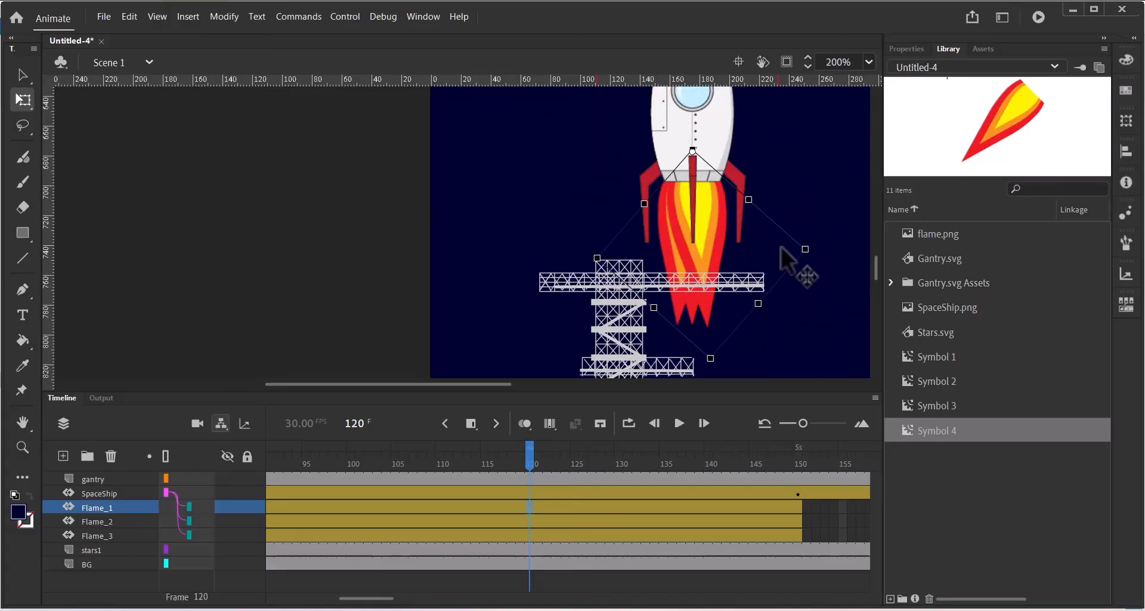
{"action": "scroll", "coordinate": [781, 246], "scroll_direction": "down", "scroll_amount": 1}
{"action": "scroll", "coordinate": [781, 245], "scroll_direction": "up", "scroll_amount": 1}
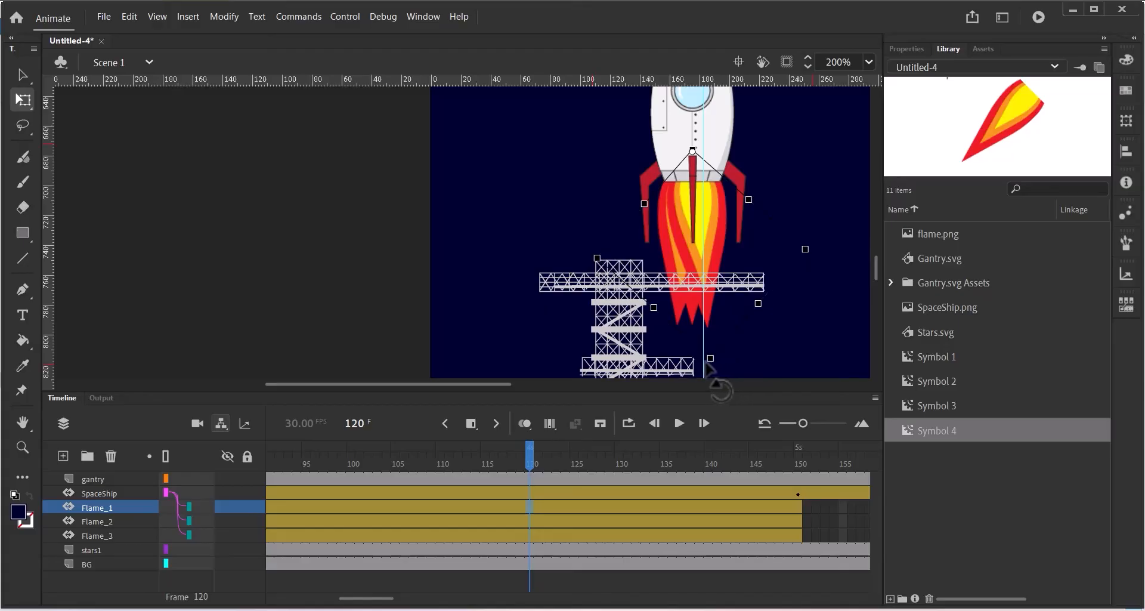
{"action": "left_click_drag", "start_coordinate": [709, 367], "coordinate": [697, 368]}
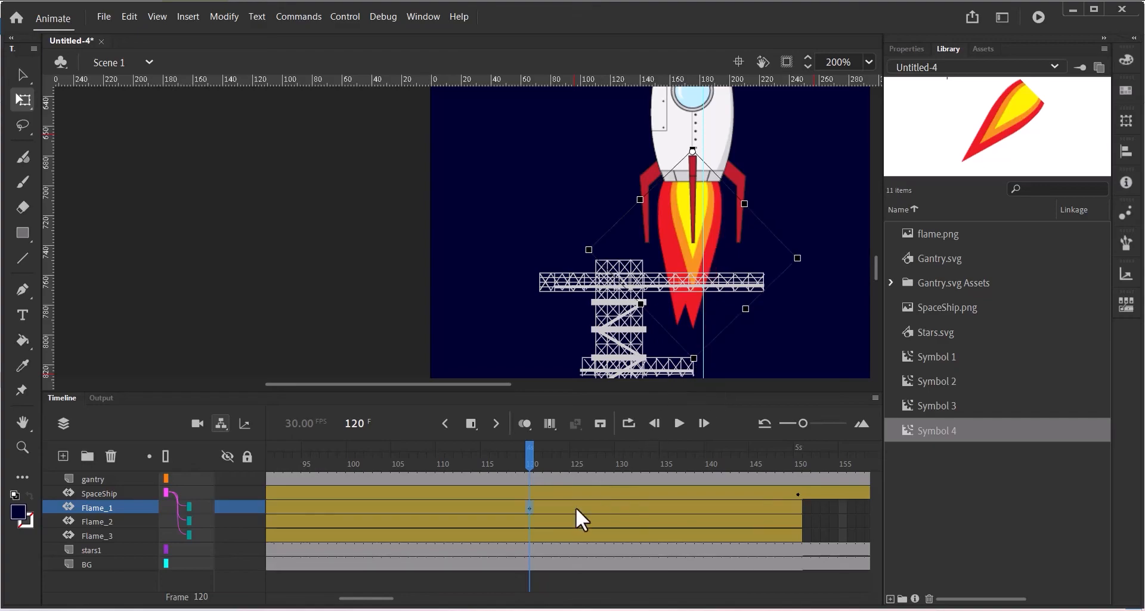
{"action": "left_click", "coordinate": [528, 524]}
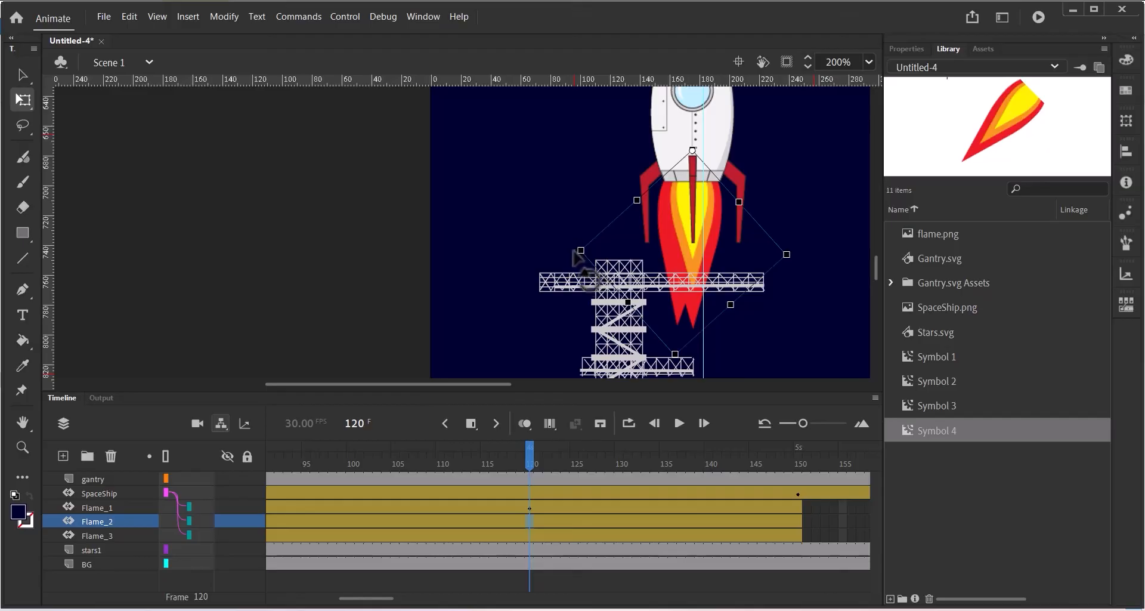
{"action": "left_click_drag", "start_coordinate": [576, 260], "coordinate": [576, 266]}
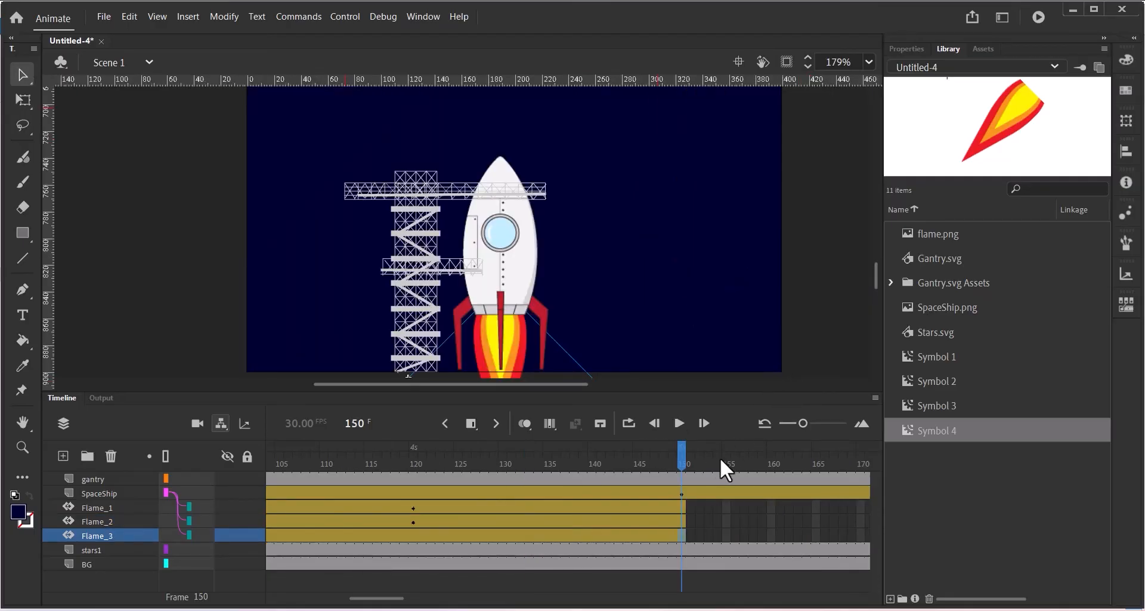
- Insert keyframes at frame 150 on Flame_1, Flame_2 and Flame_3, and extend the Flame_1 tween to frame 180
{"action": "left_click_drag", "start_coordinate": [683, 455], "coordinate": [673, 458]}
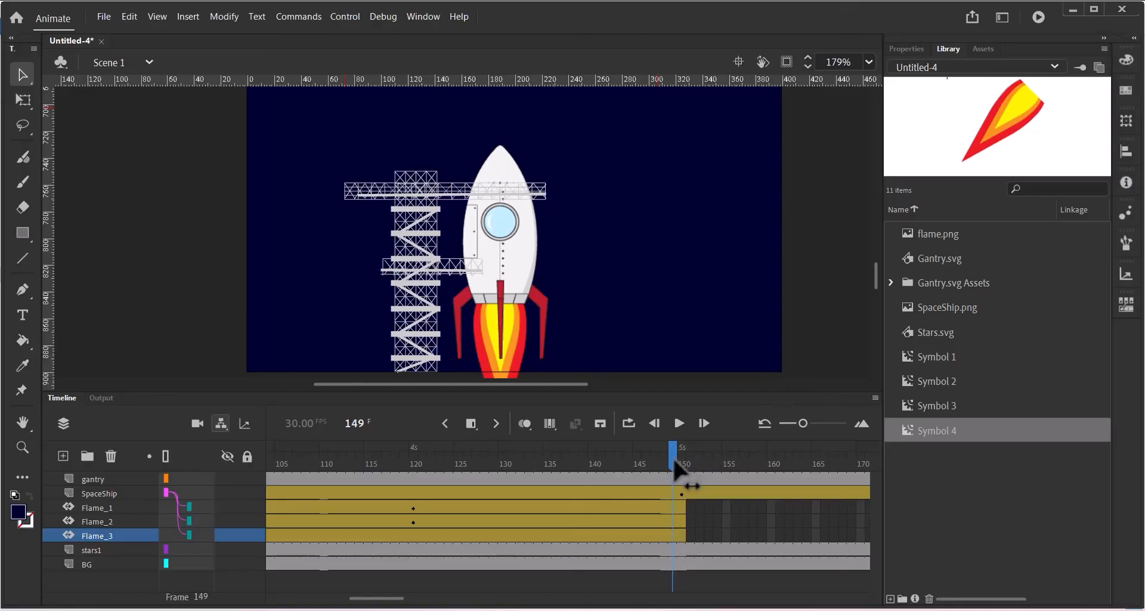
{"action": "left_click_drag", "start_coordinate": [696, 505], "coordinate": [778, 506]}
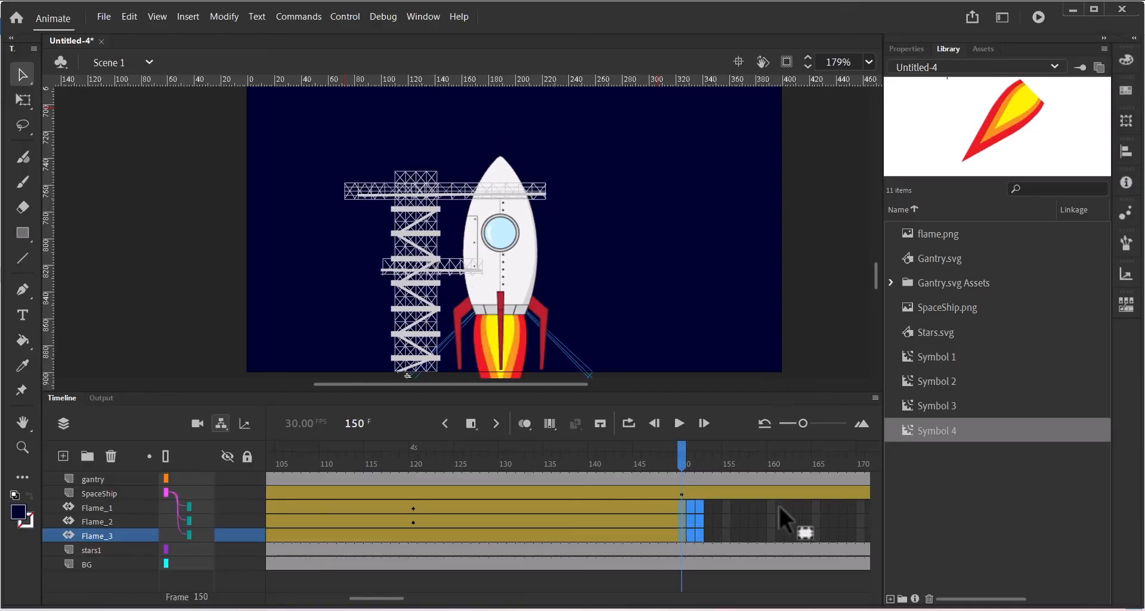
{"action": "left_click", "coordinate": [727, 521]}
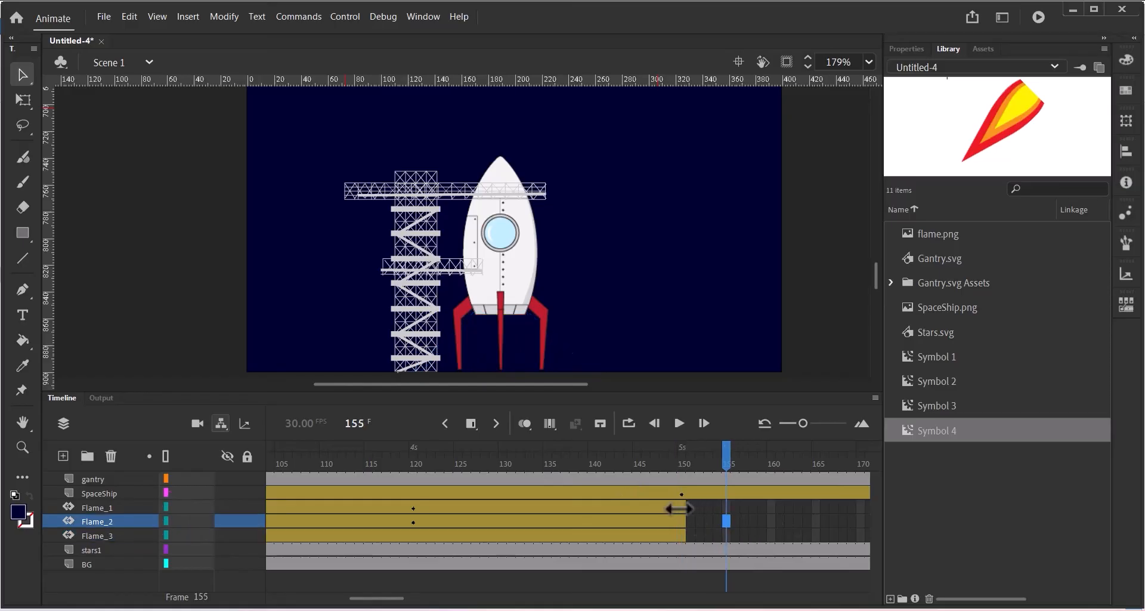
{"action": "left_click", "coordinate": [681, 507]}
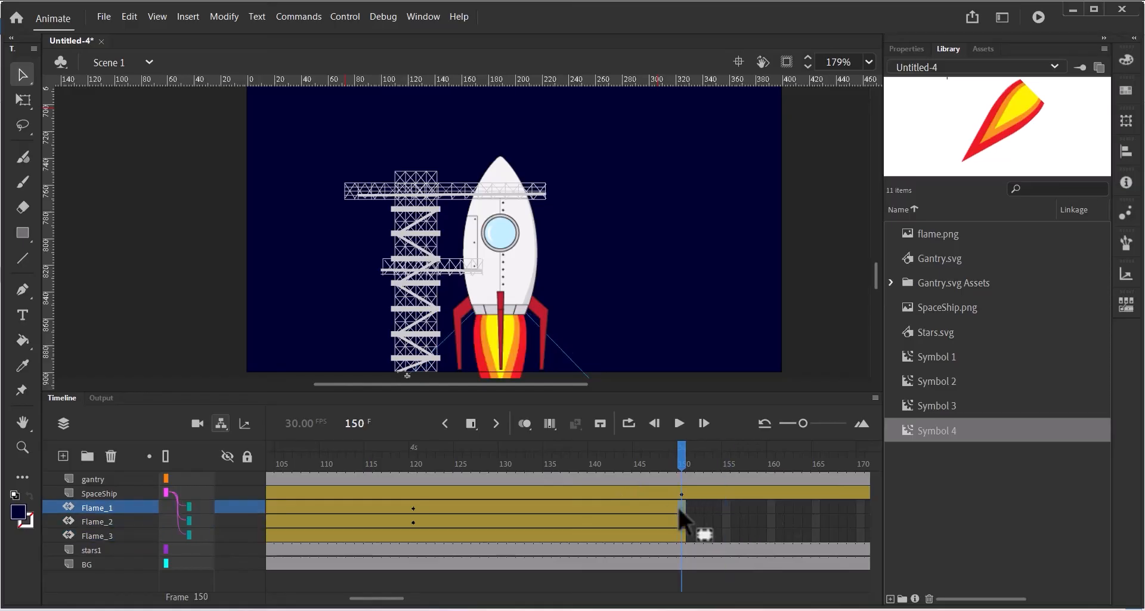
{"action": "left_click", "coordinate": [471, 424]}
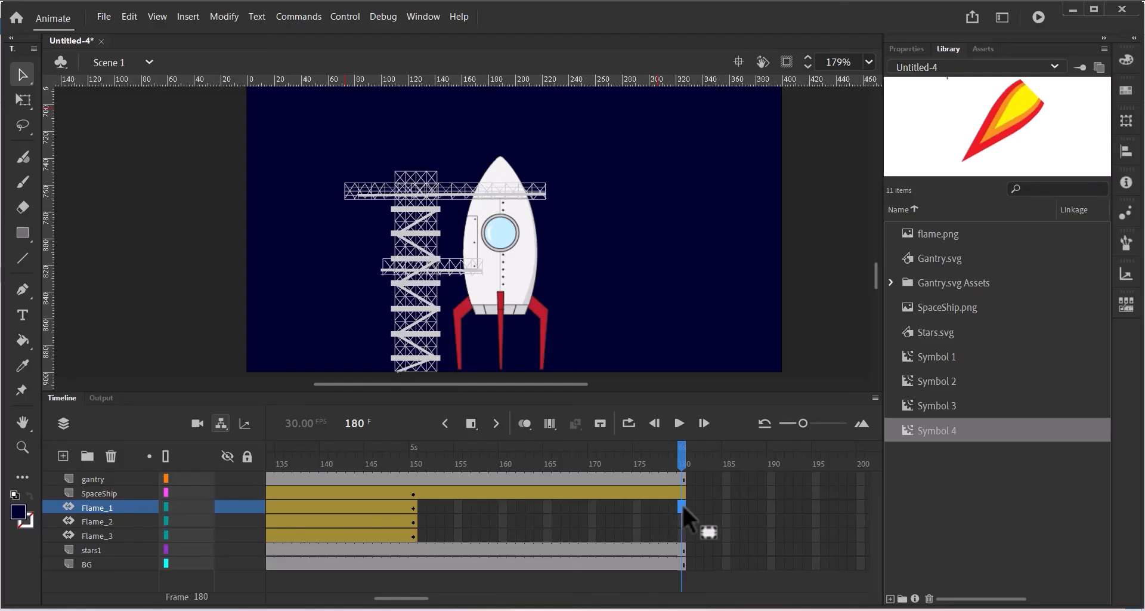
{"action": "left_click", "coordinate": [470, 424]}
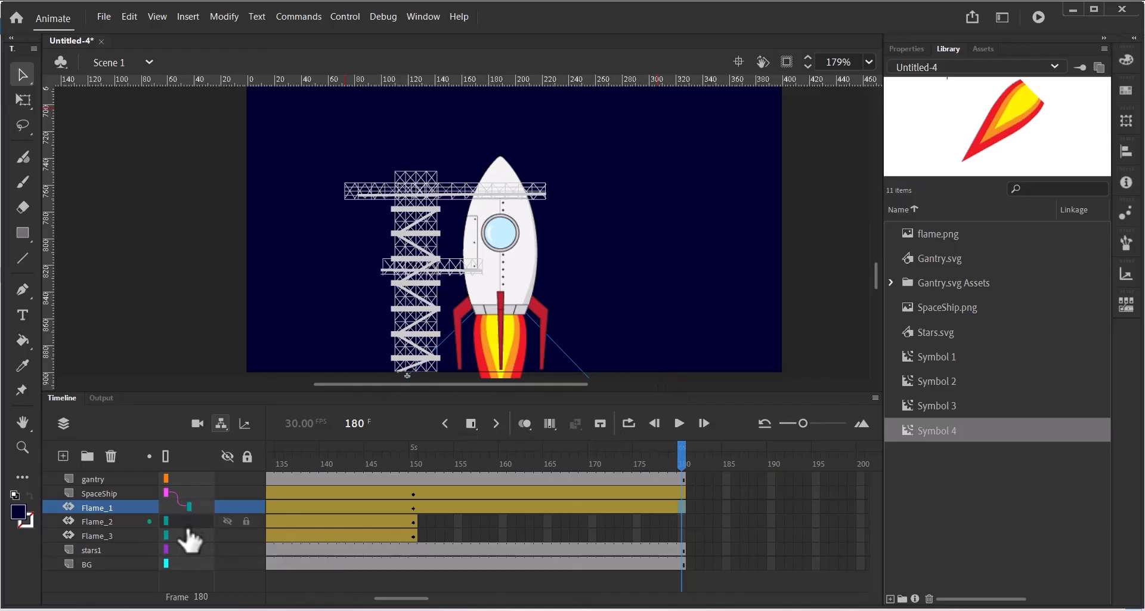
- At frame 180, apply an Alpha colour effect to Flame_1 and lower it to 2% so that the flame fades out
{"action": "left_click", "coordinate": [131, 507]}
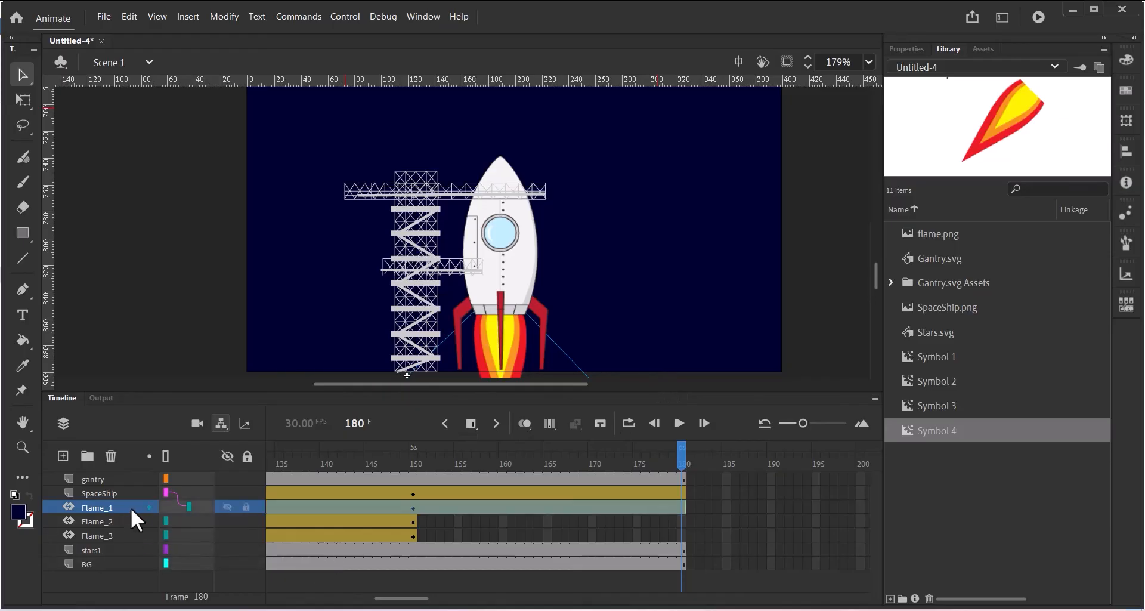
{"action": "left_click", "coordinate": [912, 48]}
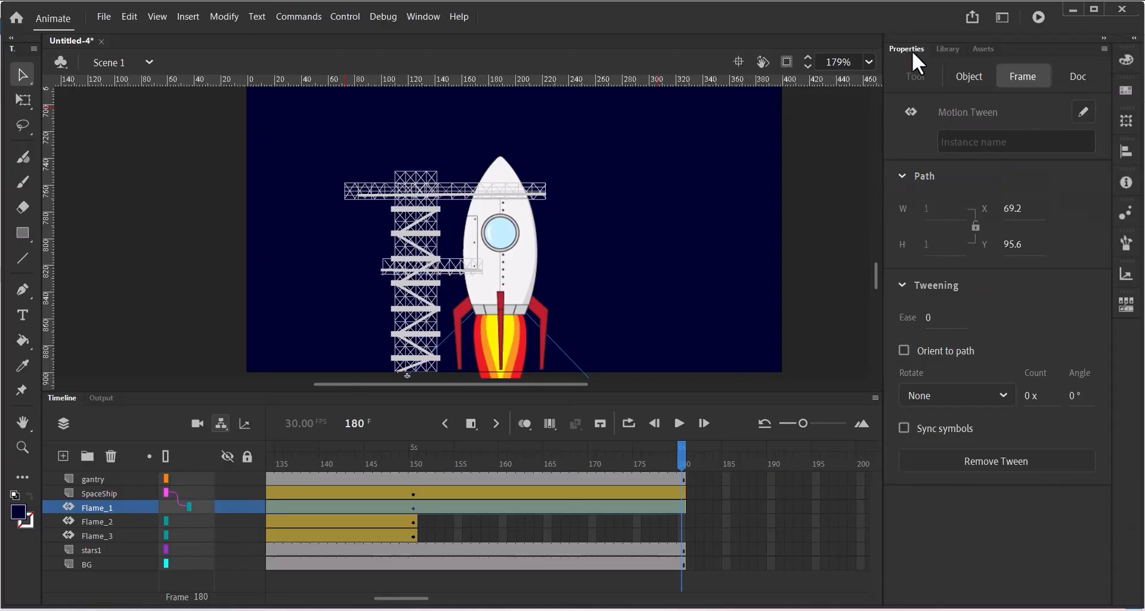
{"action": "left_click", "coordinate": [521, 353]}
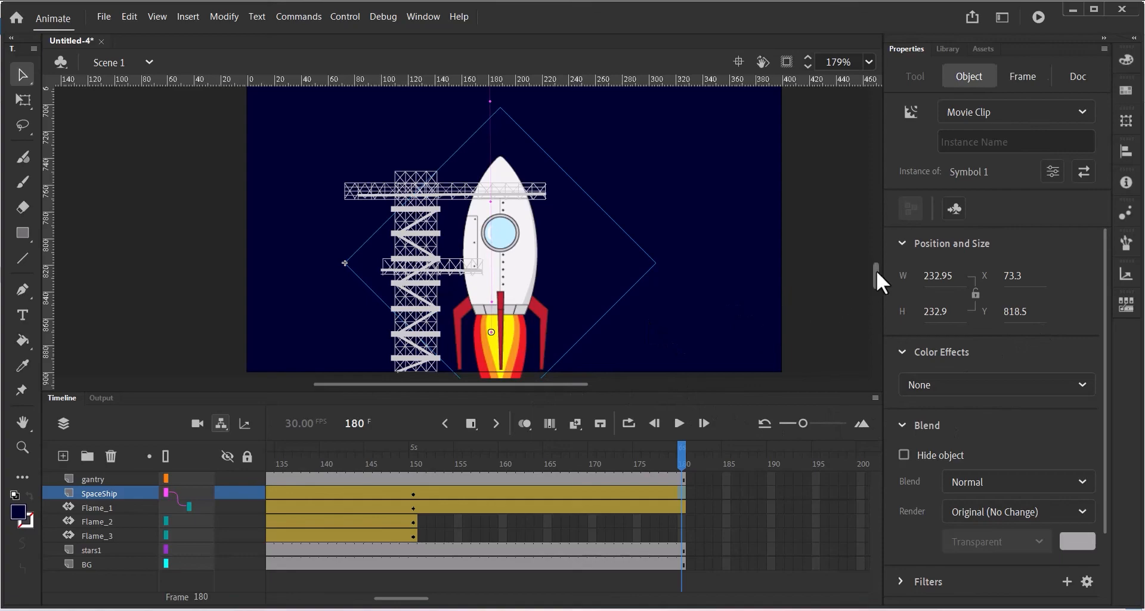
{"action": "left_click_drag", "start_coordinate": [876, 270], "coordinate": [878, 281]}
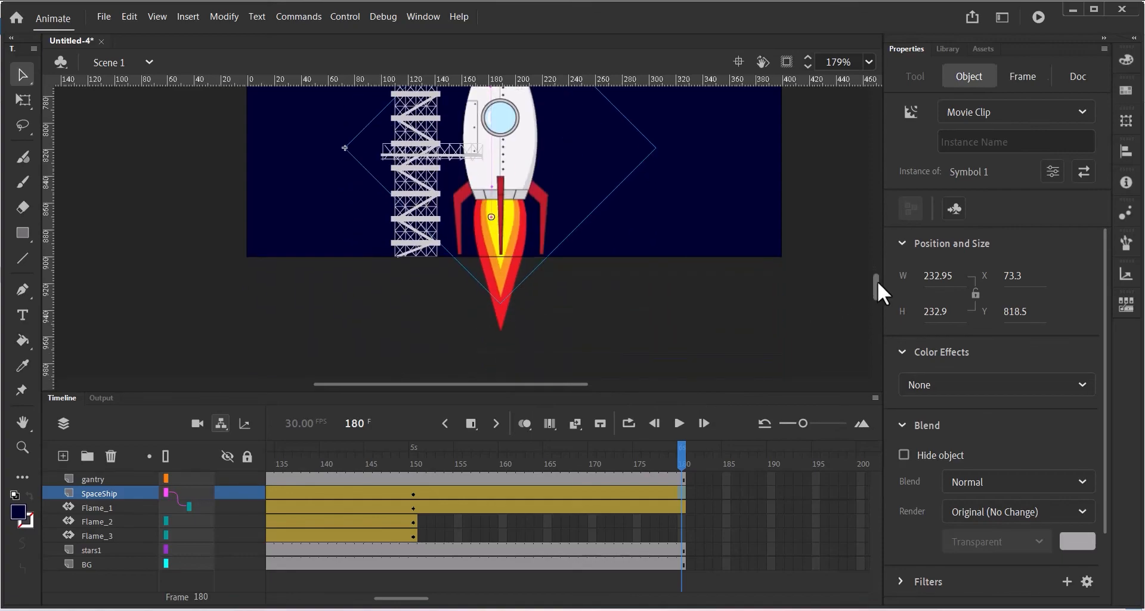
{"action": "left_click", "coordinate": [501, 323]}
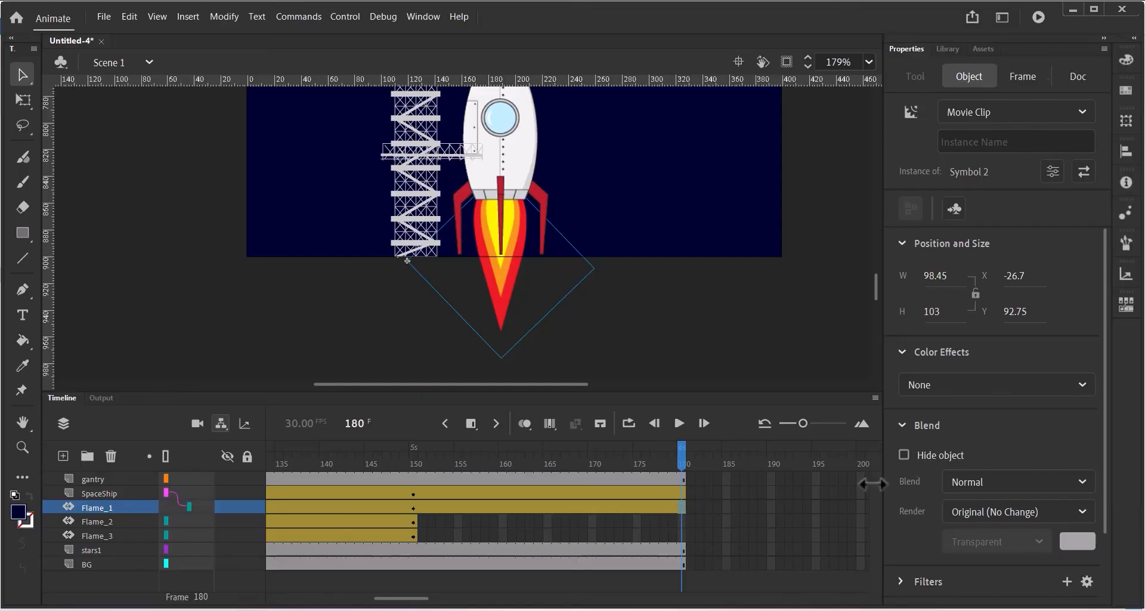
{"action": "left_click", "coordinate": [1082, 384]}
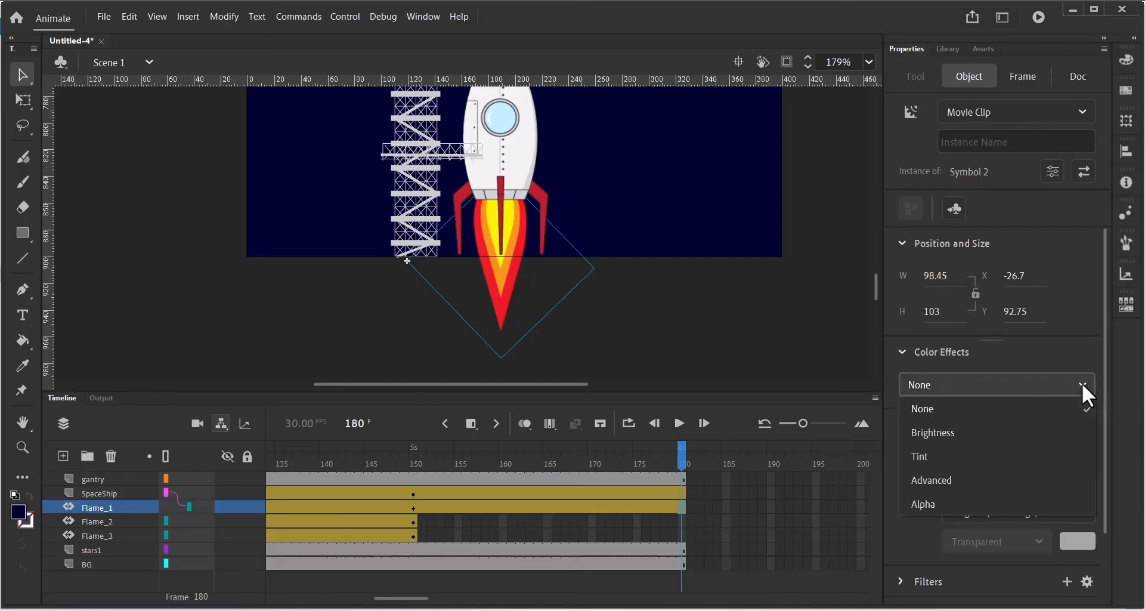
{"action": "left_click", "coordinate": [919, 503]}
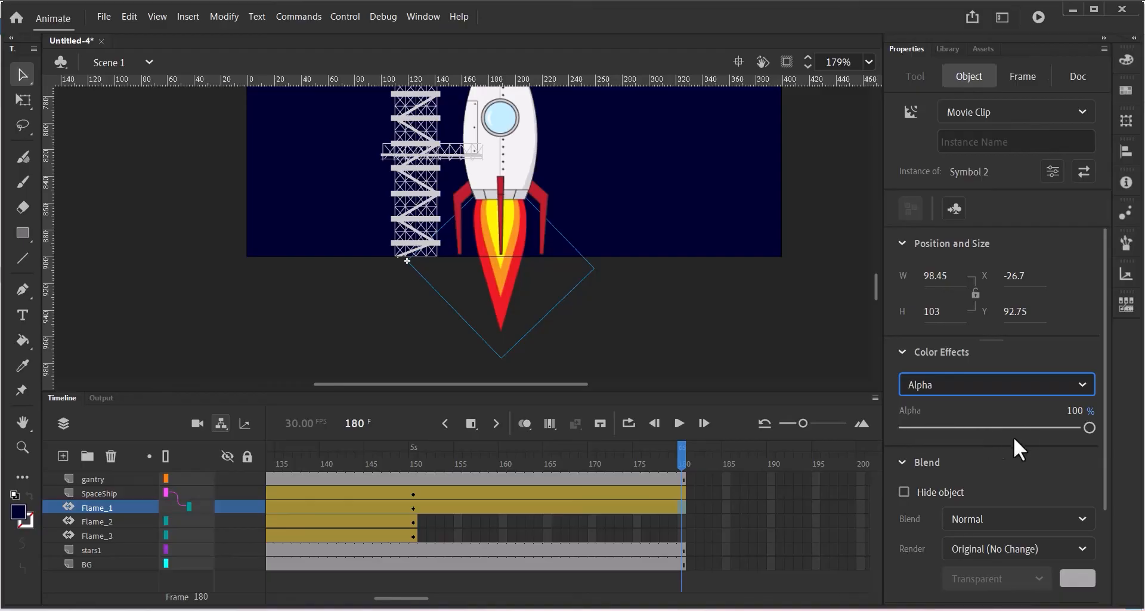
{"action": "left_click", "coordinate": [1090, 427]}
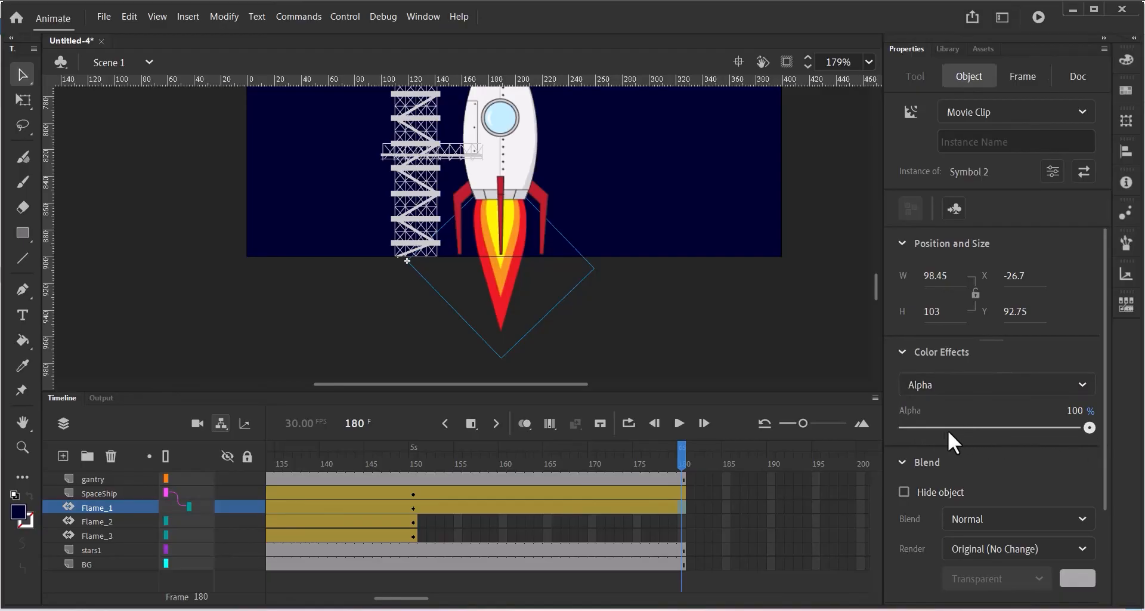
{"action": "left_click_drag", "start_coordinate": [948, 430], "coordinate": [910, 431]}
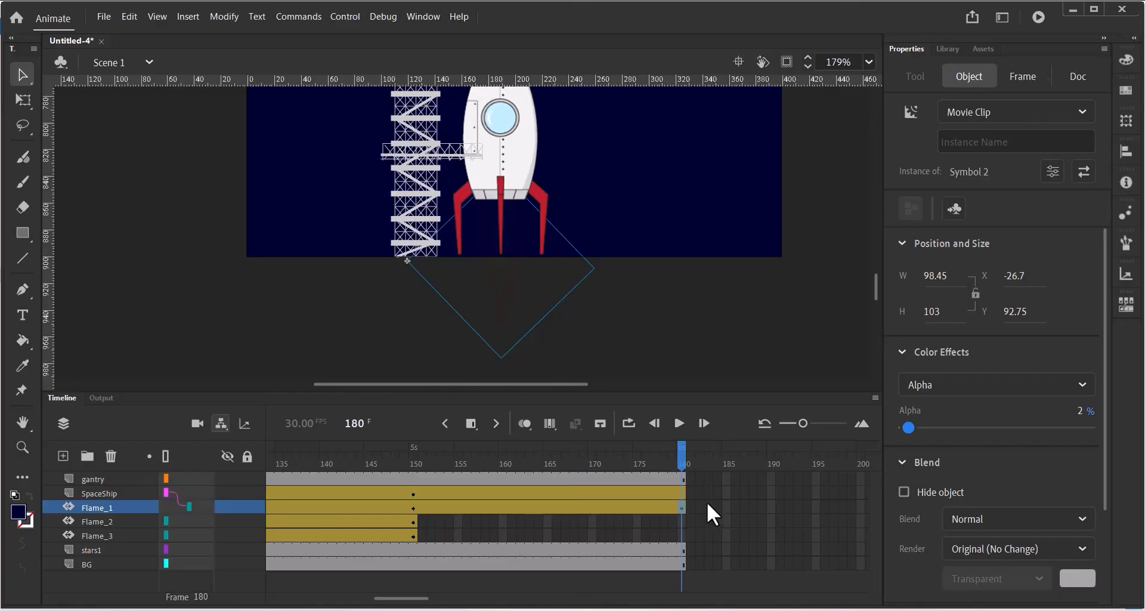
- At the frame 150 keyframe, set Flame_1's alpha to 100% and check the fade through to frame 180
{"action": "left_click_drag", "start_coordinate": [681, 458], "coordinate": [415, 464]}
{"action": "left_click", "coordinate": [413, 507]}
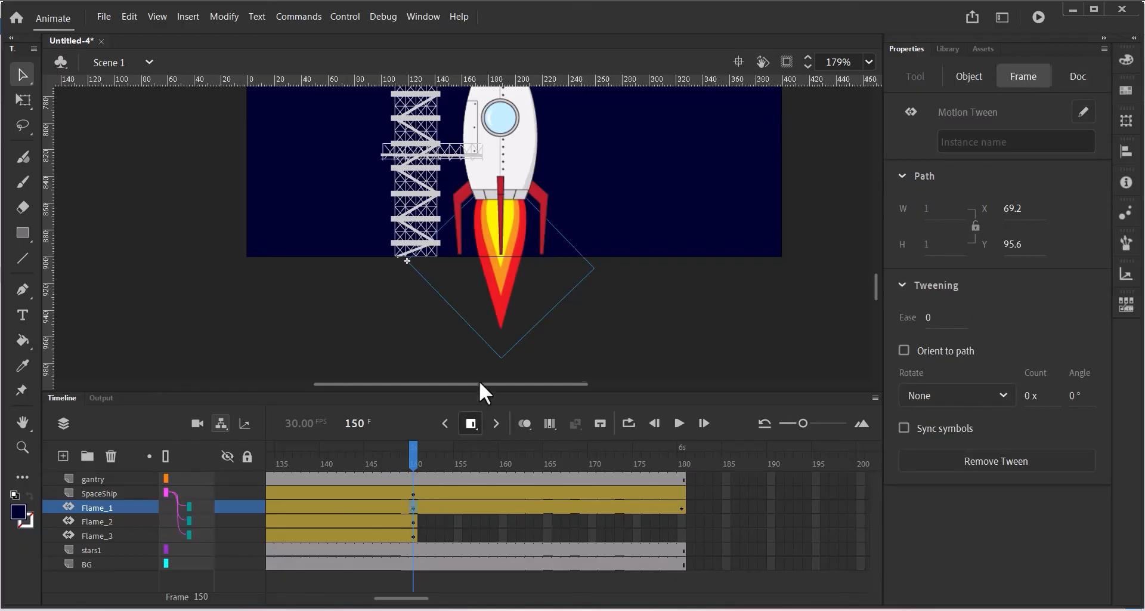
{"action": "left_click", "coordinate": [500, 316]}
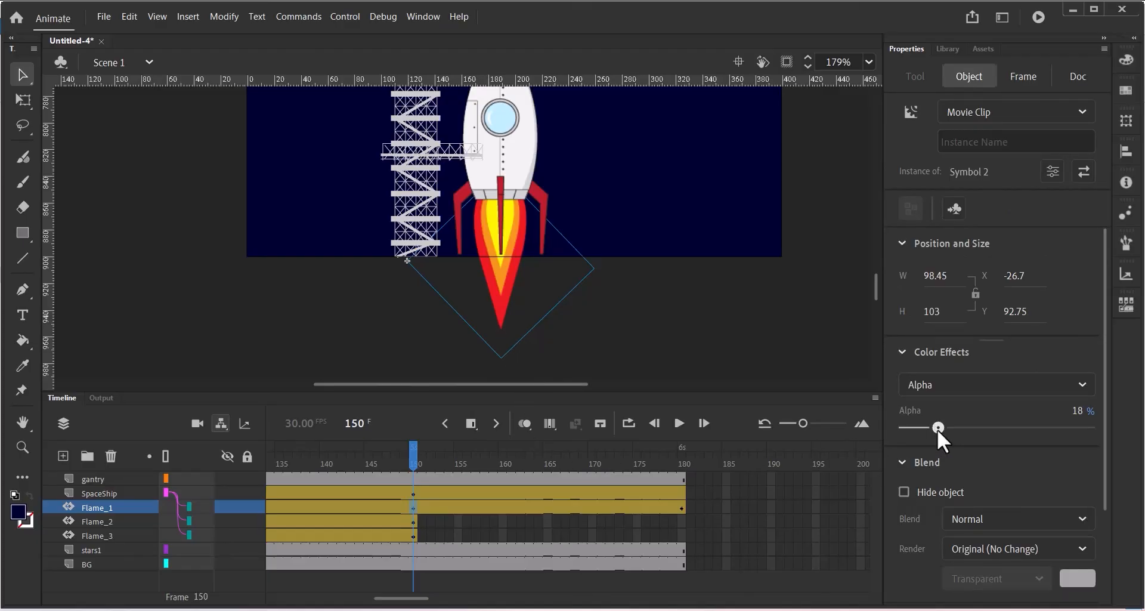
{"action": "left_click_drag", "start_coordinate": [937, 428], "coordinate": [1015, 429]}
{"action": "left_click_drag", "start_coordinate": [1089, 430], "coordinate": [1095, 433]}
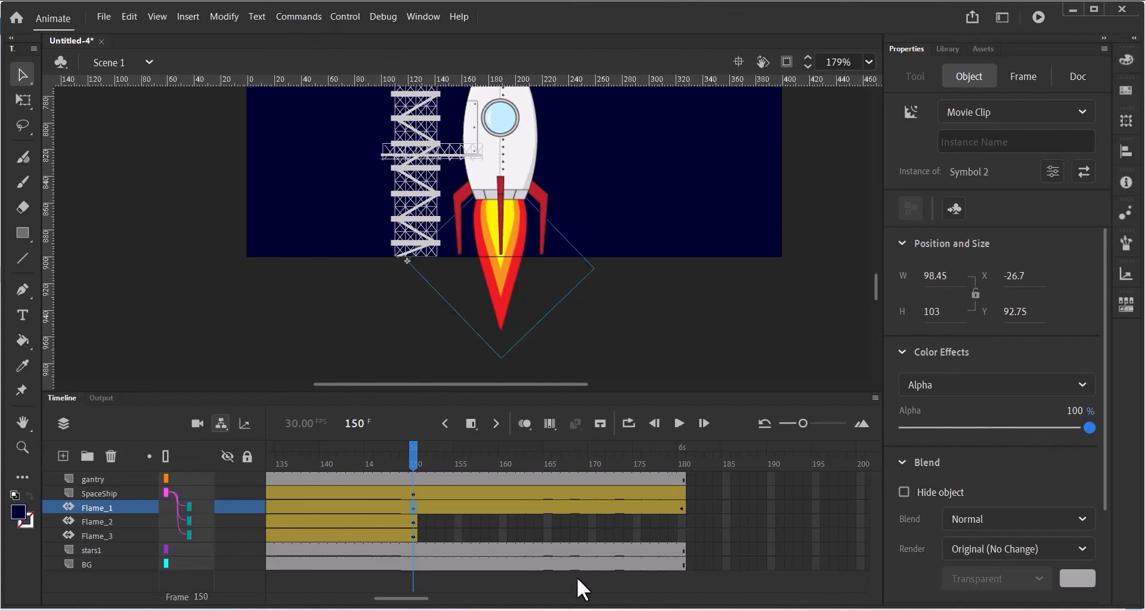
{"action": "left_click_drag", "start_coordinate": [414, 456], "coordinate": [680, 468]}
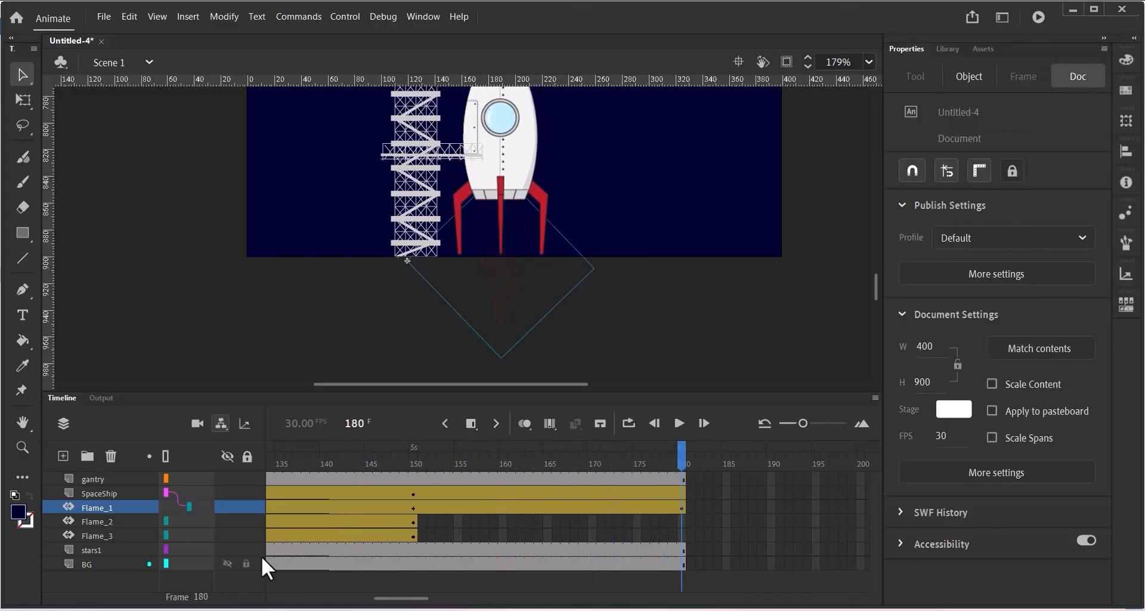
- Review the animation from frame 1 to about frame 84 at 100% zoom, examining the ship's path and the flame shapes
{"action": "left_click_drag", "start_coordinate": [396, 598], "coordinate": [275, 601]}
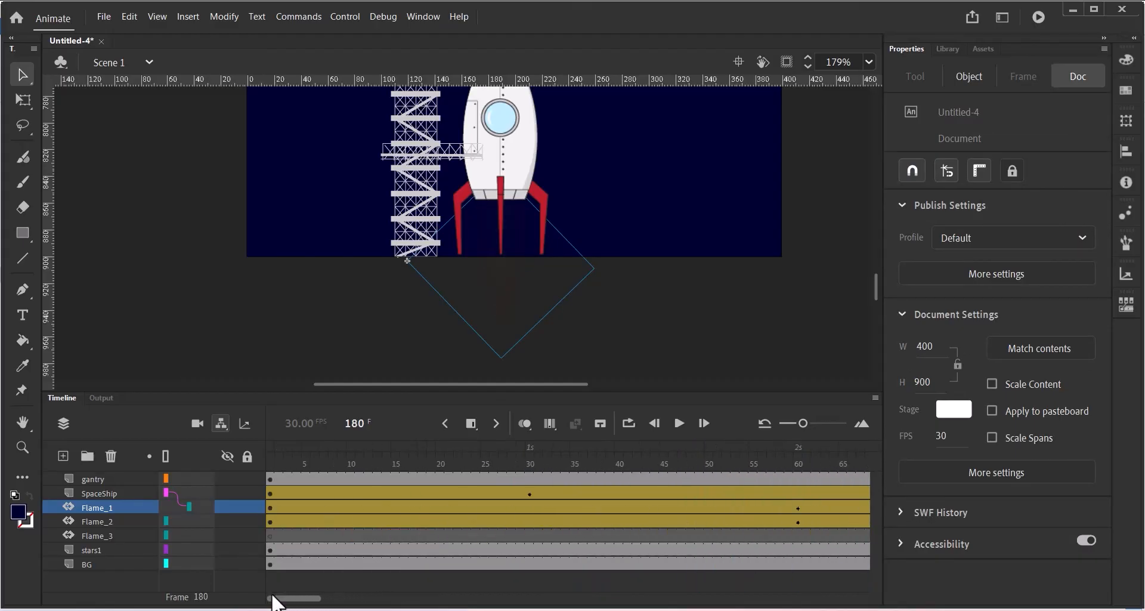
{"action": "left_click", "coordinate": [271, 460]}
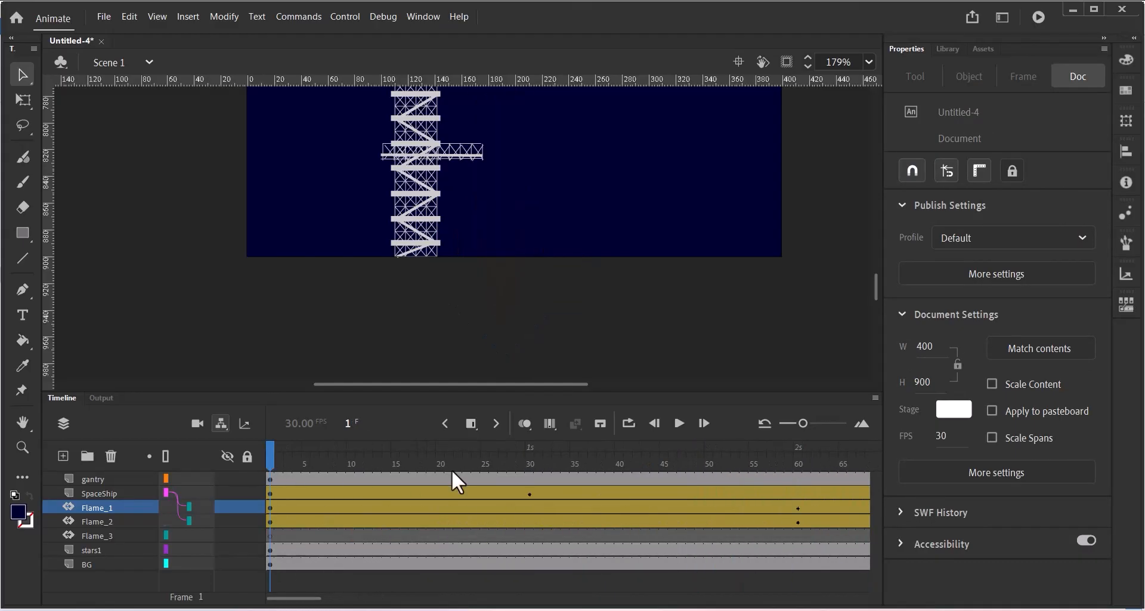
{"action": "scroll", "coordinate": [843, 281], "scroll_direction": "up", "scroll_amount": 10}
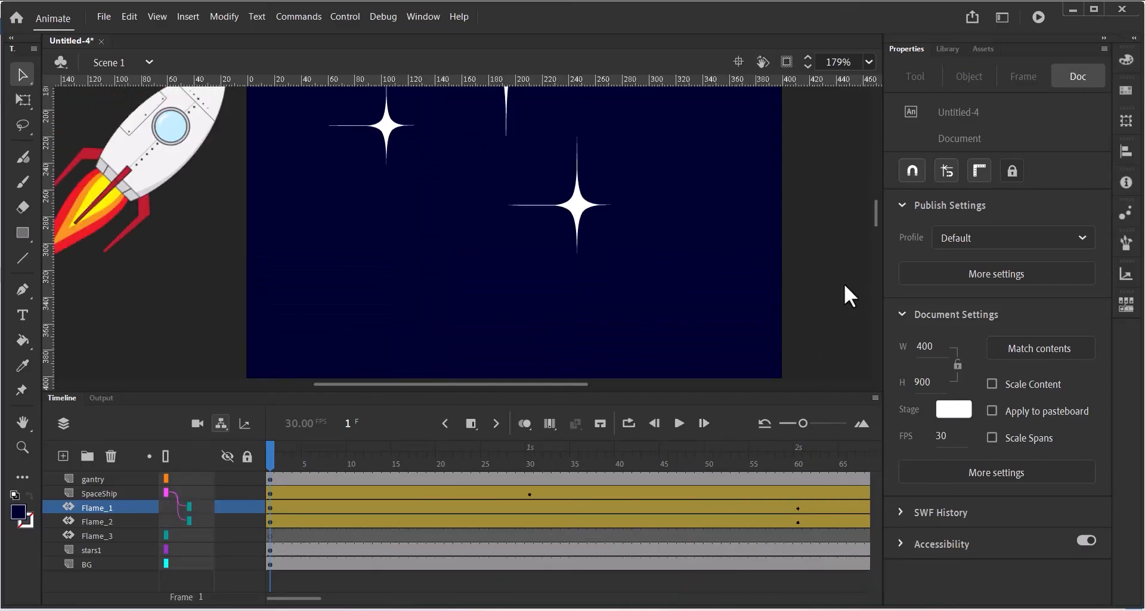
{"action": "scroll", "coordinate": [843, 282], "scroll_direction": "down", "scroll_amount": 1}
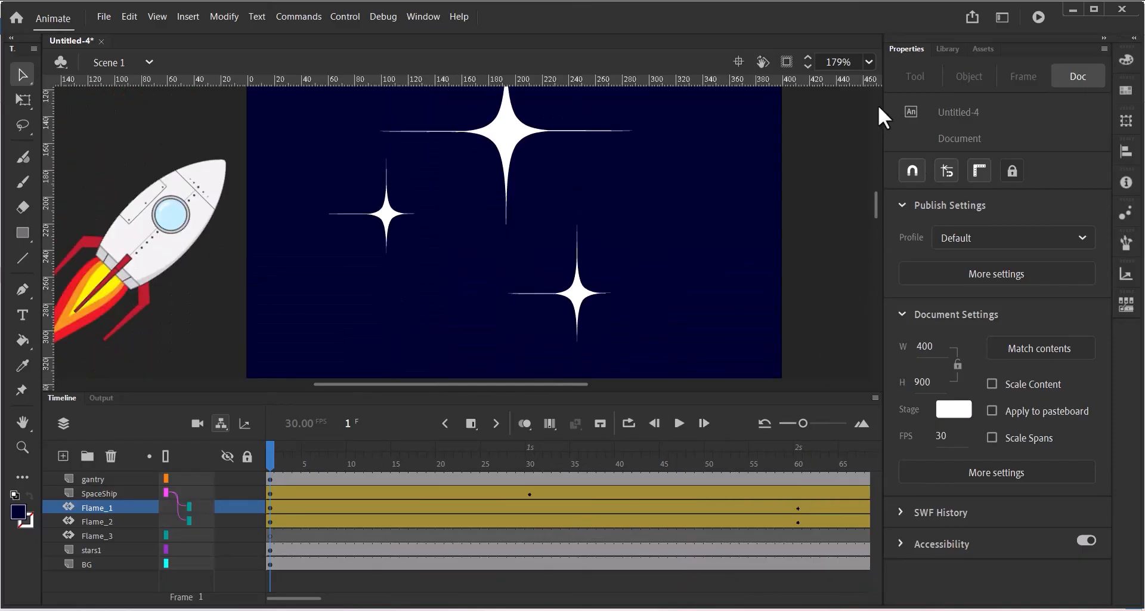
{"action": "scroll", "coordinate": [875, 192], "scroll_direction": "down", "scroll_amount": 1}
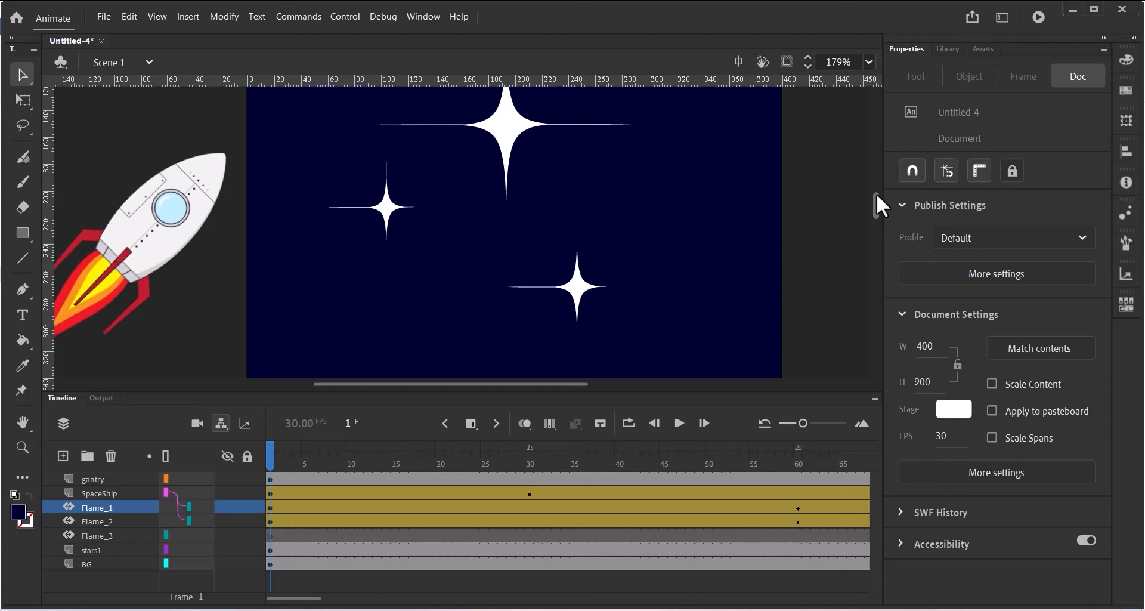
{"action": "left_click", "coordinate": [868, 62]}
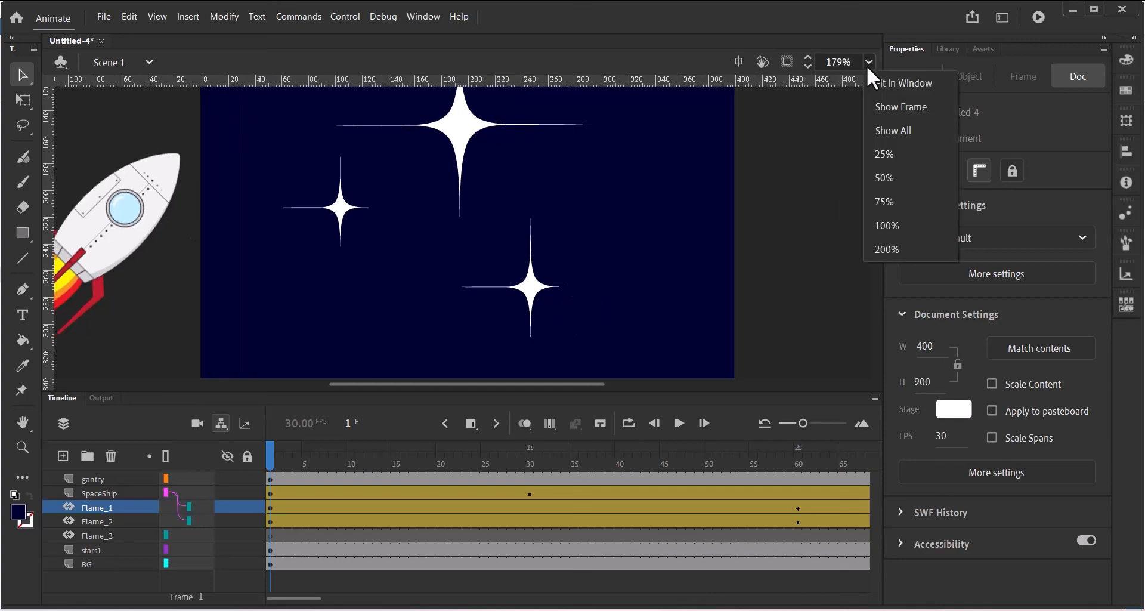
{"action": "left_click", "coordinate": [886, 227]}
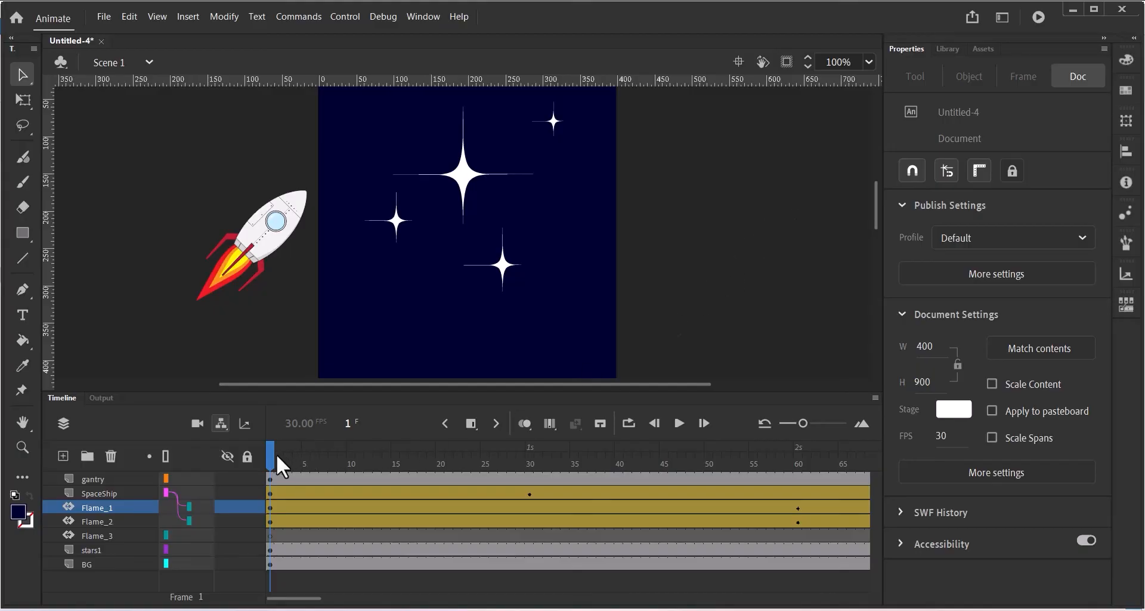
{"action": "left_click_drag", "start_coordinate": [273, 457], "coordinate": [530, 458]}
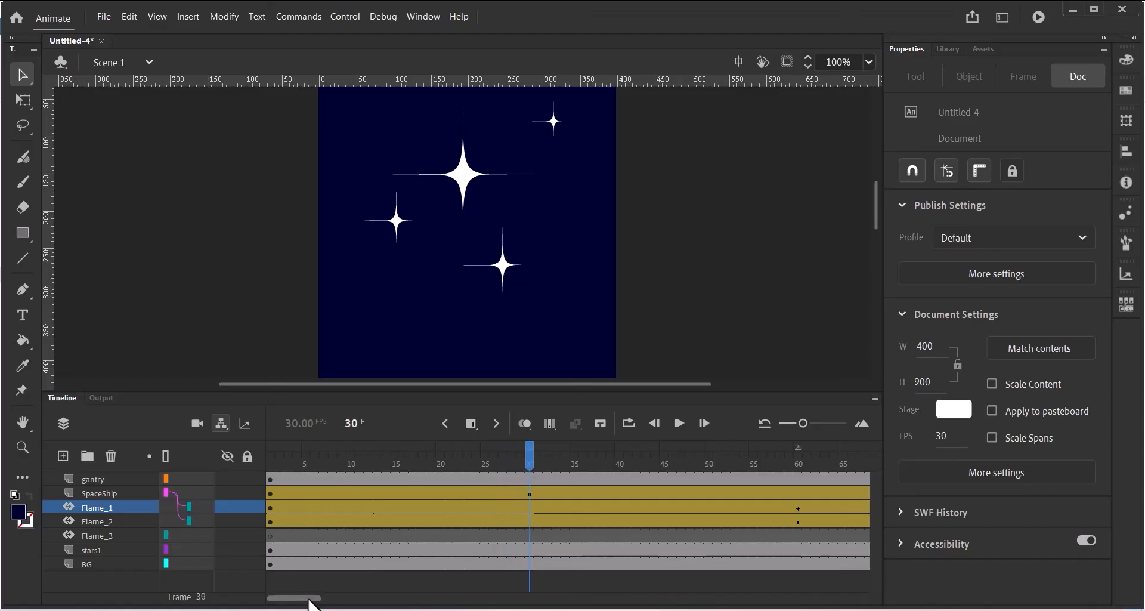
{"action": "left_click_drag", "start_coordinate": [309, 600], "coordinate": [320, 600]}
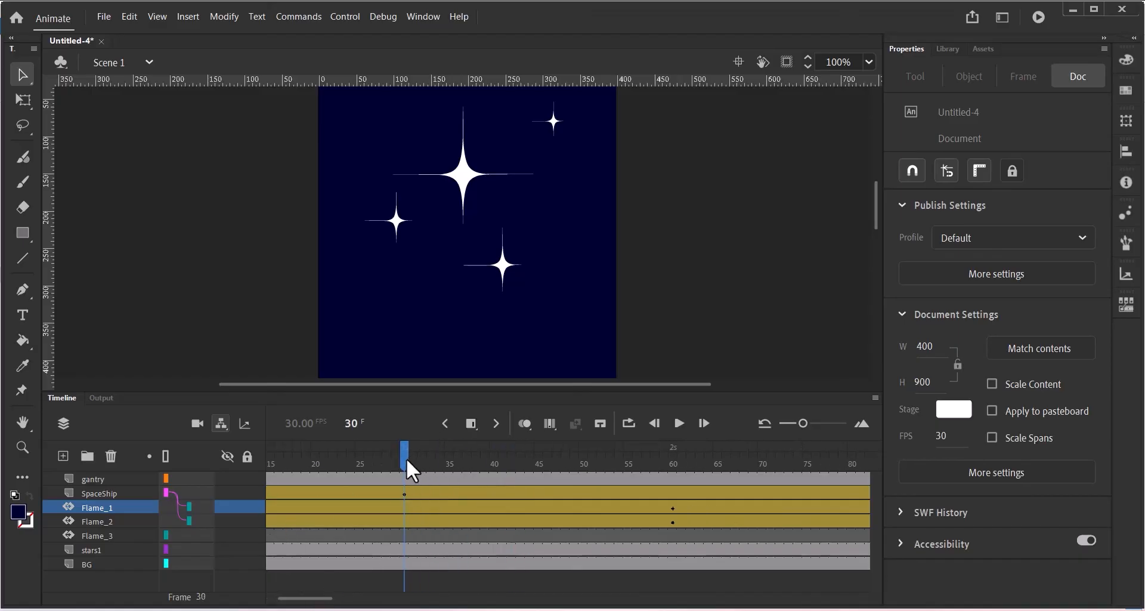
{"action": "left_click_drag", "start_coordinate": [406, 457], "coordinate": [724, 470]}
{"action": "left_click_drag", "start_coordinate": [315, 602], "coordinate": [345, 603]}
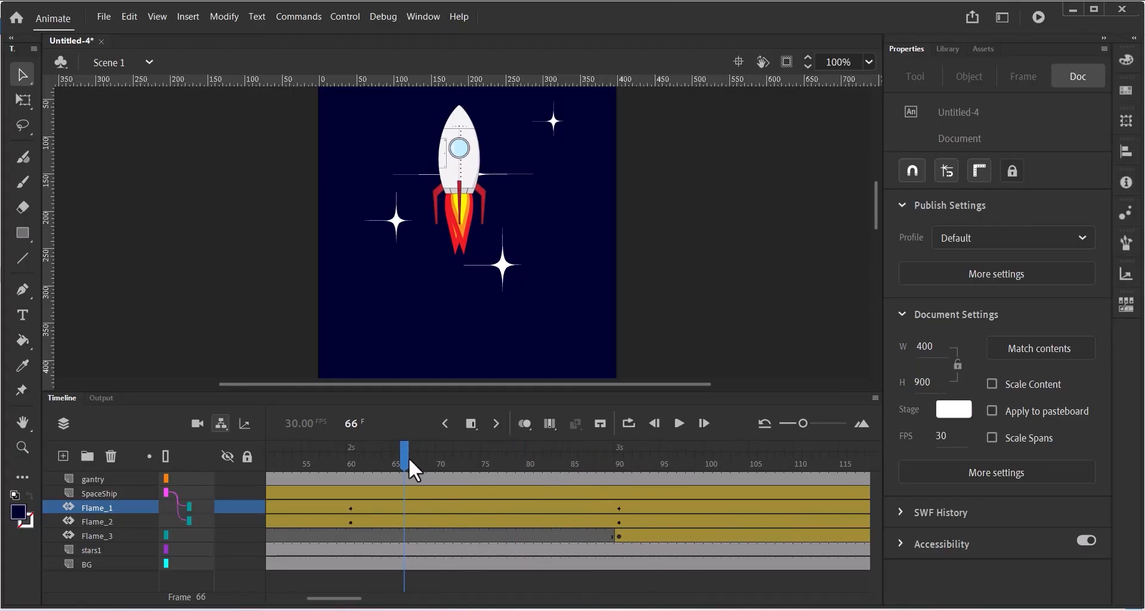
{"action": "left_click_drag", "start_coordinate": [409, 461], "coordinate": [552, 477]}
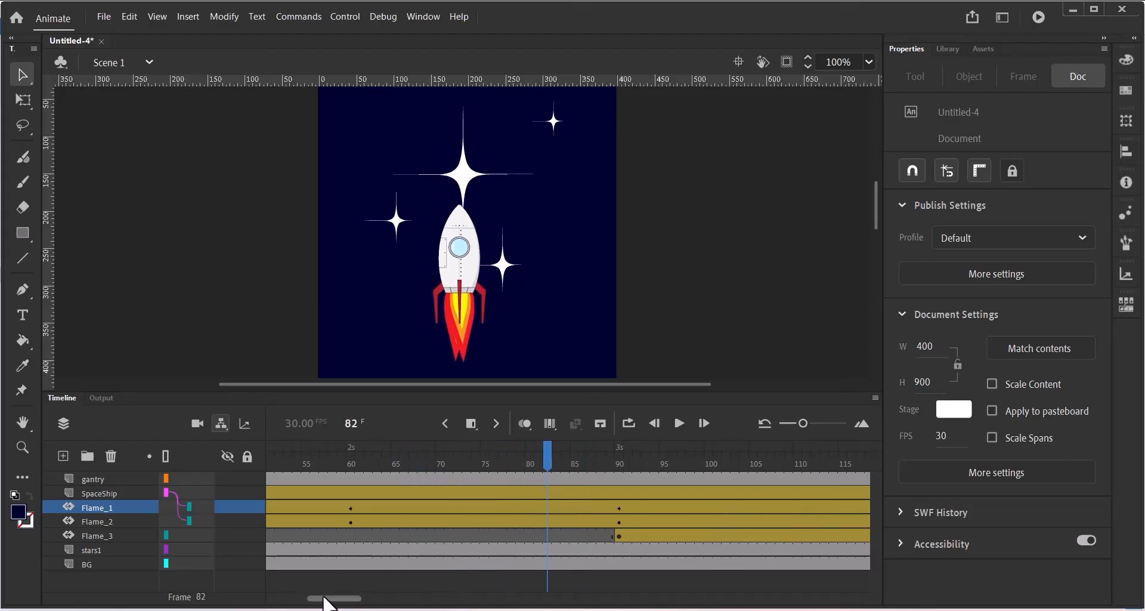
{"action": "left_click_drag", "start_coordinate": [325, 598], "coordinate": [344, 599]}
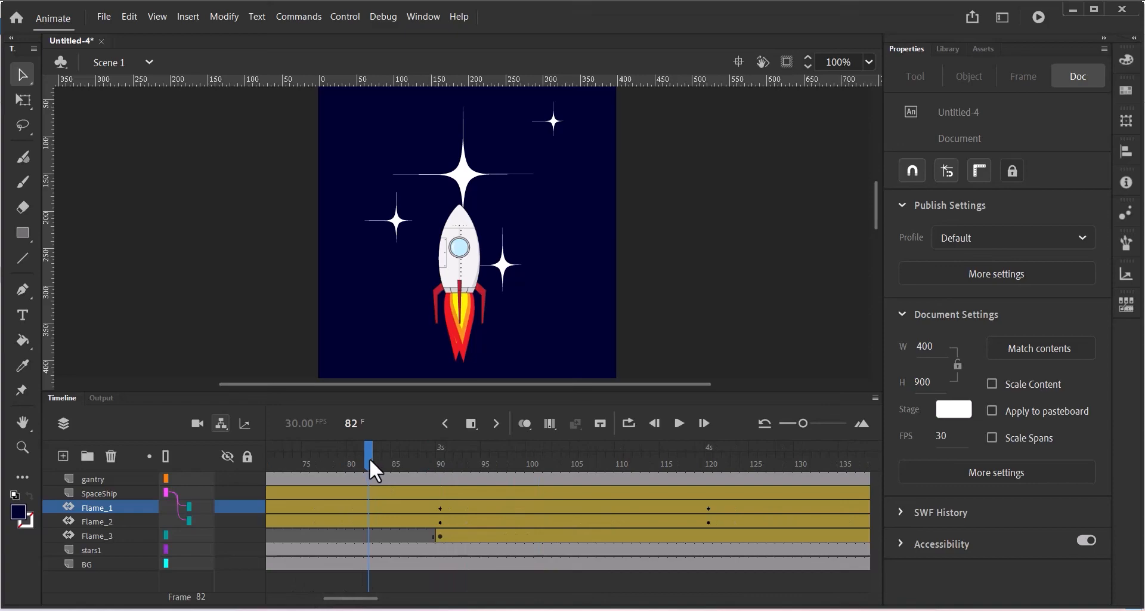
{"action": "left_click_drag", "start_coordinate": [370, 457], "coordinate": [388, 460]}
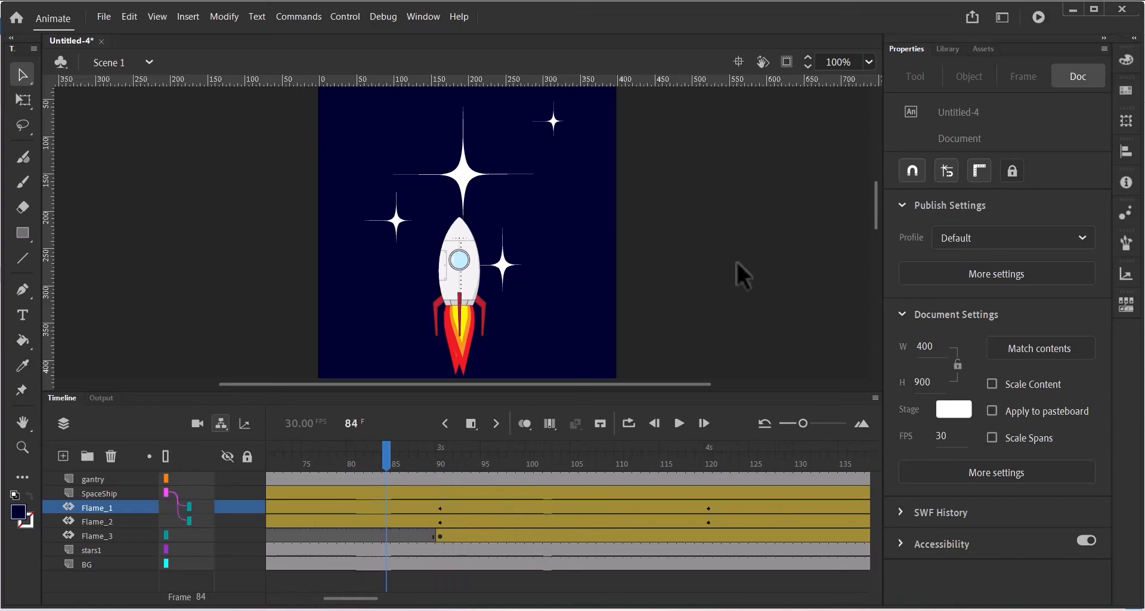
- At frame 90, rotate Flame_1 slightly outward to the right so that its tip separates from the other flame tips
{"action": "scroll", "coordinate": [736, 260], "scroll_direction": "down", "scroll_amount": 3}
{"action": "left_click_drag", "start_coordinate": [388, 461], "coordinate": [441, 463]}
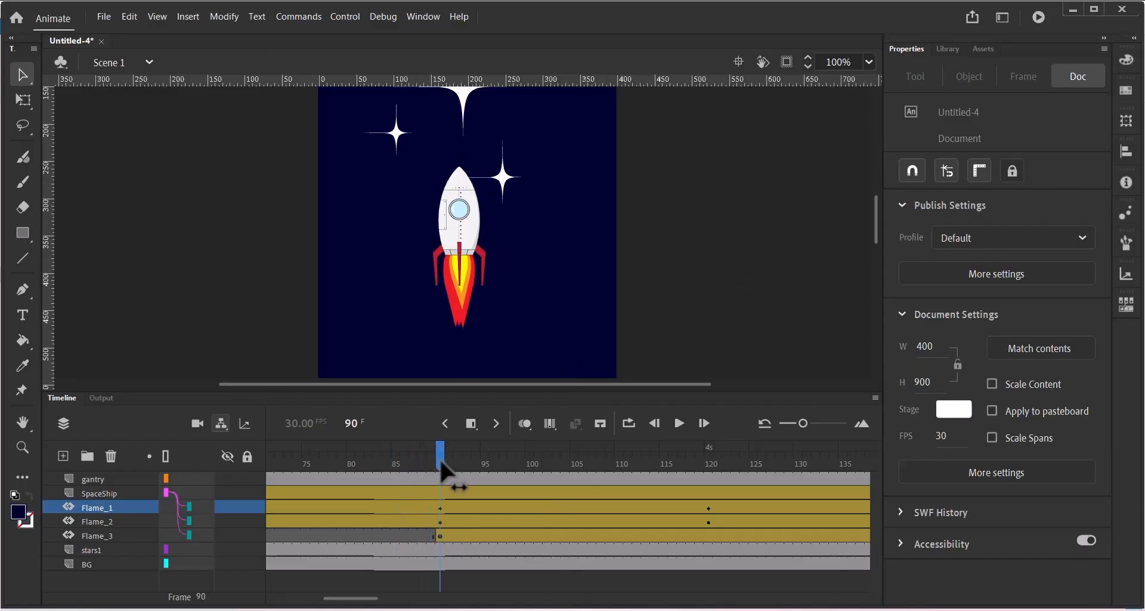
{"action": "left_click", "coordinate": [430, 508]}
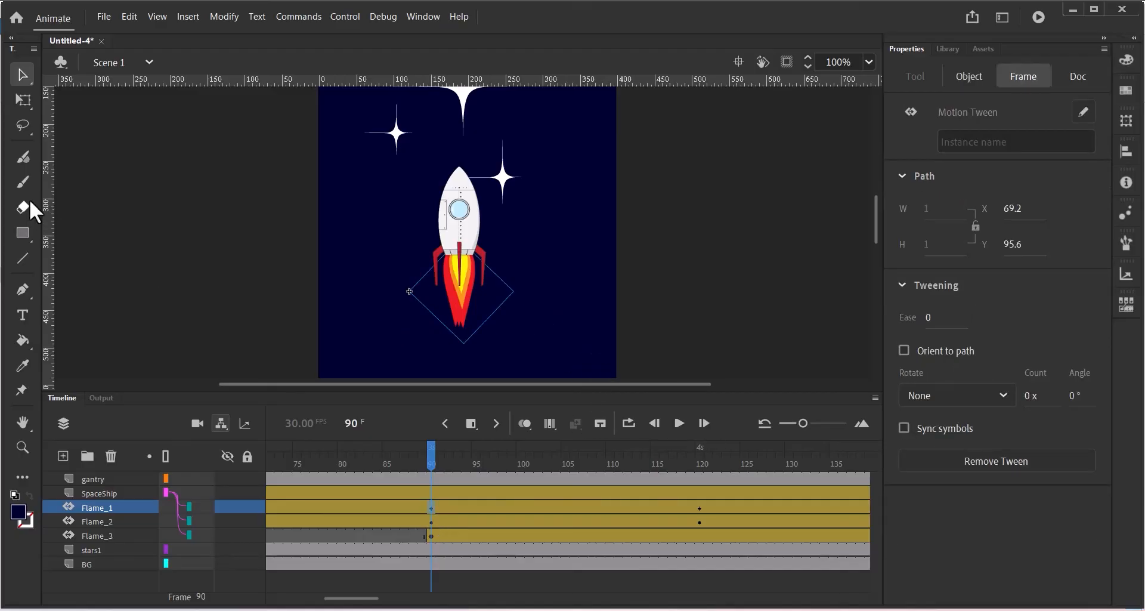
{"action": "left_click", "coordinate": [23, 99]}
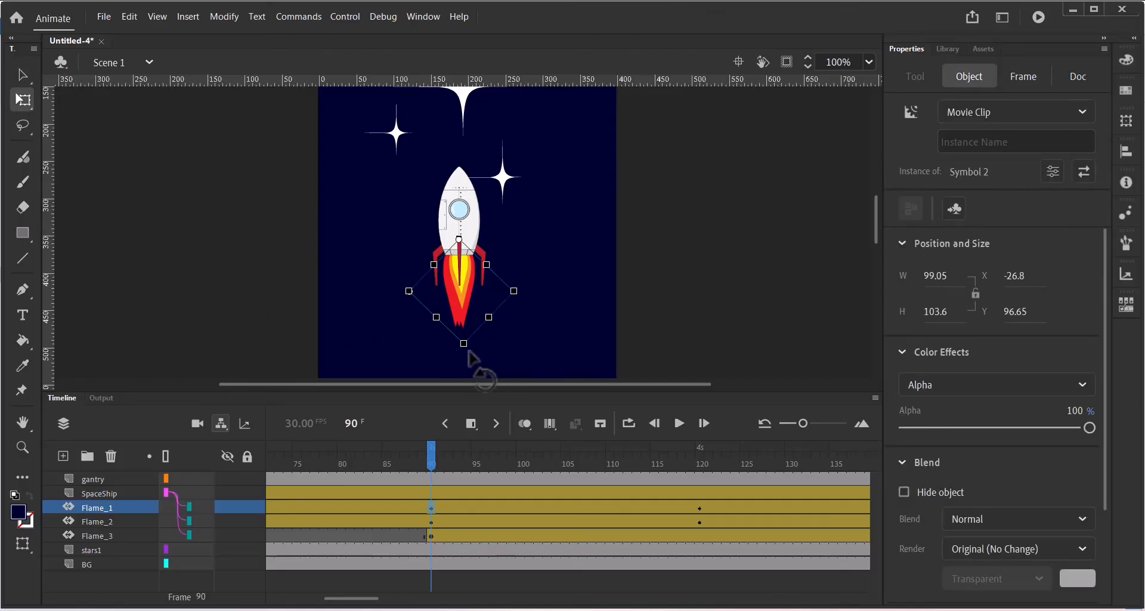
{"action": "left_click_drag", "start_coordinate": [471, 348], "coordinate": [478, 353]}
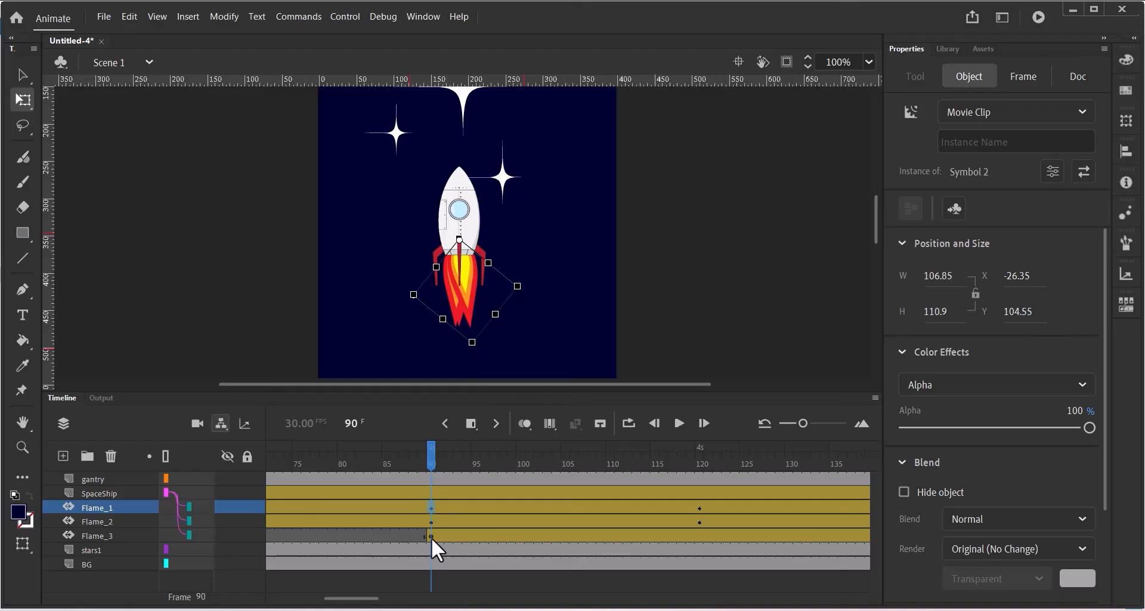
- At frame 90, rotate Flame_2 slightly outward to the left of the central flame and check the spread in the preceding frames
{"action": "left_click", "coordinate": [431, 523]}
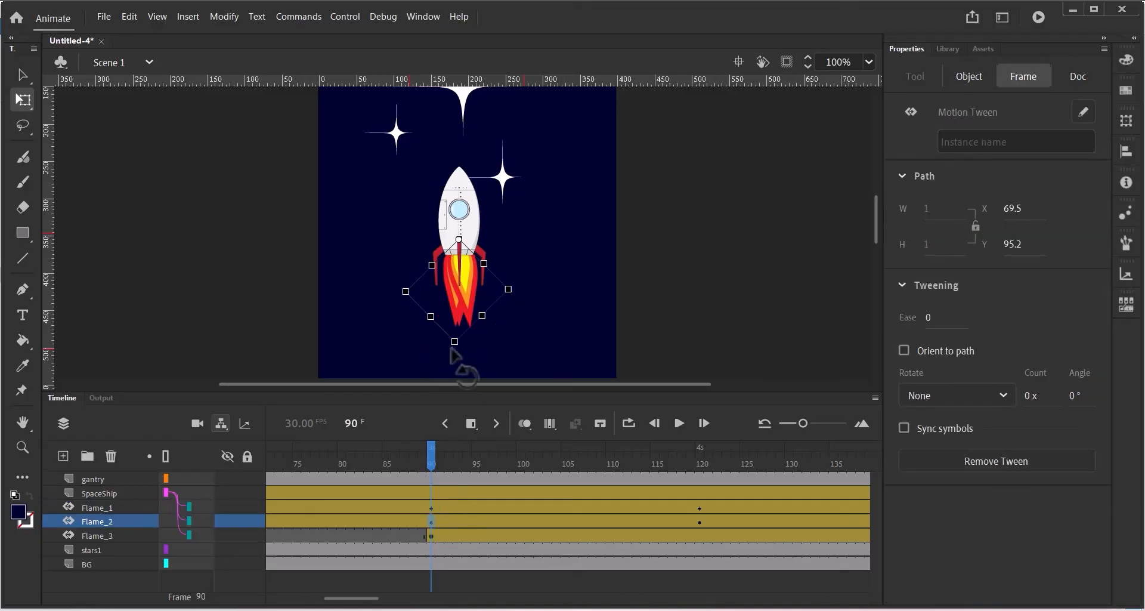
{"action": "left_click_drag", "start_coordinate": [453, 349], "coordinate": [442, 351]}
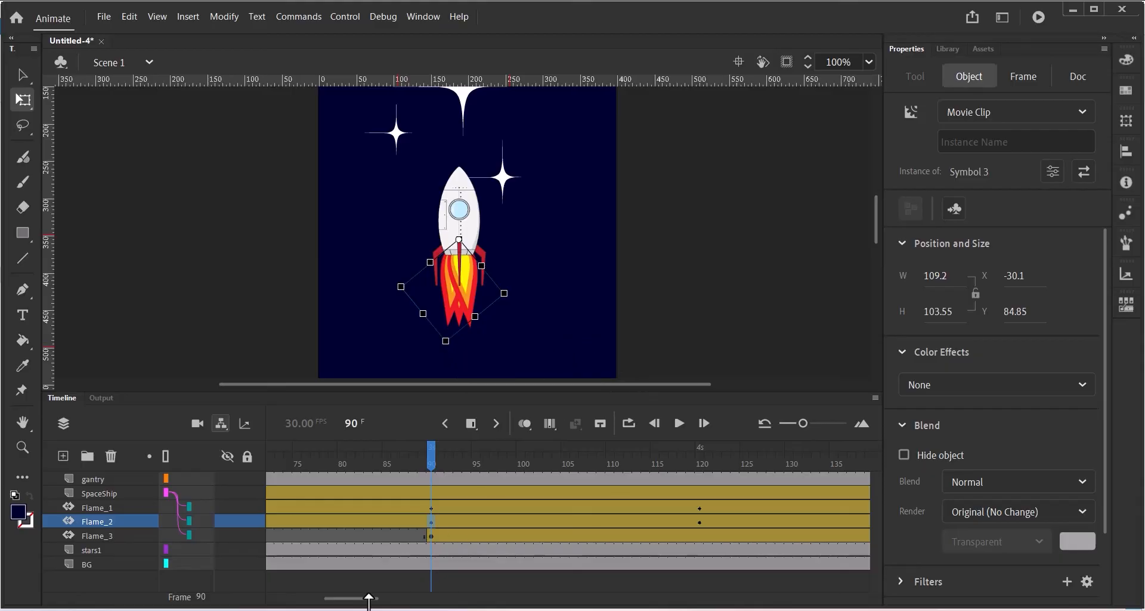
{"action": "left_click_drag", "start_coordinate": [368, 598], "coordinate": [358, 598]}
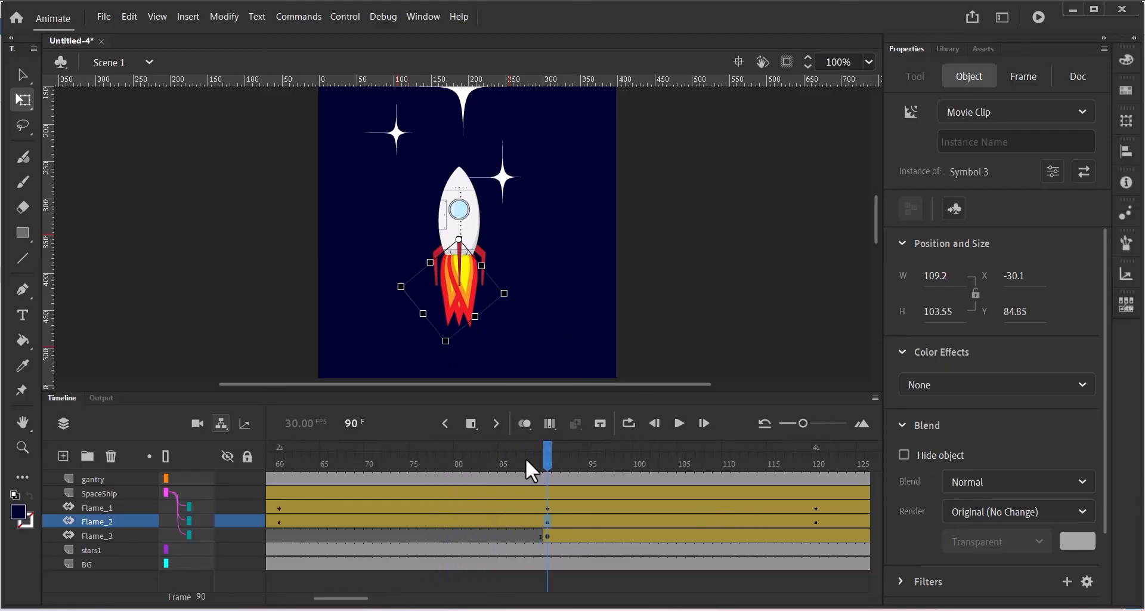
{"action": "left_click_drag", "start_coordinate": [544, 465], "coordinate": [546, 489]}
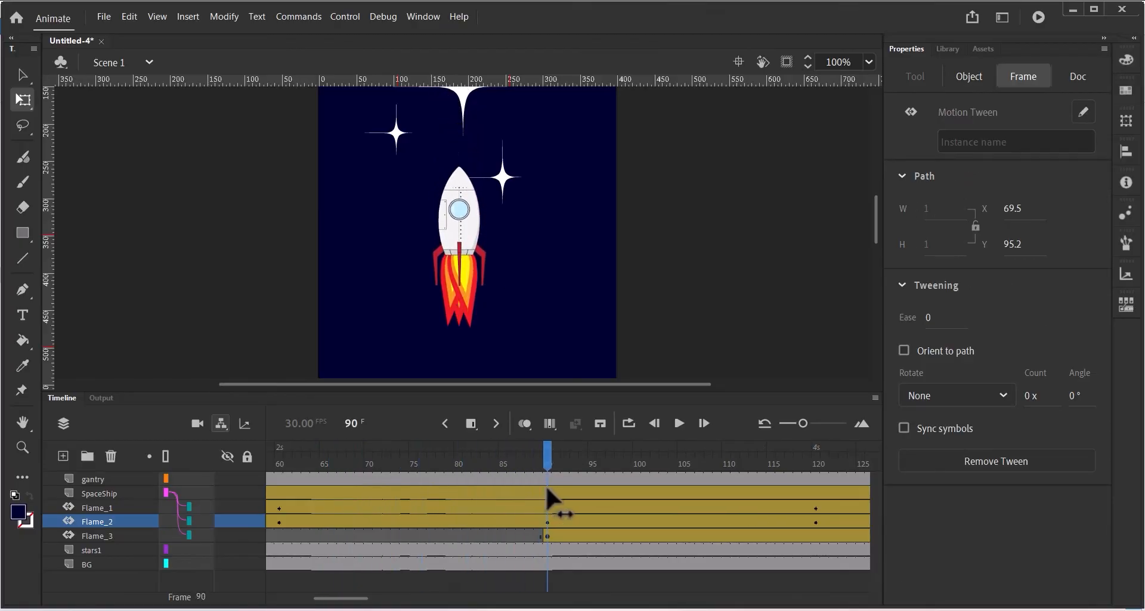
{"action": "left_click_drag", "start_coordinate": [355, 598], "coordinate": [366, 597]}
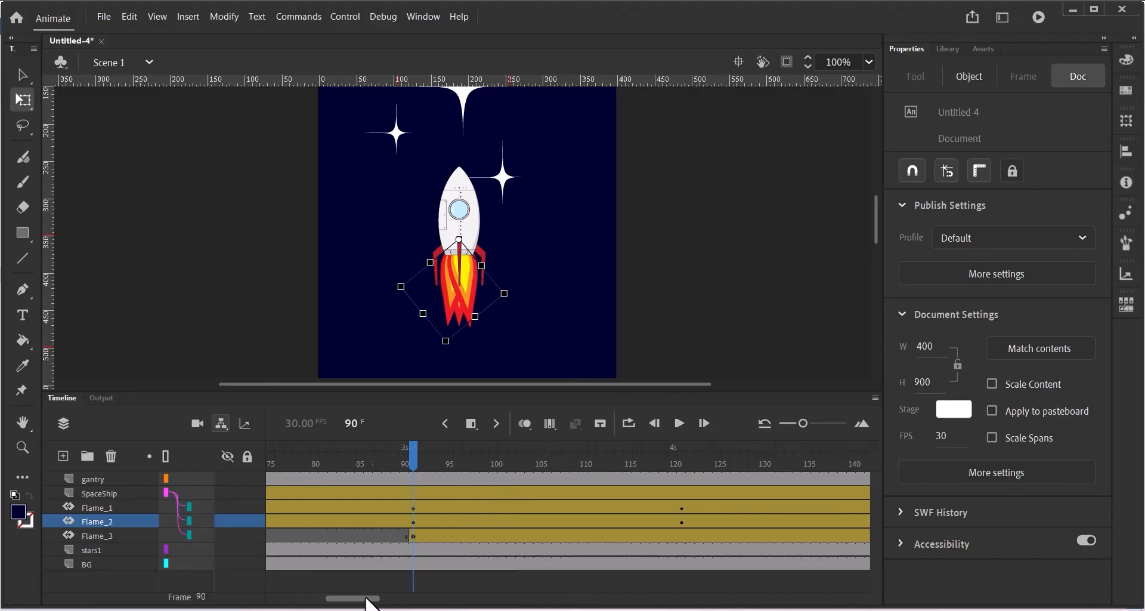
- Review the animation from frame 90 to frame 180, examining the flame shapes, the landing beside the gantry and the final frames
{"action": "left_click_drag", "start_coordinate": [406, 455], "coordinate": [468, 468]}
{"action": "scroll", "coordinate": [774, 238], "scroll_direction": "down", "scroll_amount": 5}
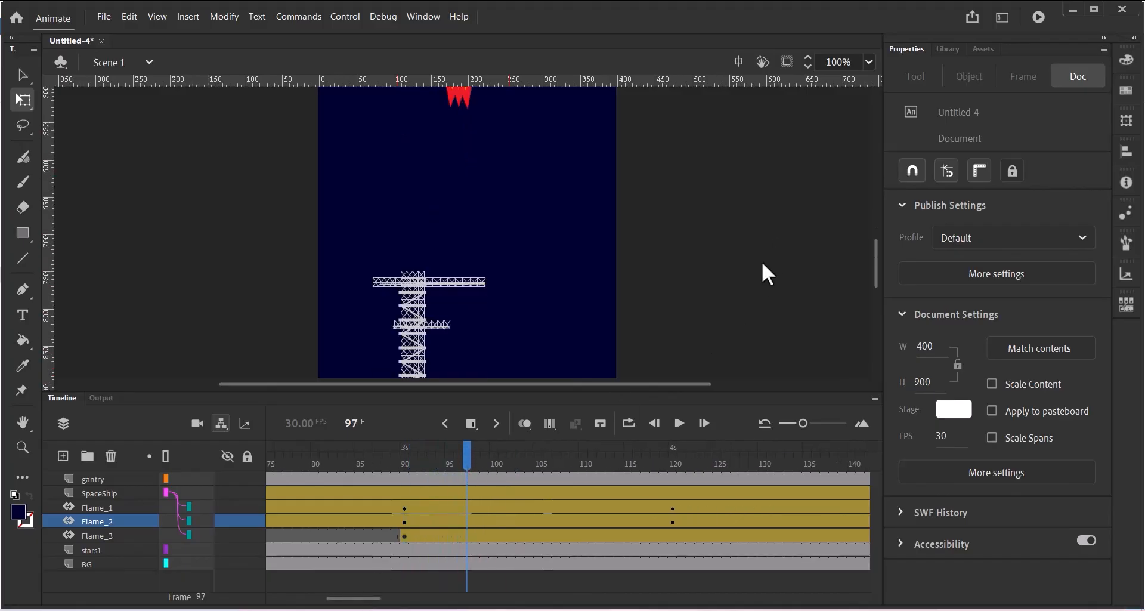
{"action": "left_click_drag", "start_coordinate": [466, 464], "coordinate": [670, 460]}
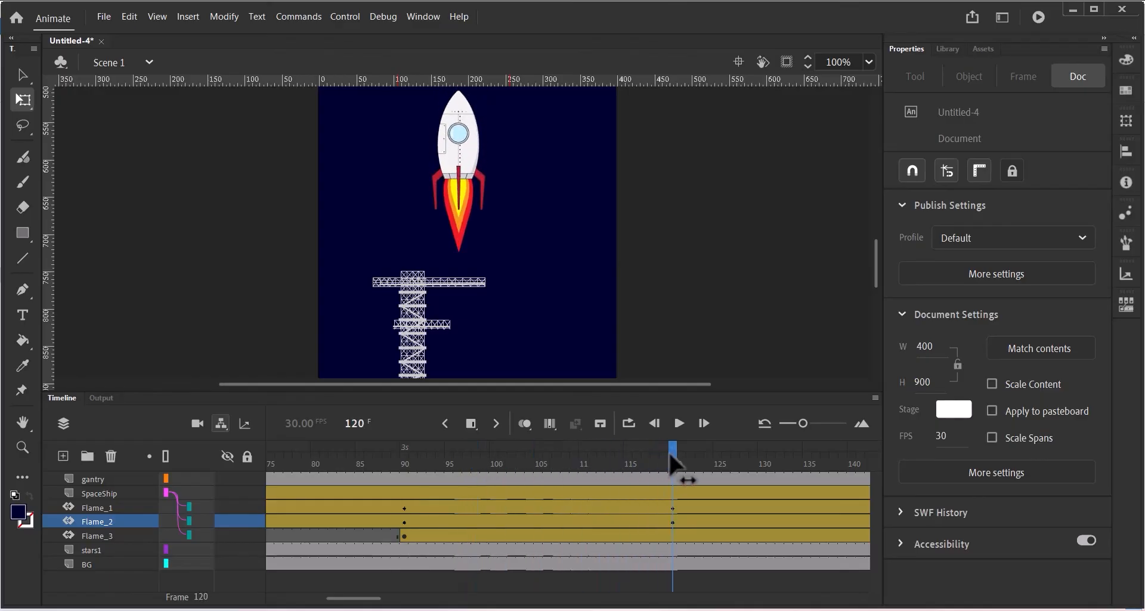
{"action": "left_click_drag", "start_coordinate": [371, 602], "coordinate": [390, 603]}
{"action": "left_click_drag", "start_coordinate": [457, 465], "coordinate": [727, 462]}
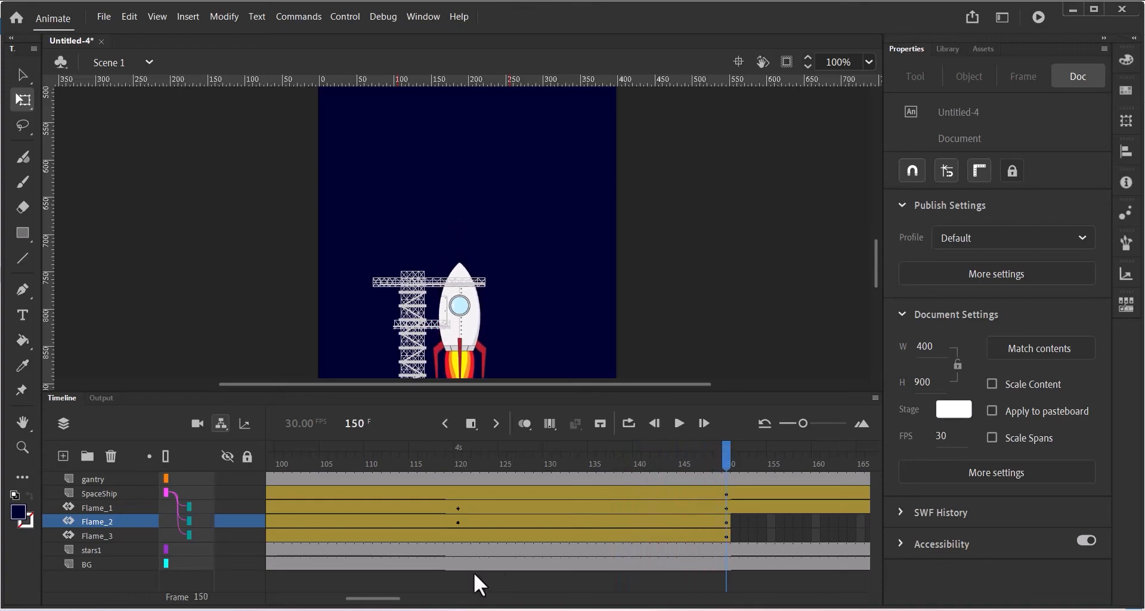
{"action": "left_click_drag", "start_coordinate": [381, 598], "coordinate": [401, 601]}
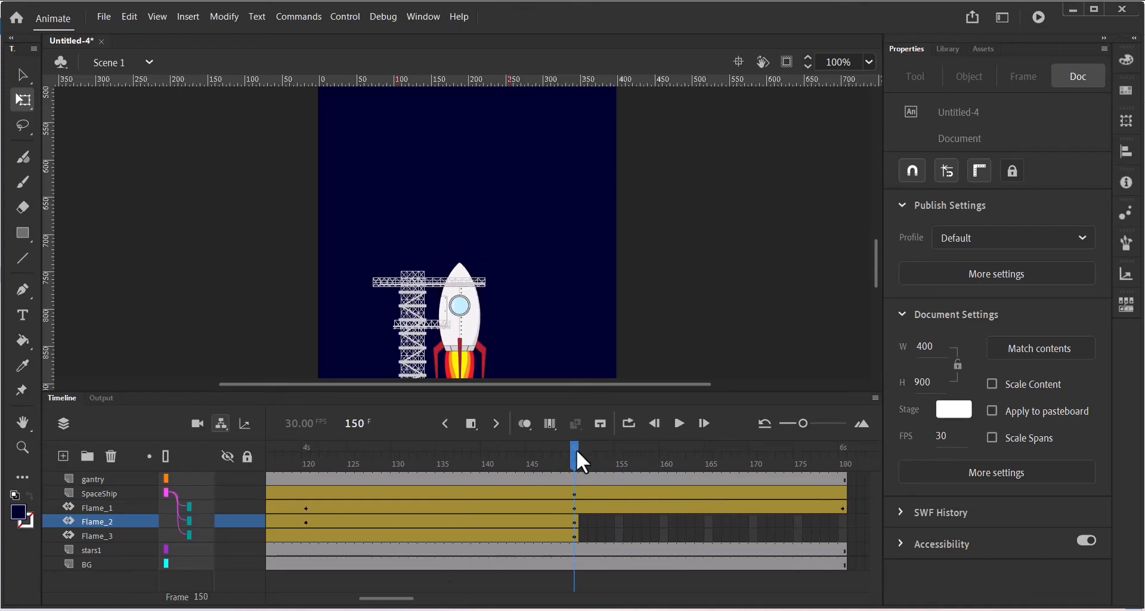
{"action": "left_click_drag", "start_coordinate": [576, 449], "coordinate": [842, 451]}
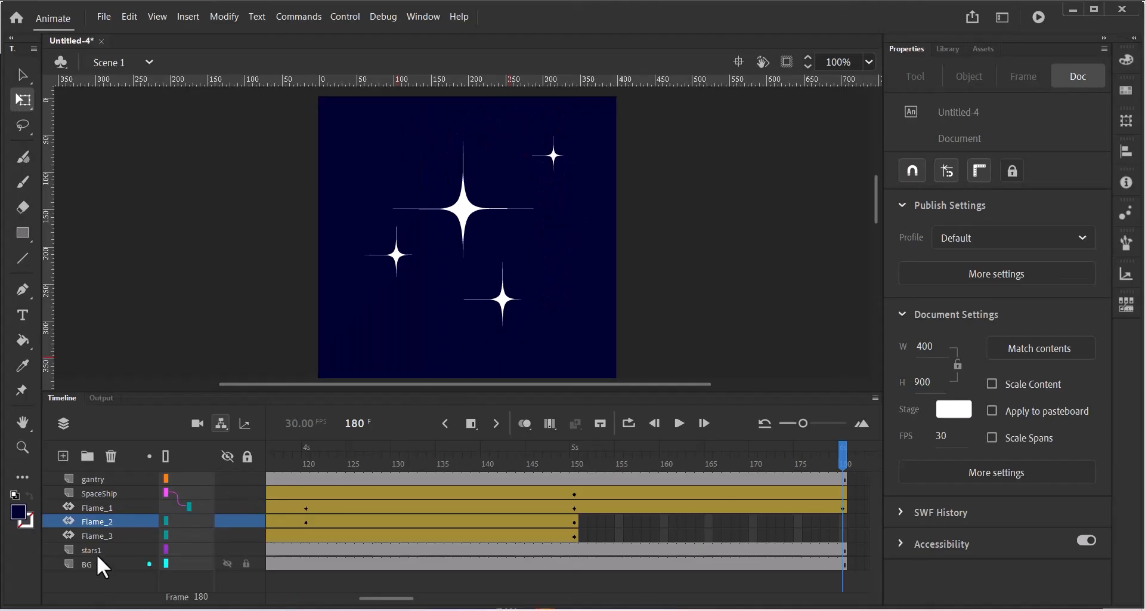
- Enlarge the stars graphic on the stars1 layer to about 316 by 311 px and place it at about X 25, Y -2
{"action": "left_click", "coordinate": [98, 550]}
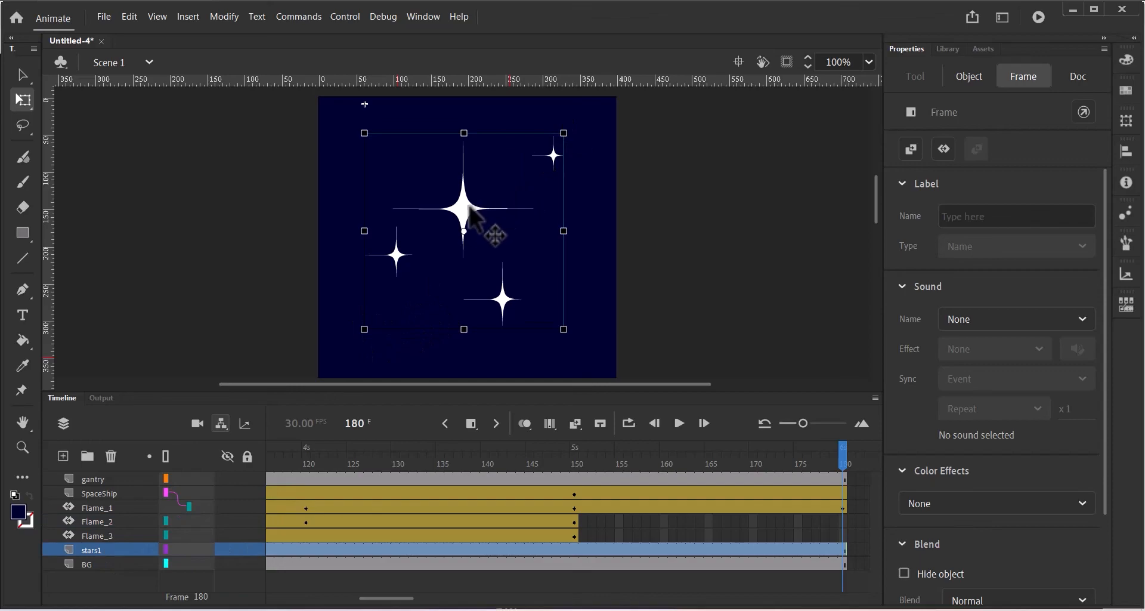
{"action": "left_click_drag", "start_coordinate": [469, 205], "coordinate": [447, 218]}
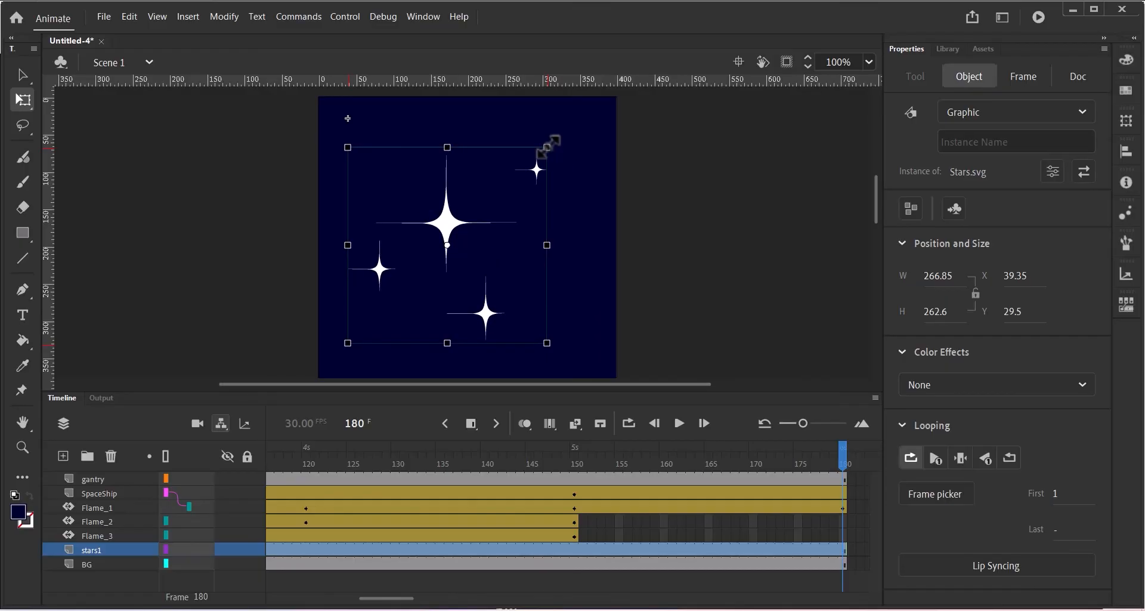
{"action": "left_click_drag", "start_coordinate": [547, 147], "coordinate": [565, 129]}
{"action": "left_click_drag", "start_coordinate": [469, 250], "coordinate": [474, 248]}
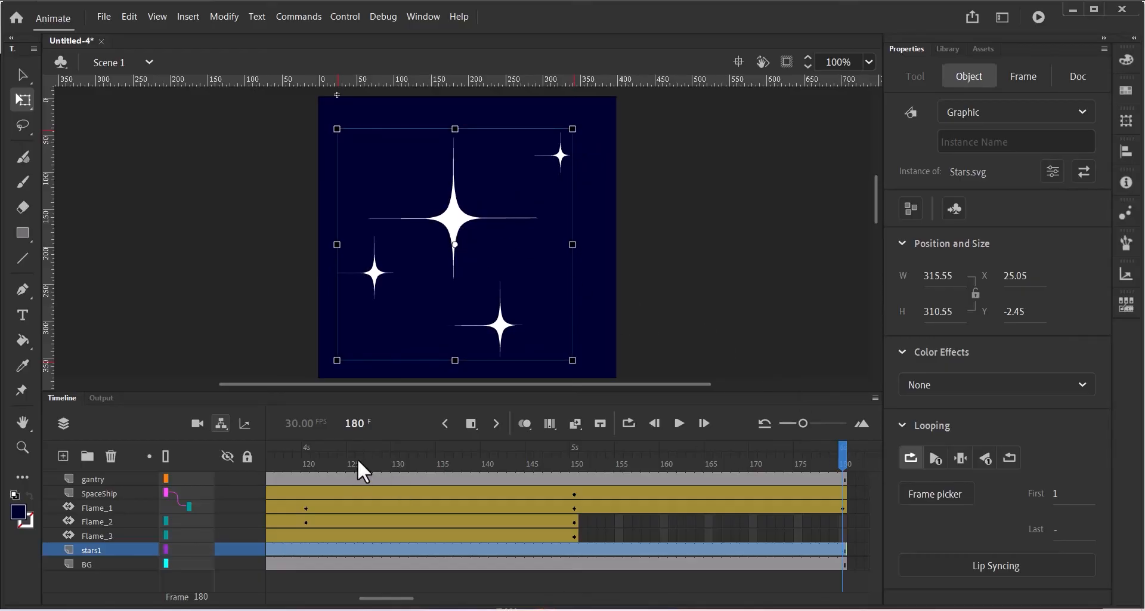
- Reduce the stars to about 295 by 279 px at about X 10, Y 18, and check them against the ship's flight
{"action": "left_click_drag", "start_coordinate": [358, 460], "coordinate": [217, 480]}
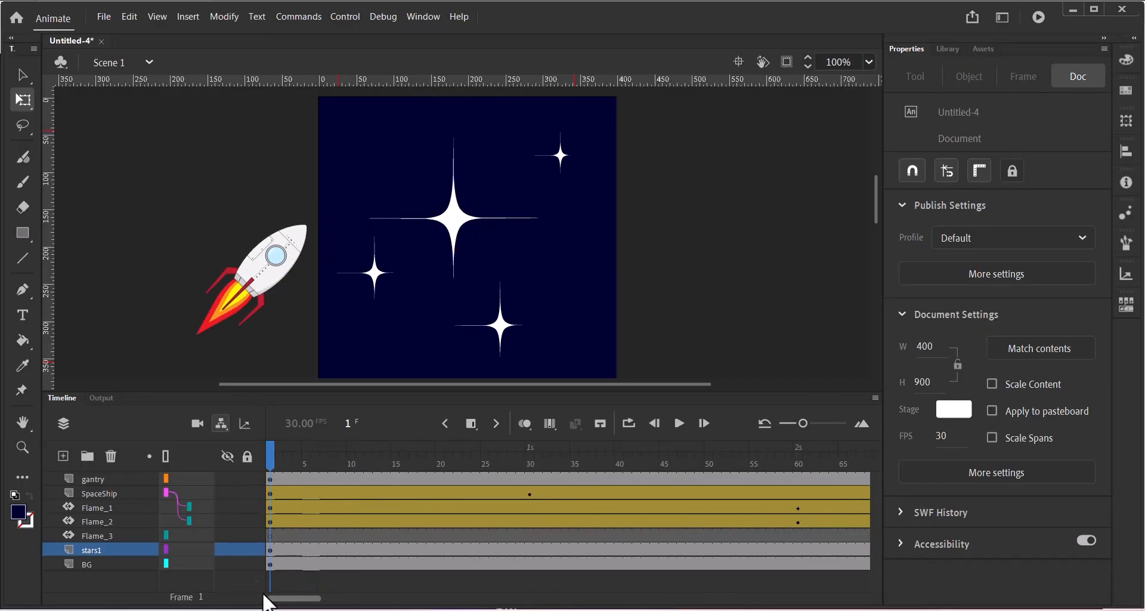
{"action": "left_click_drag", "start_coordinate": [273, 456], "coordinate": [809, 422]}
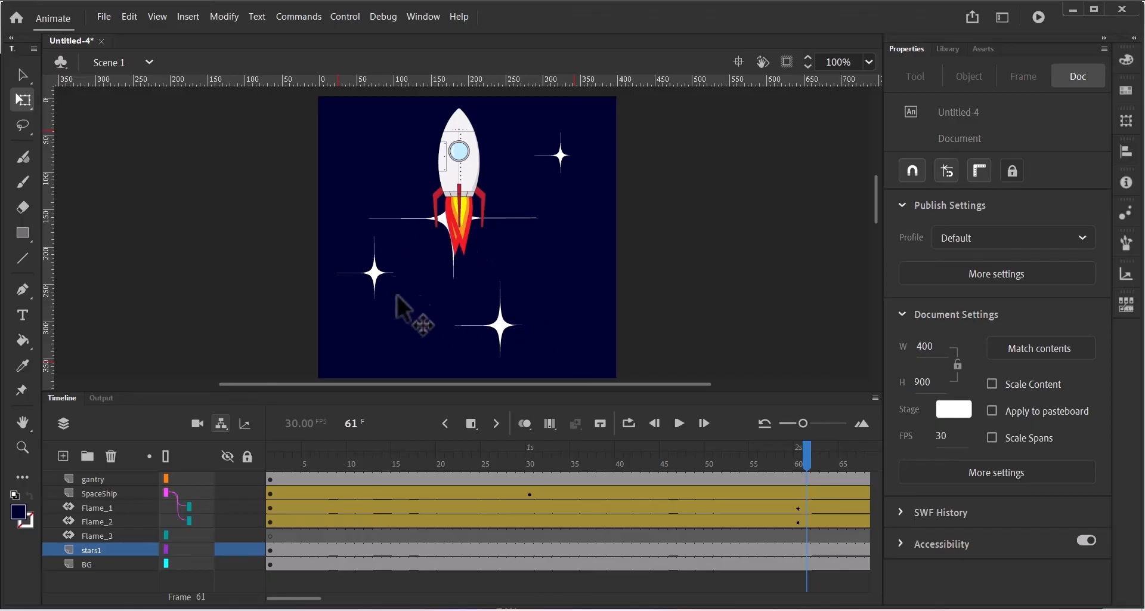
{"action": "left_click_drag", "start_coordinate": [808, 451], "coordinate": [850, 465]}
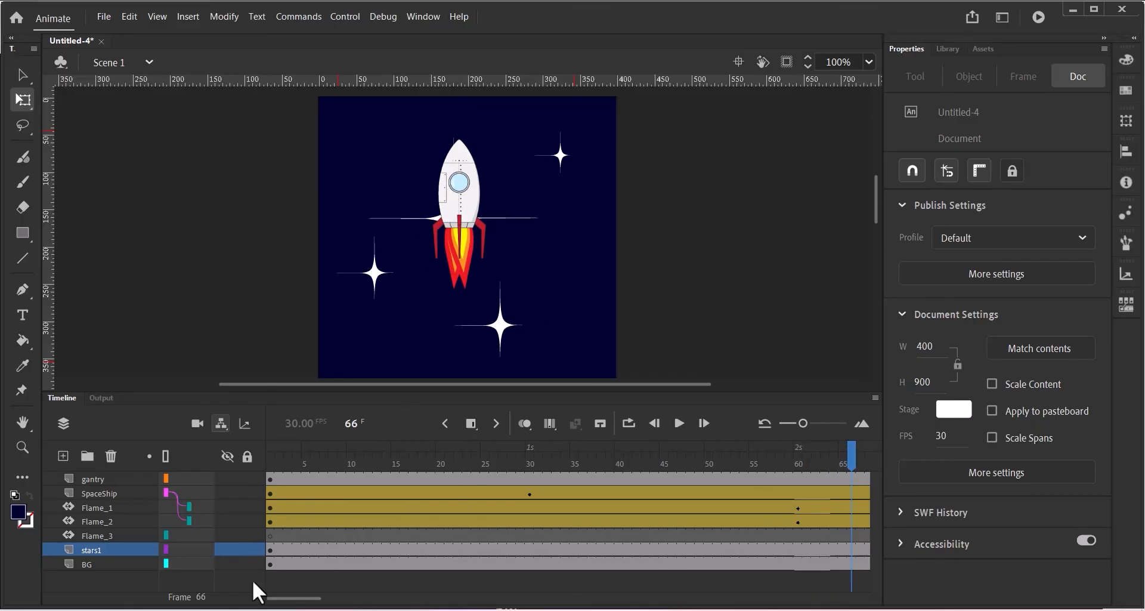
{"action": "left_click", "coordinate": [96, 550]}
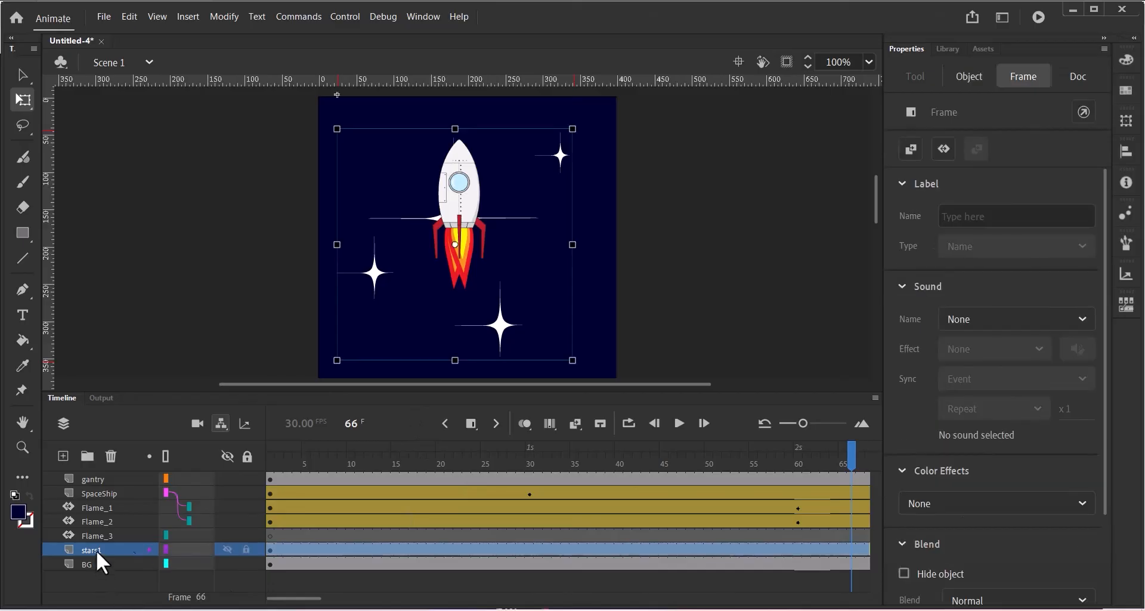
{"action": "left_click_drag", "start_coordinate": [494, 335], "coordinate": [480, 331]}
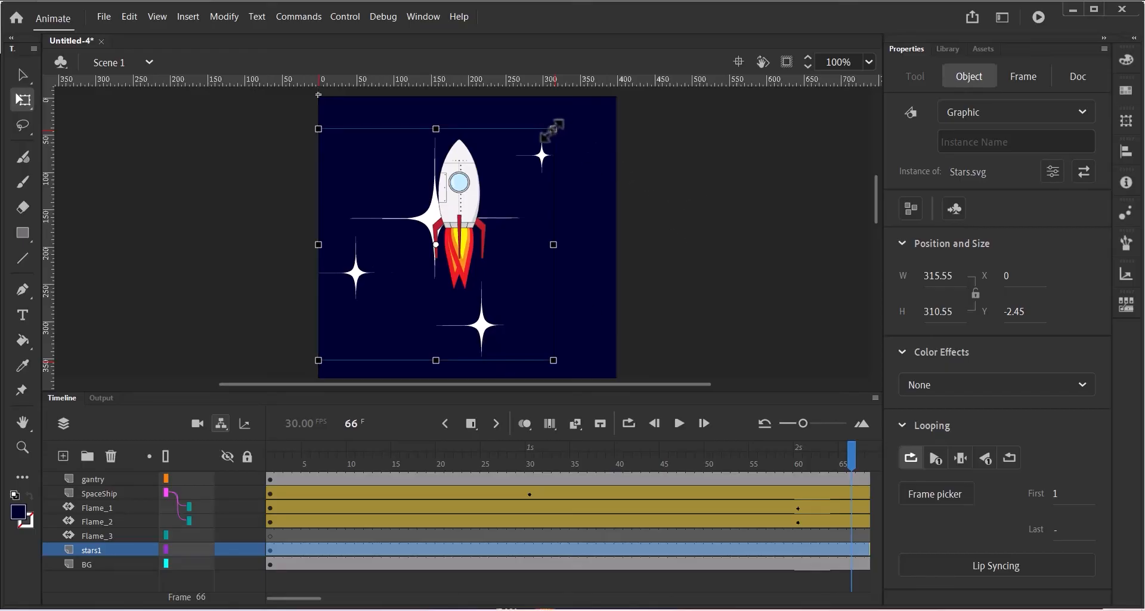
{"action": "left_click_drag", "start_coordinate": [555, 129], "coordinate": [547, 141]}
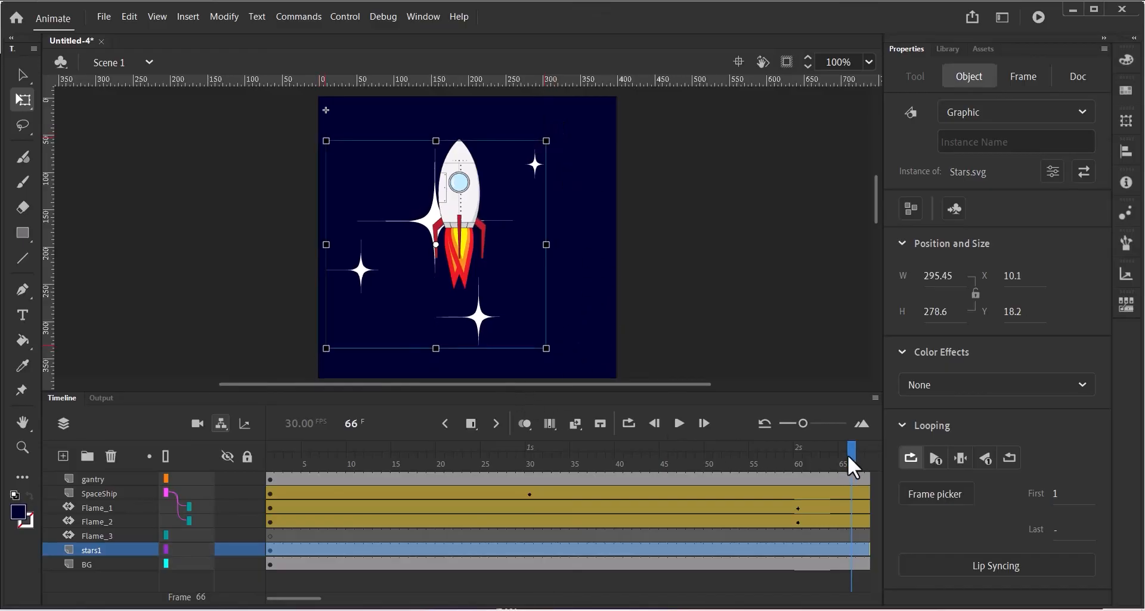
{"action": "key", "text": "Return"}
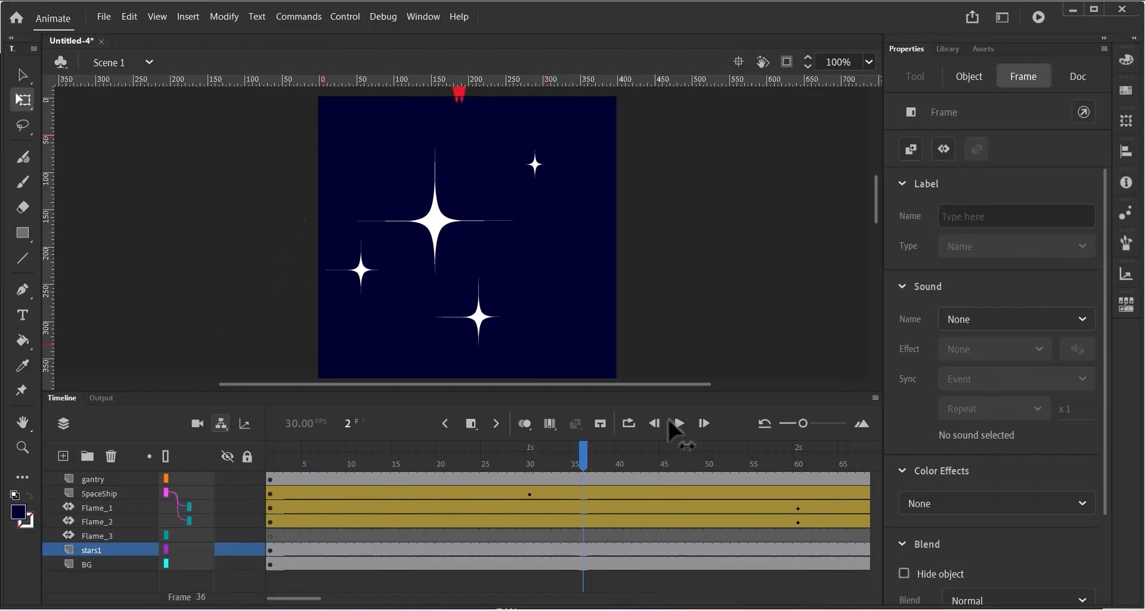
{"action": "left_click_drag", "start_coordinate": [669, 421], "coordinate": [725, 411]}
{"action": "left_click", "coordinate": [113, 63]}
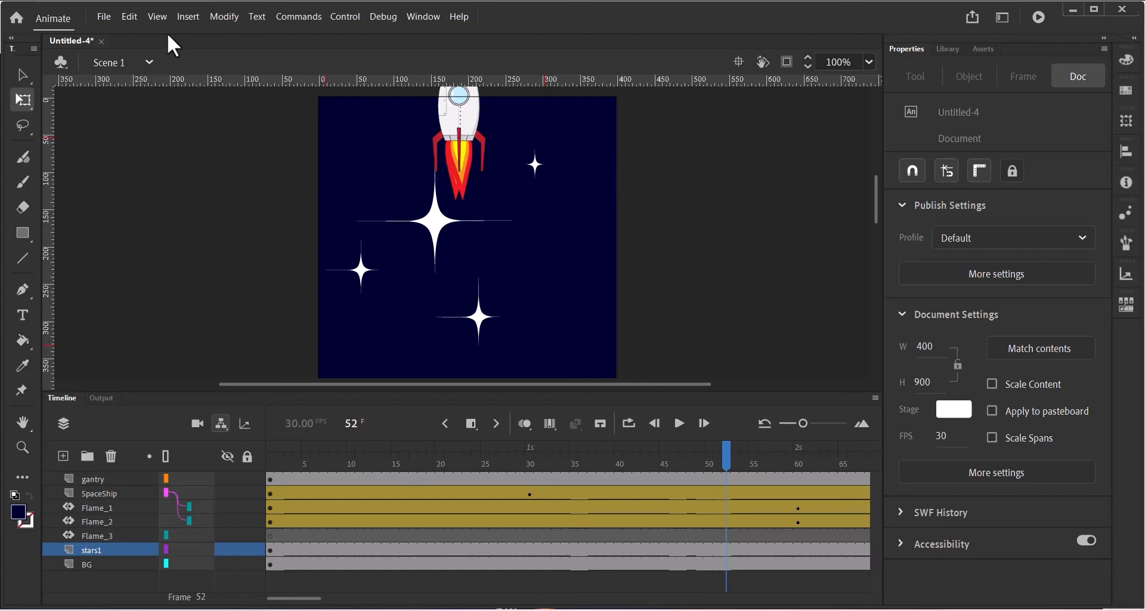
- Export the scene as an animated GIF named Landing_EN001_12345
{"action": "left_click", "coordinate": [105, 18]}
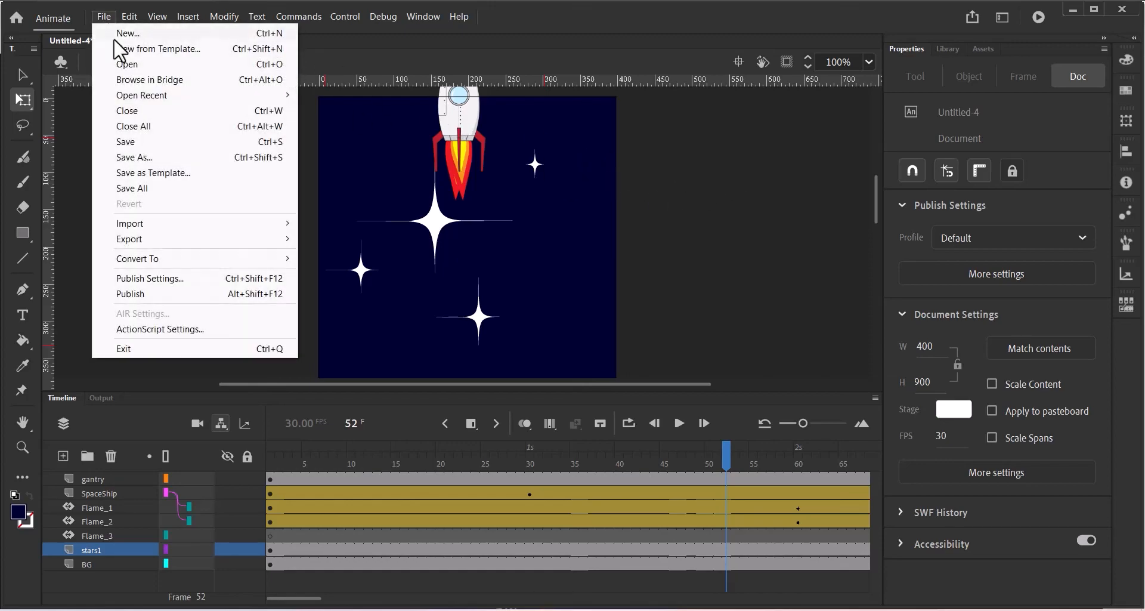
{"action": "mouse_move", "coordinate": [138, 238]}
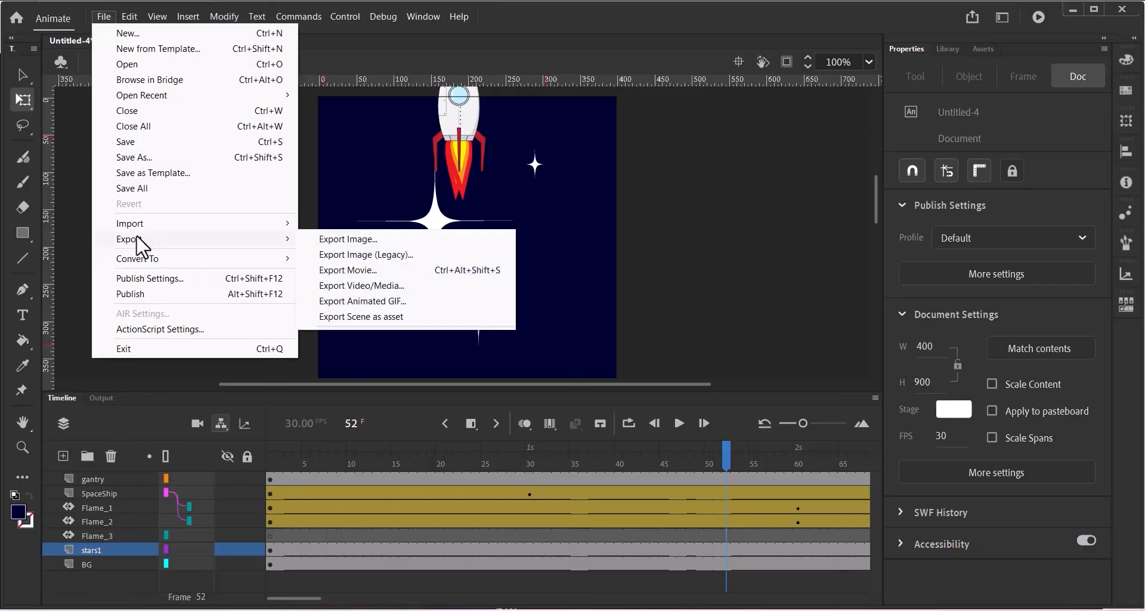
{"action": "left_click", "coordinate": [356, 301]}
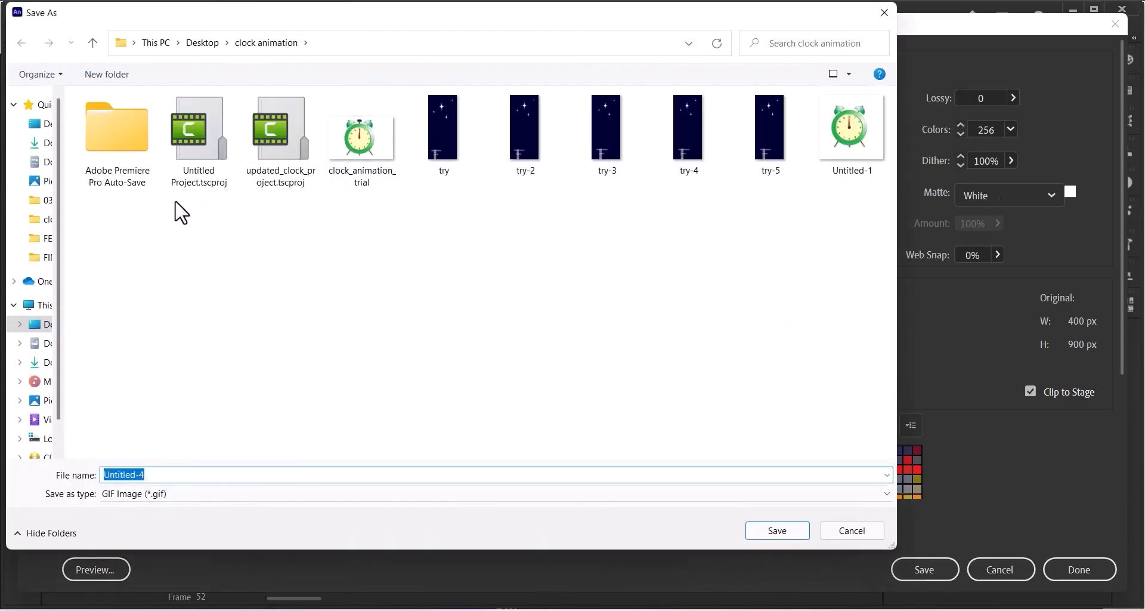
{"action": "left_click", "coordinate": [50, 240]}
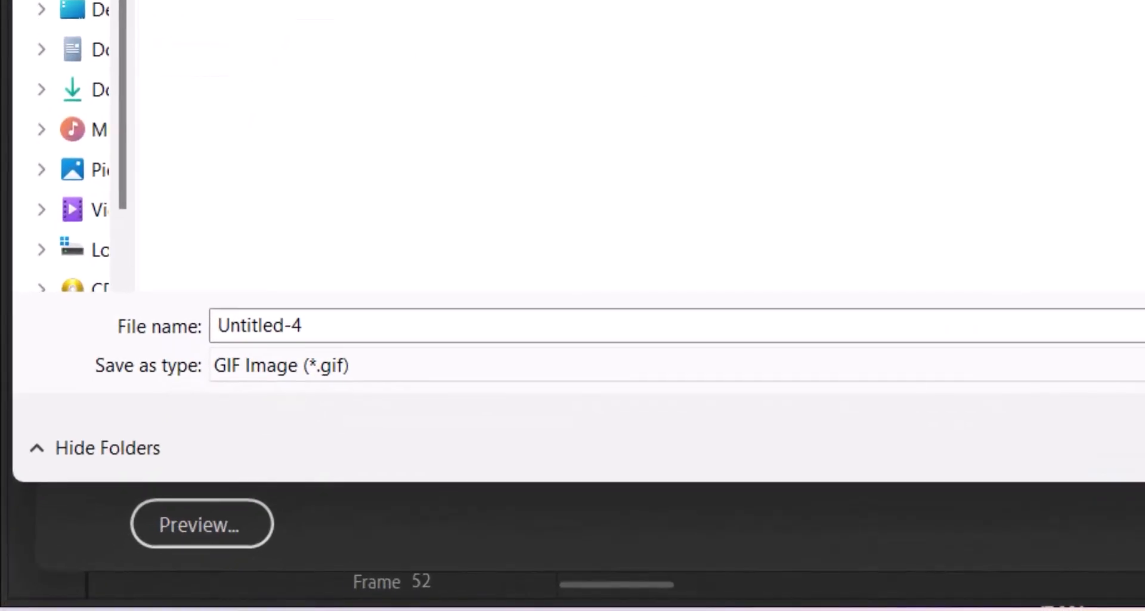
{"action": "left_click", "coordinate": [388, 314]}
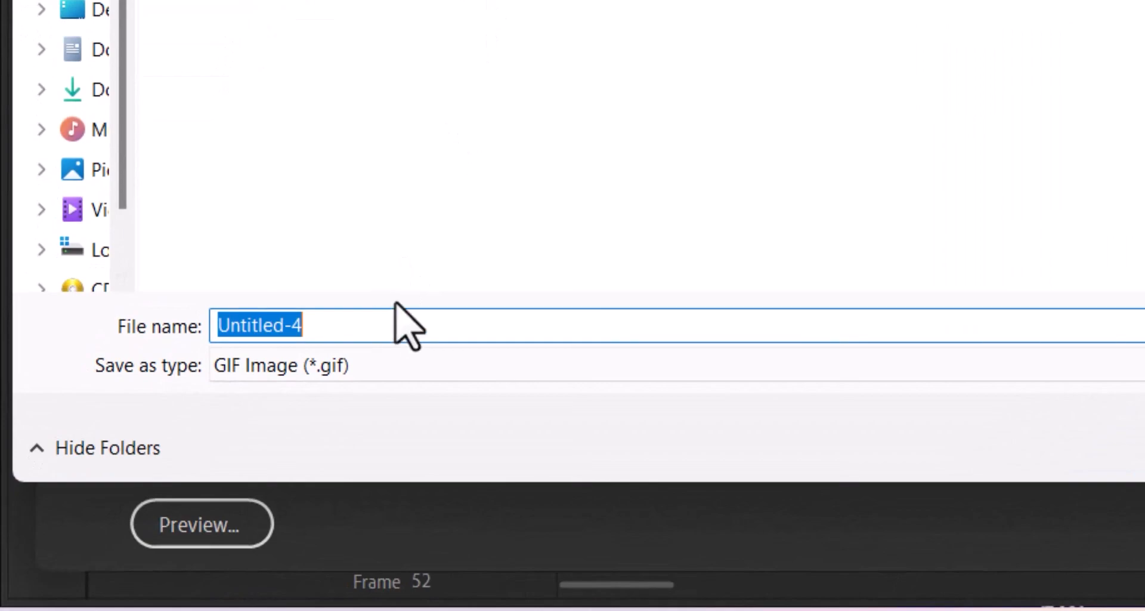
{"action": "type", "text": "Lan"}
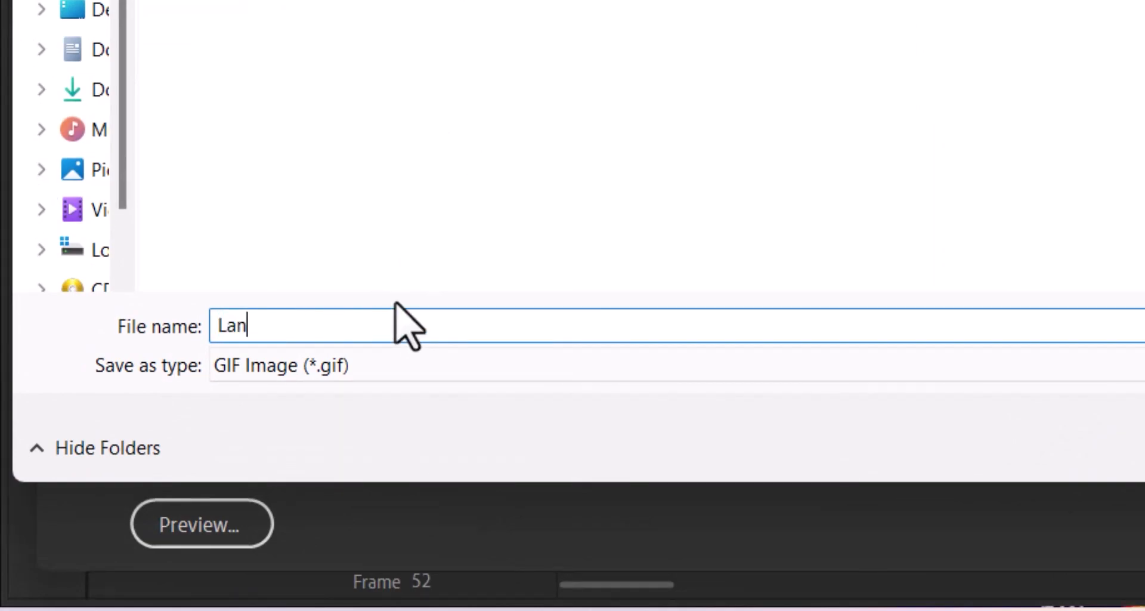
{"action": "type", "text": "ding_EN001_"}
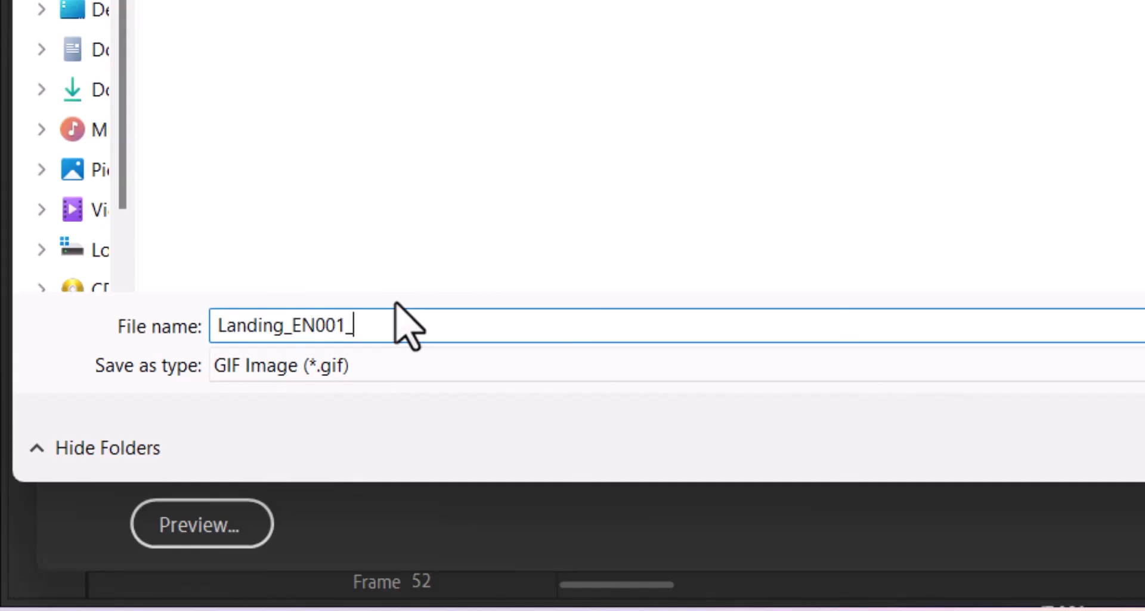
{"action": "type", "text": "12345"}
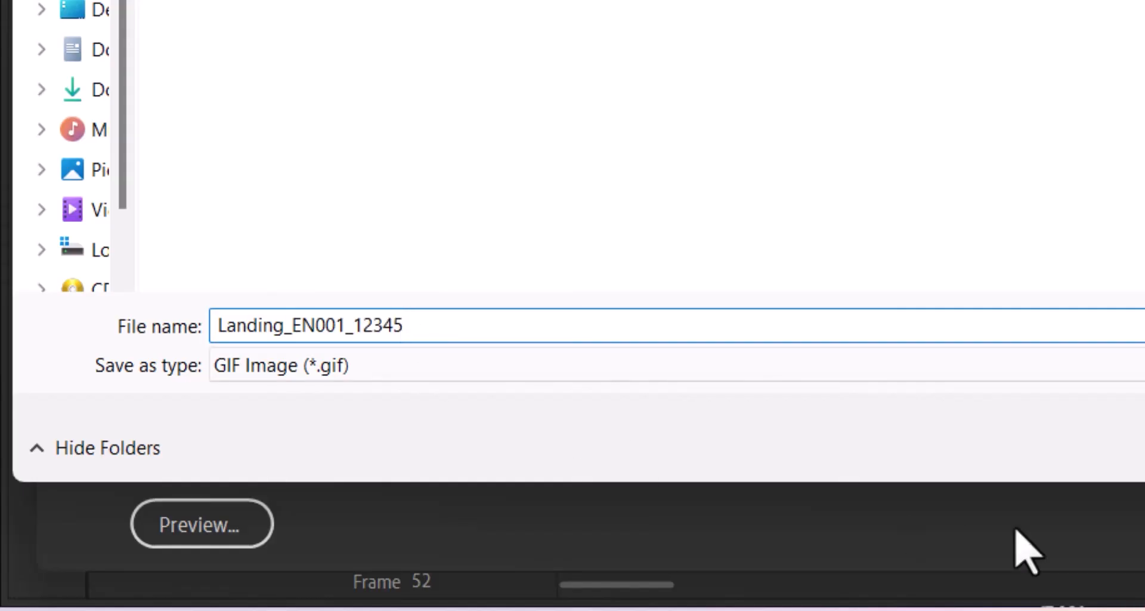
{"action": "key", "text": "ctrl+a"}
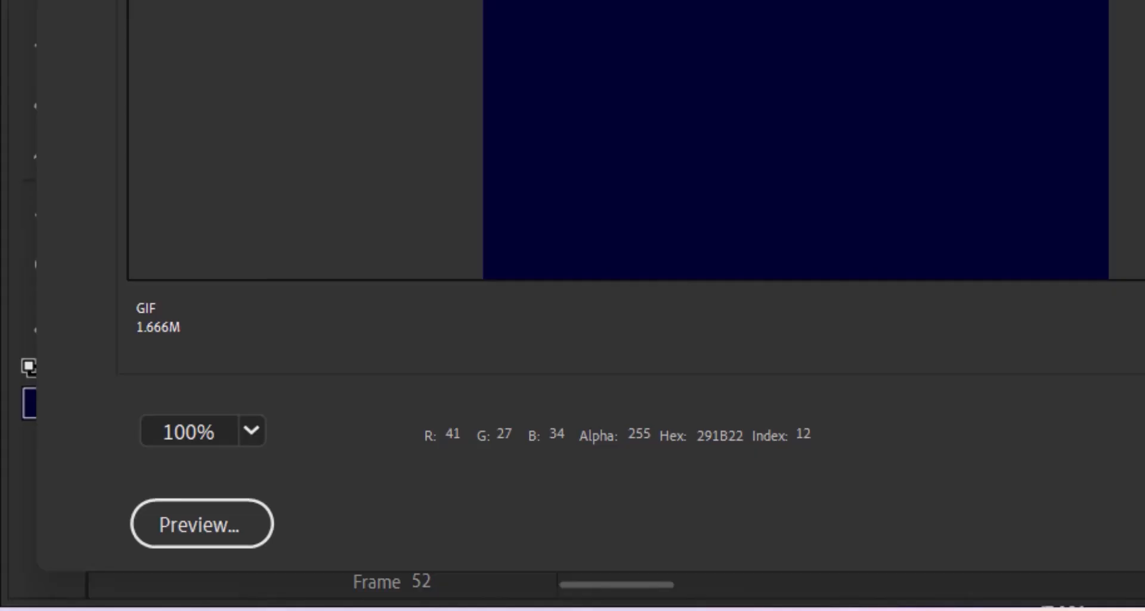